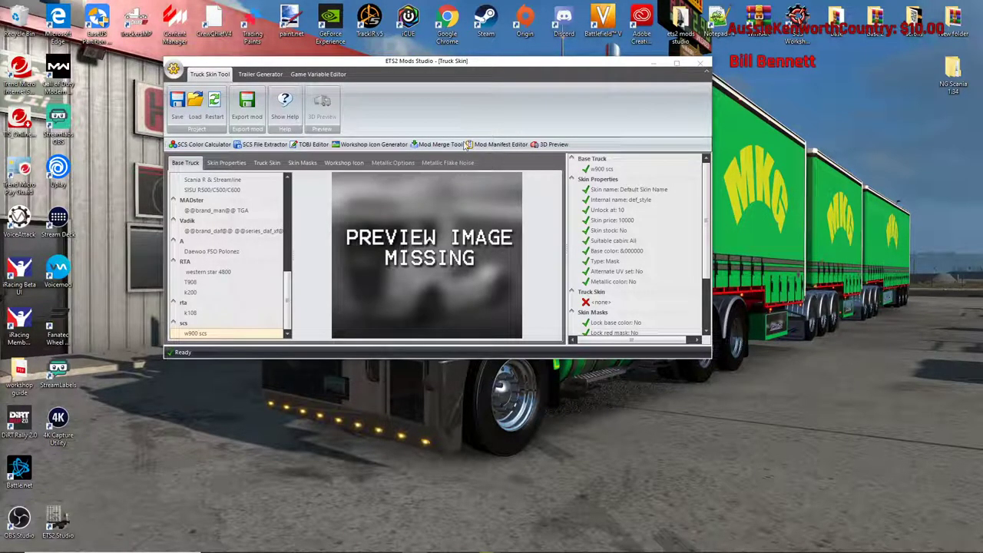
- Choose T908 in the Base Truck tree instead of w900 scs for the truck skin
{"action": "left_click_drag", "start_coordinate": [512, 65], "coordinate": [510, 93]}
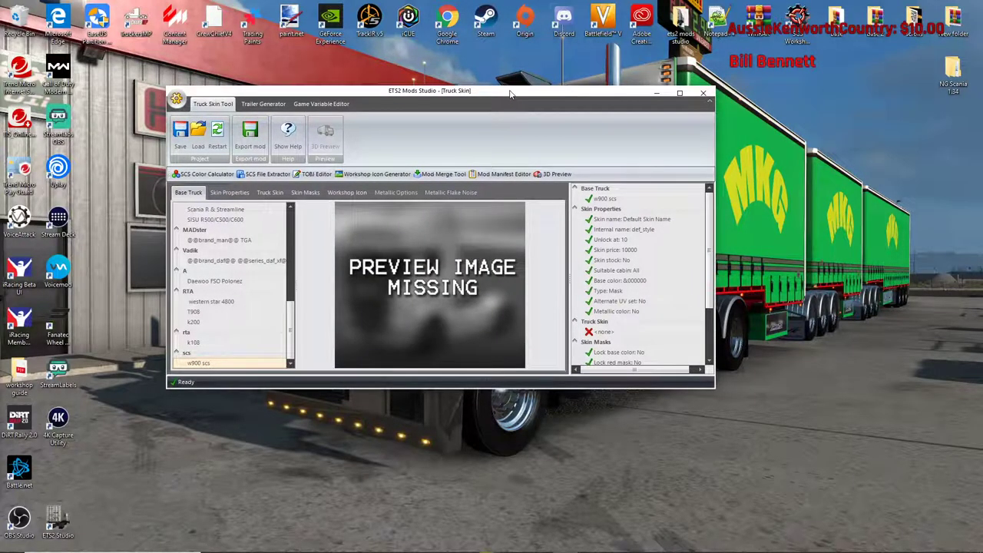
{"action": "left_click", "coordinate": [228, 313]}
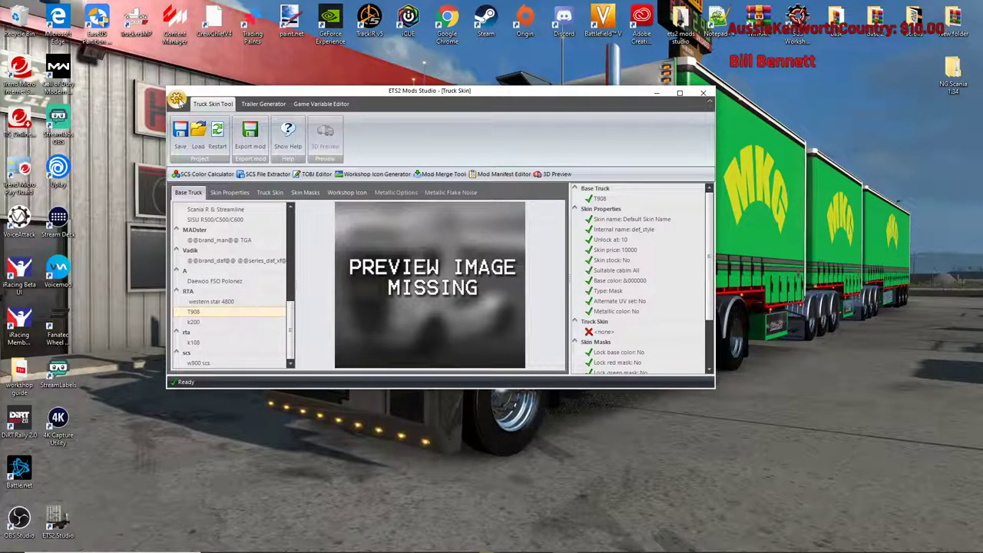
{"action": "left_click", "coordinate": [177, 100]}
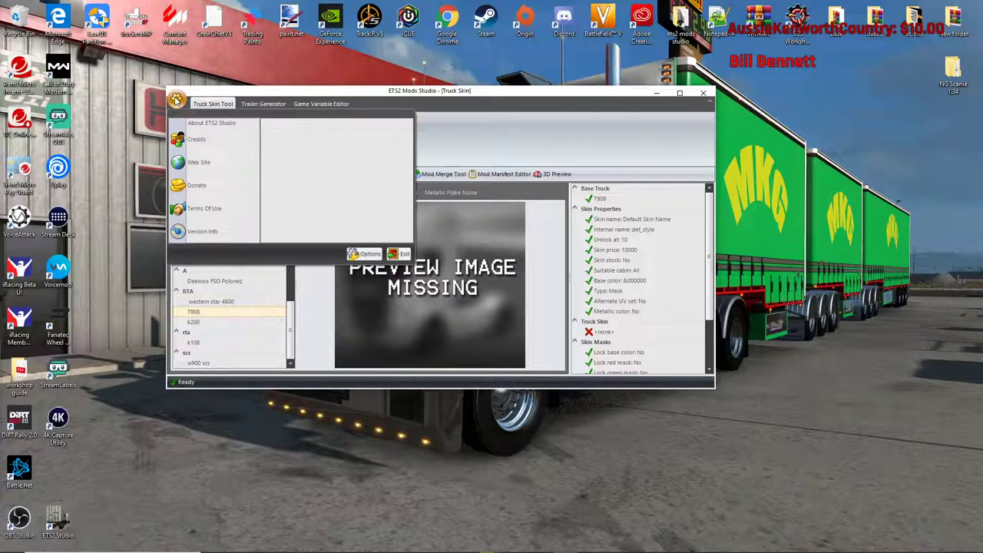
- Find T908 in the Truck Database settings and open its kenw908 template for editing
{"action": "left_click", "coordinate": [363, 254]}
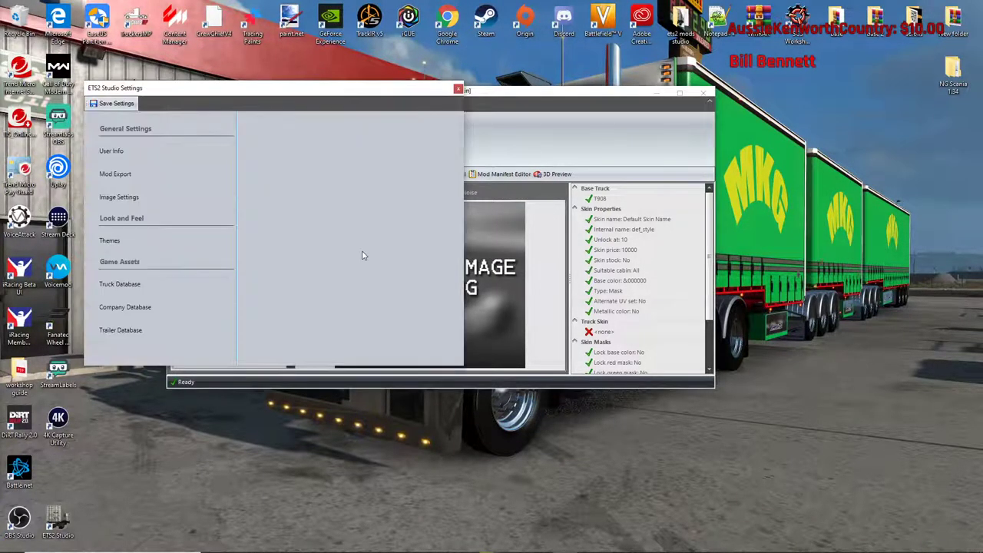
{"action": "left_click", "coordinate": [132, 286]}
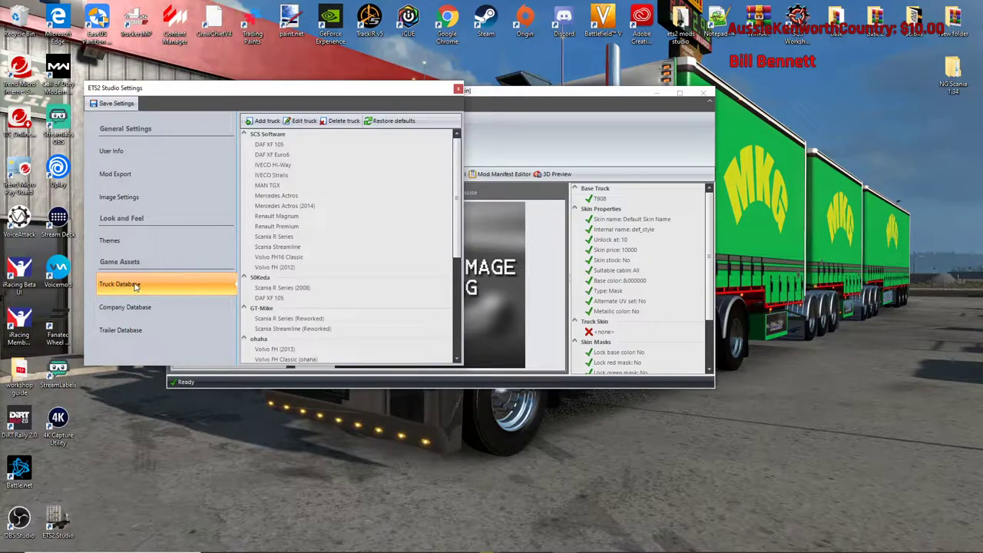
{"action": "scroll", "coordinate": [330, 277], "scroll_direction": "down", "scroll_amount": 5}
{"action": "scroll", "coordinate": [329, 279], "scroll_direction": "down", "scroll_amount": 1}
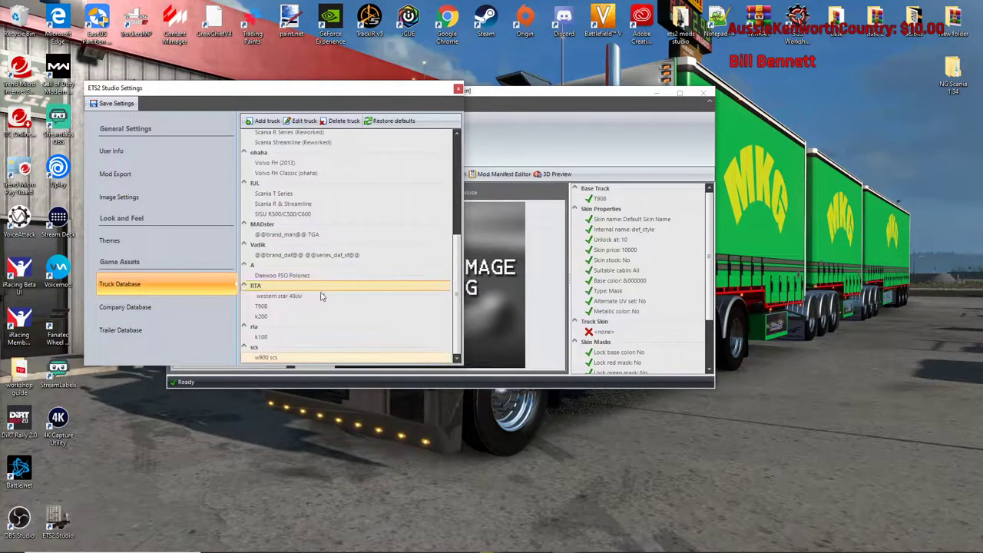
{"action": "left_click", "coordinate": [331, 306]}
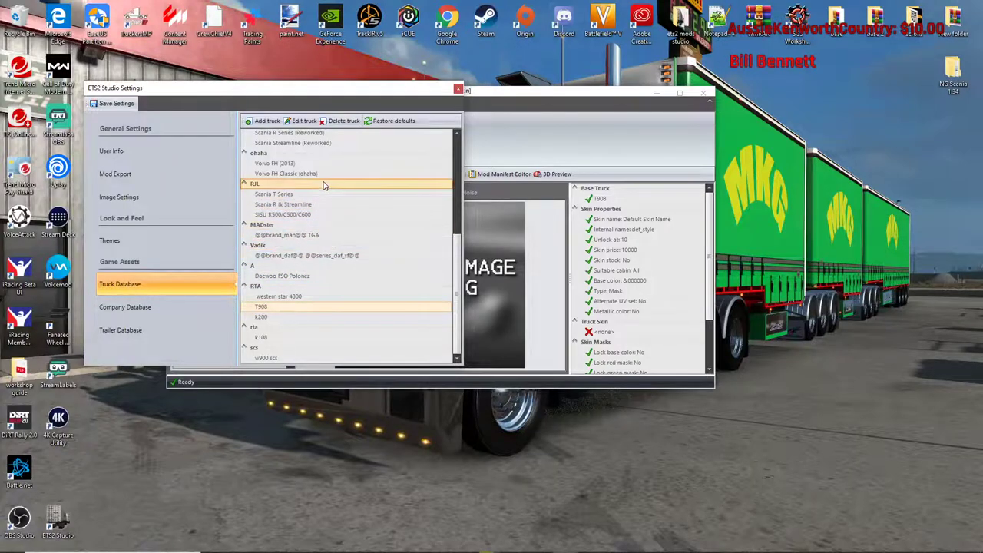
{"action": "left_click", "coordinate": [304, 122]}
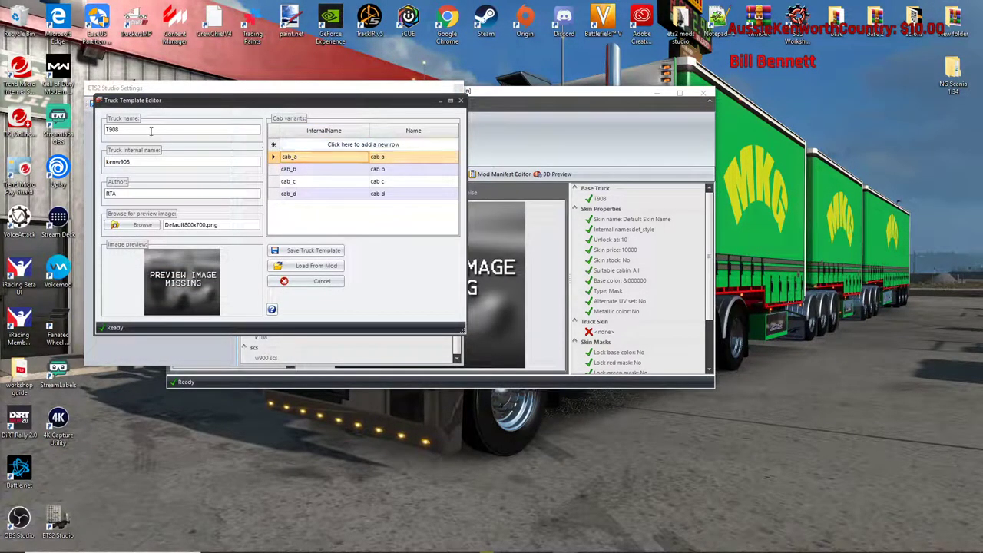
{"action": "left_click", "coordinate": [121, 130]}
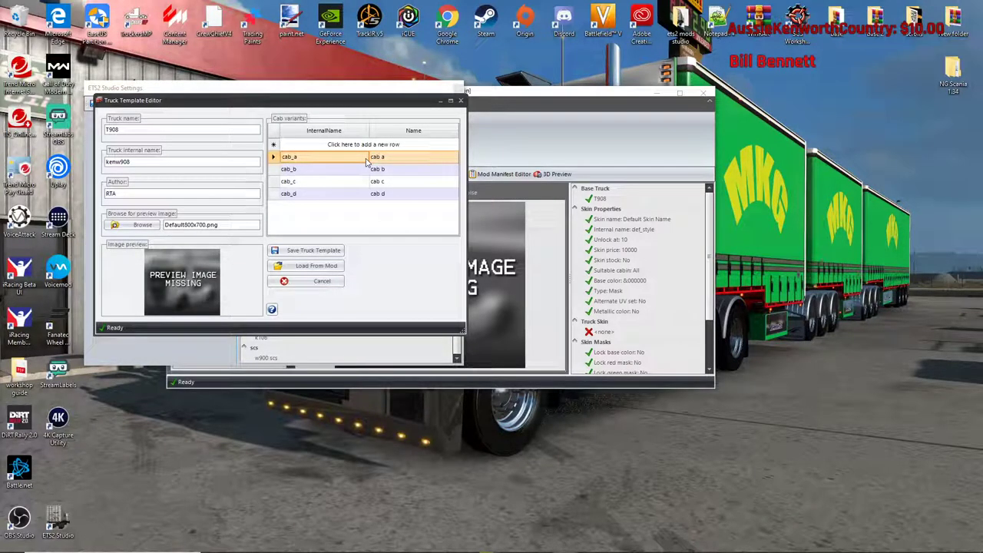
- Close the Truck Template Editor and Settings window, then switch to Photoshop
{"action": "left_click", "coordinate": [461, 101]}
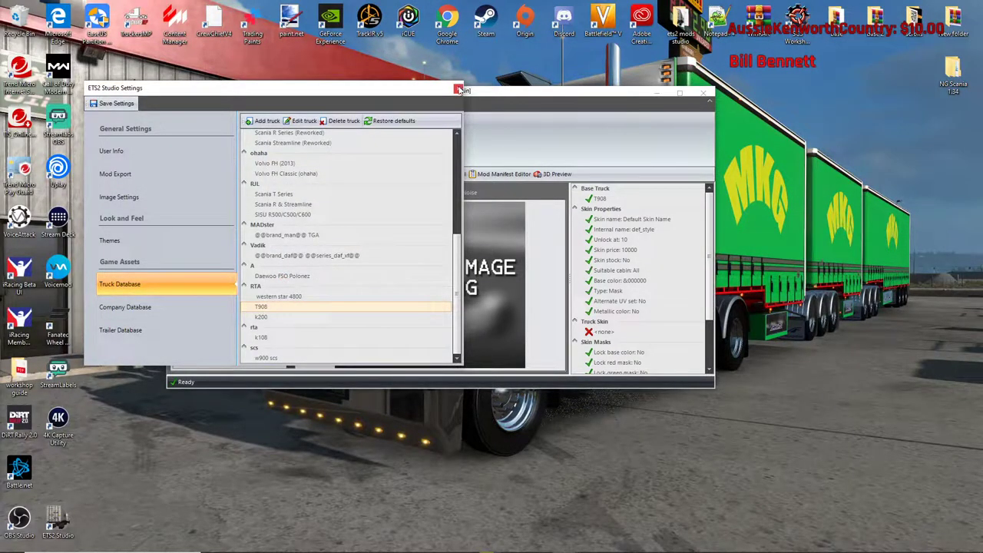
{"action": "left_click", "coordinate": [458, 90]}
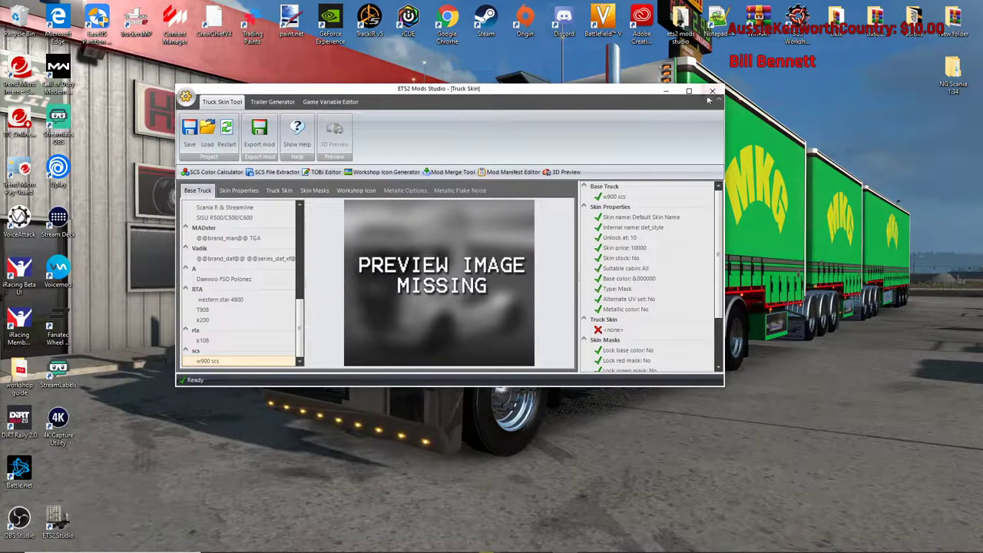
{"action": "left_click_drag", "start_coordinate": [607, 92], "coordinate": [583, 84]}
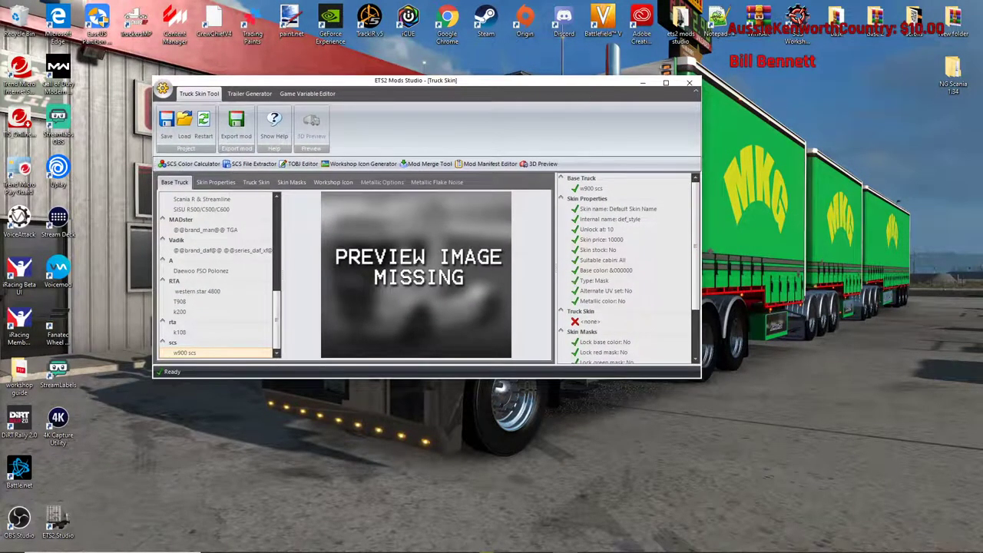
{"action": "left_click", "coordinate": [514, 543]}
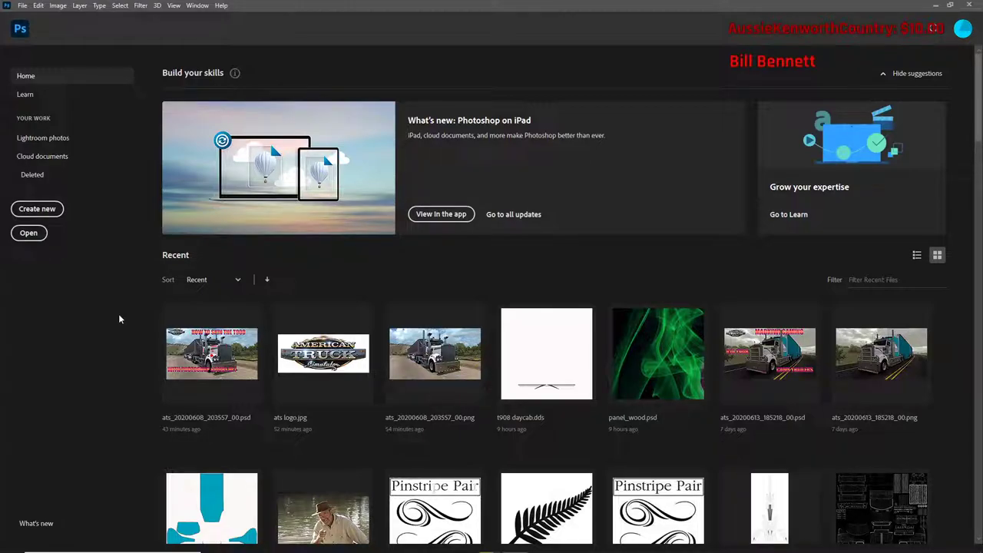
- Create a new 4096 × 4096 px document from the recent preset, named 'tut skin'
{"action": "left_click", "coordinate": [37, 208]}
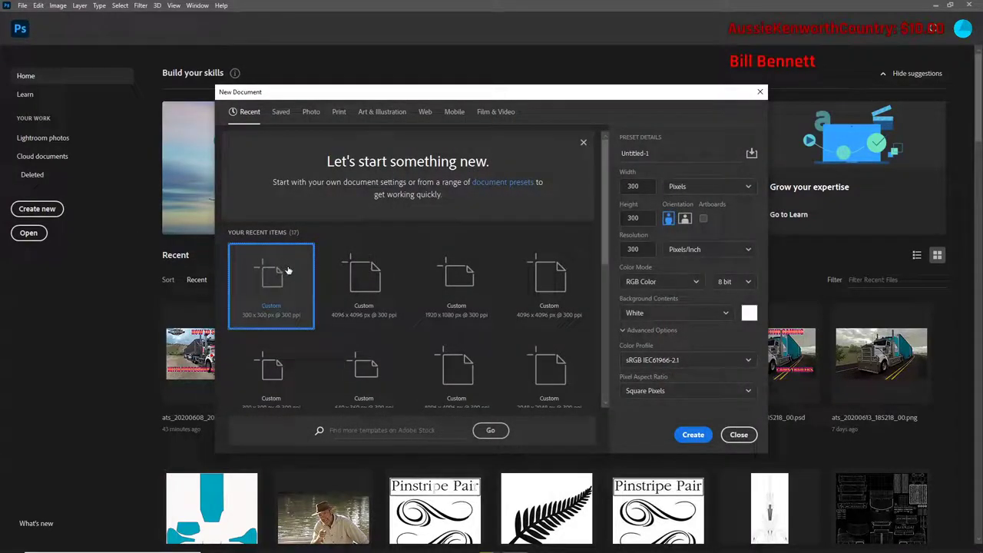
{"action": "left_click", "coordinate": [363, 277]}
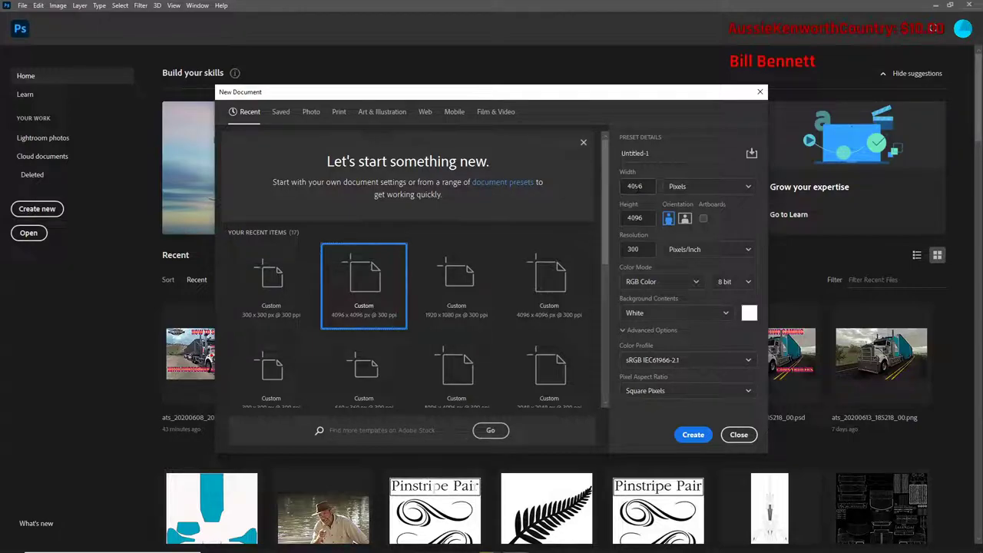
{"action": "left_click", "coordinate": [620, 153]}
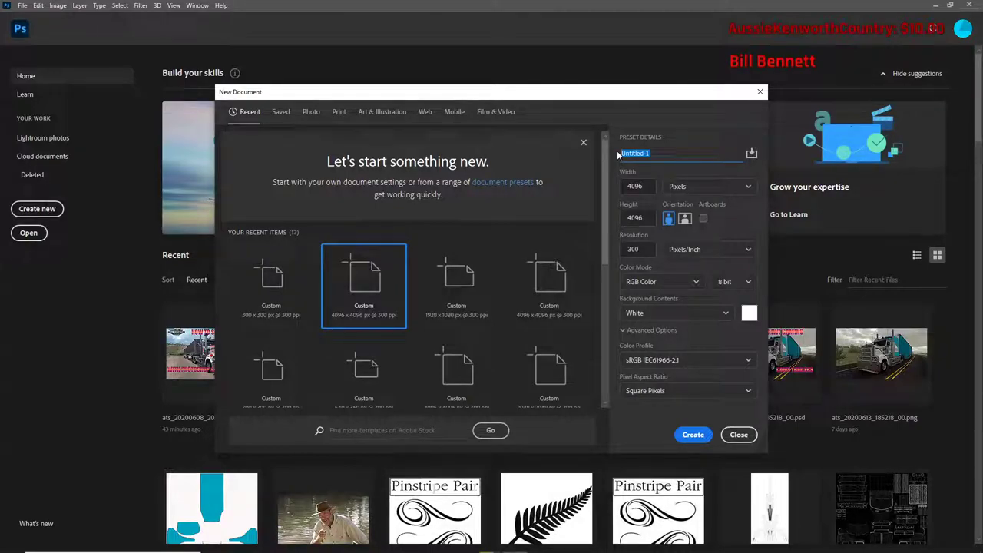
{"action": "type", "text": "tut skin"}
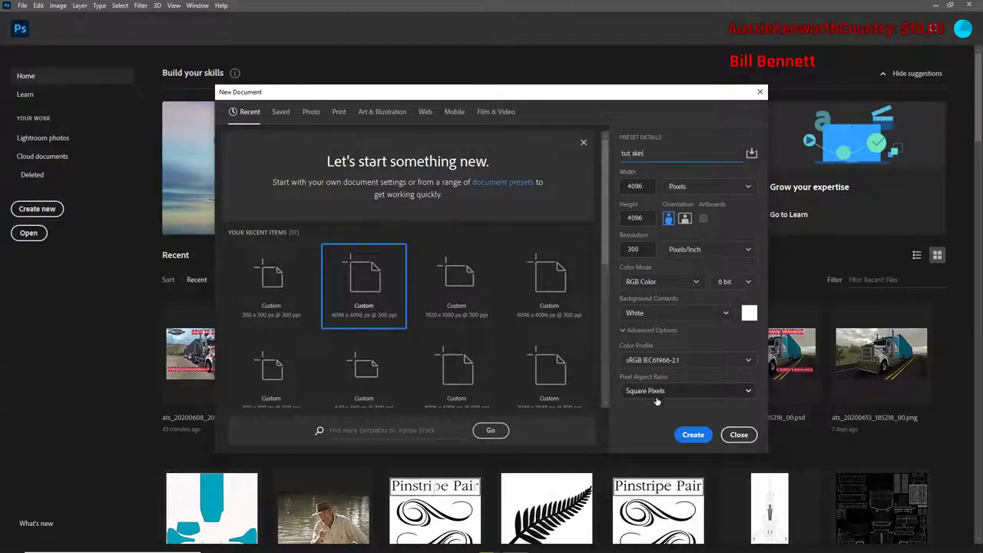
{"action": "left_click", "coordinate": [693, 435]}
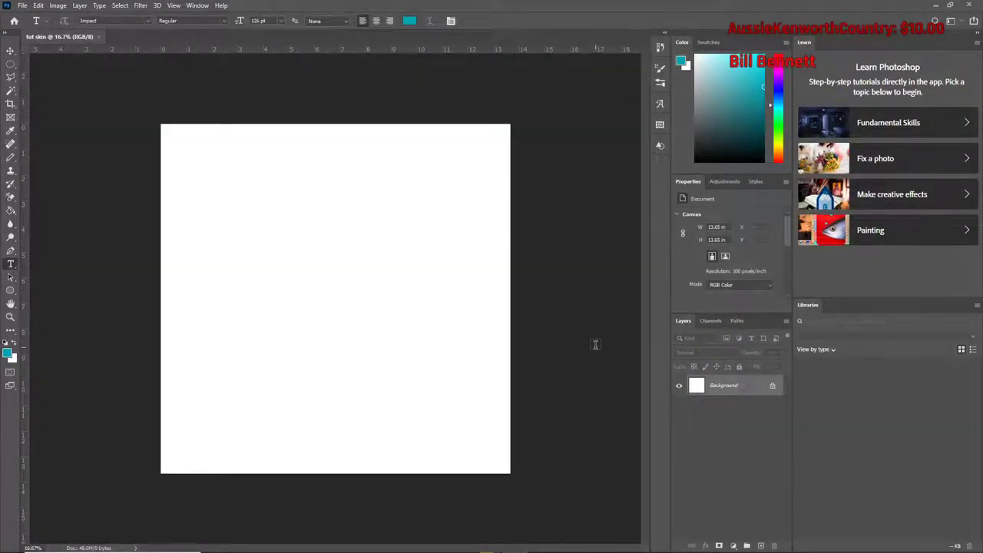
- Open new_CD_atlas.png from G:\templates\t908 in Photoshop
{"action": "left_click", "coordinate": [22, 6]}
{"action": "left_click", "coordinate": [34, 25]}
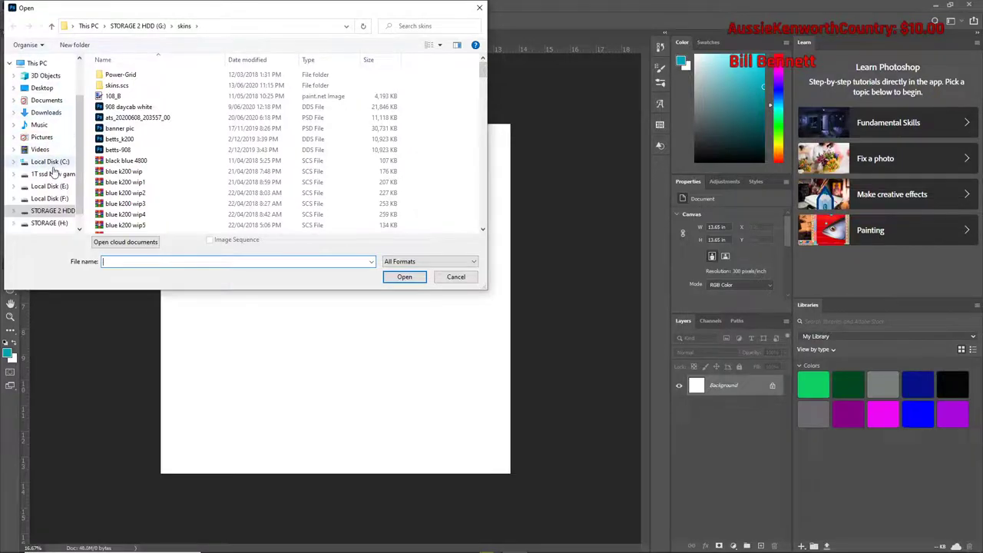
{"action": "left_click", "coordinate": [60, 211]}
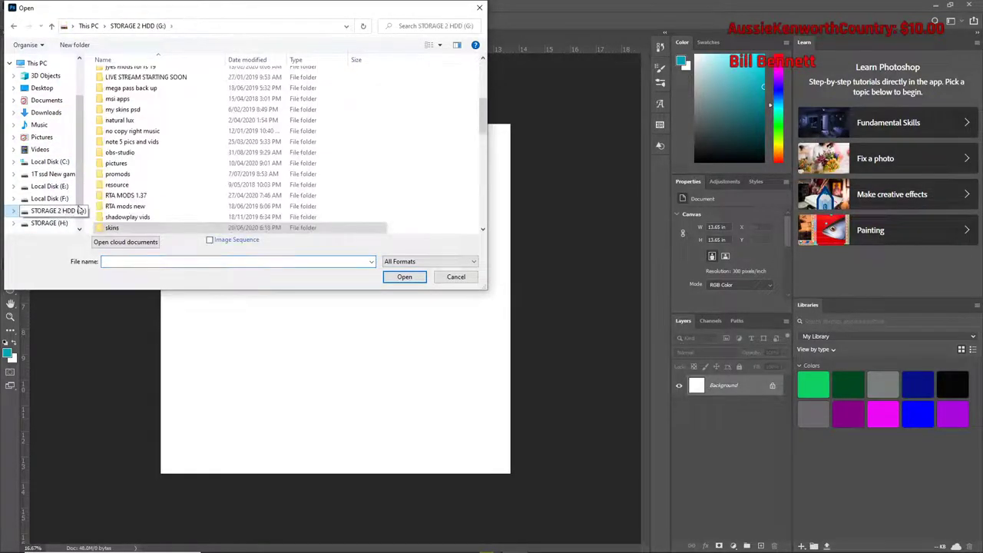
{"action": "scroll", "coordinate": [142, 176], "scroll_direction": "down", "scroll_amount": 10}
{"action": "scroll", "coordinate": [142, 178], "scroll_direction": "up", "scroll_amount": 2}
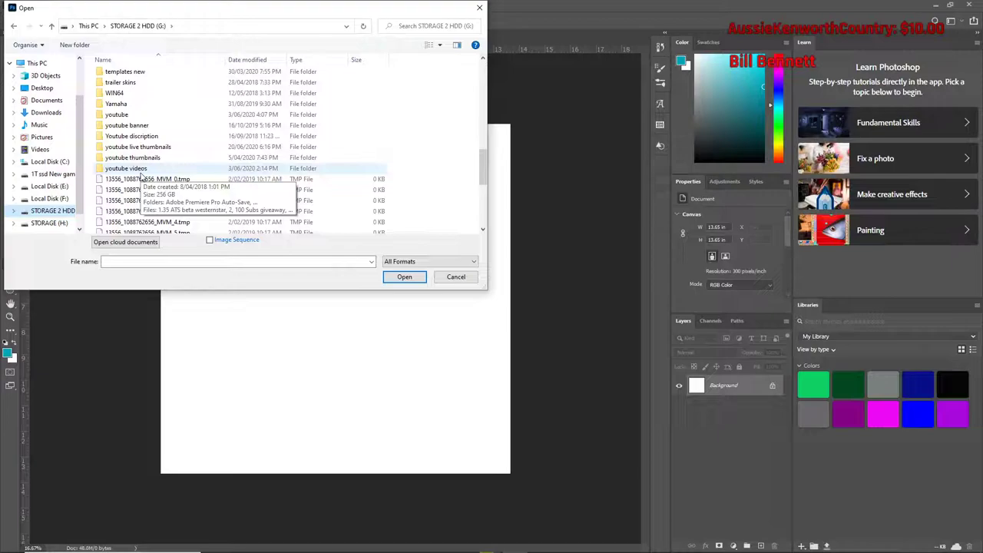
{"action": "scroll", "coordinate": [142, 172], "scroll_direction": "up", "scroll_amount": 2}
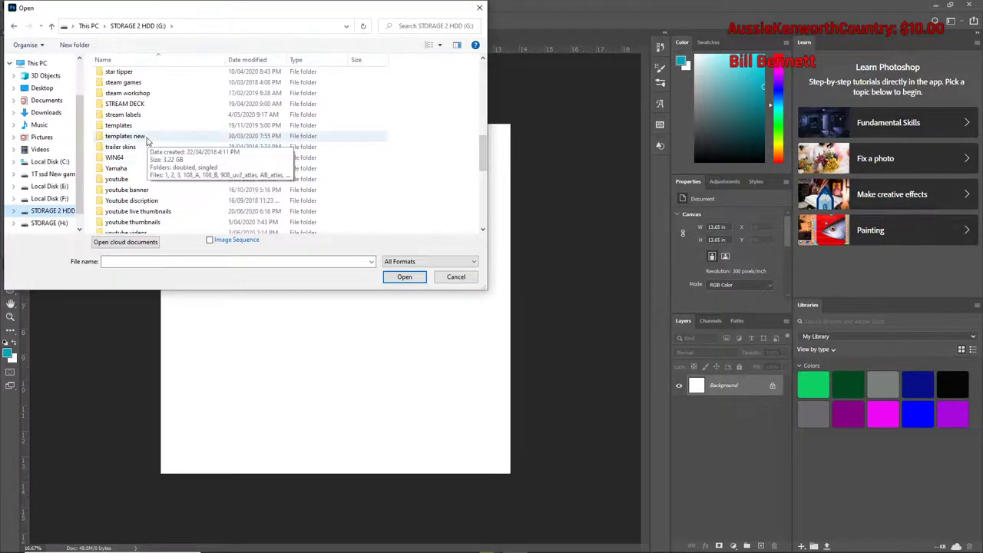
{"action": "double_click", "coordinate": [127, 136]}
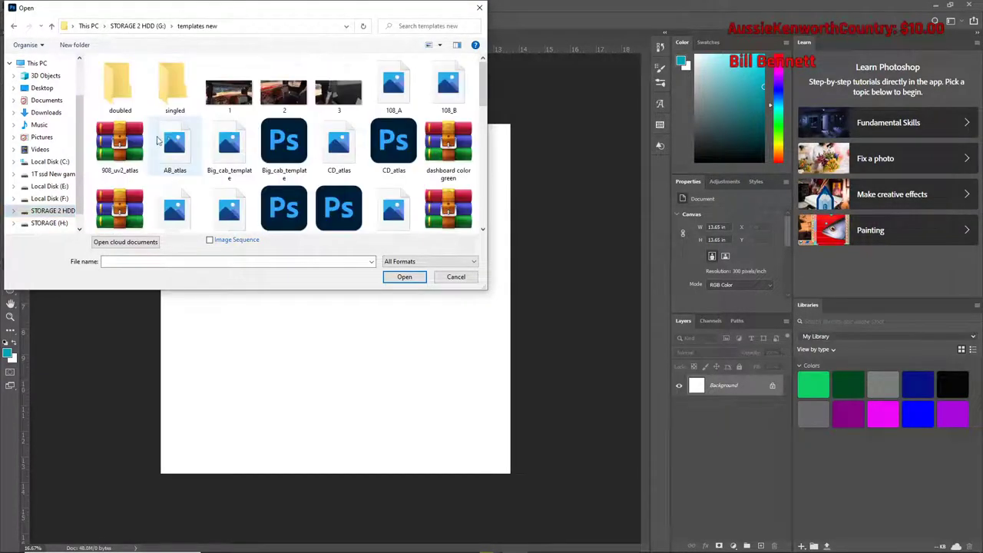
{"action": "left_click", "coordinate": [13, 29]}
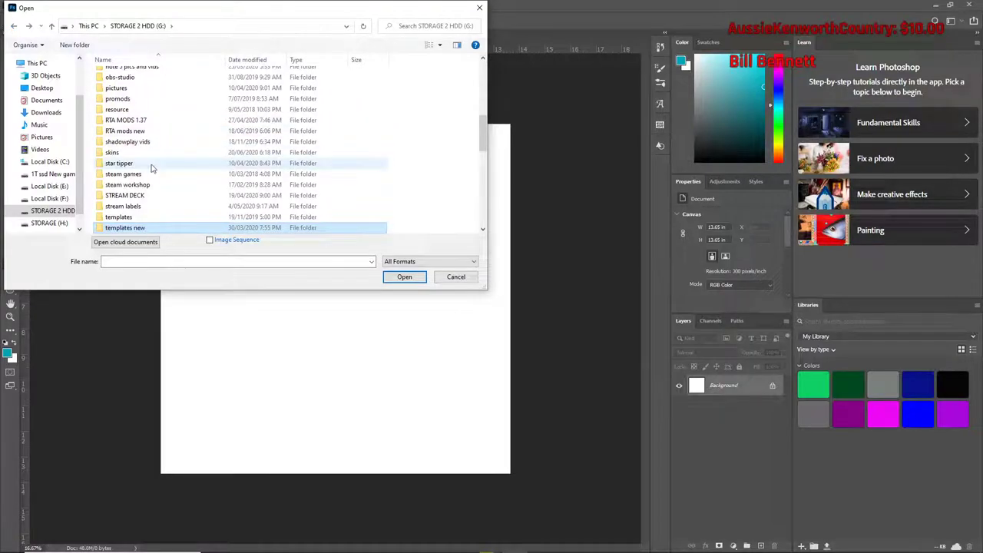
{"action": "double_click", "coordinate": [123, 216]}
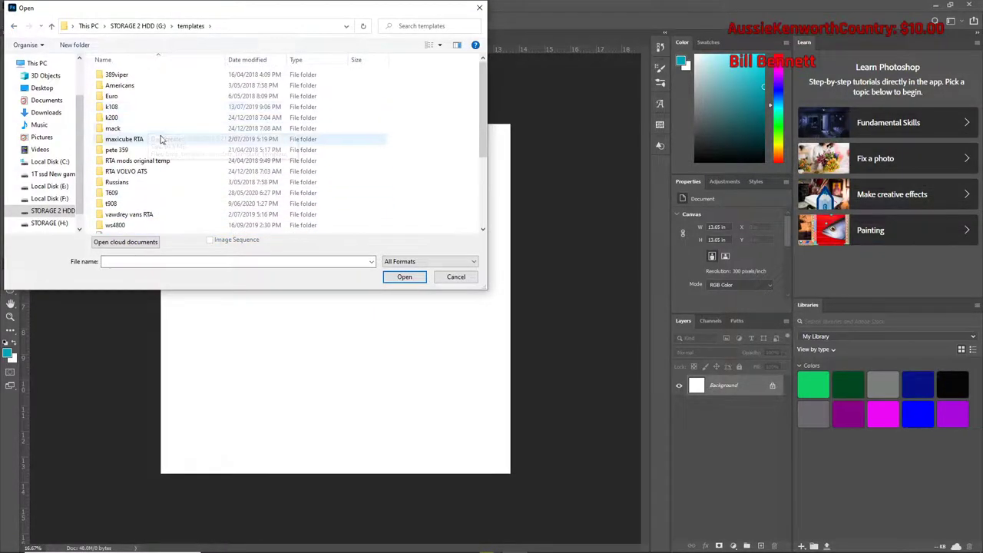
{"action": "double_click", "coordinate": [123, 203]}
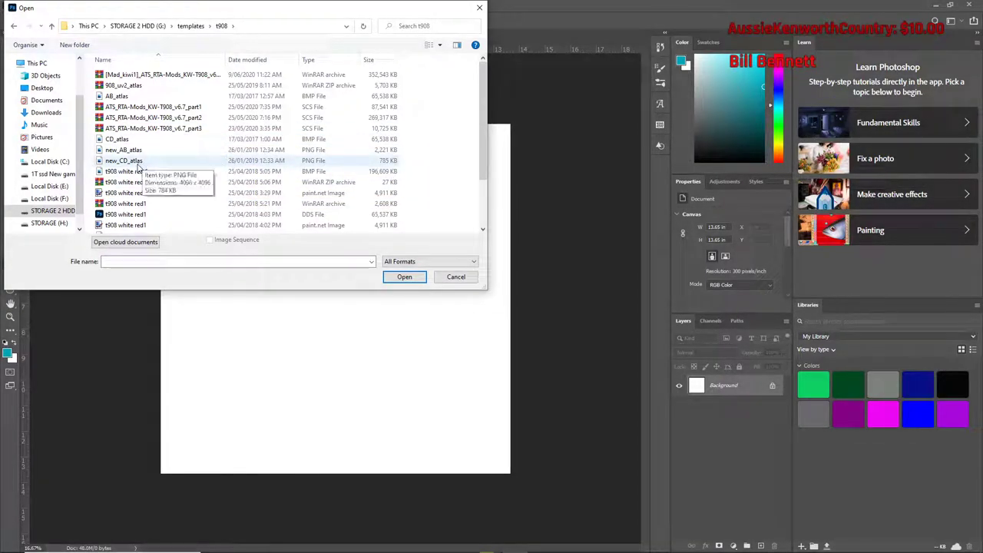
{"action": "left_click", "coordinate": [143, 161]}
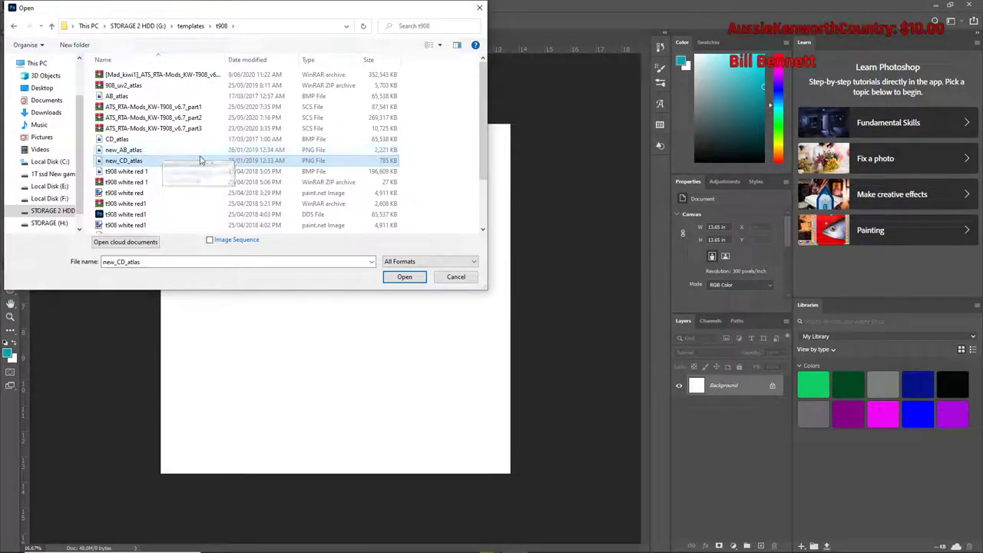
{"action": "left_click", "coordinate": [404, 276]}
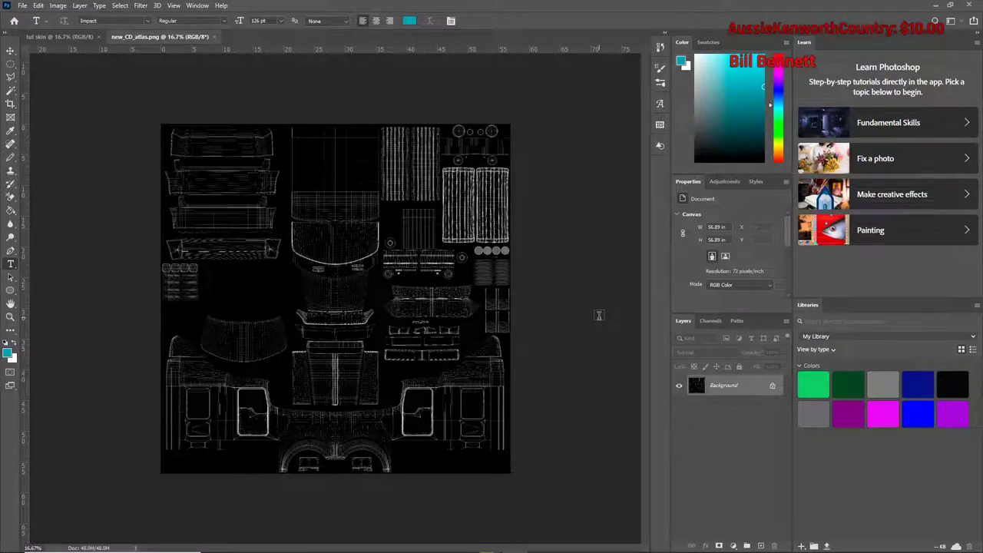
- Open new_CD_atlas.png in paint.net, then minimize paint.net
{"action": "left_click", "coordinate": [934, 6]}
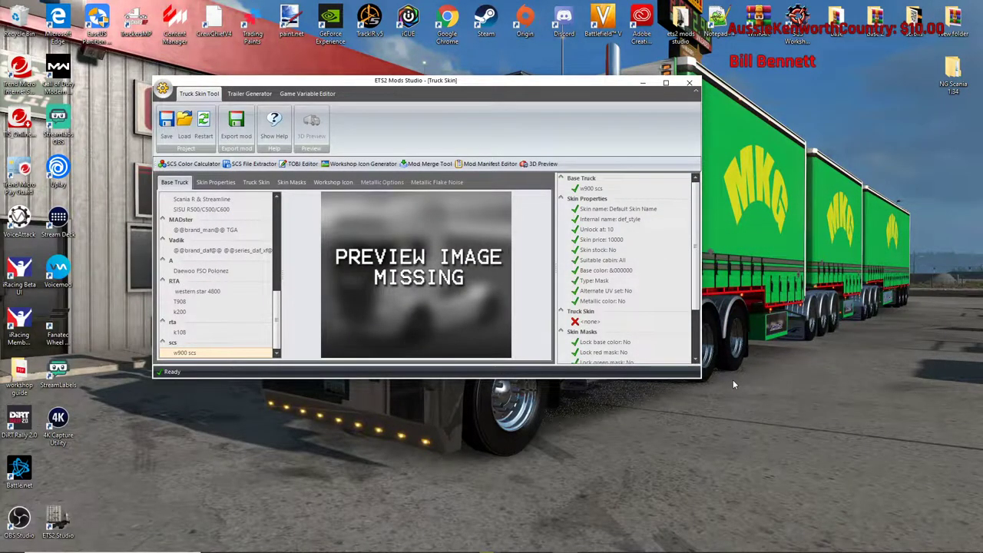
{"action": "mouse_move", "coordinate": [447, 551]}
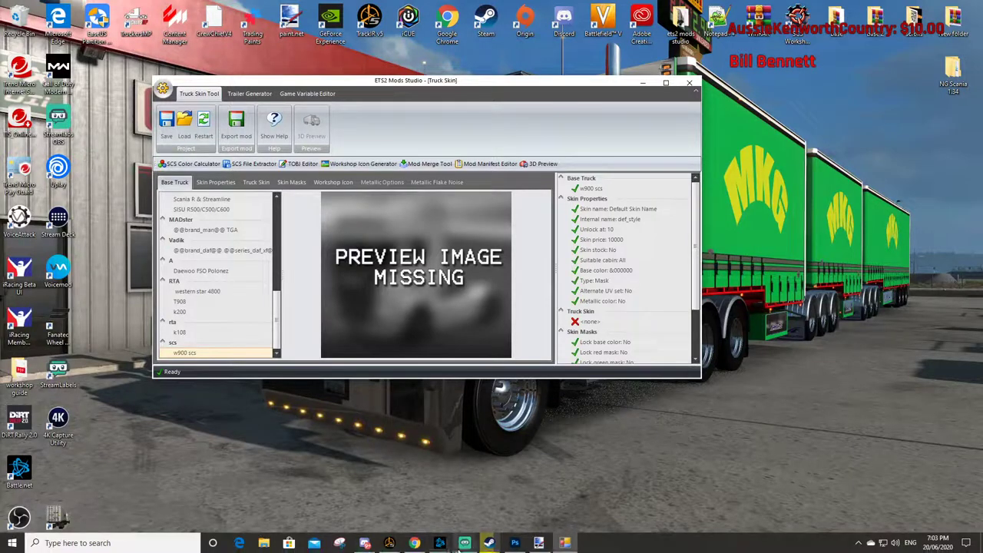
{"action": "left_click", "coordinate": [539, 549]}
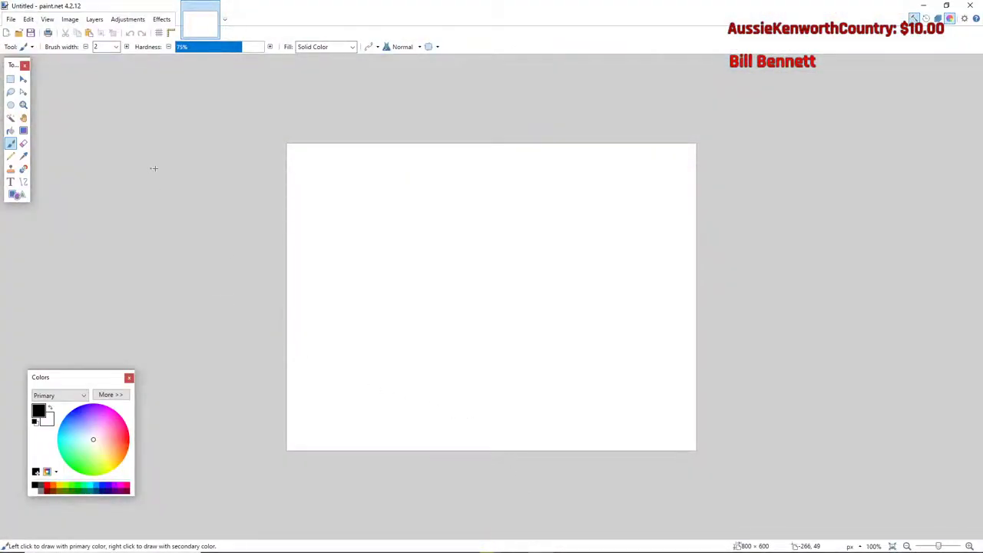
{"action": "left_click", "coordinate": [11, 19]}
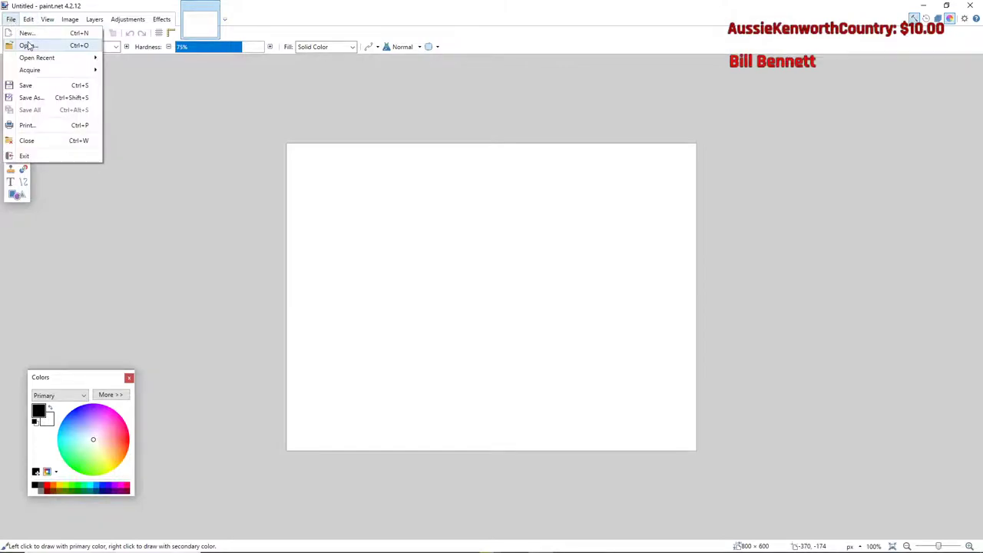
{"action": "left_click", "coordinate": [28, 45]}
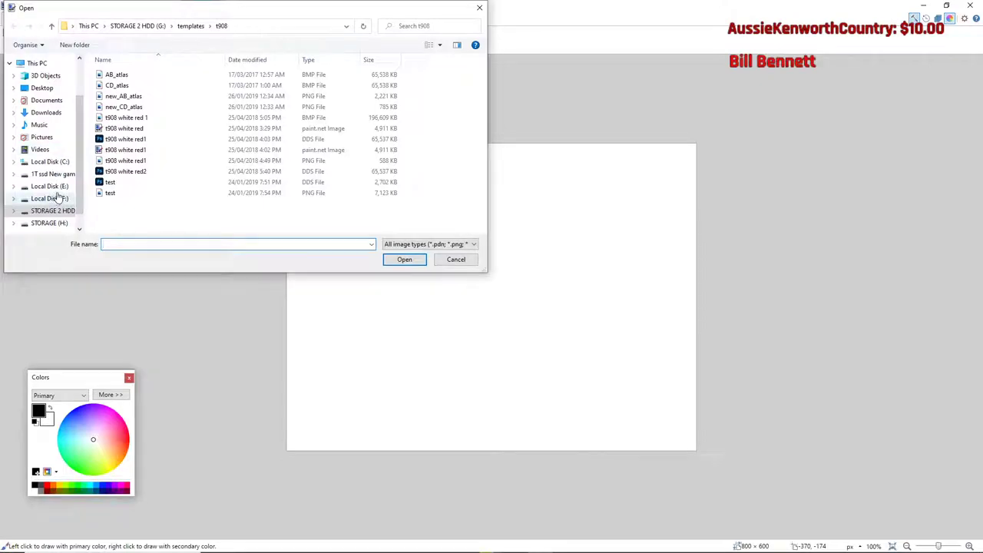
{"action": "left_click", "coordinate": [134, 108]}
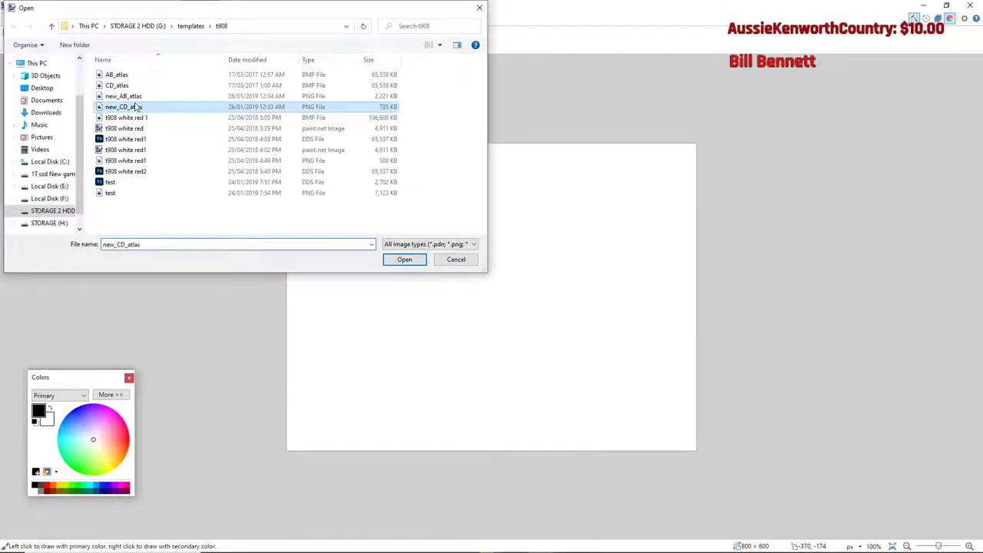
{"action": "left_click", "coordinate": [407, 260]}
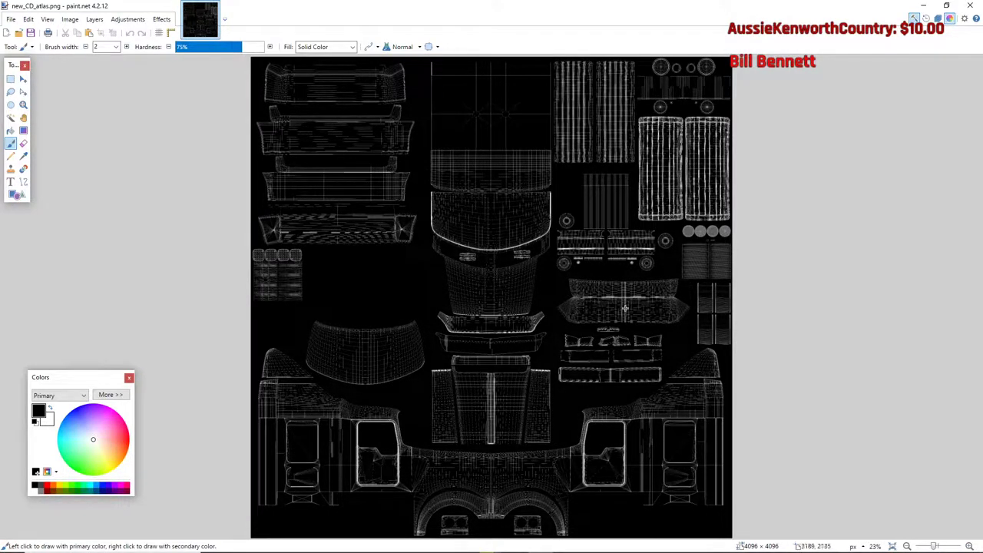
{"action": "left_click", "coordinate": [923, 6]}
{"action": "mouse_move", "coordinate": [586, 550]}
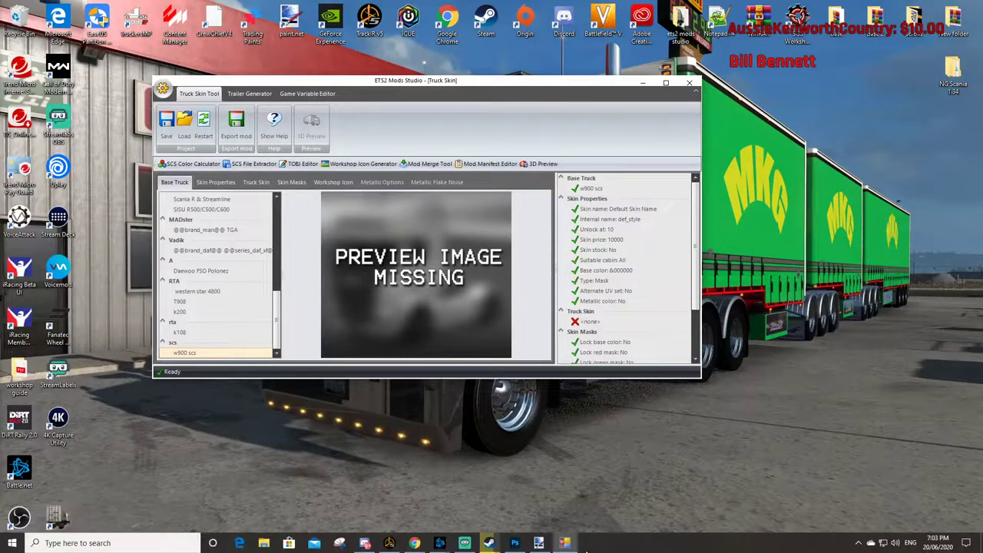
- Bring Photoshop forward and add an empty Layer 1 above the atlas Background
{"action": "left_click", "coordinate": [514, 543]}
{"action": "mouse_move", "coordinate": [542, 545]}
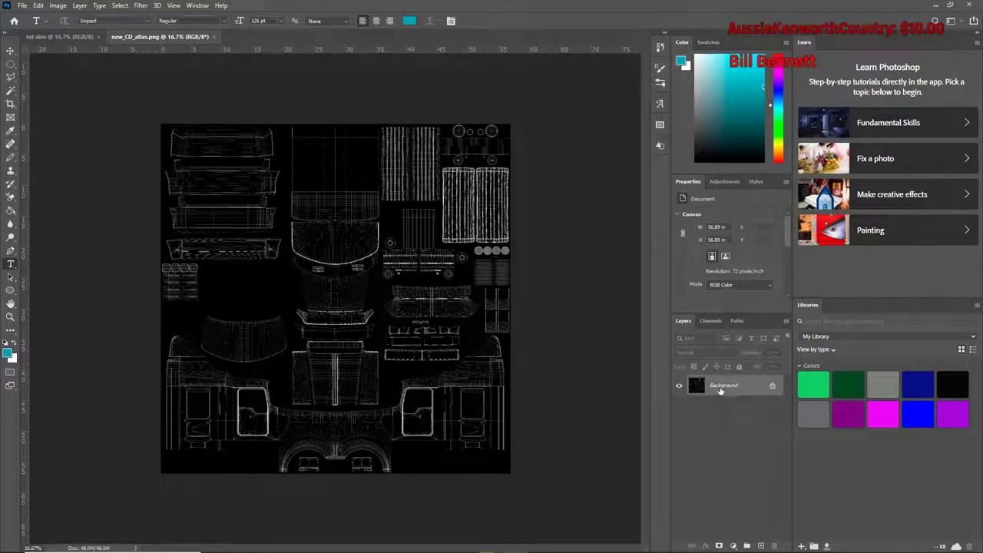
{"action": "left_click", "coordinate": [760, 545]}
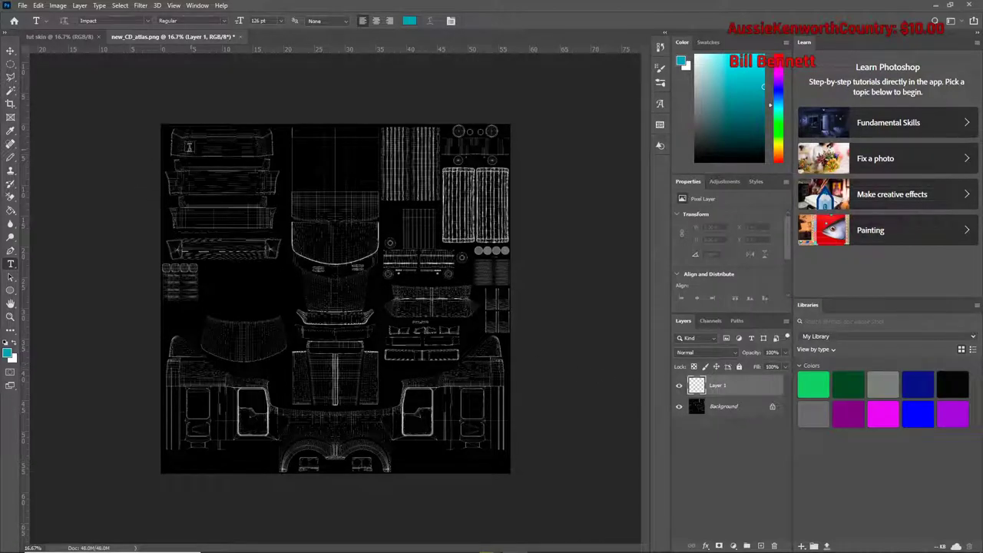
- Switch to the Rectangular Marquee and draw, then clear, two trial selections on the atlas
{"action": "right_click", "coordinate": [11, 64]}
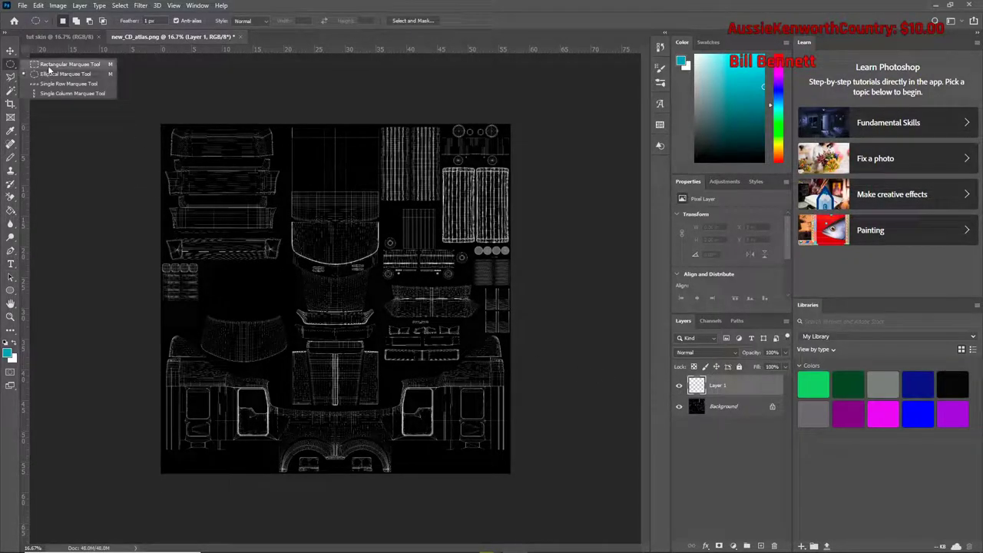
{"action": "left_click", "coordinate": [48, 66]}
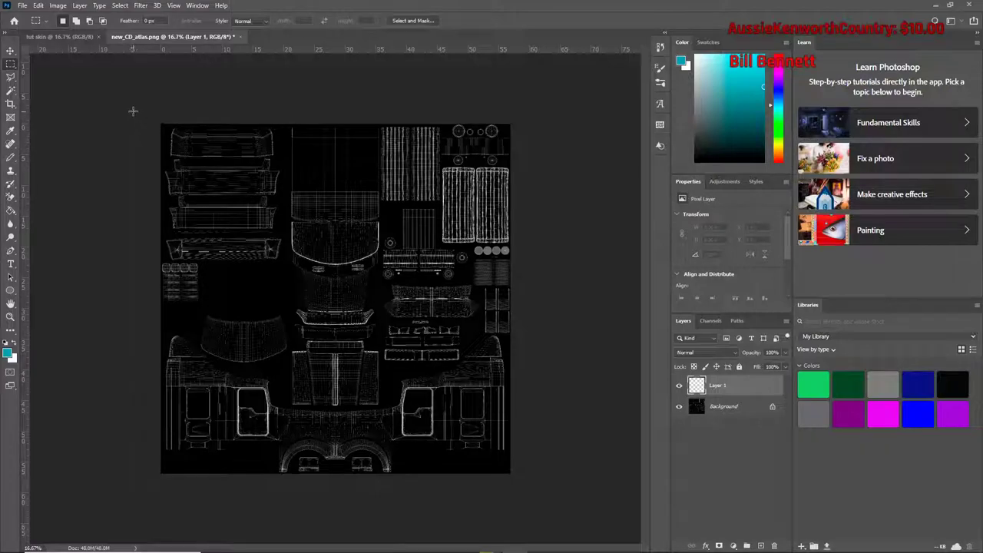
{"action": "left_click_drag", "start_coordinate": [160, 124], "coordinate": [476, 475]}
{"action": "right_click", "coordinate": [277, 306]}
{"action": "left_click", "coordinate": [307, 314]}
{"action": "left_click_drag", "start_coordinate": [152, 118], "coordinate": [318, 308]}
{"action": "right_click", "coordinate": [305, 291]}
{"action": "left_click", "coordinate": [317, 295]}
- Try transforming a large atlas selection, dismiss the empty-area error, and deselect
{"action": "left_click_drag", "start_coordinate": [158, 123], "coordinate": [506, 452]}
{"action": "right_click", "coordinate": [507, 453]}
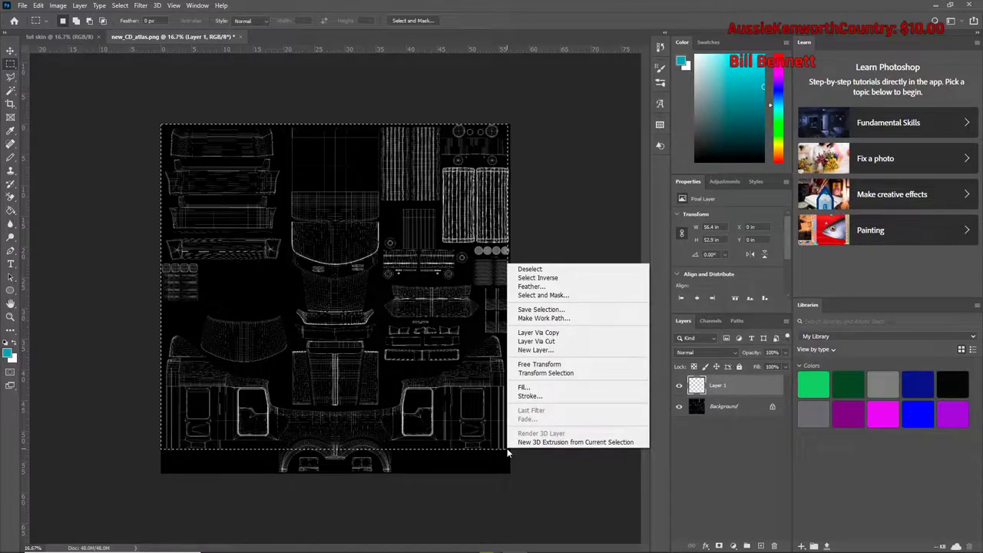
{"action": "left_click", "coordinate": [552, 374]}
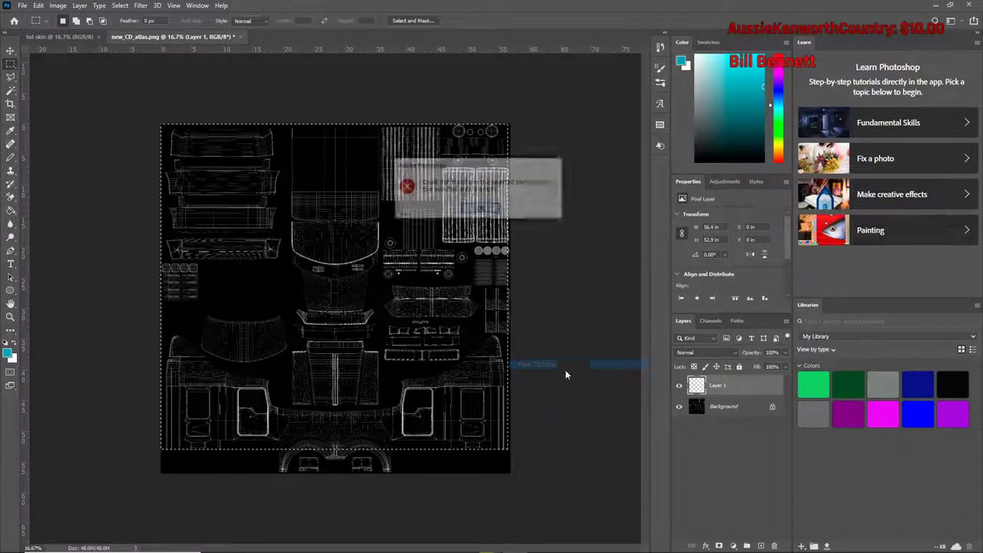
{"action": "left_click", "coordinate": [484, 211]}
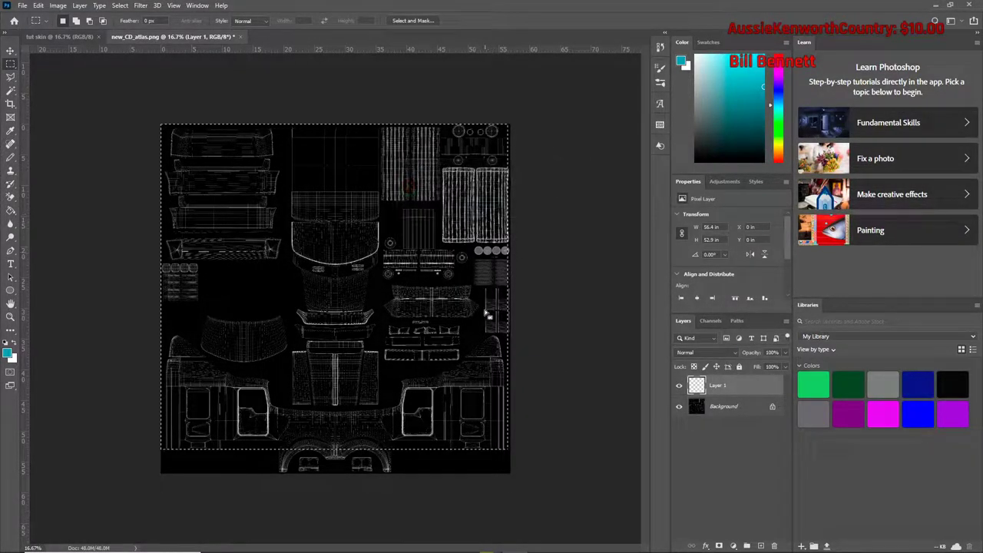
{"action": "right_click", "coordinate": [472, 391]}
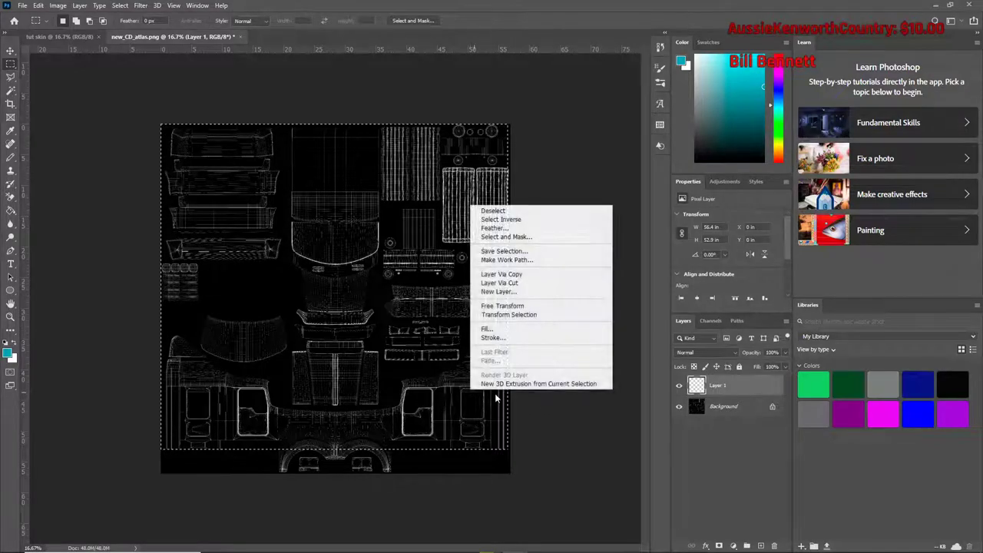
{"action": "left_click", "coordinate": [511, 219]}
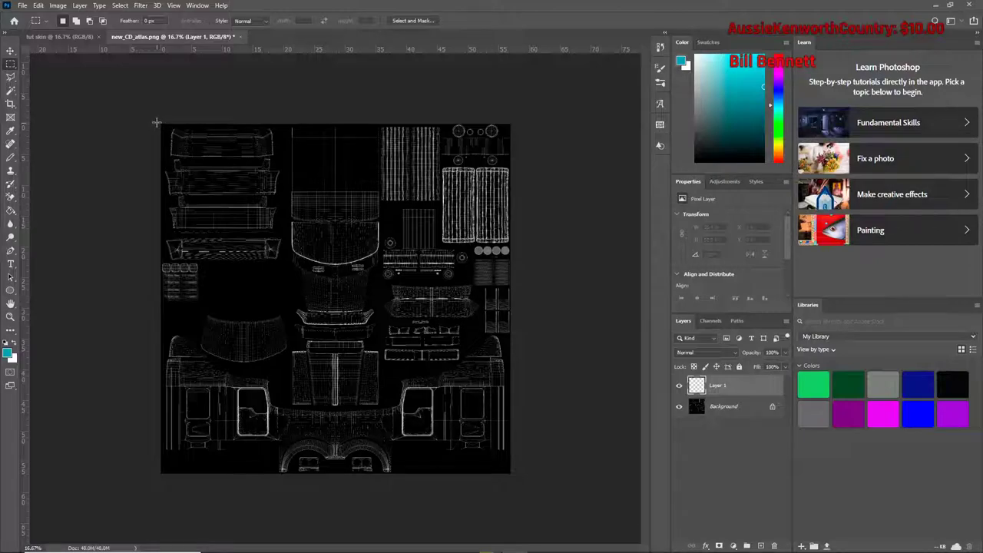
{"action": "left_click_drag", "start_coordinate": [175, 131], "coordinate": [508, 472]}
{"action": "key", "text": "ctrl+d"}
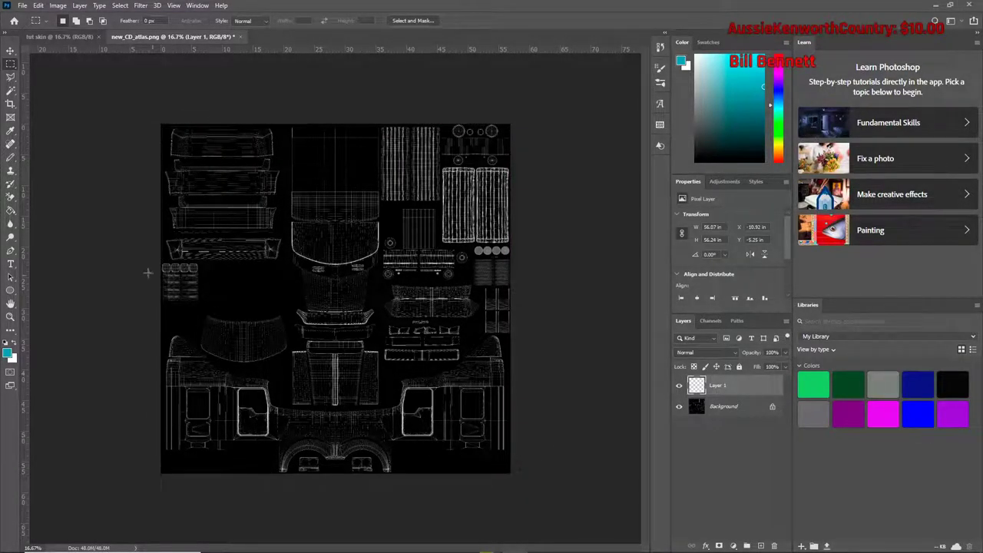
{"action": "left_click", "coordinate": [11, 210]}
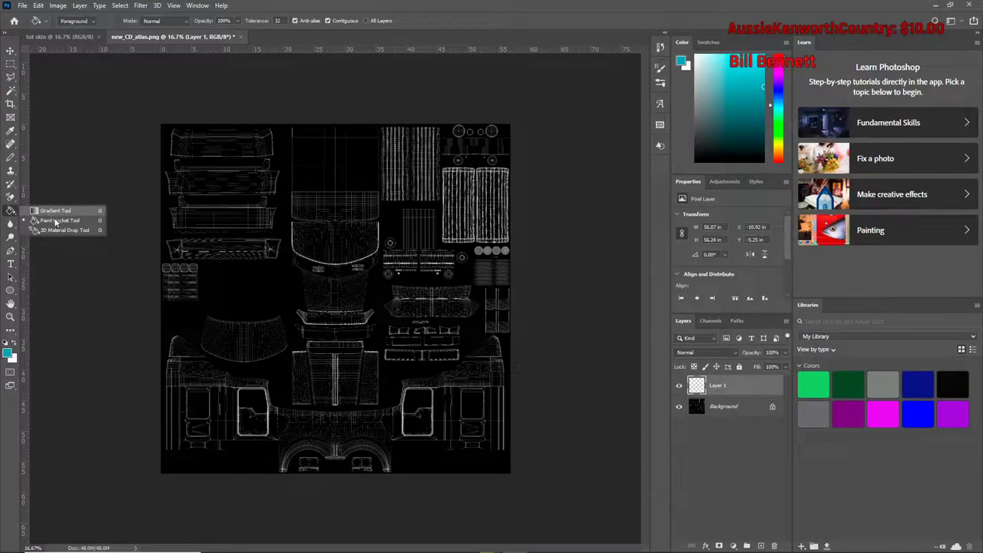
{"action": "left_click", "coordinate": [55, 221]}
{"action": "left_click", "coordinate": [212, 243]}
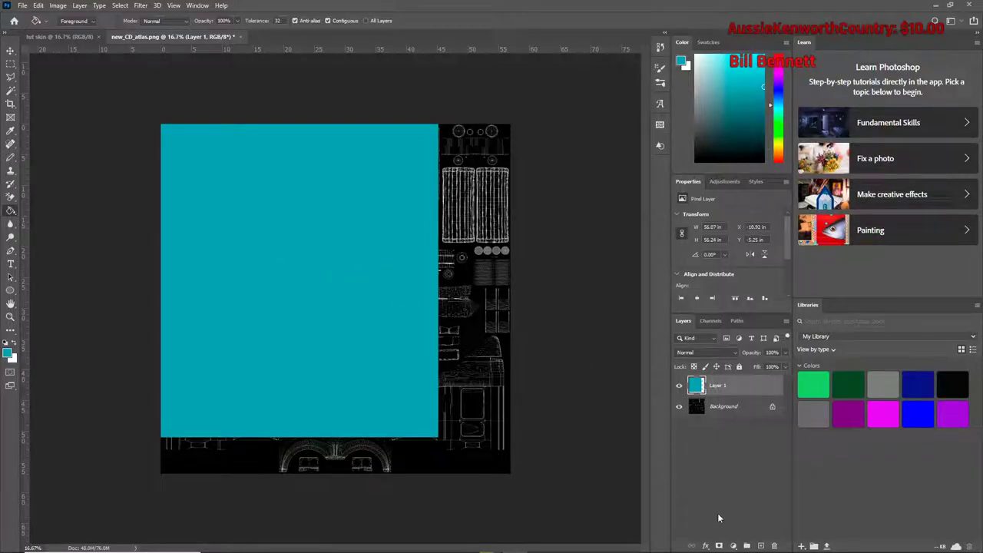
{"action": "left_click", "coordinate": [774, 545]}
{"action": "left_click", "coordinate": [448, 208]}
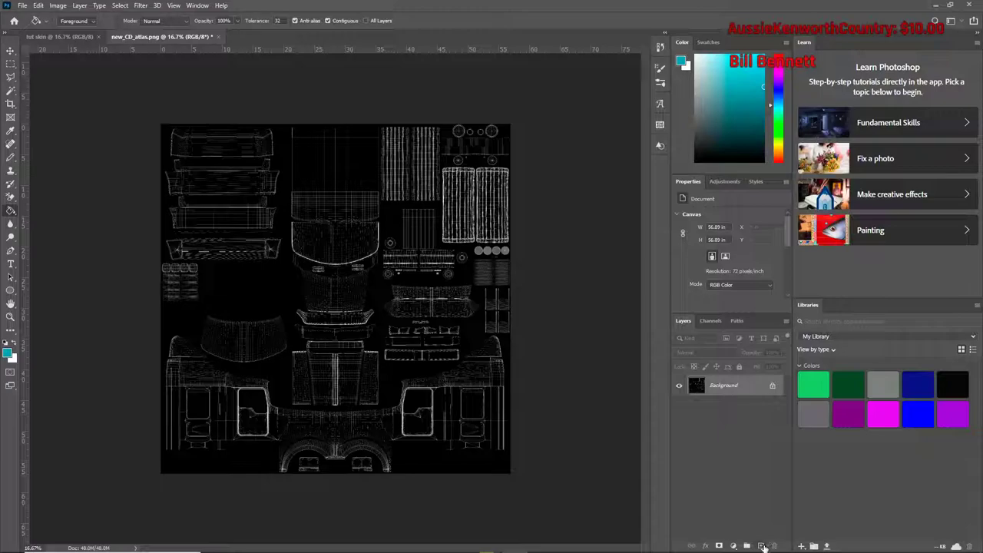
{"action": "left_click", "coordinate": [761, 545]}
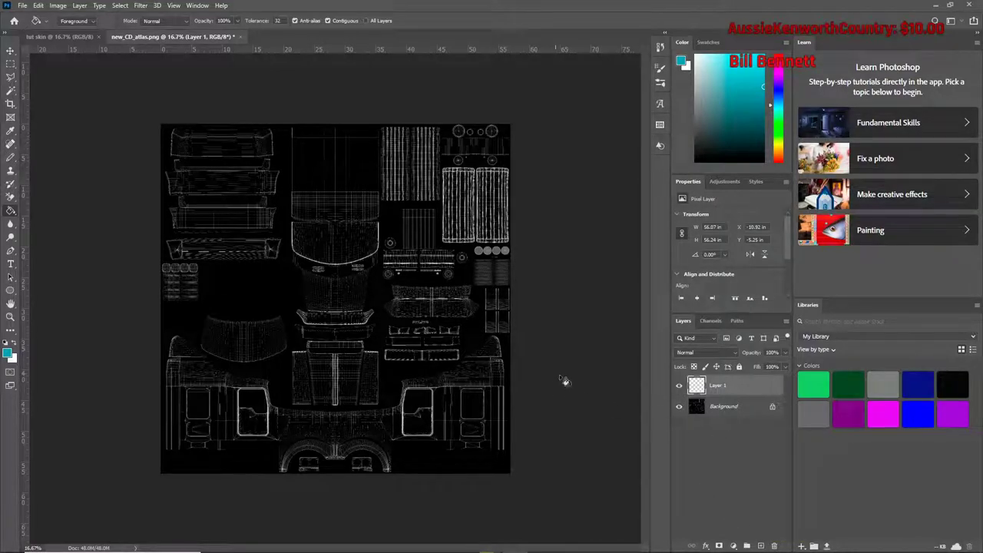
- Select the entire atlas with the Rectangular Marquee on Layer 1
{"action": "left_click", "coordinate": [10, 64]}
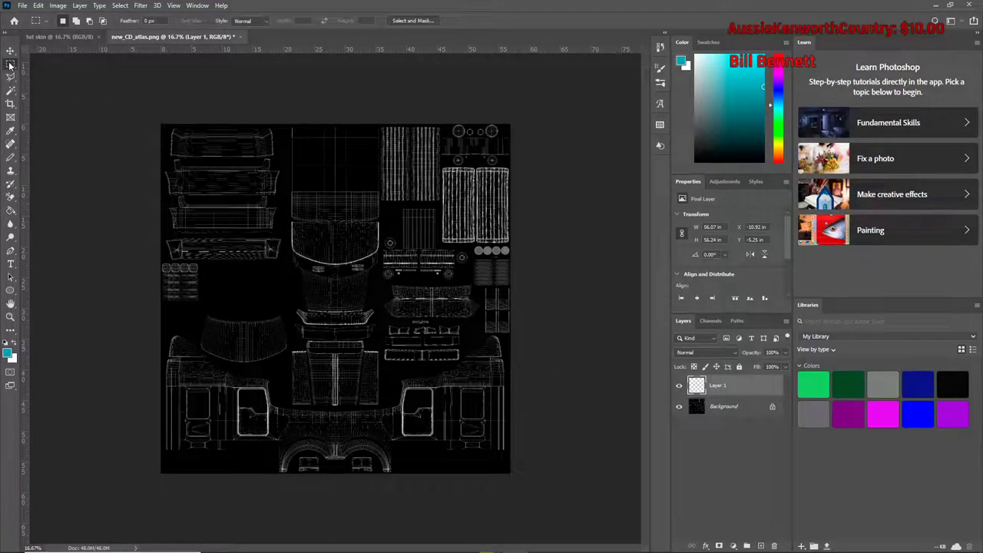
{"action": "right_click", "coordinate": [10, 65]}
{"action": "left_click", "coordinate": [48, 64]}
{"action": "left_click_drag", "start_coordinate": [160, 124], "coordinate": [513, 477]}
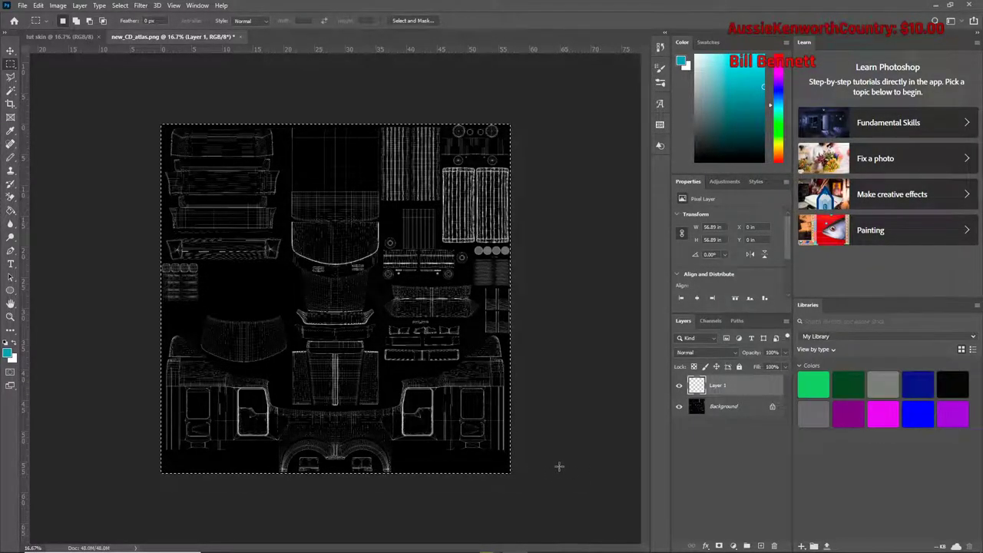
{"action": "right_click", "coordinate": [389, 360]}
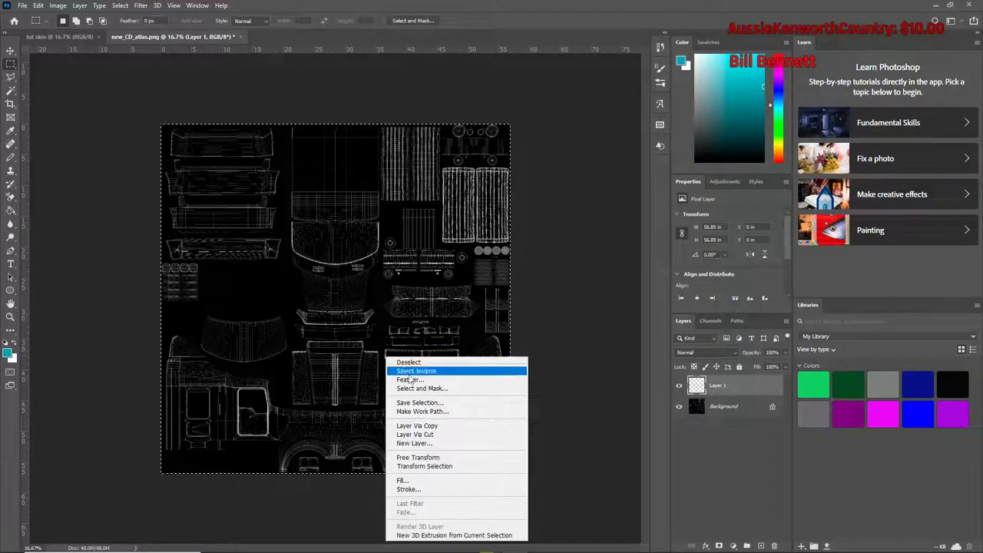
{"action": "left_click", "coordinate": [414, 479]}
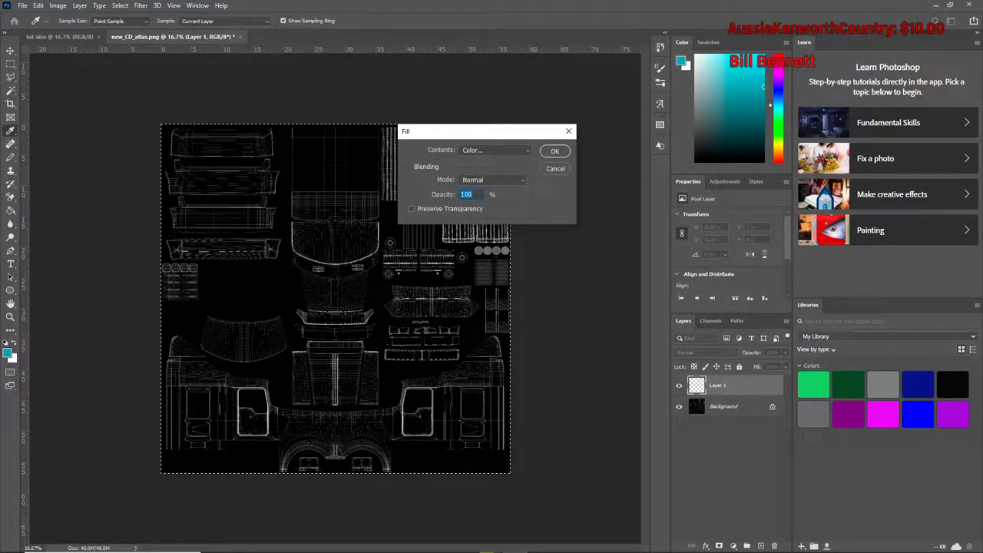
- Fill the selection with a custom near-black colour, covering the wireframe
{"action": "left_click", "coordinate": [530, 154]}
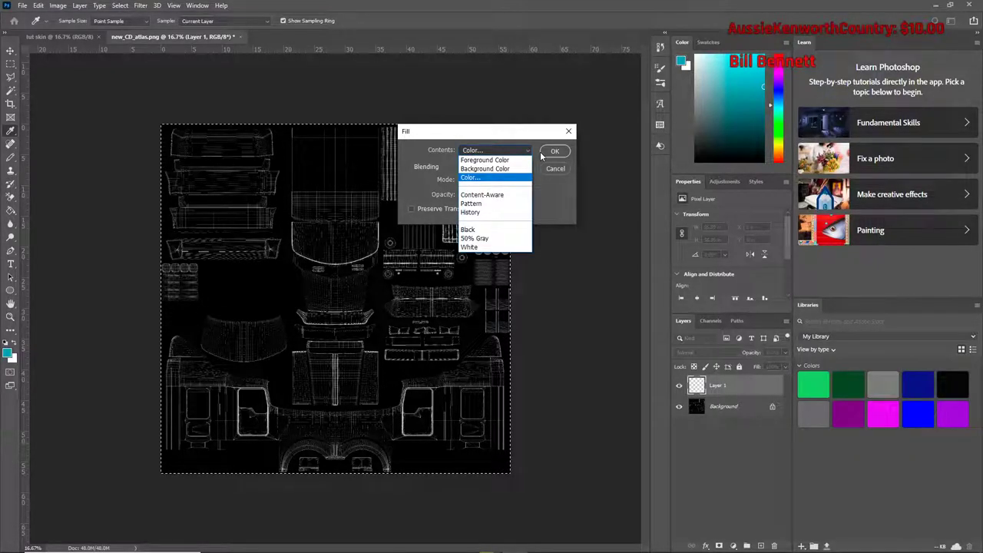
{"action": "left_click", "coordinate": [498, 178]}
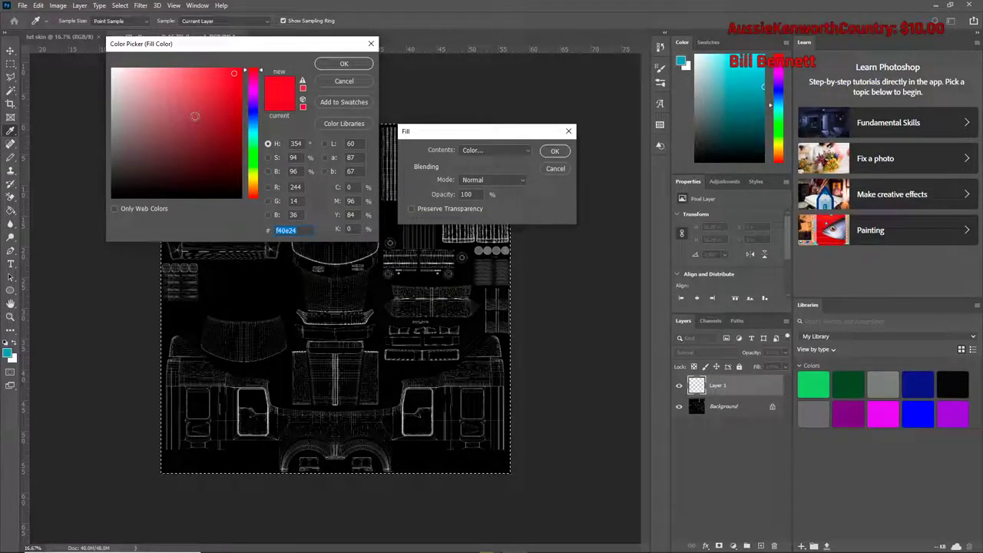
{"action": "left_click_drag", "start_coordinate": [195, 115], "coordinate": [178, 107]}
{"action": "type", "text": "ef091f"}
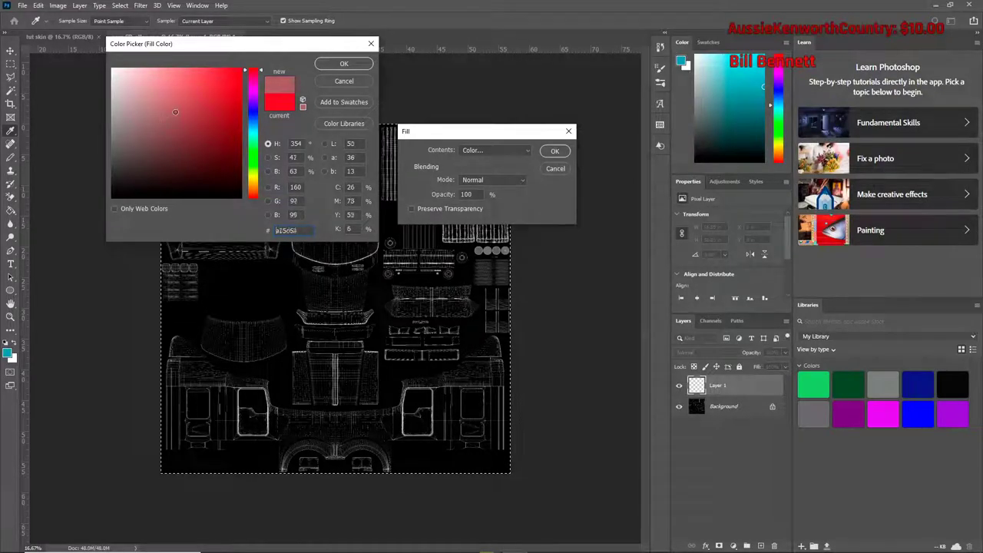
{"action": "type", "text": "fcfafa"}
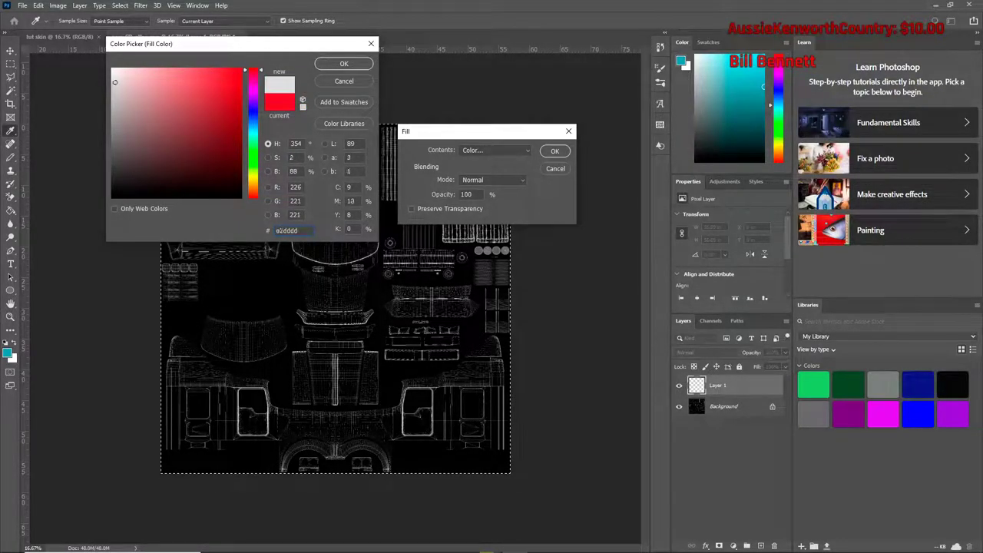
{"action": "type", "text": "605153"}
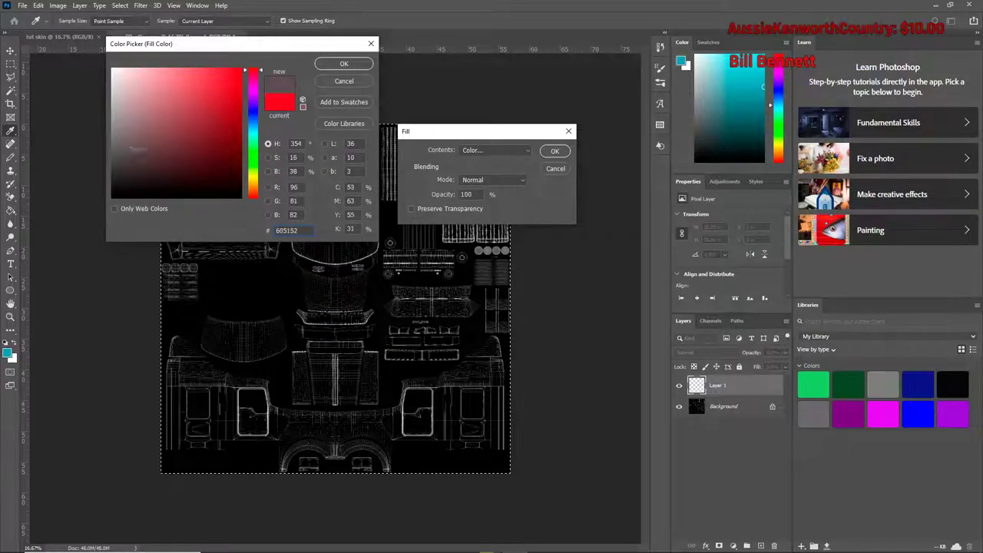
{"action": "mouse_move", "coordinate": [254, 80]}
{"action": "left_mouse_down"}
{"action": "mouse_move", "coordinate": [256, 190]}
{"action": "mouse_move", "coordinate": [256, 68]}
{"action": "left_mouse_up"}
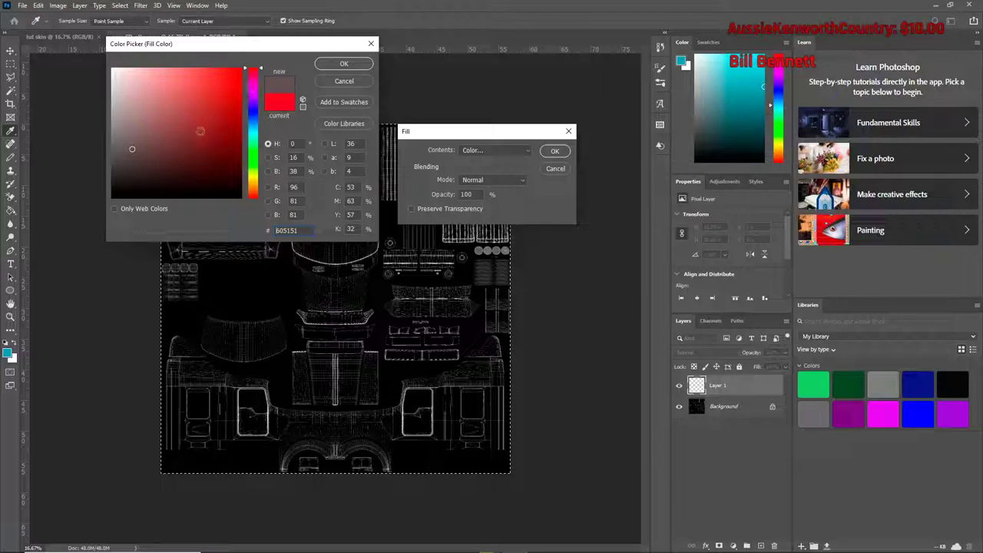
{"action": "left_click_drag", "start_coordinate": [129, 151], "coordinate": [116, 193]}
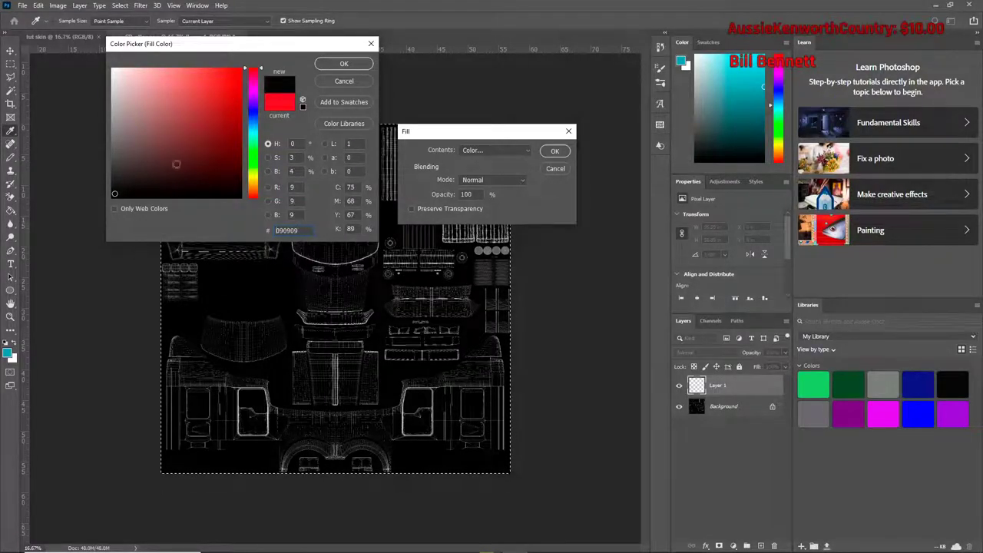
{"action": "left_click", "coordinate": [344, 63]}
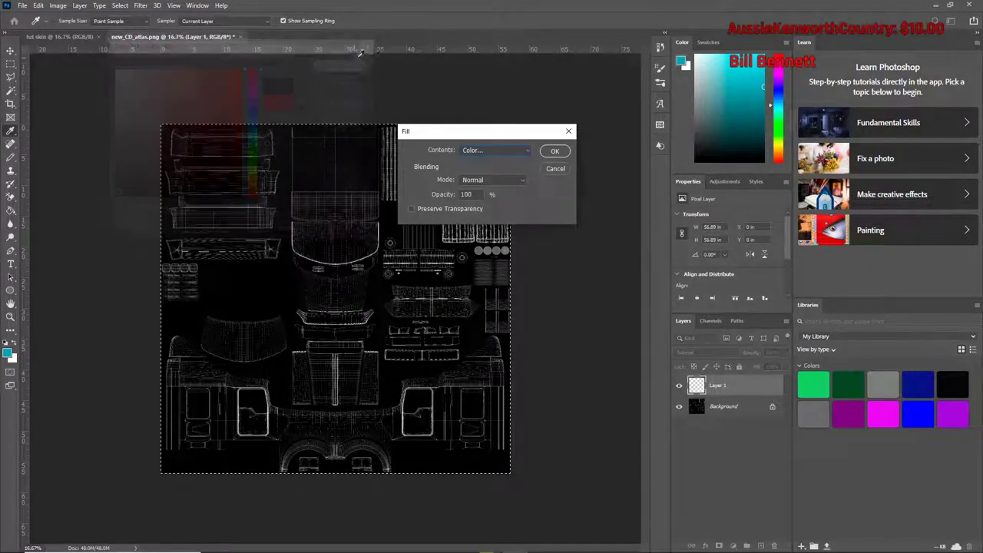
{"action": "left_click", "coordinate": [550, 153]}
{"action": "key", "text": "m"}
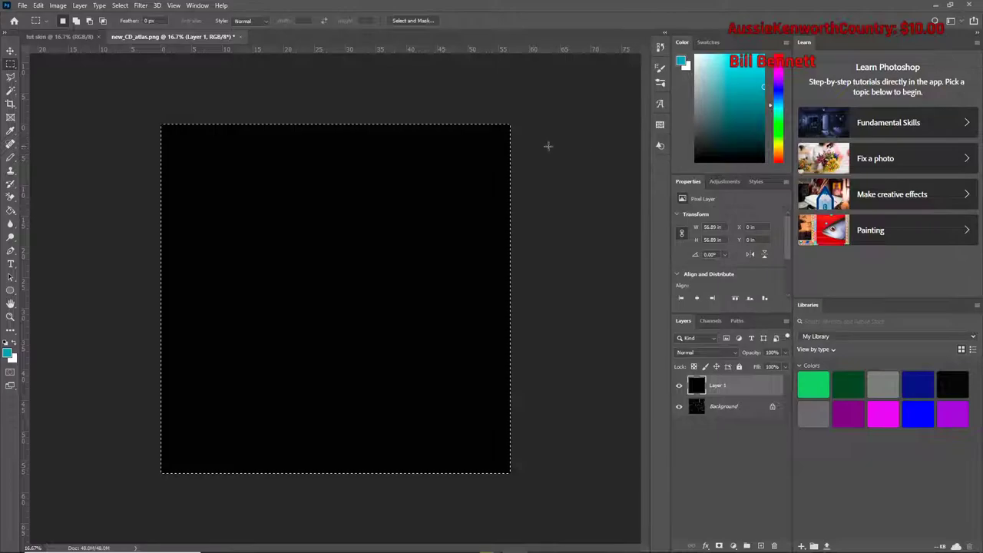
- Deselect, add an empty Layer 2, and rename the black Layer 1 to 'base'
{"action": "right_click", "coordinate": [467, 168]}
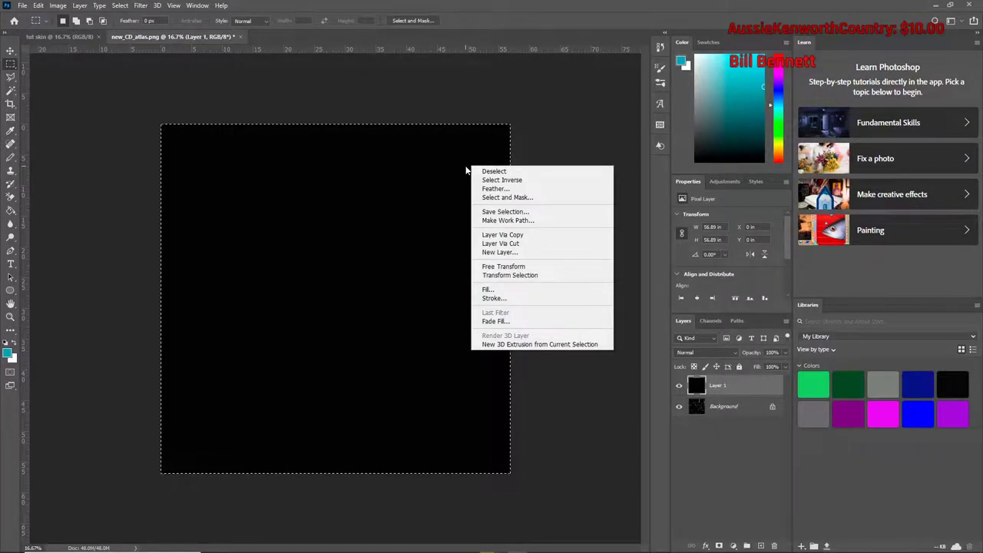
{"action": "left_click", "coordinate": [487, 170]}
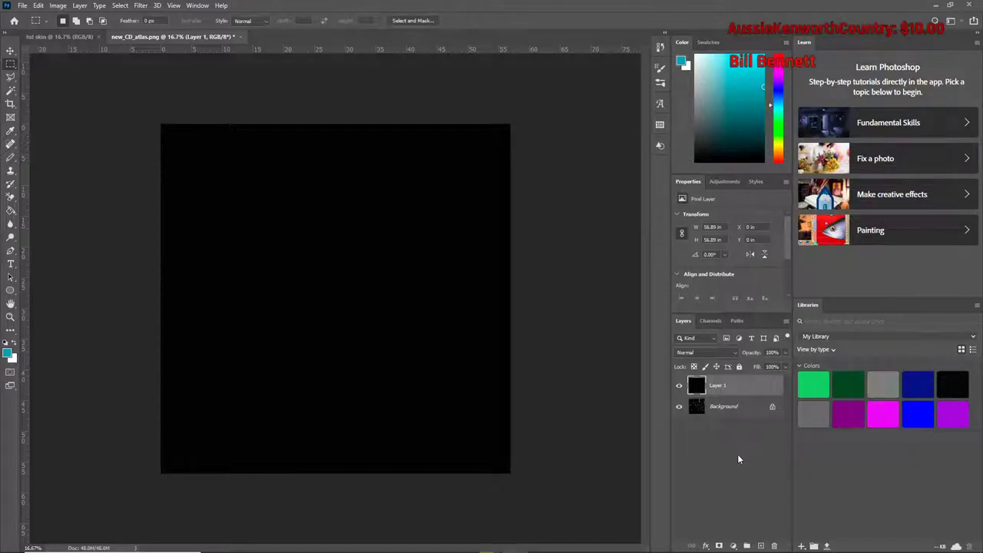
{"action": "left_click", "coordinate": [761, 545]}
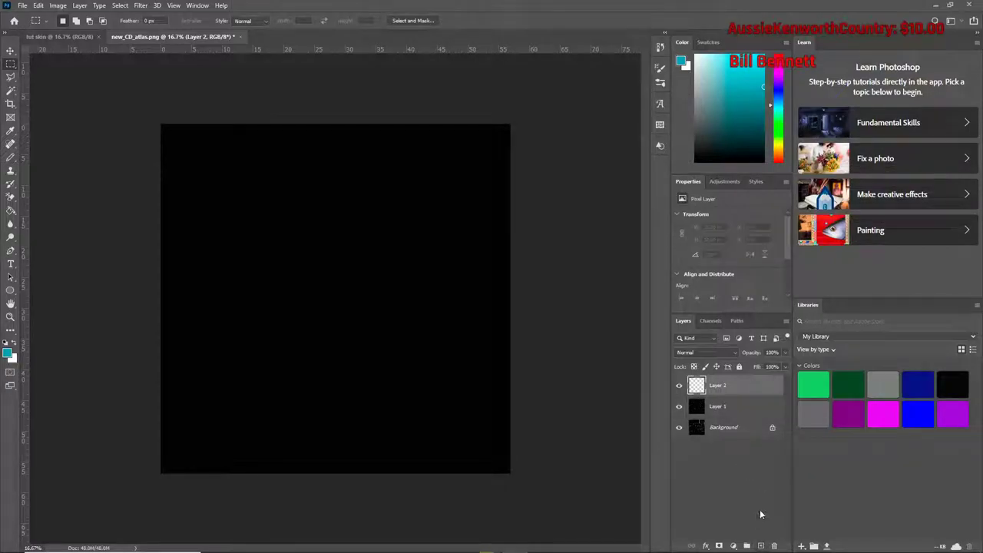
{"action": "left_click", "coordinate": [750, 407]}
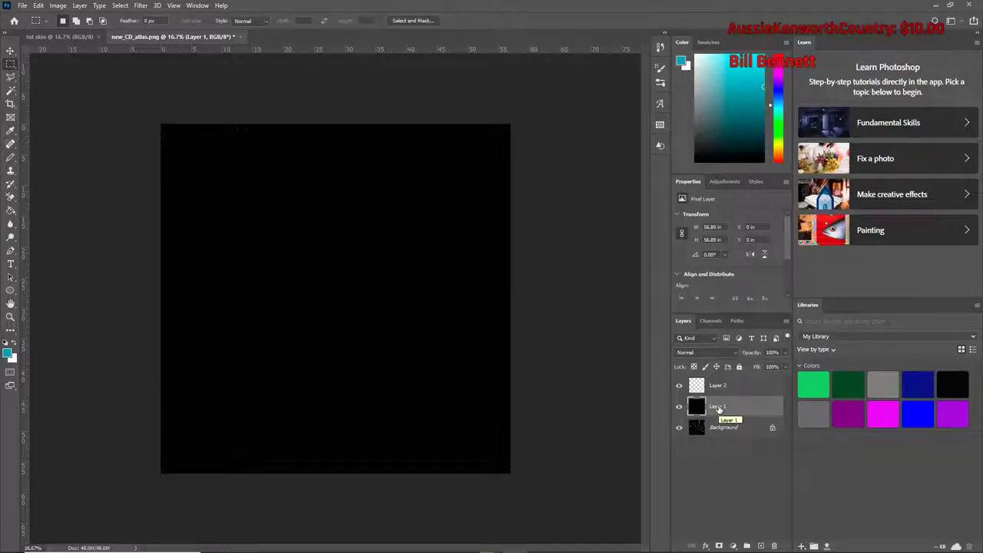
{"action": "double_click", "coordinate": [718, 406]}
{"action": "type", "text": "base"}
{"action": "key", "text": "Return"}
- Lower the base layer's opacity to about 39% so the wireframe shows, then select Layer 2
{"action": "left_click", "coordinate": [737, 390]}
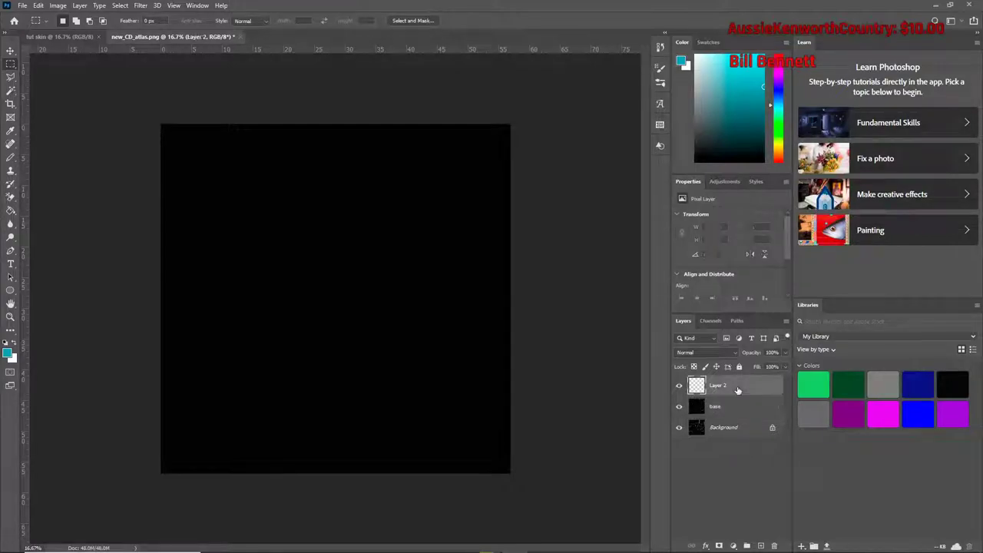
{"action": "left_click", "coordinate": [741, 409]}
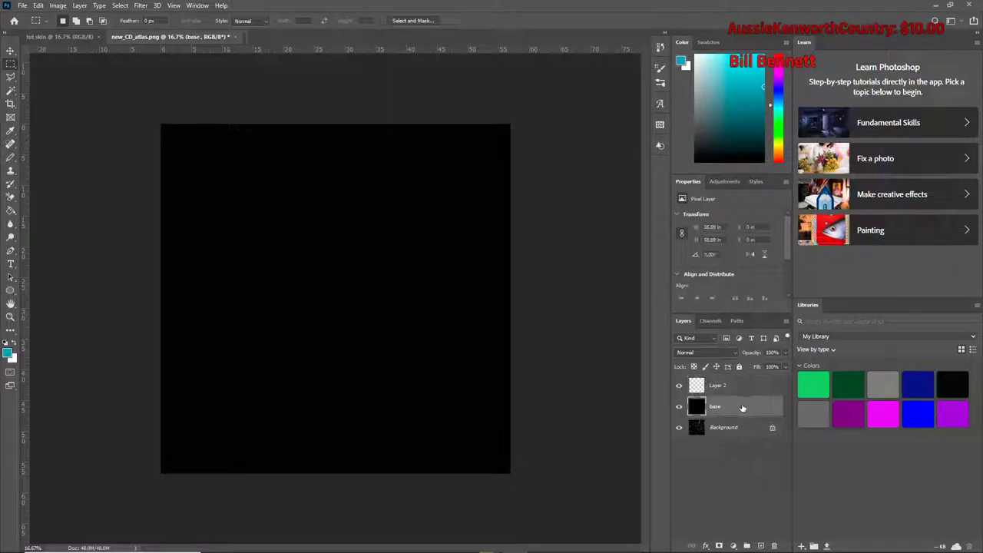
{"action": "left_click", "coordinate": [785, 352]}
{"action": "mouse_move", "coordinate": [762, 366]}
{"action": "left_mouse_down"}
{"action": "mouse_move", "coordinate": [738, 365]}
{"action": "mouse_move", "coordinate": [752, 366]}
{"action": "left_mouse_up"}
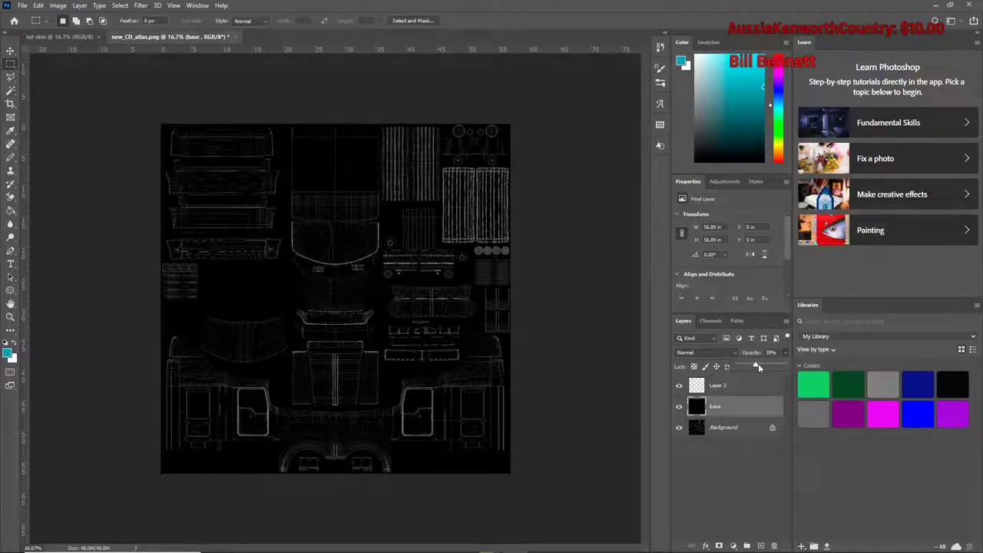
{"action": "left_click", "coordinate": [753, 385]}
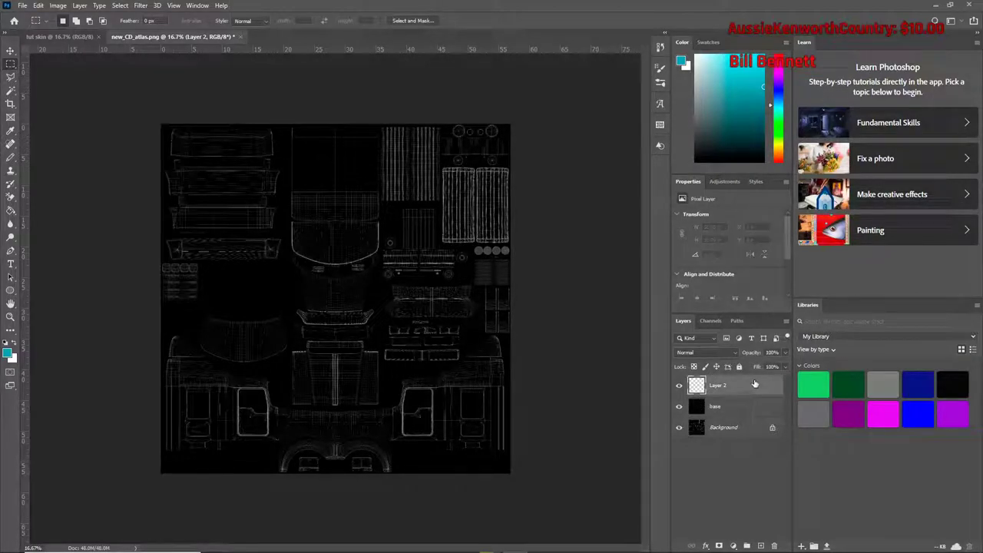
{"action": "left_click", "coordinate": [679, 407]}
{"action": "left_click", "coordinate": [679, 406]}
{"action": "left_click", "coordinate": [679, 407]}
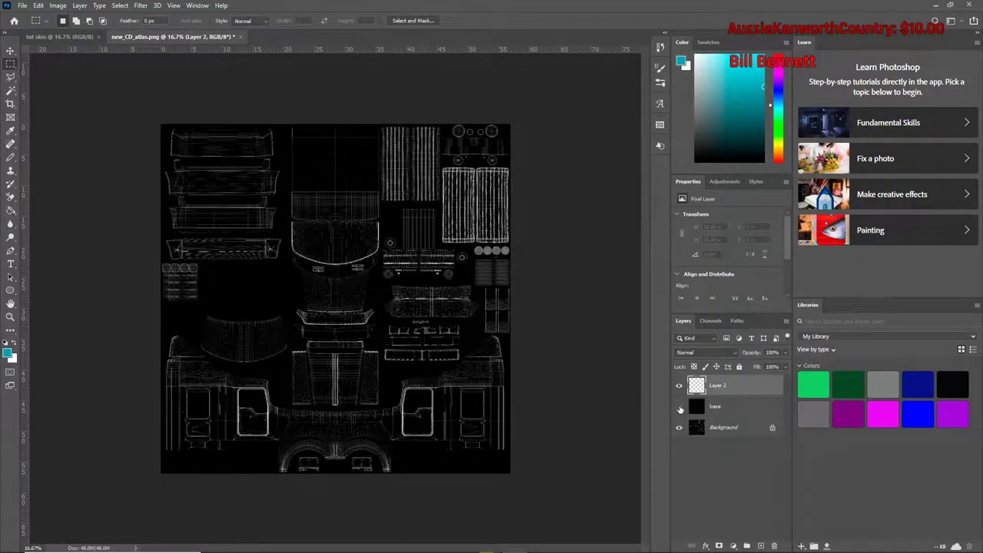
{"action": "left_click", "coordinate": [679, 406]}
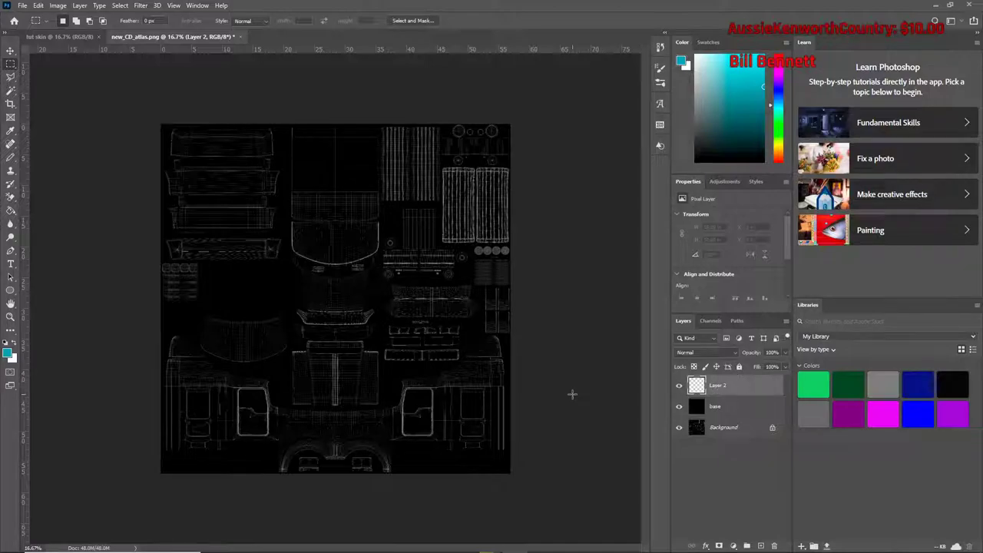
- Minimize Photoshop and bring paint.net with new_CD_atlas.png to the front
{"action": "left_click", "coordinate": [935, 6]}
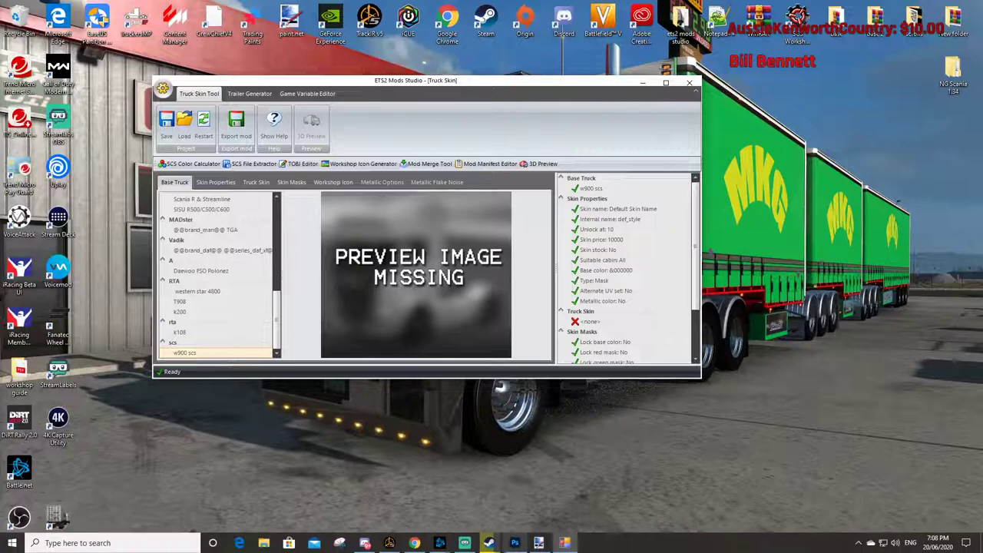
{"action": "left_click", "coordinate": [539, 543]}
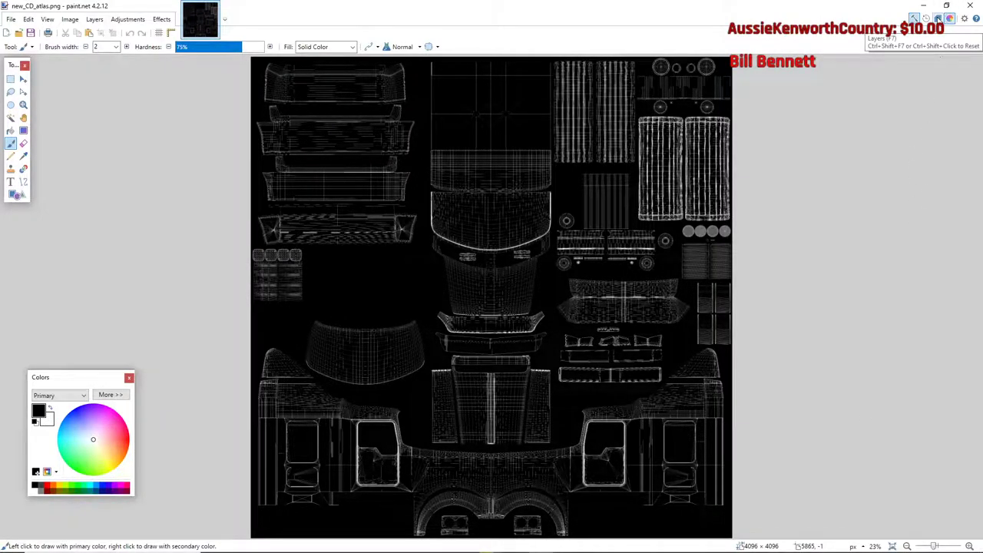
- Review paint.net's default tool settings, then close the Settings dialog
{"action": "left_click", "coordinate": [965, 19]}
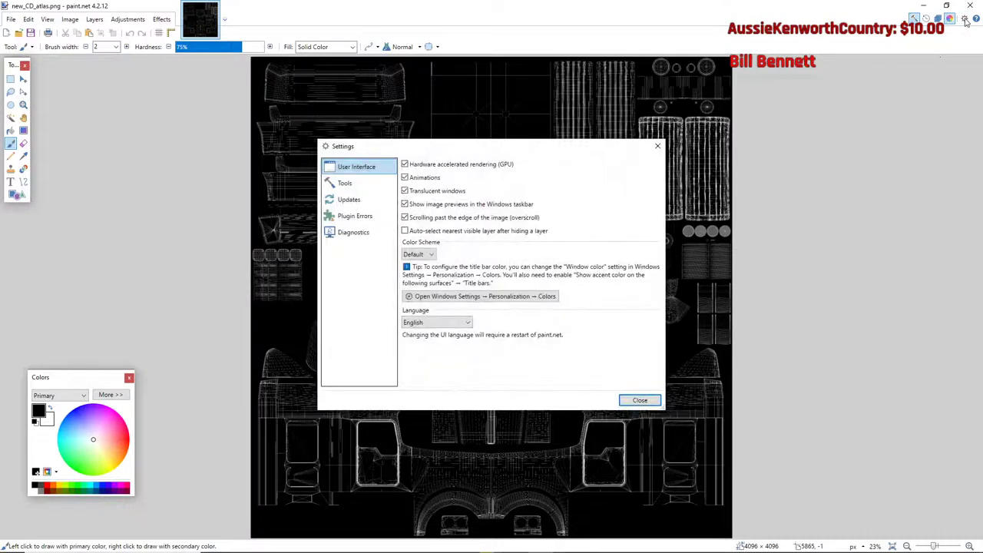
{"action": "left_click", "coordinate": [342, 182]}
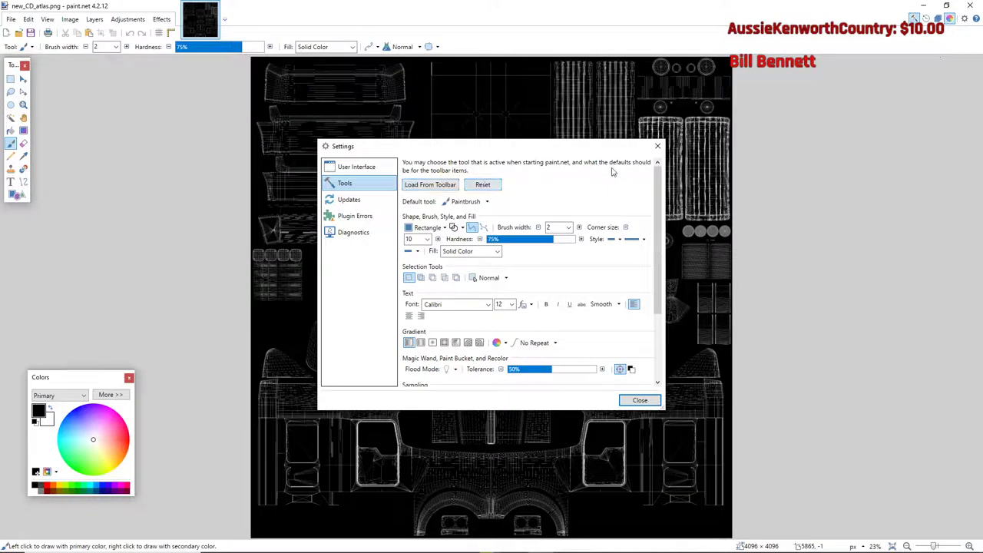
{"action": "left_click", "coordinate": [657, 146]}
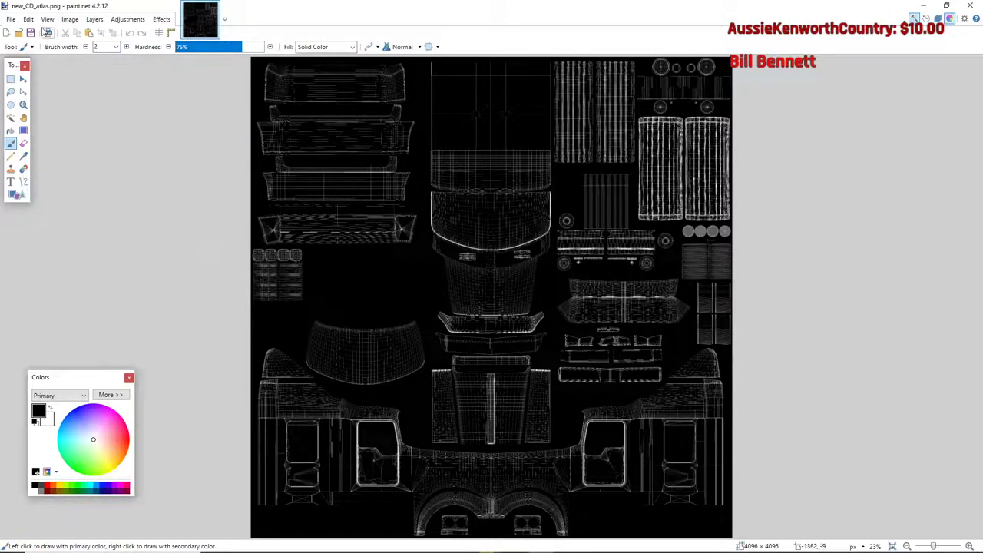
- Add a new empty layer to the atlas and set brush hardness to 78%
{"action": "left_click", "coordinate": [11, 20]}
{"action": "mouse_move", "coordinate": [35, 27]}
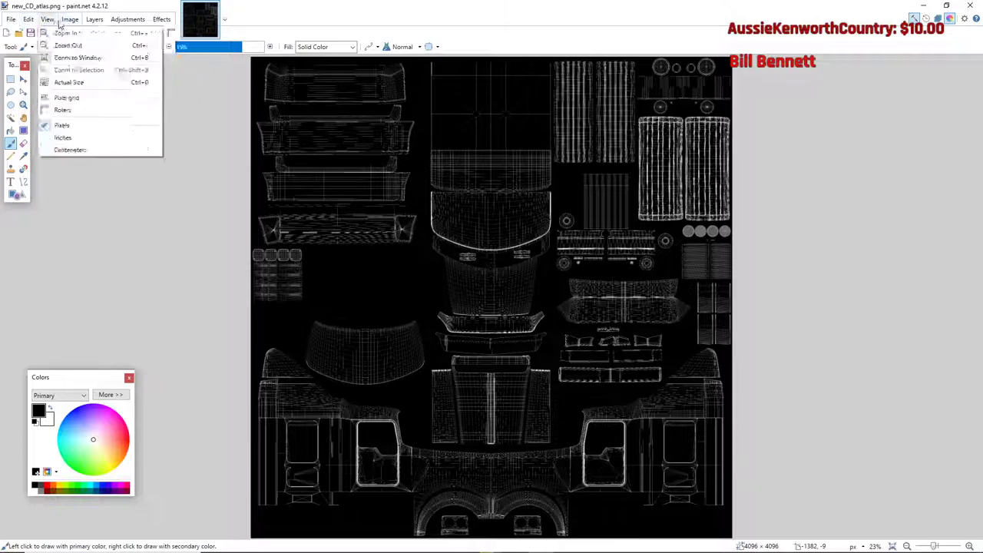
{"action": "left_click", "coordinate": [104, 33]}
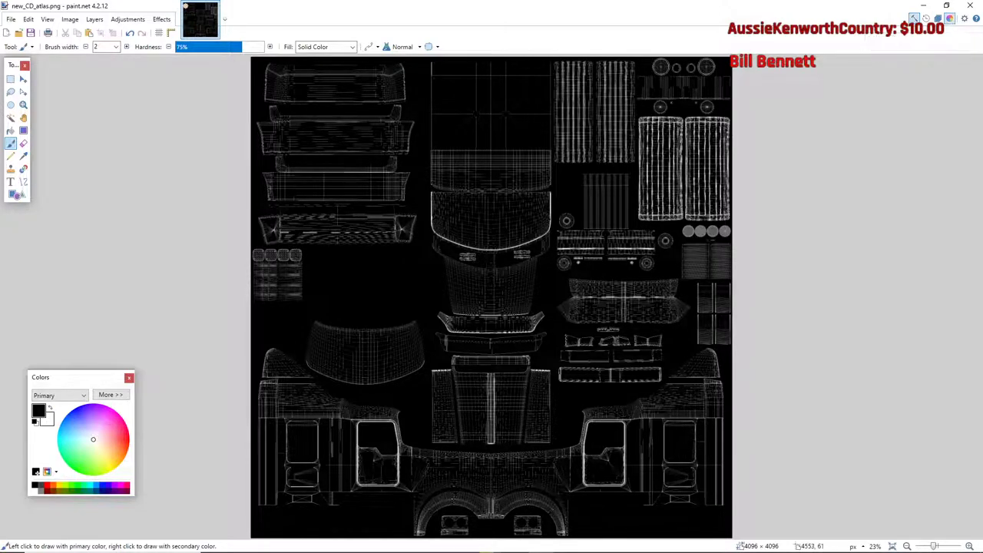
{"action": "left_click", "coordinate": [245, 48]}
- Keep measurements in pixels, toggle actual size and fit-to-window, then zoom out
{"action": "left_click", "coordinate": [864, 546]}
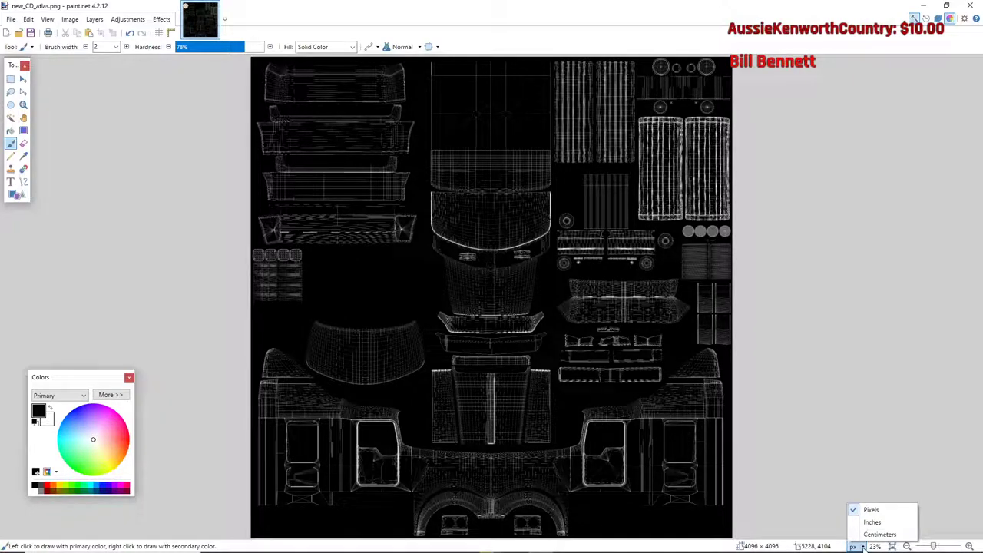
{"action": "left_click", "coordinate": [893, 547]}
{"action": "left_click", "coordinate": [892, 547]}
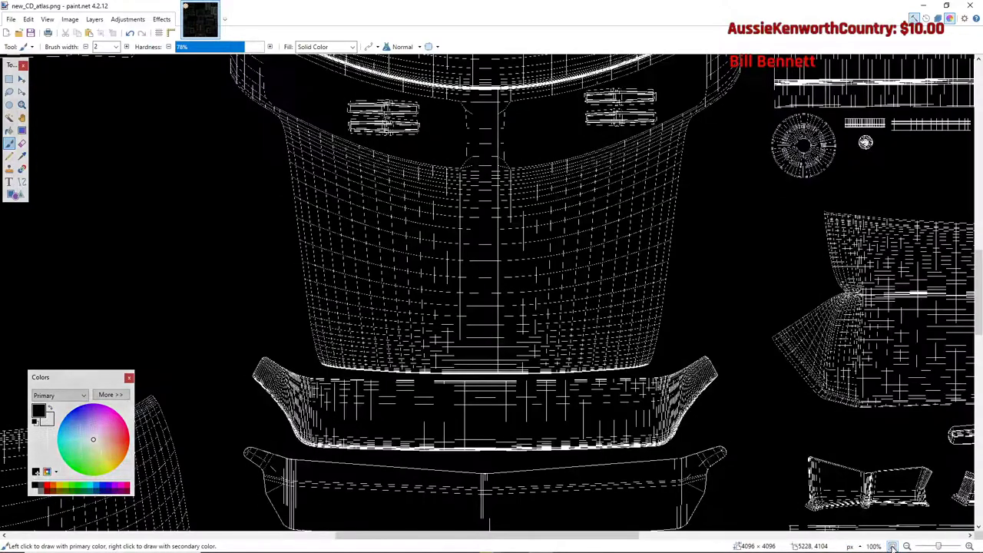
{"action": "left_click", "coordinate": [893, 547]}
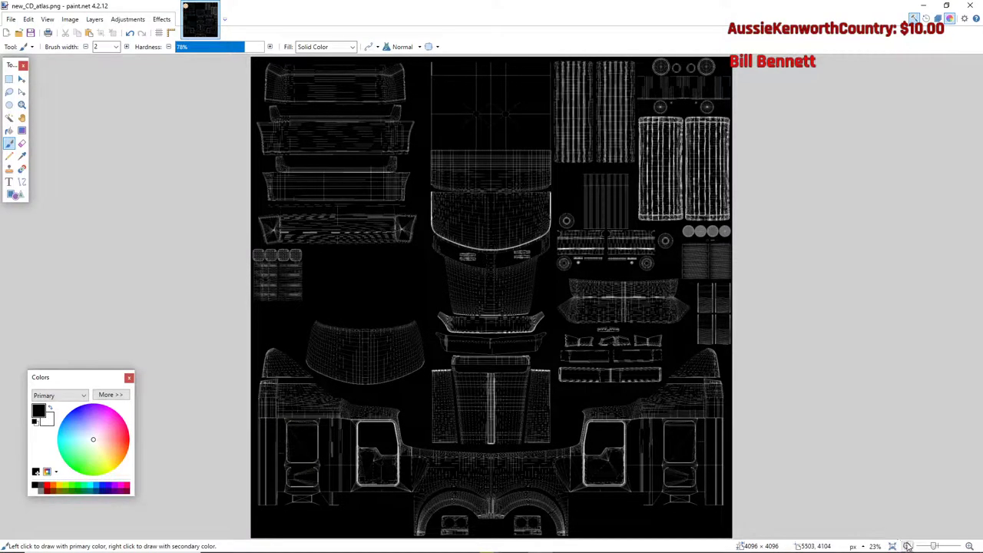
{"action": "left_click_drag", "start_coordinate": [933, 546], "coordinate": [933, 547]}
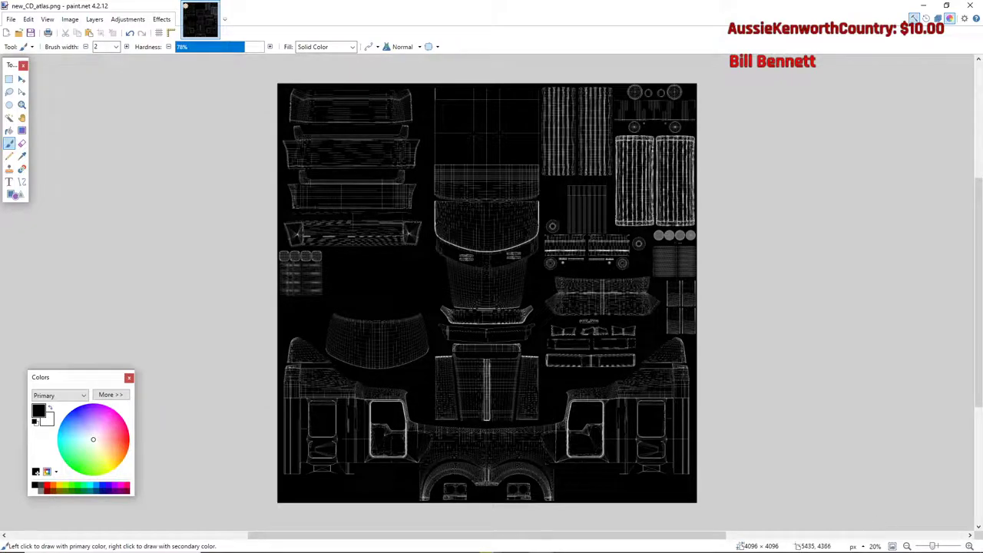
{"action": "left_click_drag", "start_coordinate": [714, 535], "coordinate": [675, 535]}
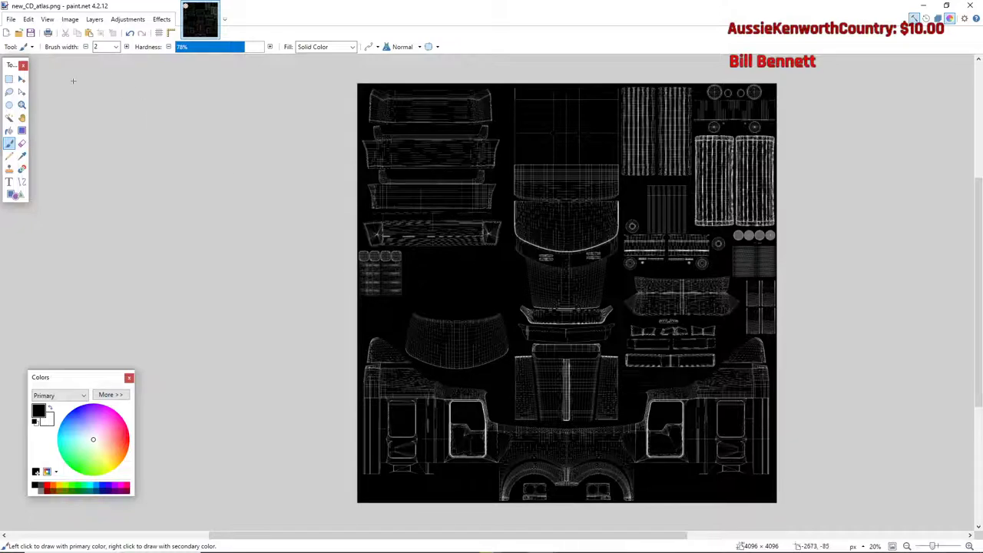
- Close new_CD_atlas.png and choose Don't Save to discard its changes
{"action": "left_click", "coordinate": [9, 79]}
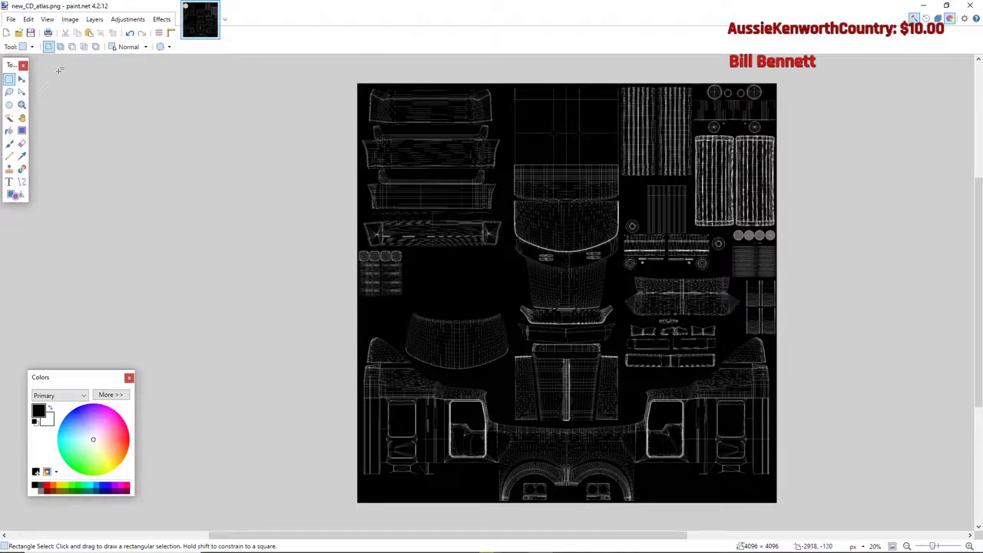
{"action": "left_click", "coordinate": [12, 20]}
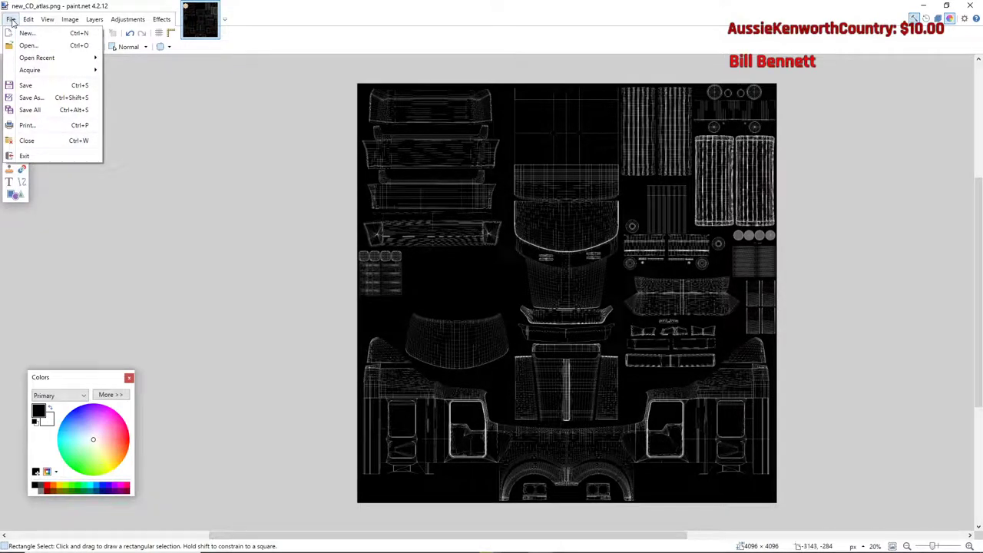
{"action": "left_click", "coordinate": [12, 20]}
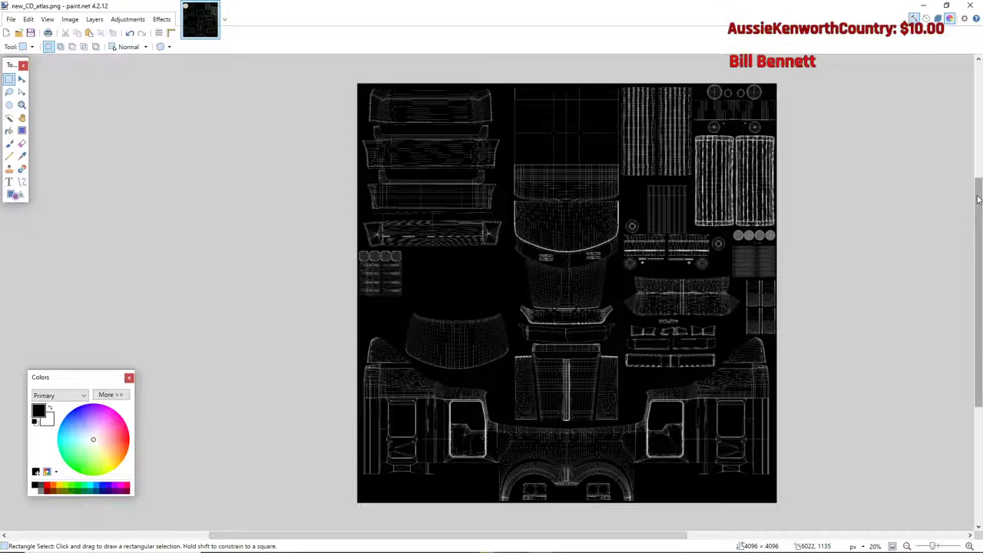
{"action": "left_click_drag", "start_coordinate": [979, 223], "coordinate": [506, 15]}
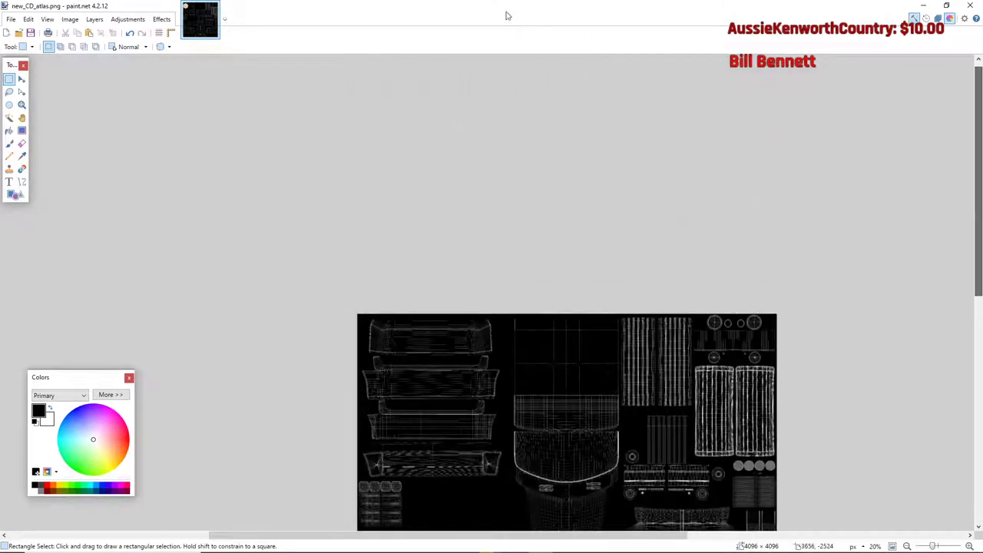
{"action": "left_click", "coordinate": [215, 7]}
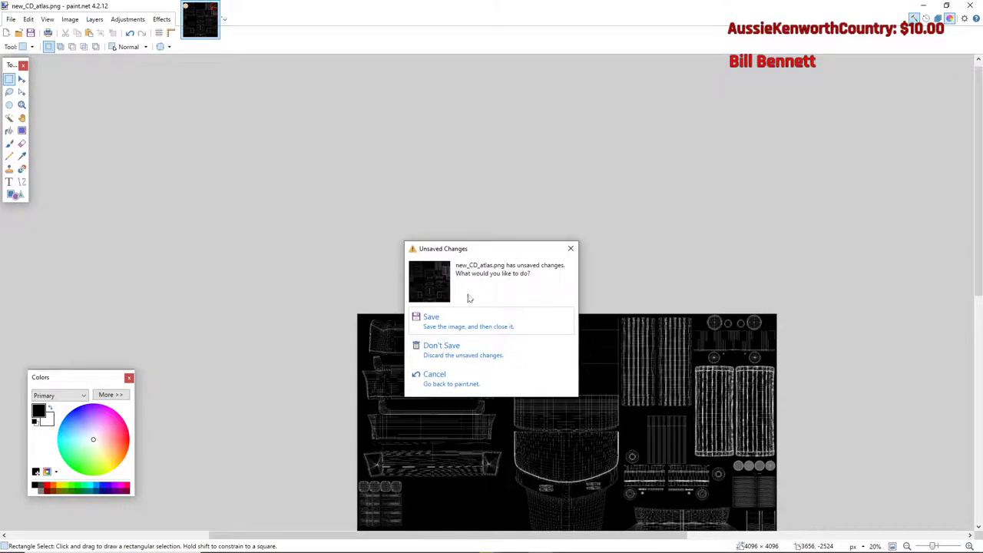
{"action": "left_click", "coordinate": [481, 351]}
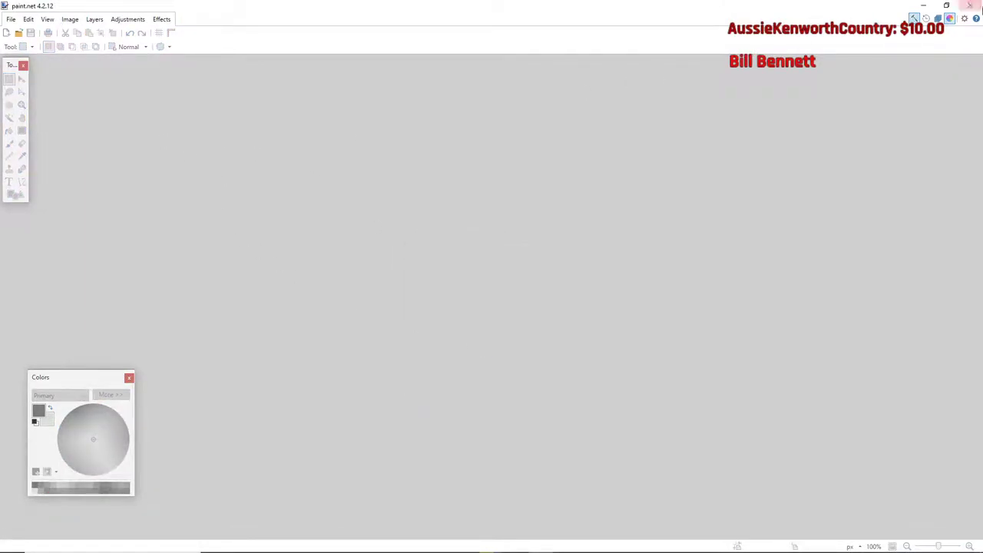
- Quit paint.net and relaunch it to a blank Untitled 800 × 600 canvas
{"action": "left_click", "coordinate": [970, 5]}
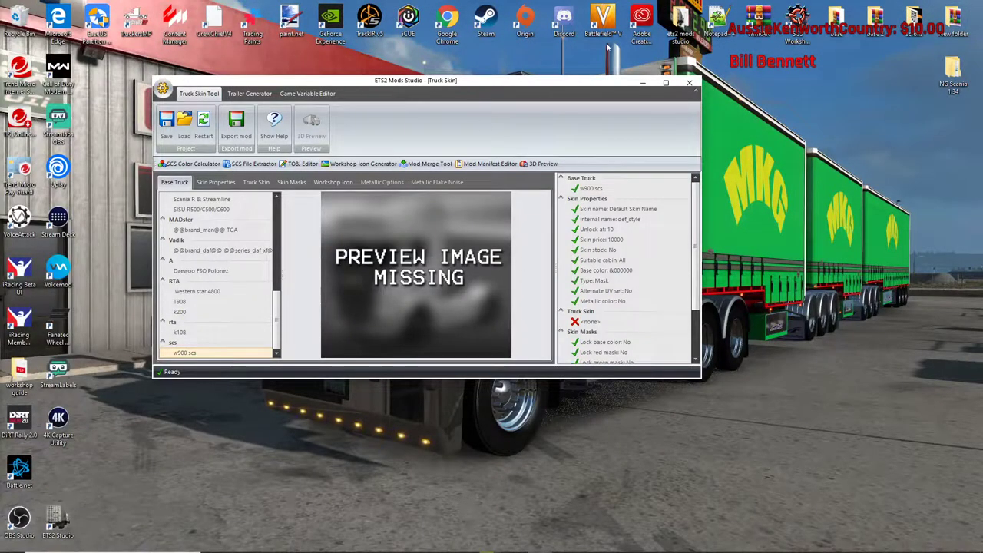
{"action": "left_click", "coordinate": [292, 21]}
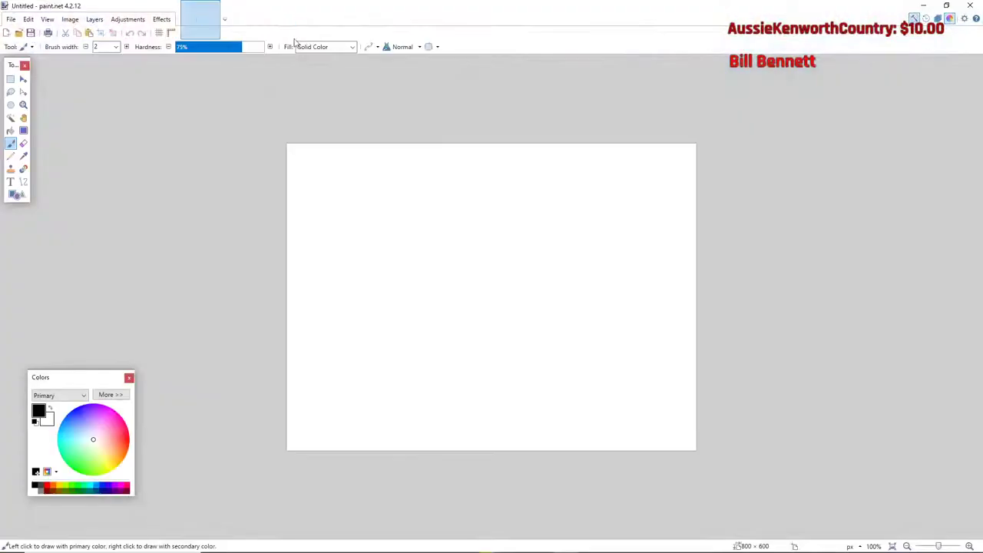
- Reopen new_CD_atlas.png from the t908 templates folder
{"action": "left_click", "coordinate": [10, 20]}
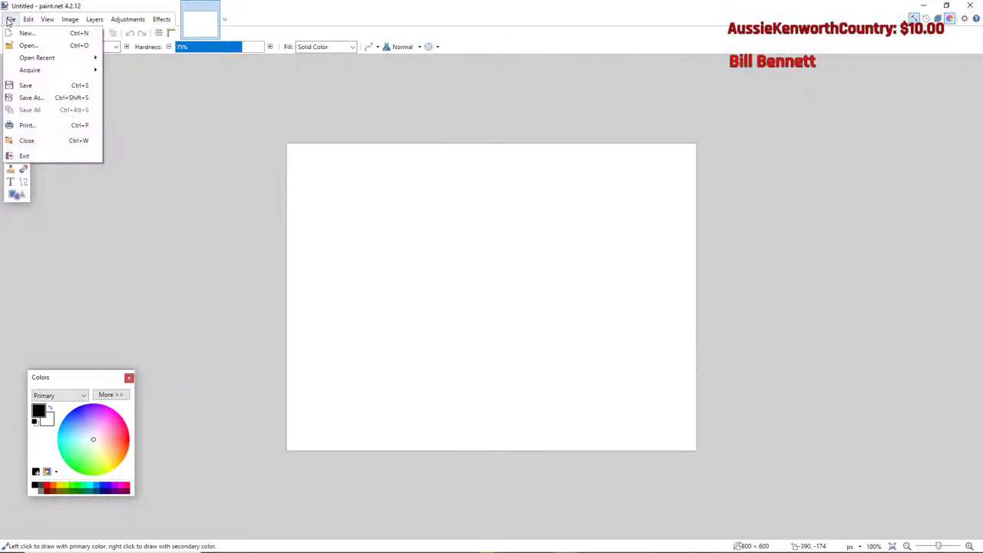
{"action": "left_click", "coordinate": [30, 45]}
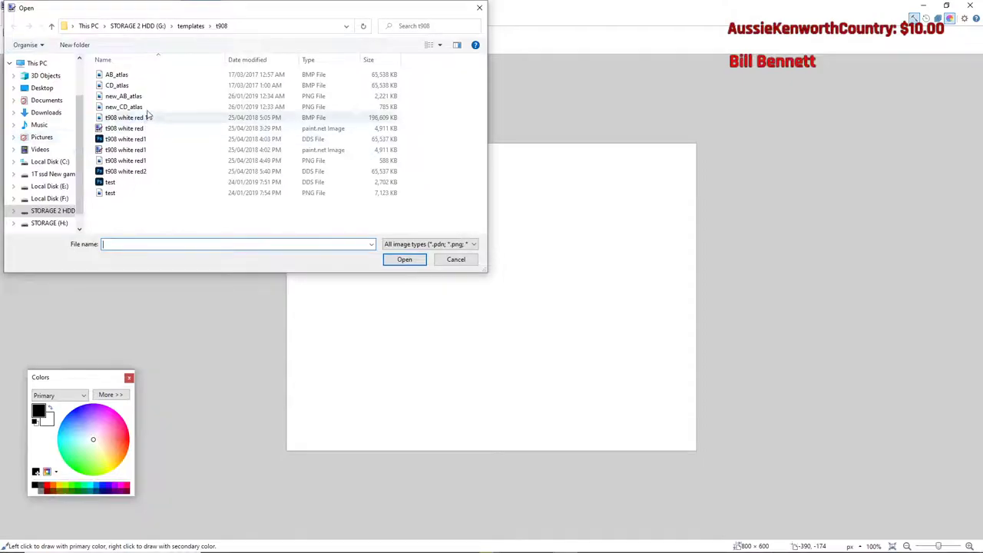
{"action": "left_click", "coordinate": [123, 107]}
{"action": "left_click", "coordinate": [403, 259]}
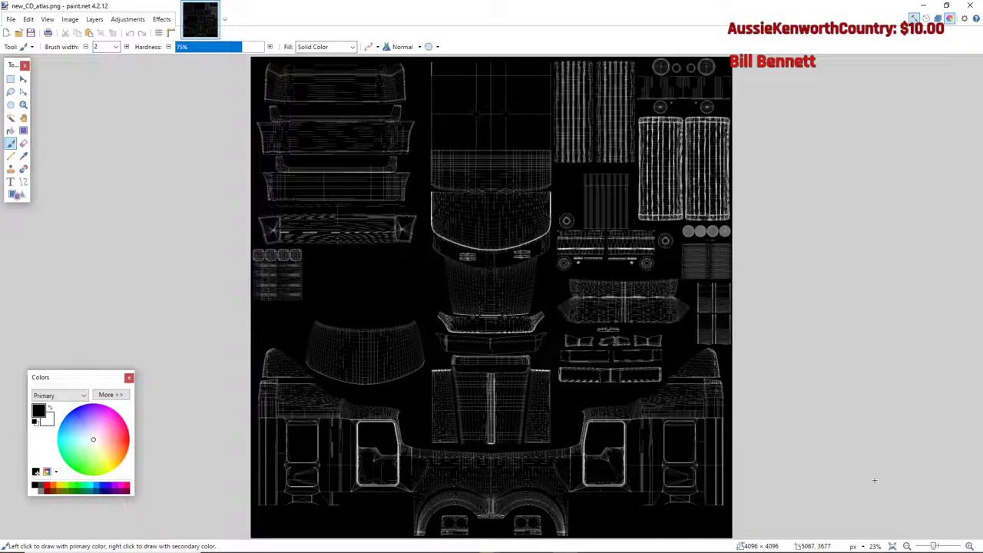
- Move the Colors panel higher on the left and zoom out slightly with View > Zoom Out
{"action": "left_click_drag", "start_coordinate": [78, 378], "coordinate": [123, 309]}
{"action": "left_click", "coordinate": [47, 19]}
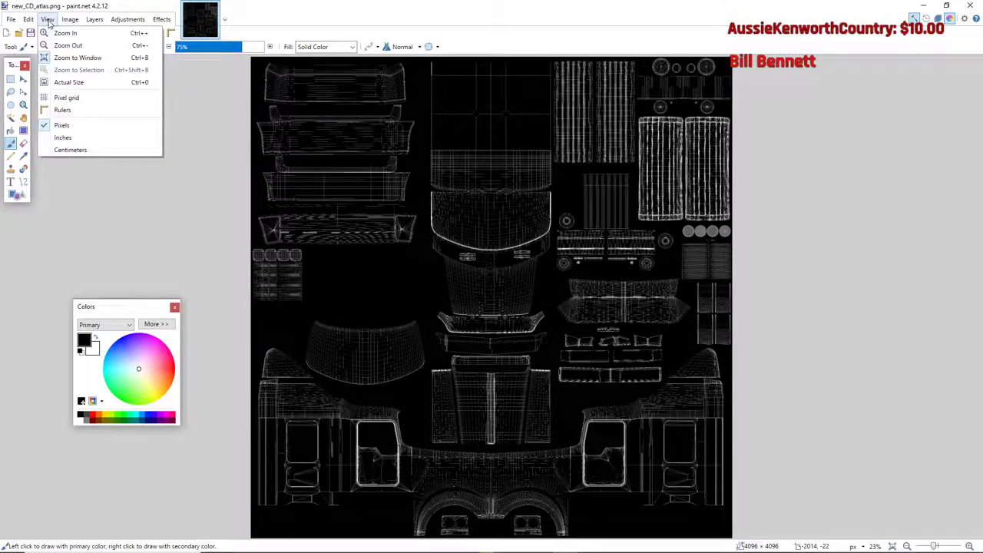
{"action": "left_click", "coordinate": [67, 46]}
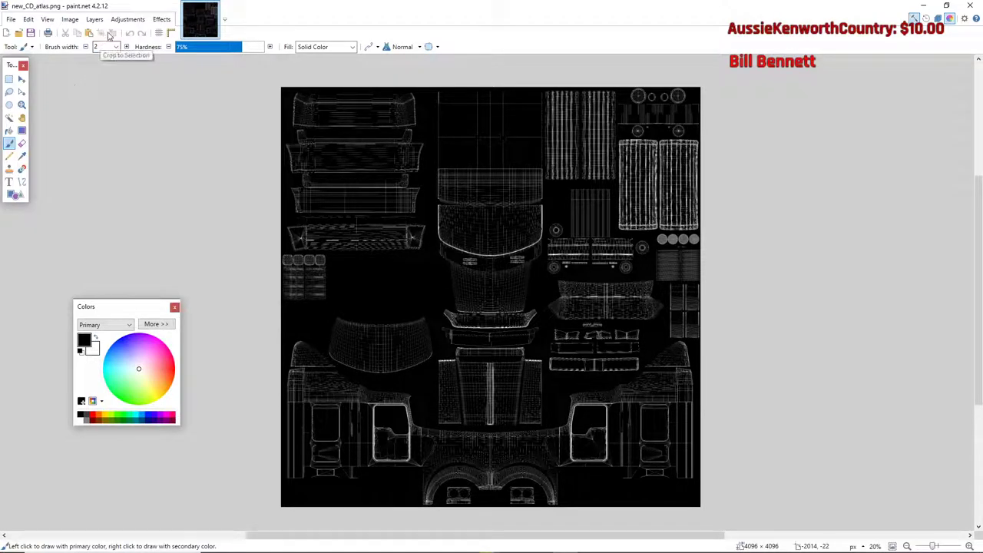
- Browse the Adjustments, Effects, File and Edit menus, then scroll around the atlas canvas
{"action": "left_click", "coordinate": [128, 20]}
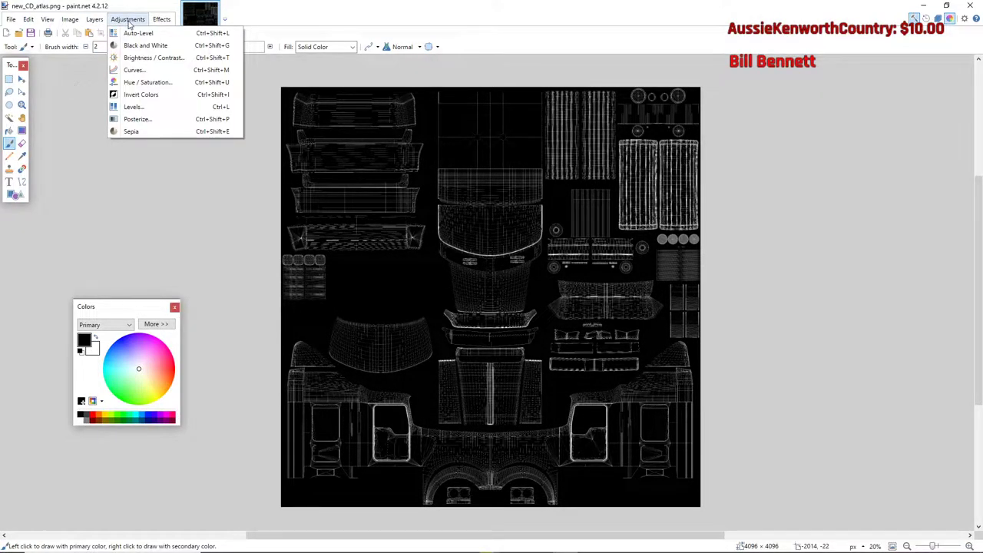
{"action": "left_click", "coordinate": [131, 21]}
{"action": "left_click", "coordinate": [161, 20]}
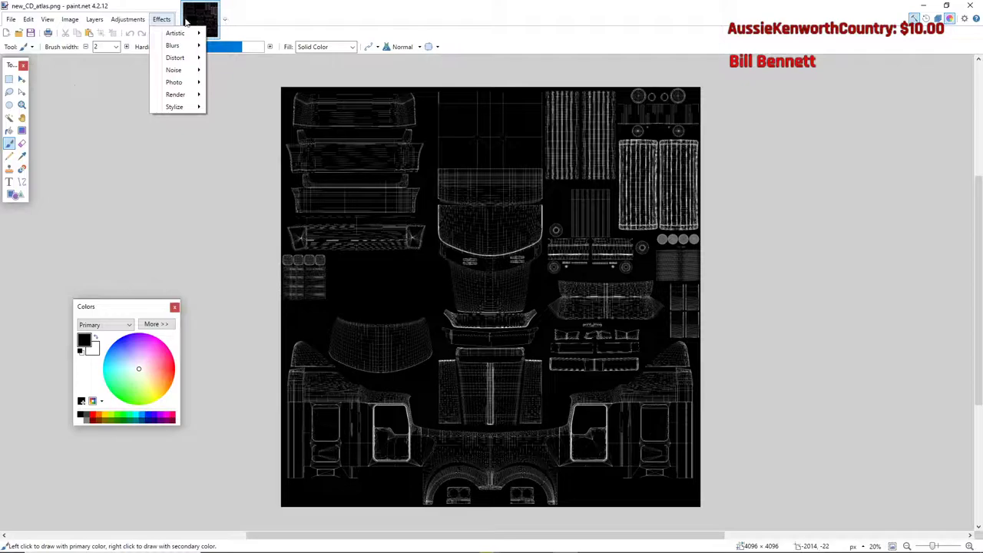
{"action": "left_click", "coordinate": [10, 19]}
{"action": "left_click", "coordinate": [10, 20]}
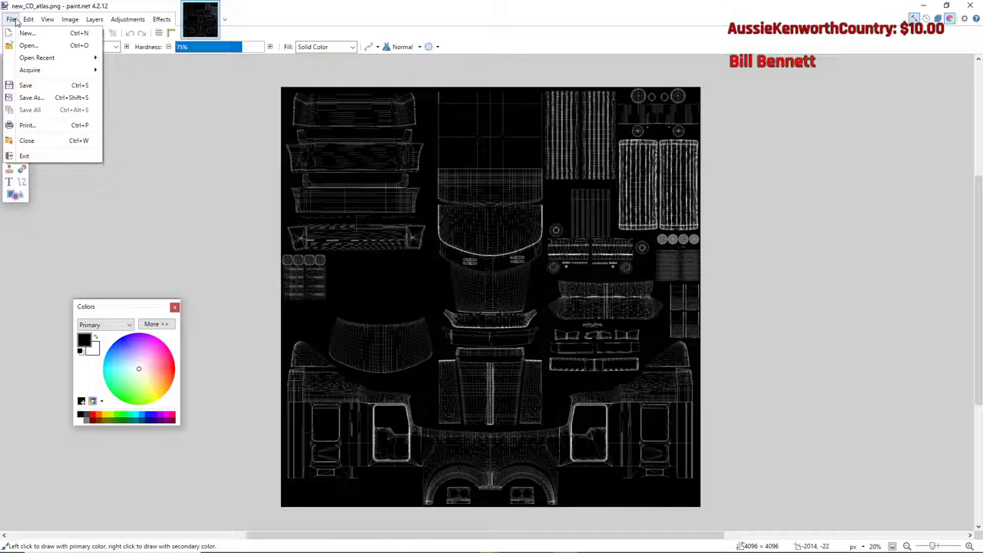
{"action": "mouse_move", "coordinate": [29, 19]}
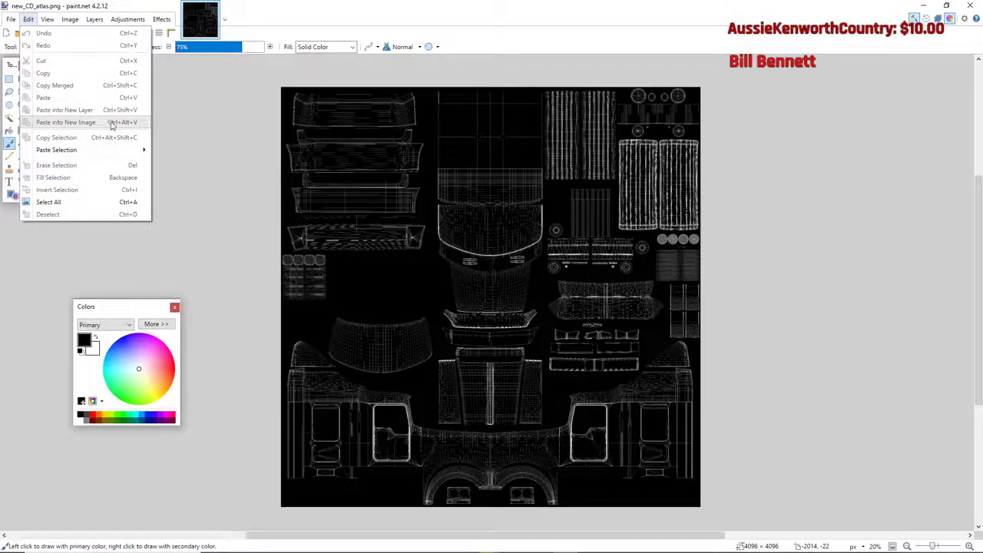
{"action": "left_click", "coordinate": [208, 199]}
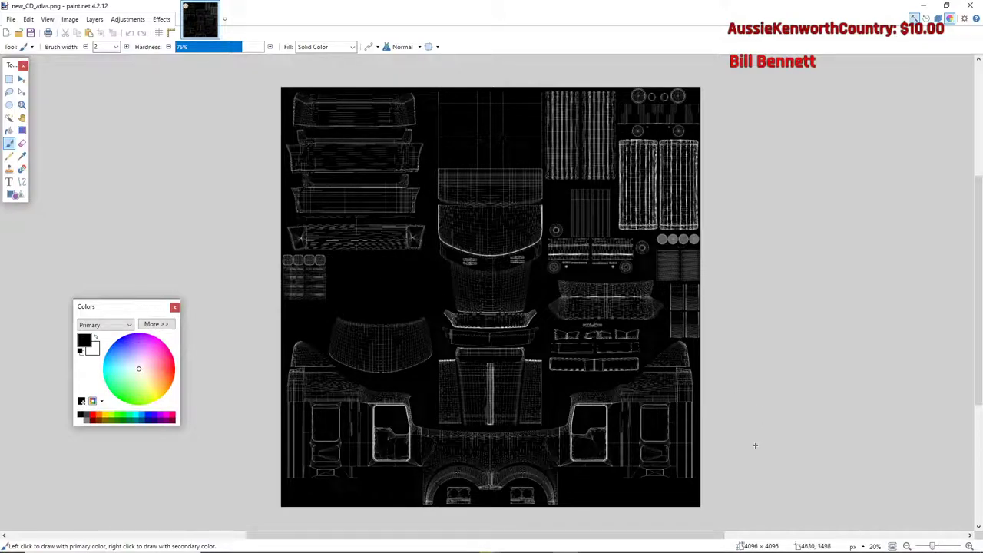
{"action": "left_click_drag", "start_coordinate": [610, 534], "coordinate": [383, 533]}
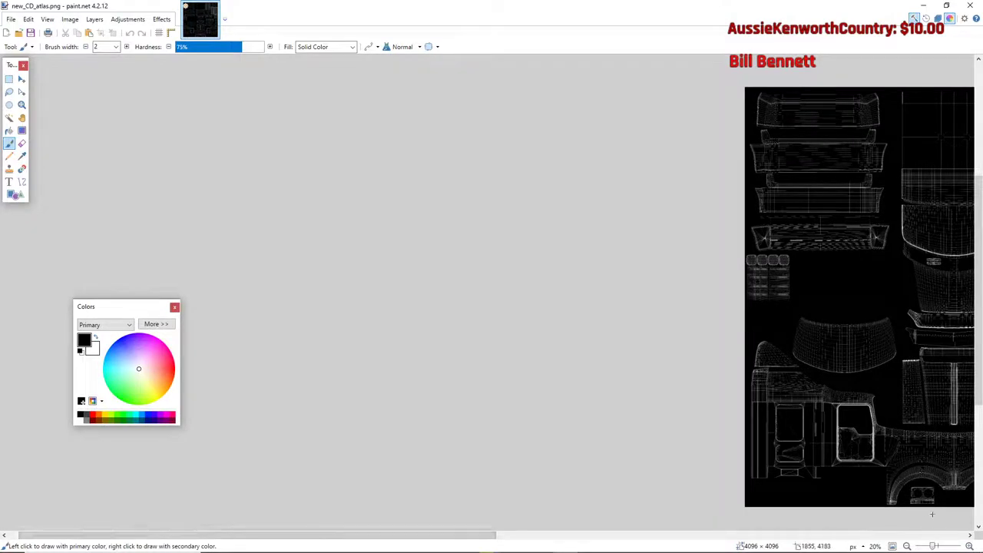
{"action": "left_click_drag", "start_coordinate": [479, 536], "coordinate": [704, 510]}
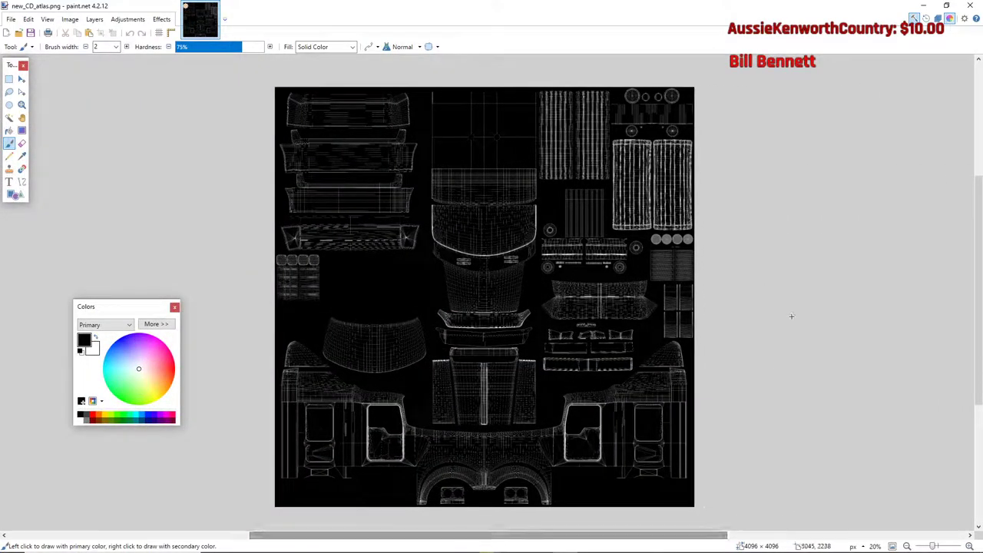
{"action": "scroll", "coordinate": [806, 301], "scroll_direction": "up", "scroll_amount": 3}
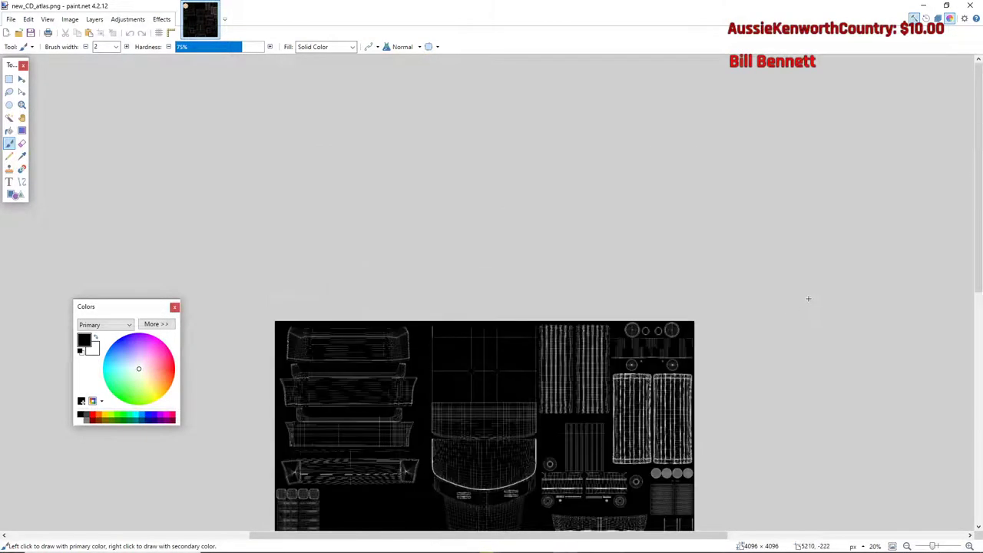
{"action": "scroll", "coordinate": [806, 301], "scroll_direction": "down", "scroll_amount": 4}
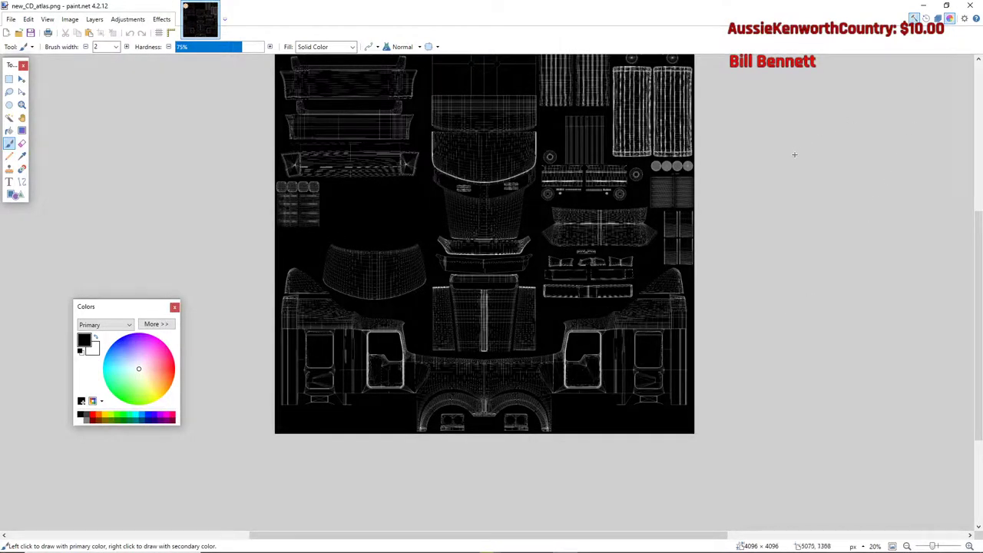
{"action": "scroll", "coordinate": [794, 154], "scroll_direction": "up", "scroll_amount": 1}
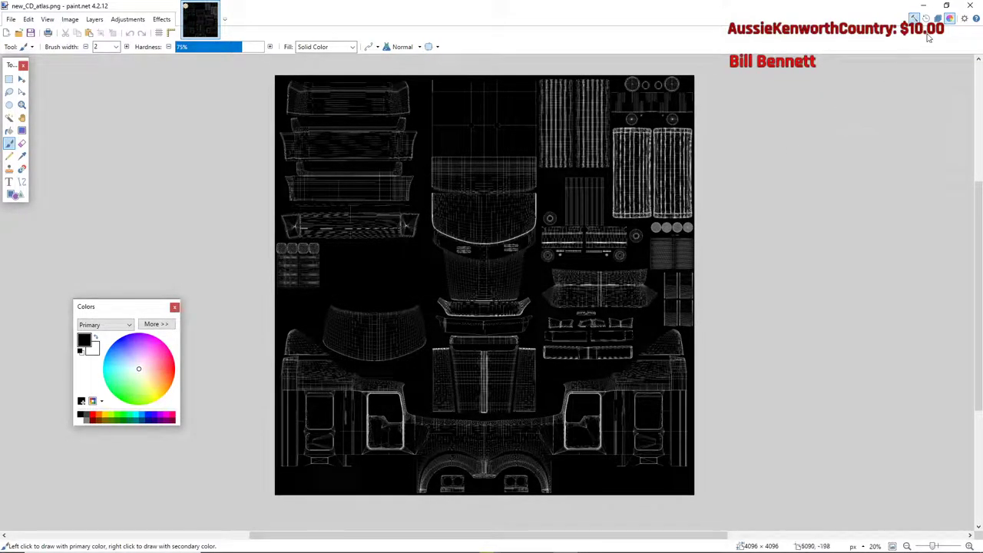
{"action": "left_click", "coordinate": [965, 18]}
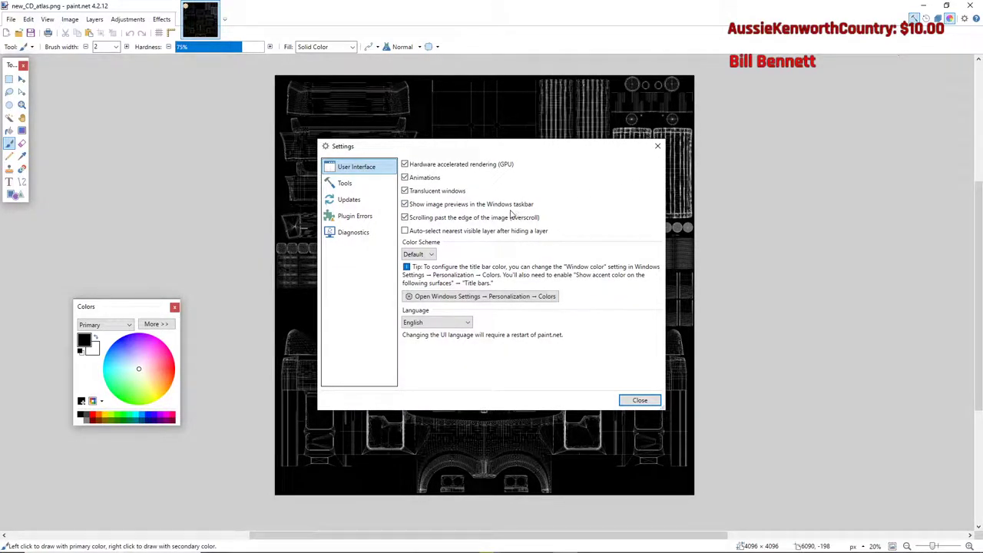
{"action": "left_click", "coordinate": [660, 148]}
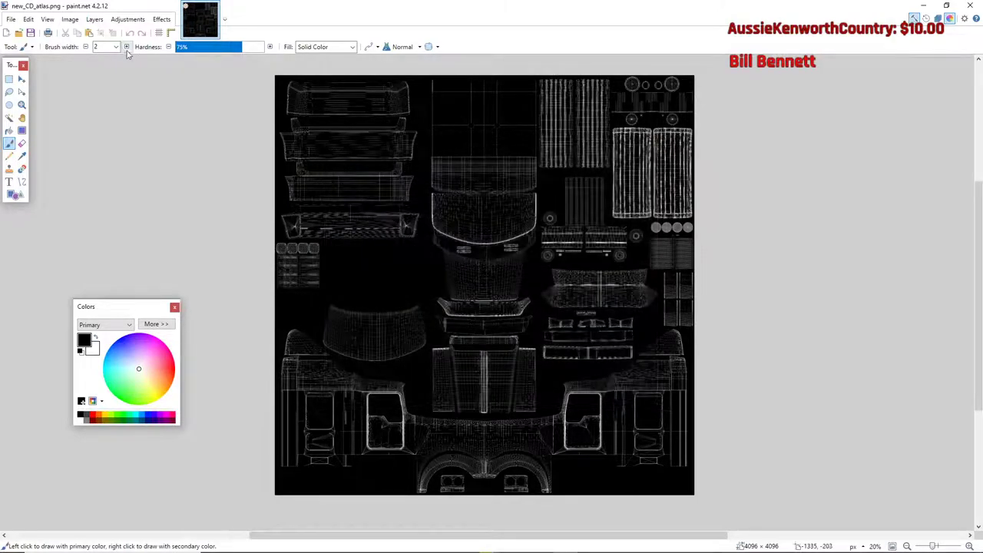
{"action": "left_click", "coordinate": [47, 19]}
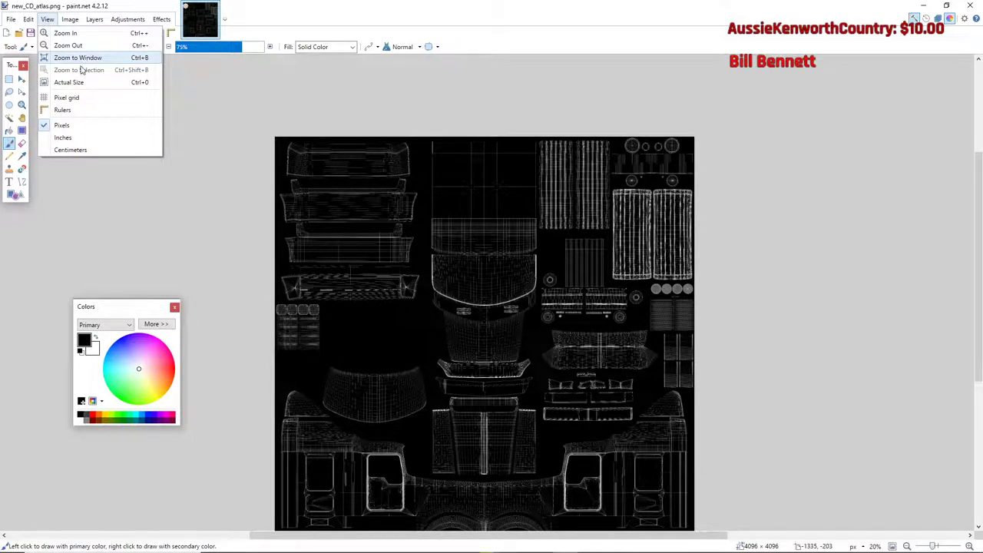
{"action": "left_click", "coordinate": [94, 19]}
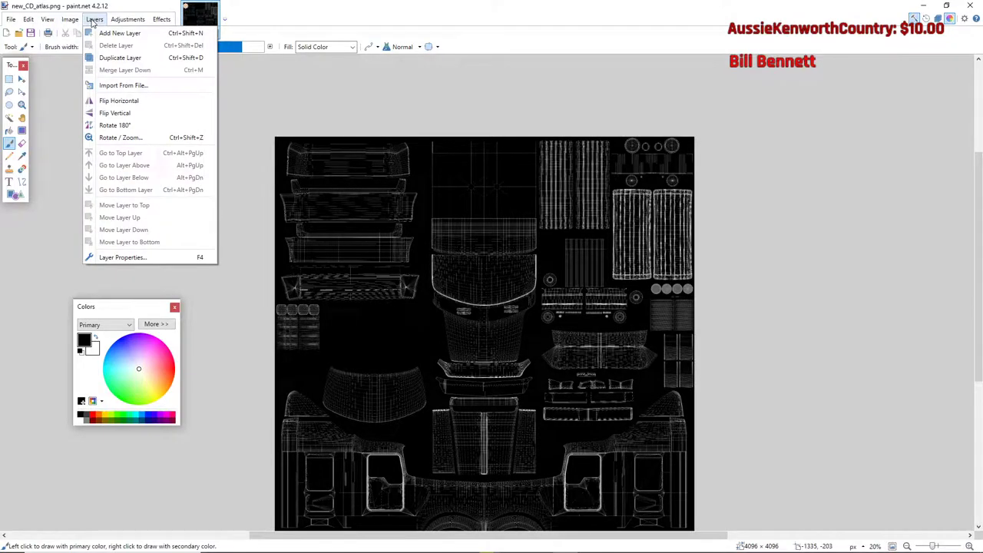
{"action": "left_click", "coordinate": [93, 19]}
{"action": "left_click", "coordinate": [93, 20]}
{"action": "mouse_move", "coordinate": [131, 19]}
{"action": "mouse_move", "coordinate": [71, 21]}
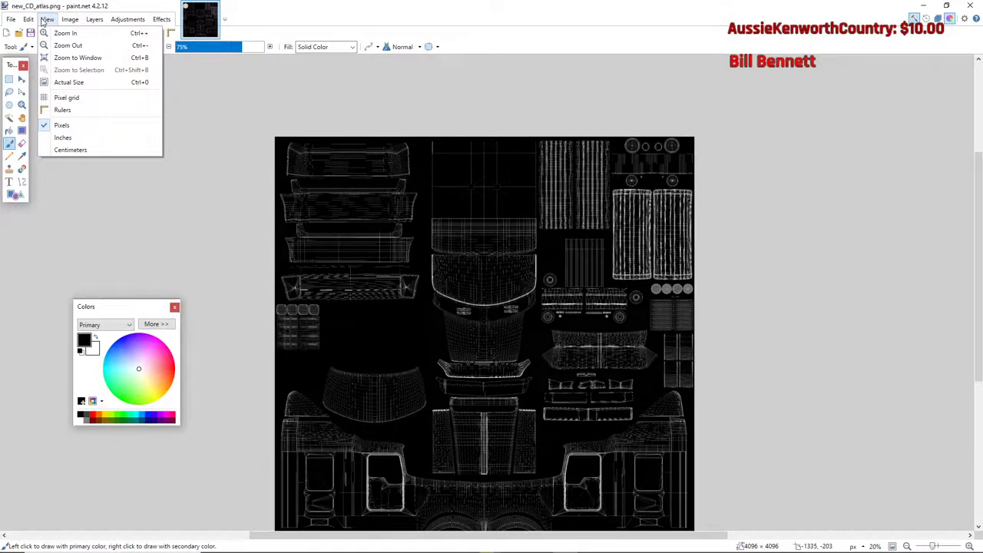
{"action": "left_click", "coordinate": [248, 92]}
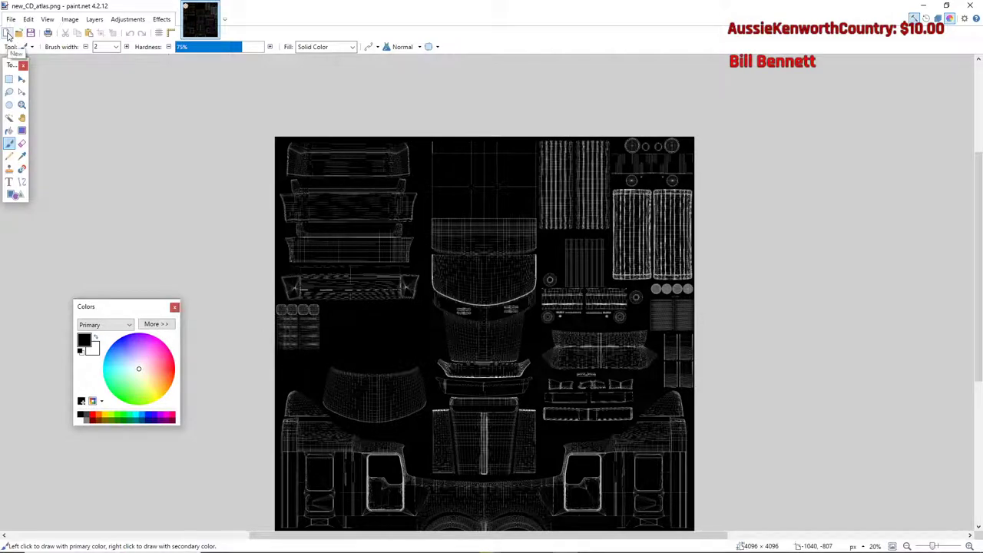
{"action": "left_click", "coordinate": [93, 21]}
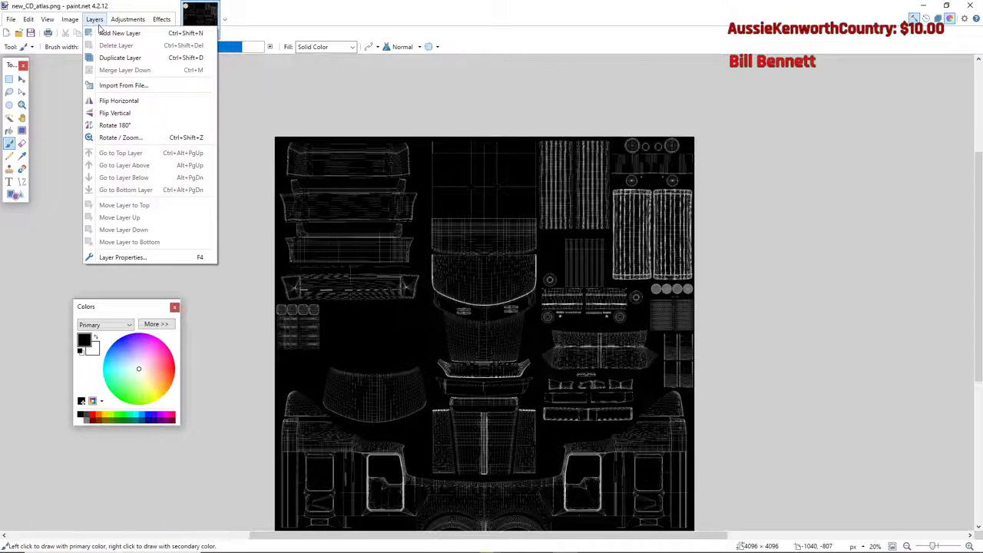
{"action": "mouse_move", "coordinate": [126, 26]}
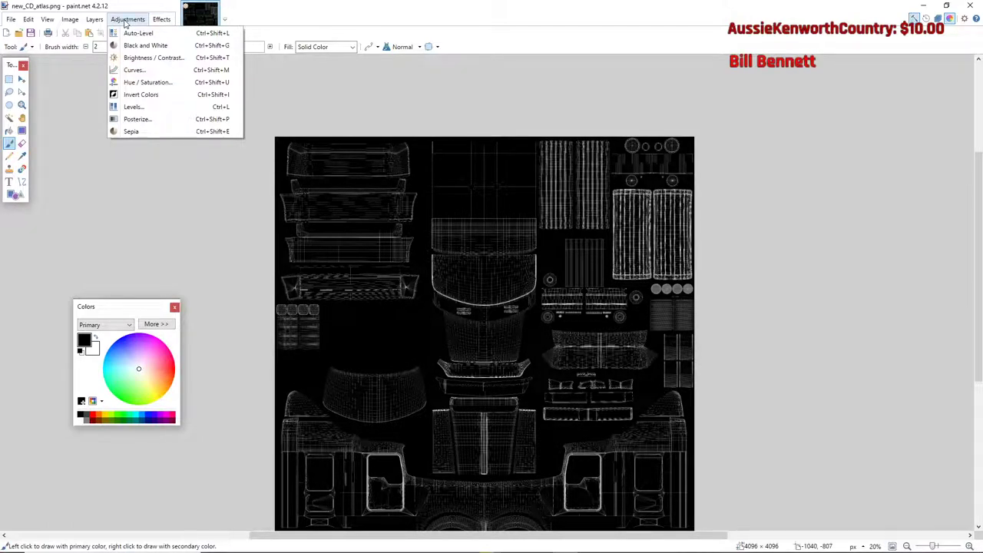
- Switch the status-bar measurement units from pixels to Inches
{"action": "left_click", "coordinate": [171, 184]}
{"action": "scroll", "coordinate": [453, 244], "scroll_direction": "down", "scroll_amount": 5}
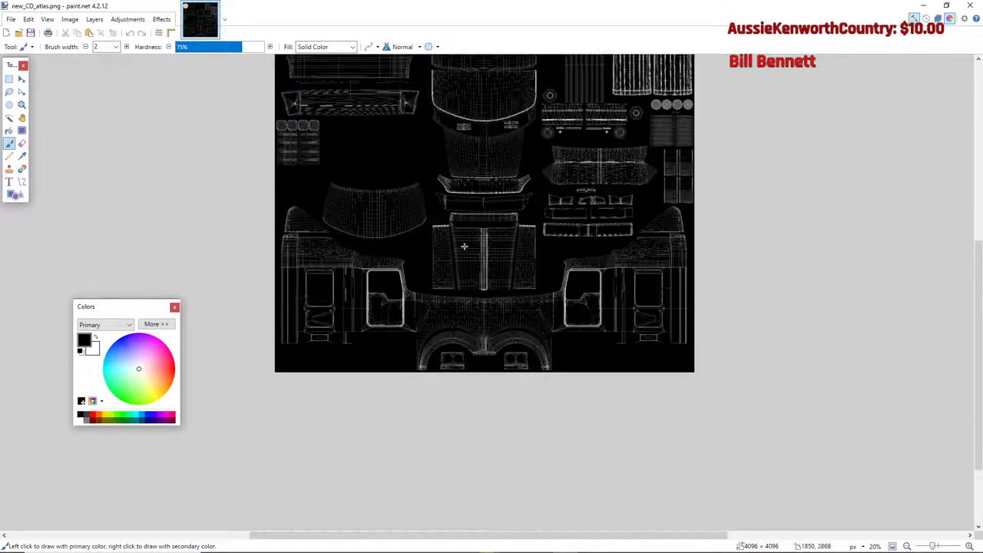
{"action": "scroll", "coordinate": [513, 308], "scroll_direction": "down", "scroll_amount": 3}
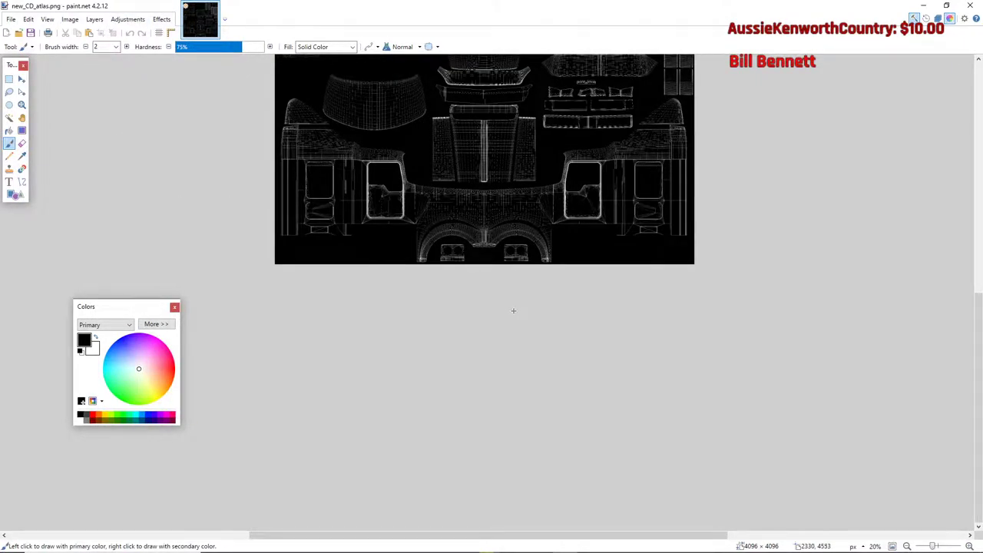
{"action": "scroll", "coordinate": [514, 310], "scroll_direction": "up", "scroll_amount": 3}
{"action": "scroll", "coordinate": [514, 310], "scroll_direction": "down", "scroll_amount": 2}
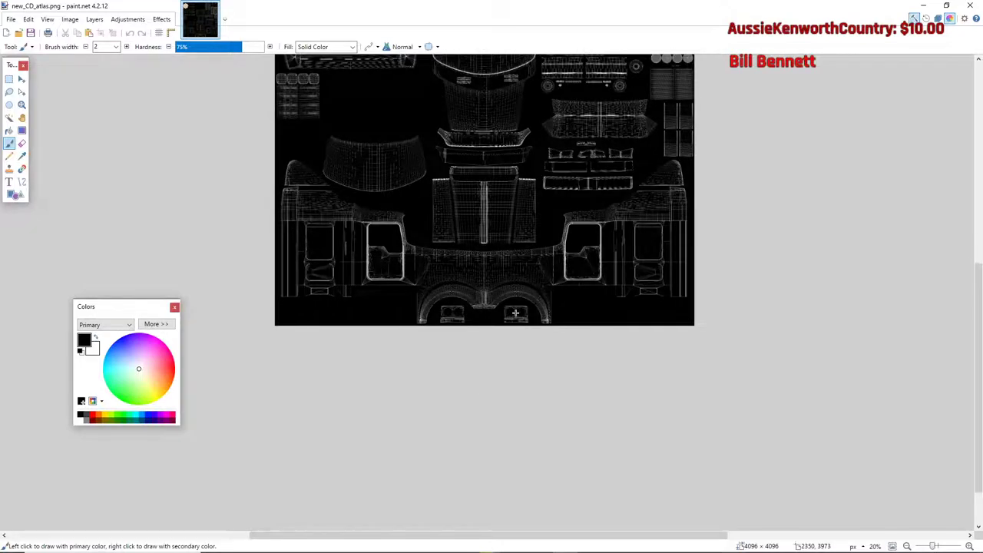
{"action": "left_click", "coordinate": [862, 546]}
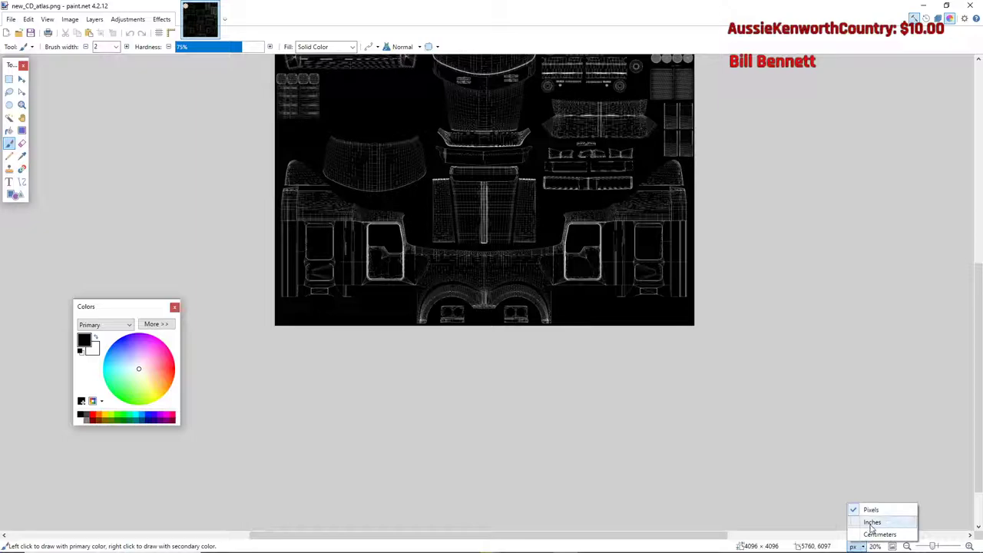
{"action": "left_click", "coordinate": [871, 523]}
- Scroll around the canvas to inspect the atlas
{"action": "scroll", "coordinate": [845, 476], "scroll_direction": "up", "scroll_amount": 4}
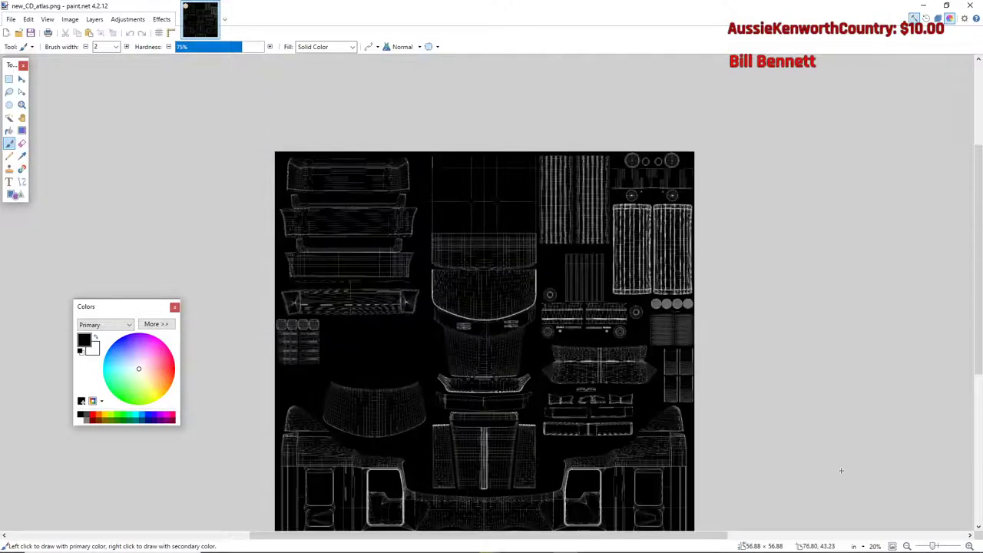
{"action": "scroll", "coordinate": [841, 468], "scroll_direction": "down", "scroll_amount": 2}
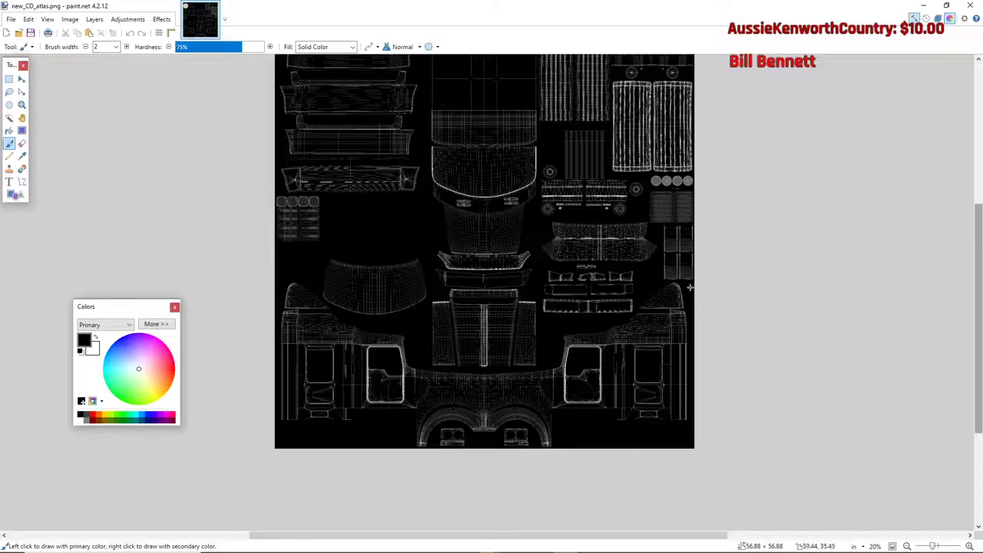
{"action": "scroll", "coordinate": [801, 345], "scroll_direction": "down", "scroll_amount": 1}
{"action": "scroll", "coordinate": [804, 343], "scroll_direction": "up", "scroll_amount": 5}
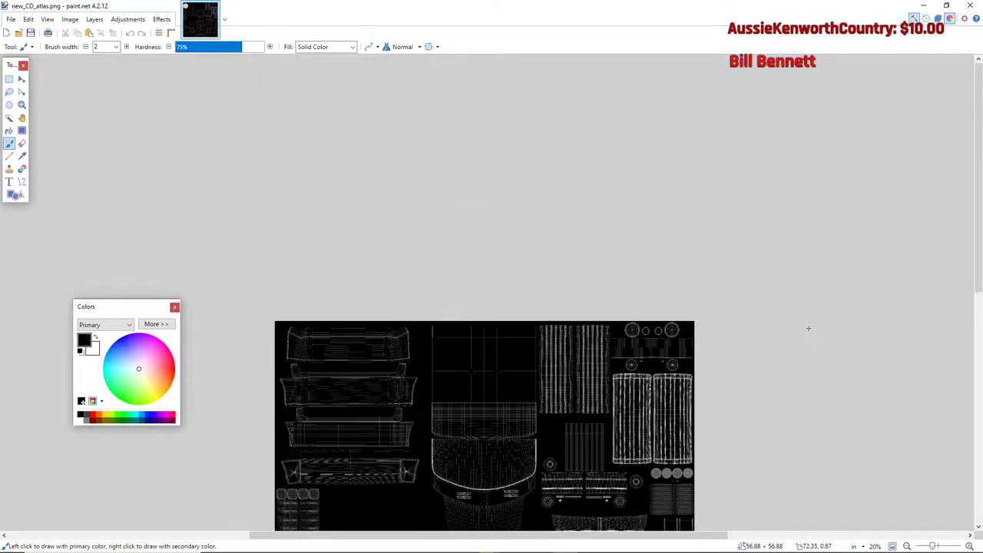
{"action": "scroll", "coordinate": [807, 328], "scroll_direction": "down", "scroll_amount": 2}
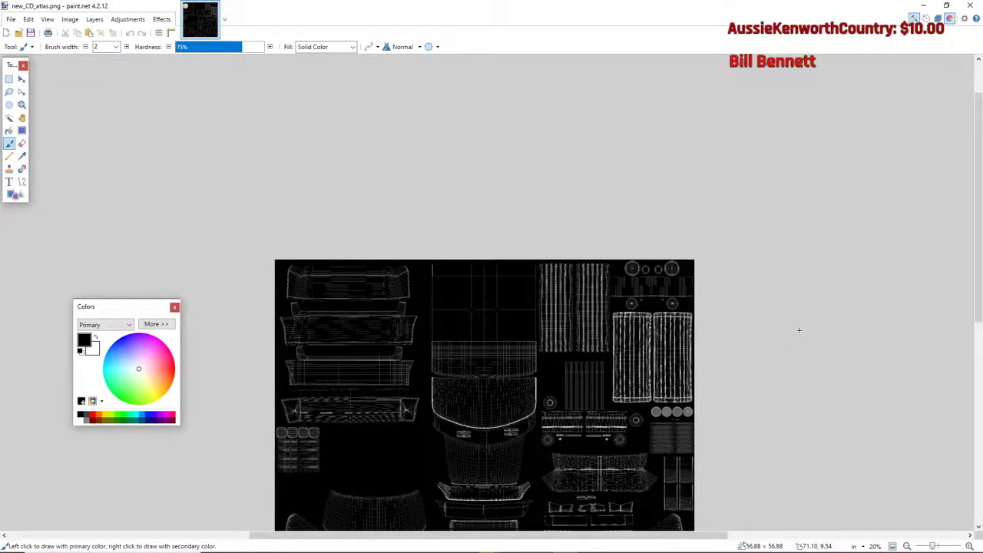
{"action": "scroll", "coordinate": [768, 329], "scroll_direction": "down", "scroll_amount": 7}
{"action": "scroll", "coordinate": [765, 328], "scroll_direction": "up", "scroll_amount": 3}
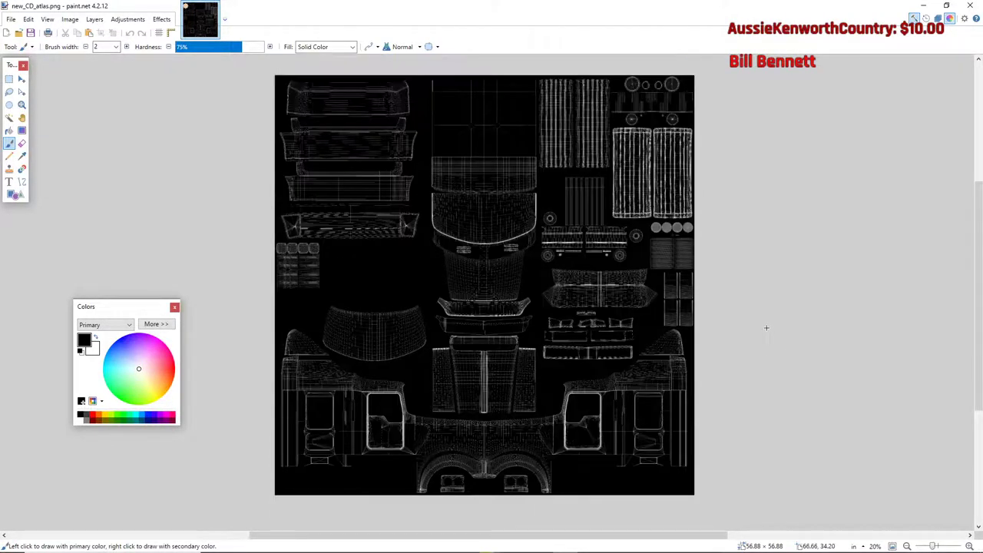
{"action": "scroll", "coordinate": [765, 327], "scroll_direction": "down", "scroll_amount": 2}
- Minimise paint.net and bring Photoshop with new_CD_atlas.png to the front
{"action": "left_click", "coordinate": [924, 6]}
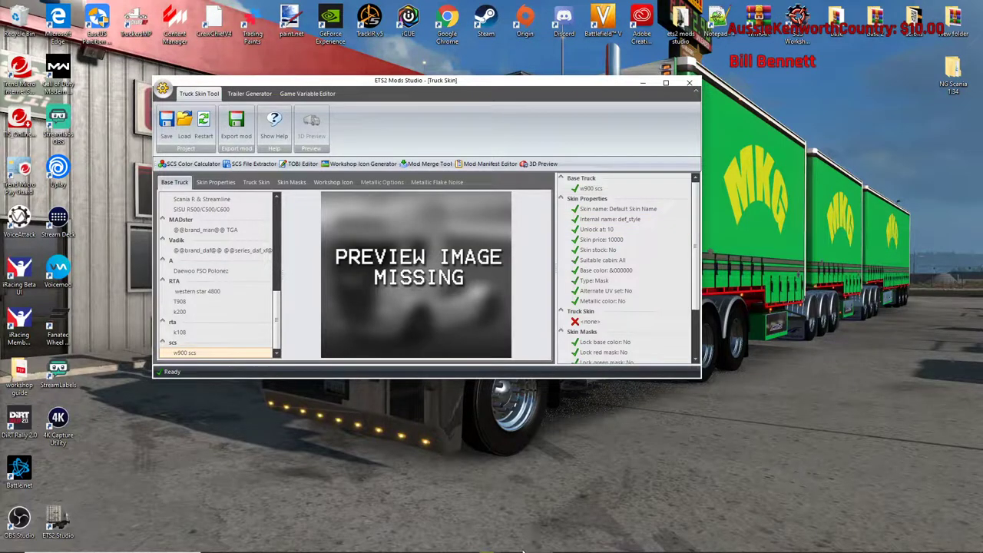
{"action": "mouse_move", "coordinate": [530, 550]}
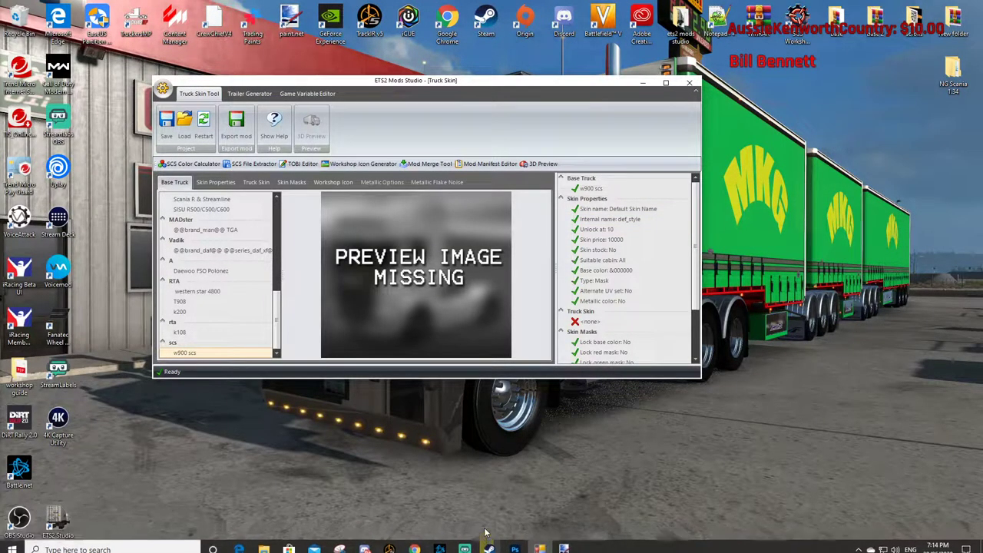
{"action": "mouse_move", "coordinate": [465, 549]}
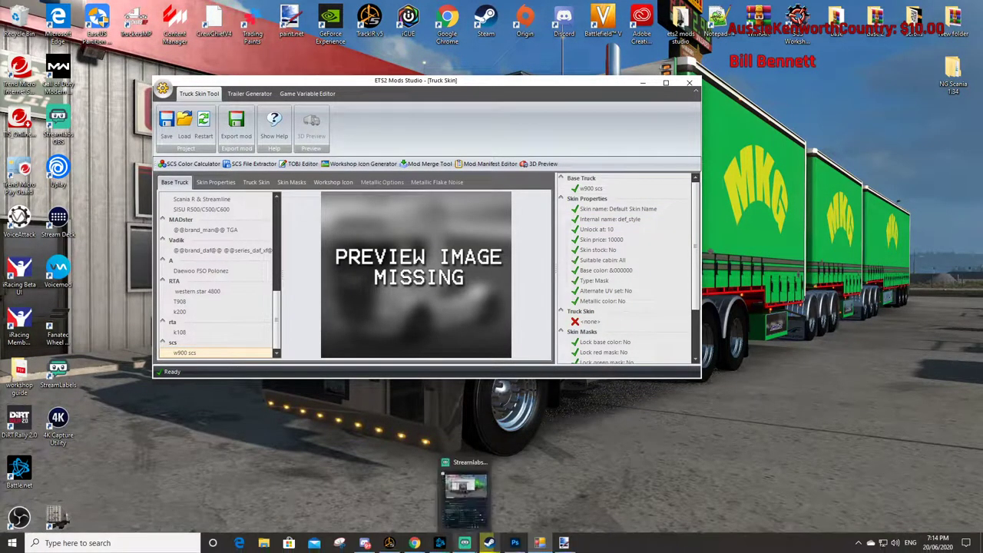
{"action": "left_click", "coordinate": [515, 543]}
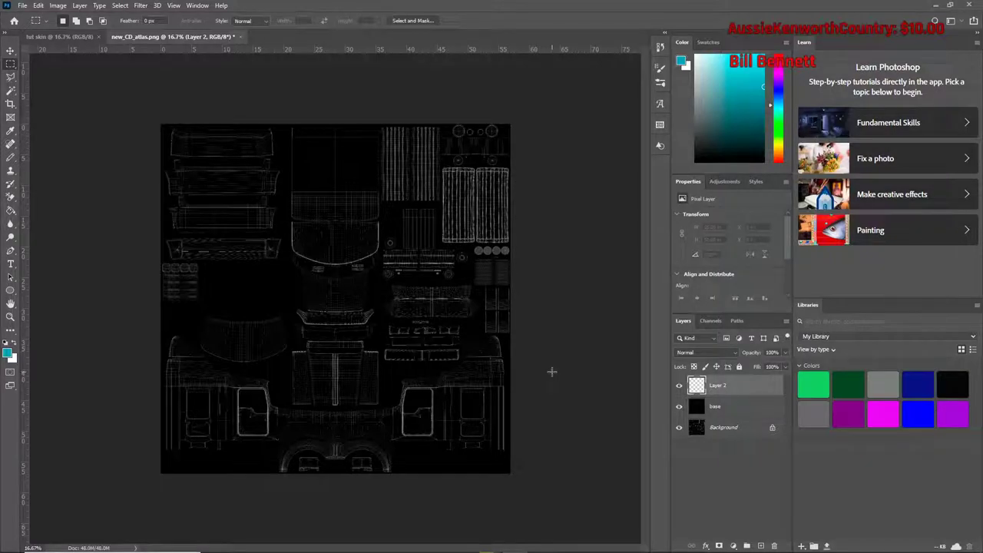
- Zoom the atlas to 25% and scroll the lower cab panels into view
{"action": "key", "text": "ctrl+plus"}
{"action": "key", "text": "ctrl+plus"}
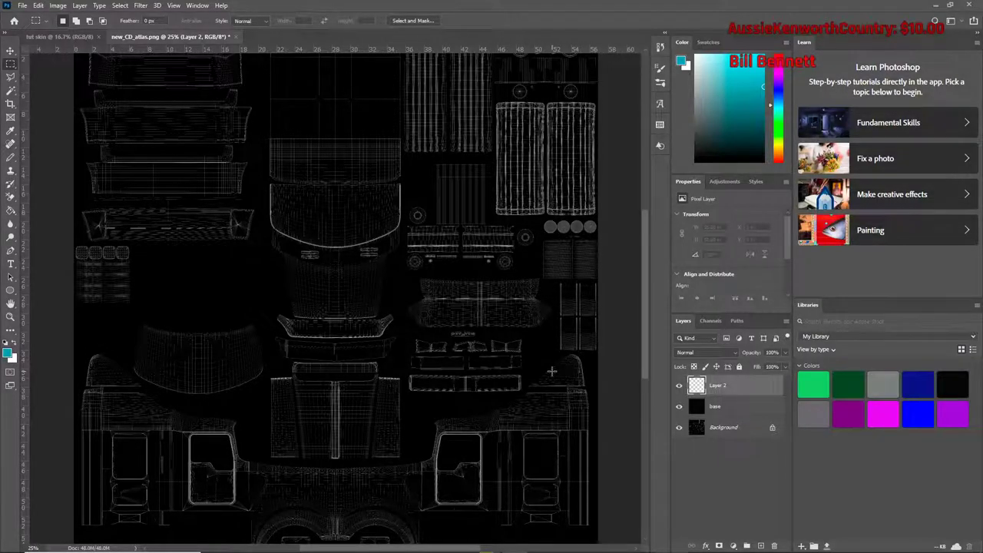
{"action": "scroll", "coordinate": [551, 372], "scroll_direction": "down", "scroll_amount": 2}
{"action": "scroll", "coordinate": [551, 371], "scroll_direction": "down", "scroll_amount": 3}
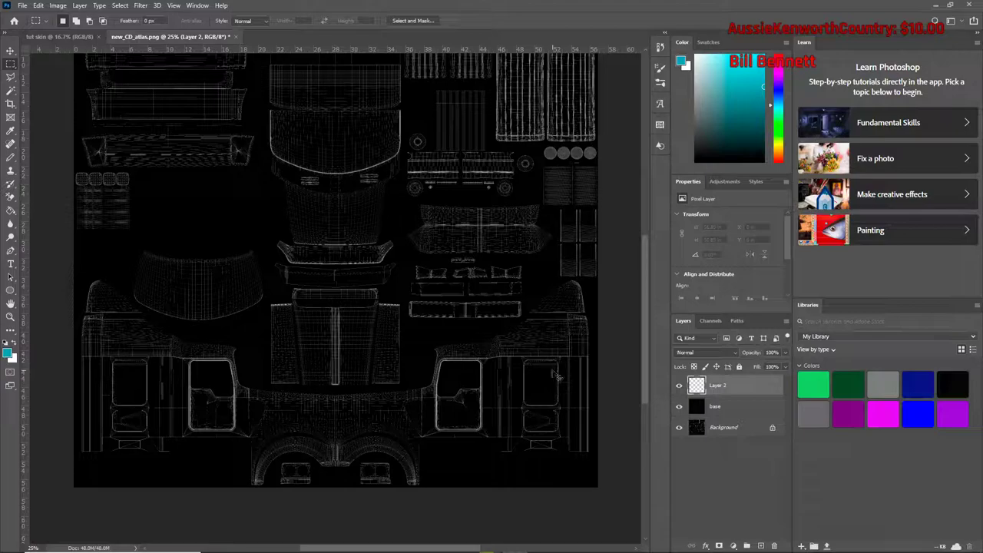
{"action": "scroll", "coordinate": [552, 372], "scroll_direction": "left", "scroll_amount": 2}
{"action": "scroll", "coordinate": [551, 374], "scroll_direction": "up", "scroll_amount": 2}
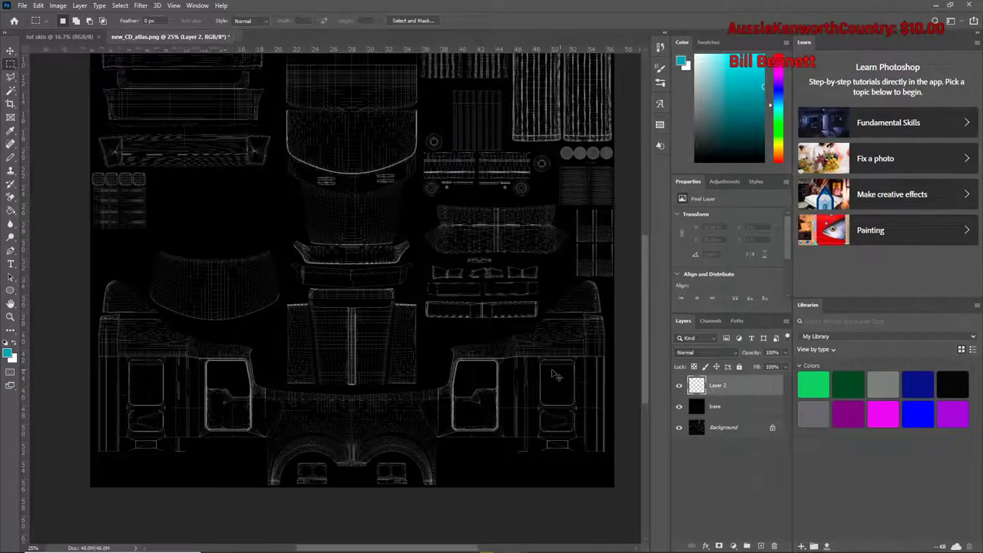
{"action": "scroll", "coordinate": [552, 369], "scroll_direction": "up", "scroll_amount": 2}
{"action": "scroll", "coordinate": [552, 369], "scroll_direction": "right", "scroll_amount": 1}
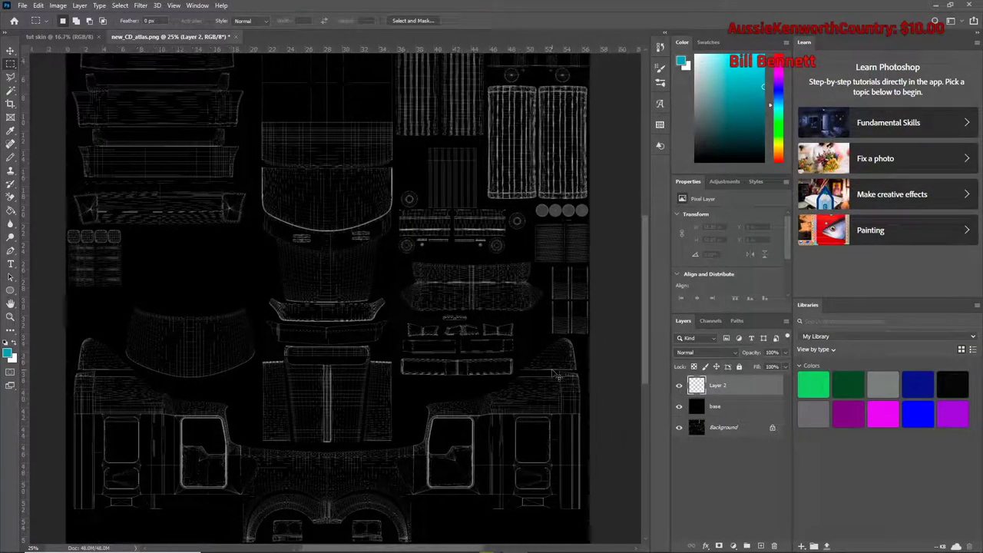
{"action": "scroll", "coordinate": [551, 372], "scroll_direction": "down", "scroll_amount": 3}
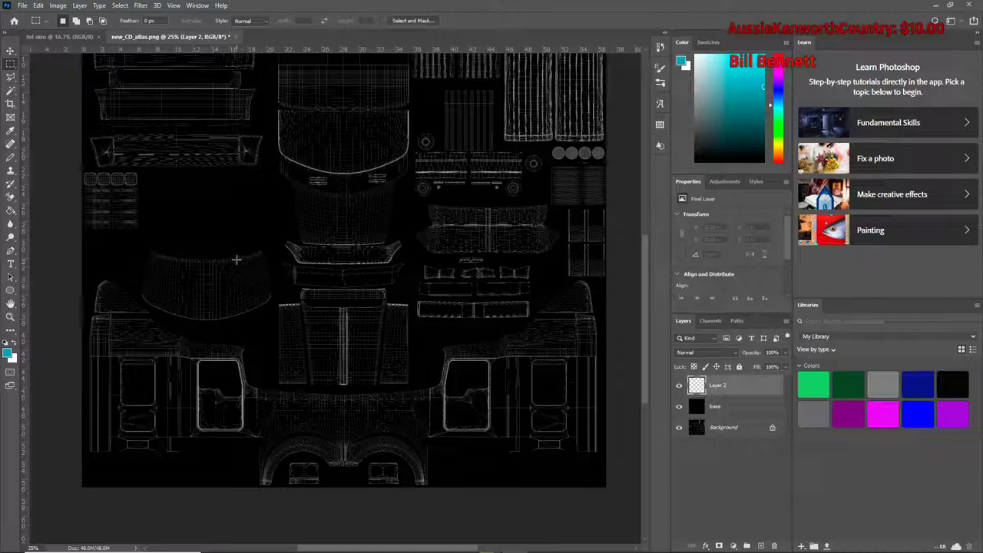
- Outline a thin arrow stripe with the Polygonal Lasso, adding a diagonal tail and closing at the start
{"action": "left_click", "coordinate": [11, 78]}
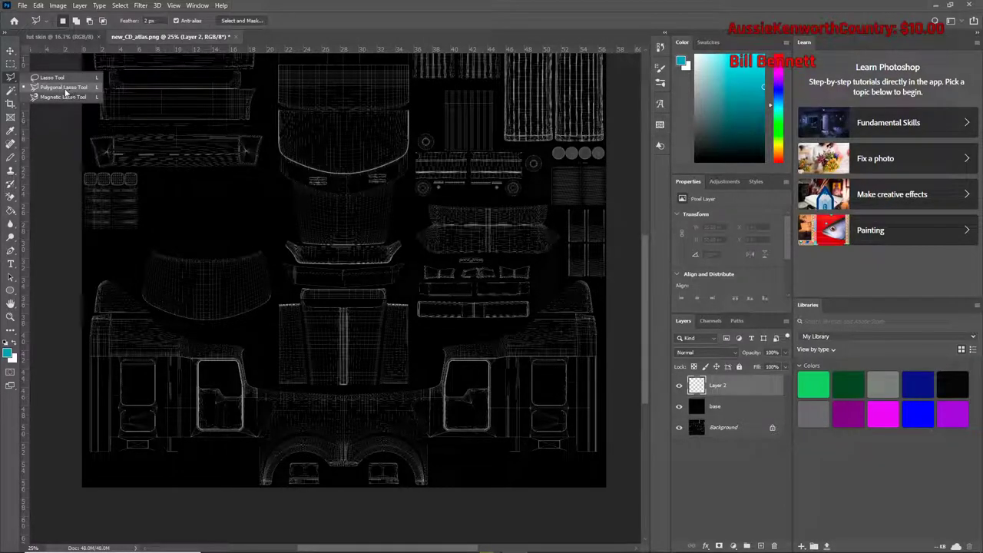
{"action": "left_click", "coordinate": [70, 89]}
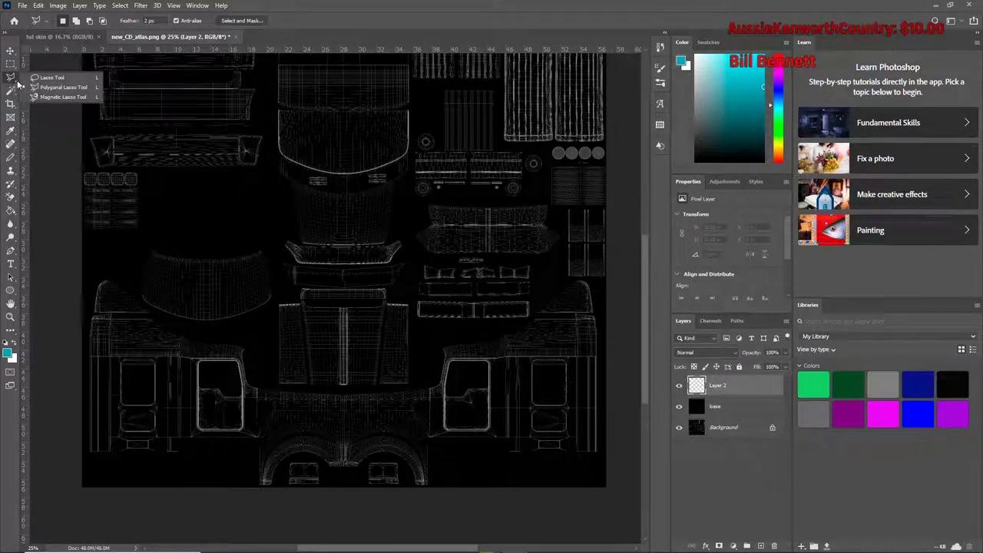
{"action": "left_click", "coordinate": [353, 406]}
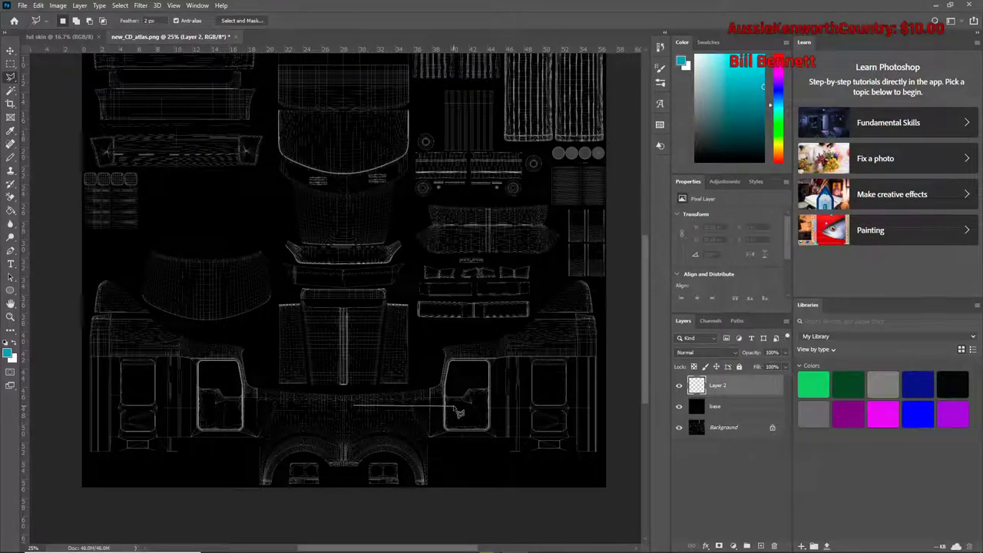
{"action": "left_click", "coordinate": [526, 406]}
{"action": "left_click", "coordinate": [572, 376]}
{"action": "key", "text": "BackSpace"}
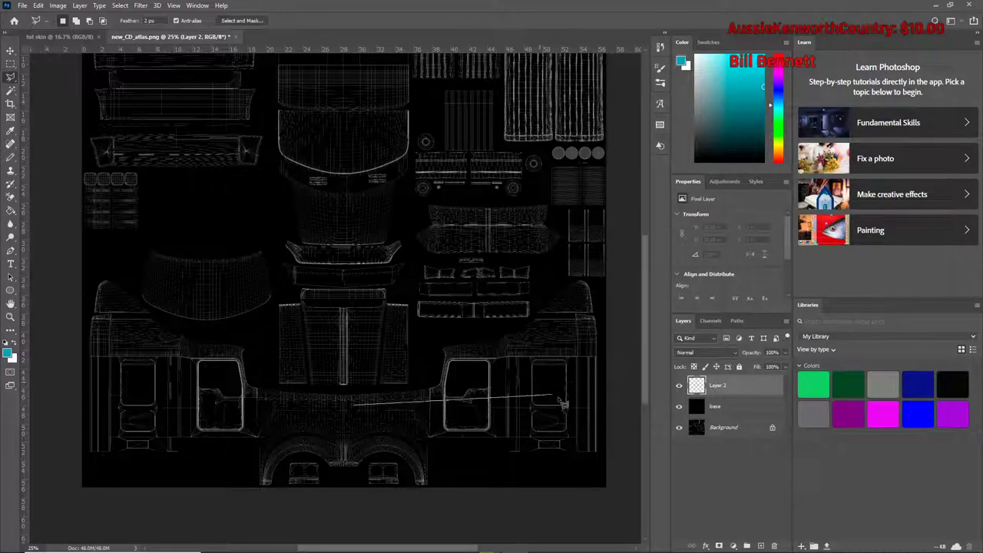
{"action": "left_click", "coordinate": [594, 405]}
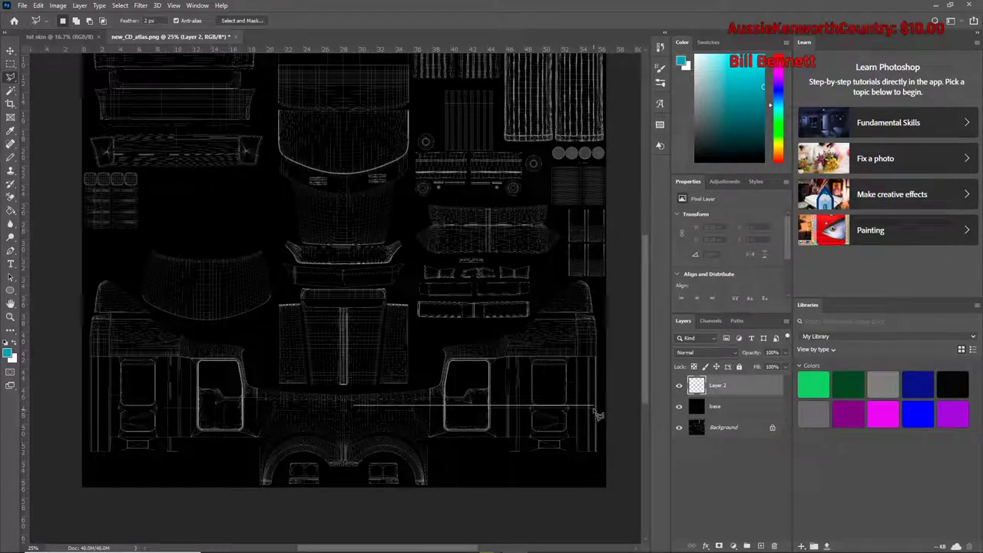
{"action": "left_click", "coordinate": [593, 411]}
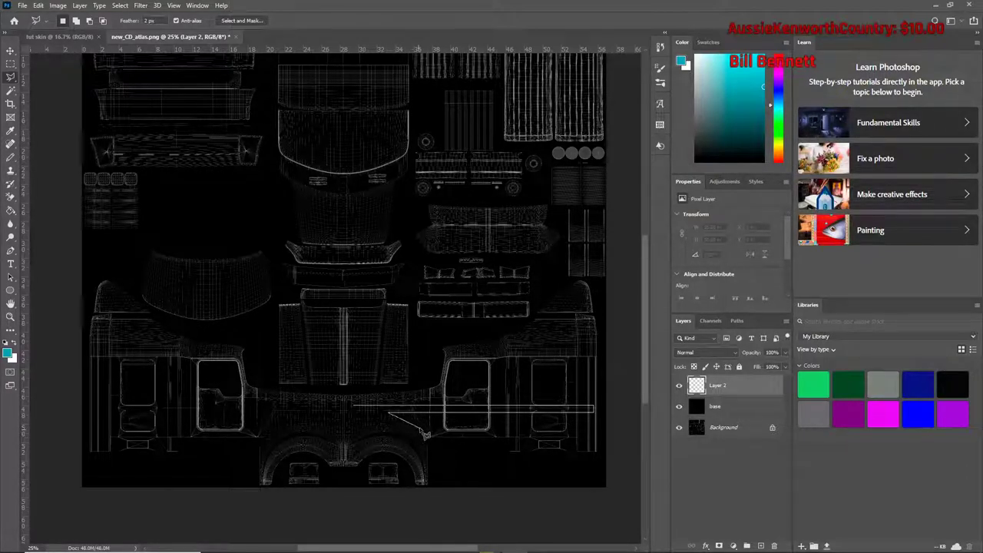
{"action": "left_click", "coordinate": [410, 430]}
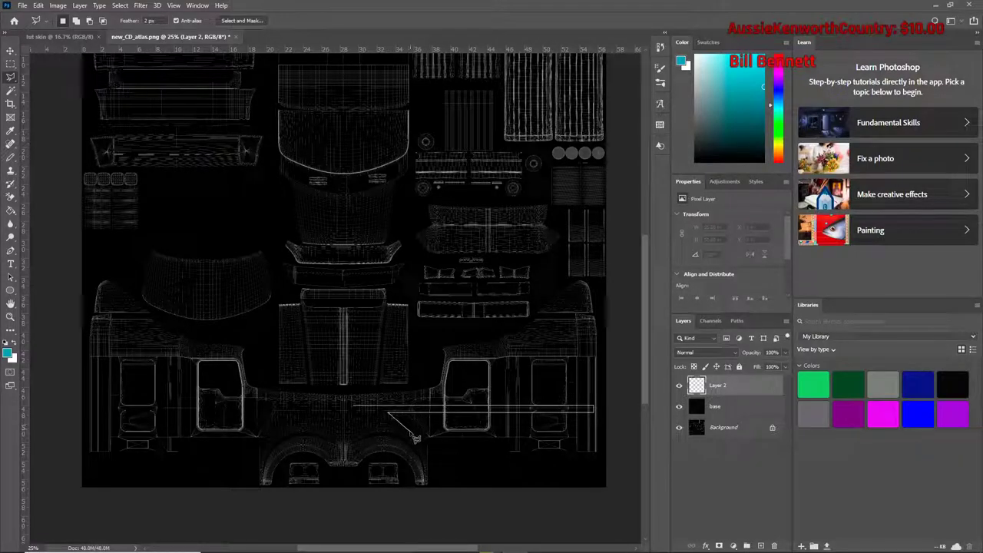
{"action": "left_click", "coordinate": [355, 408]}
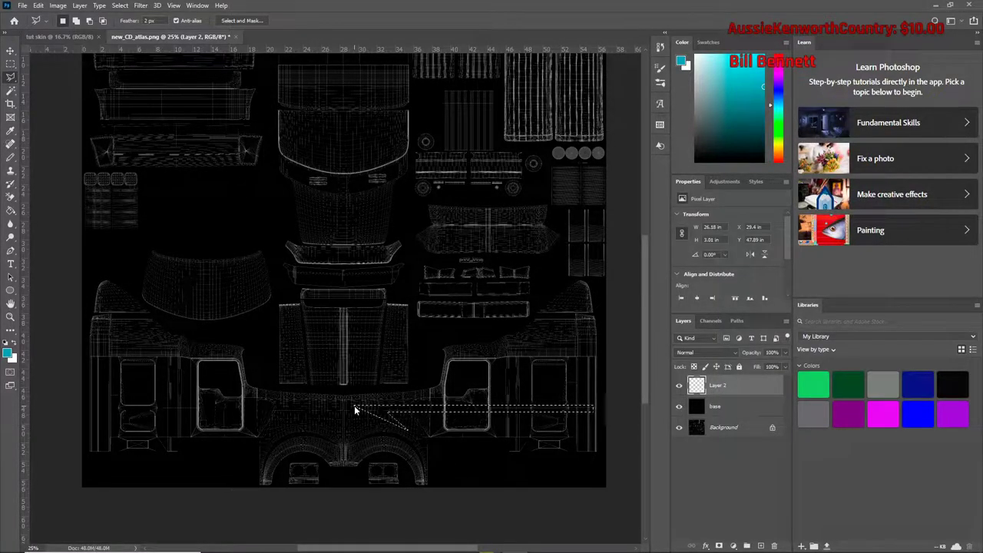
- Stroke the arrow selection on Layer 2 with a 3 px red outline placed outside
{"action": "right_click", "coordinate": [366, 408]}
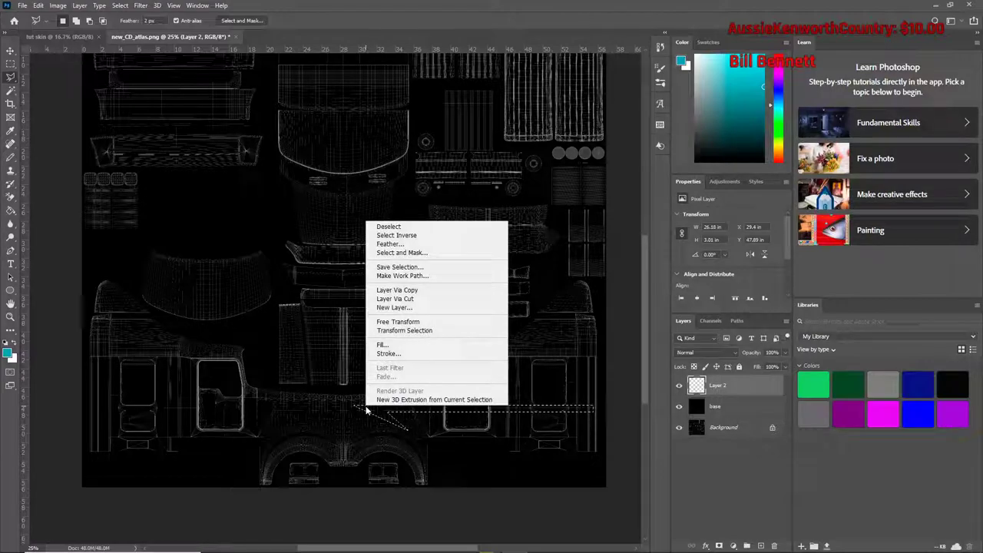
{"action": "left_click", "coordinate": [387, 354]}
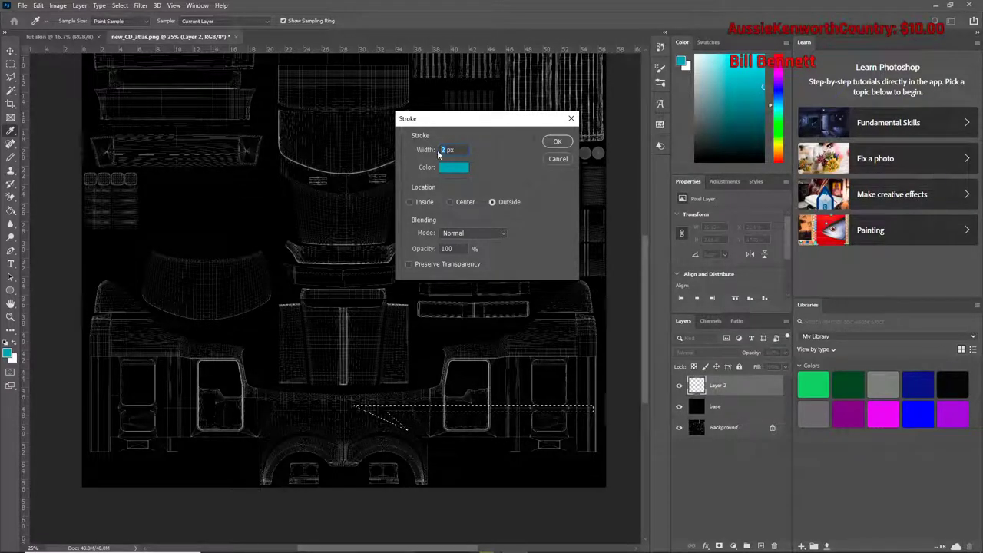
{"action": "type", "text": "3"}
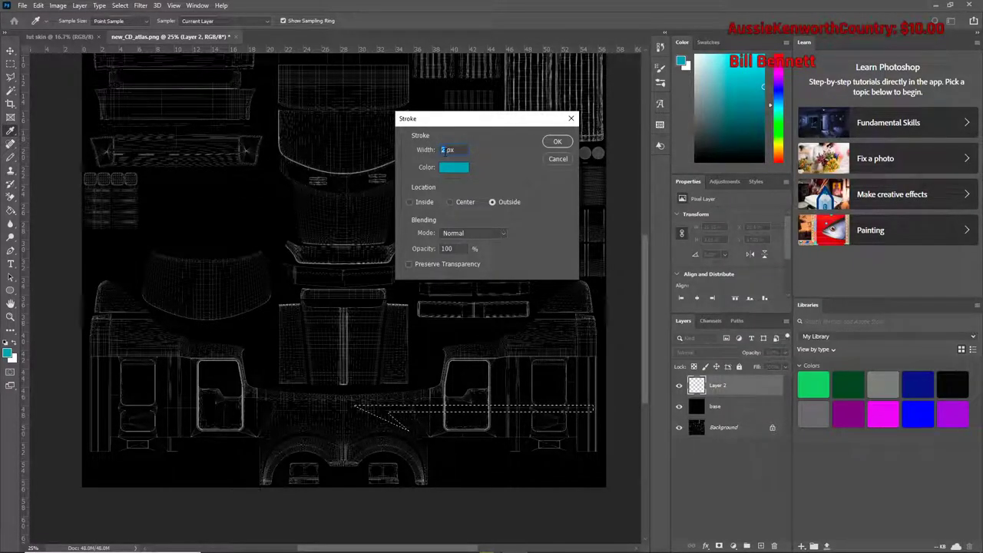
{"action": "left_click", "coordinate": [452, 167]}
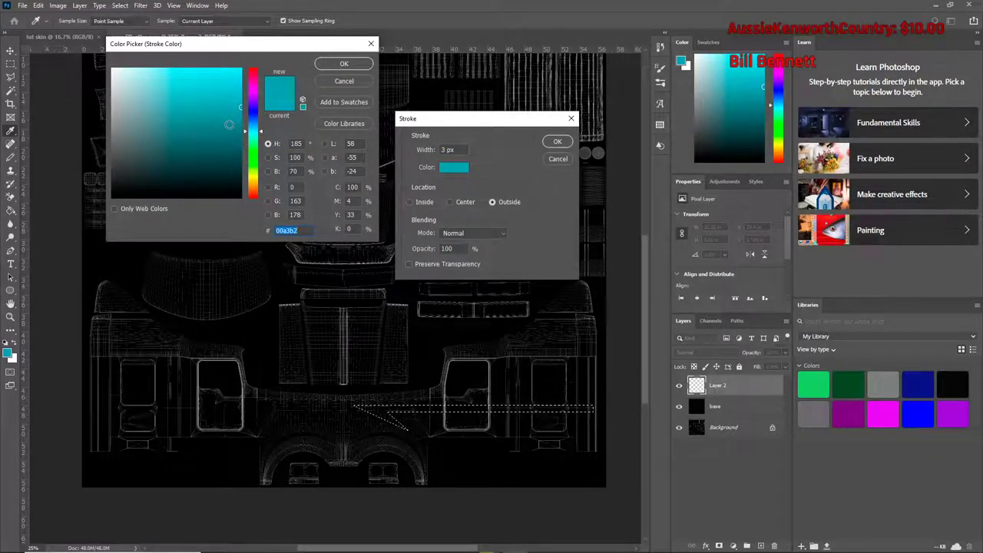
{"action": "left_click_drag", "start_coordinate": [233, 119], "coordinate": [232, 82]}
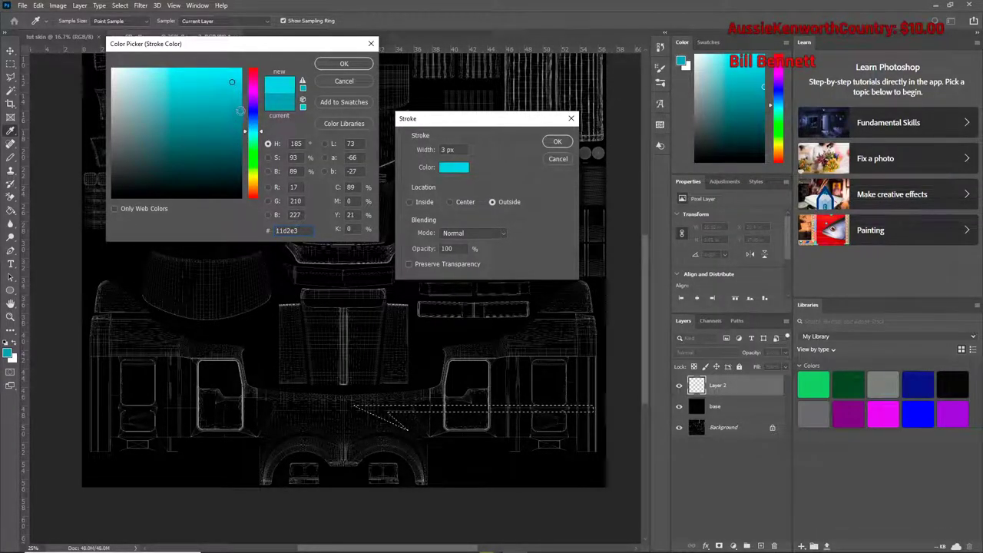
{"action": "left_click", "coordinate": [252, 71]}
{"action": "type", "text": "6b6969"}
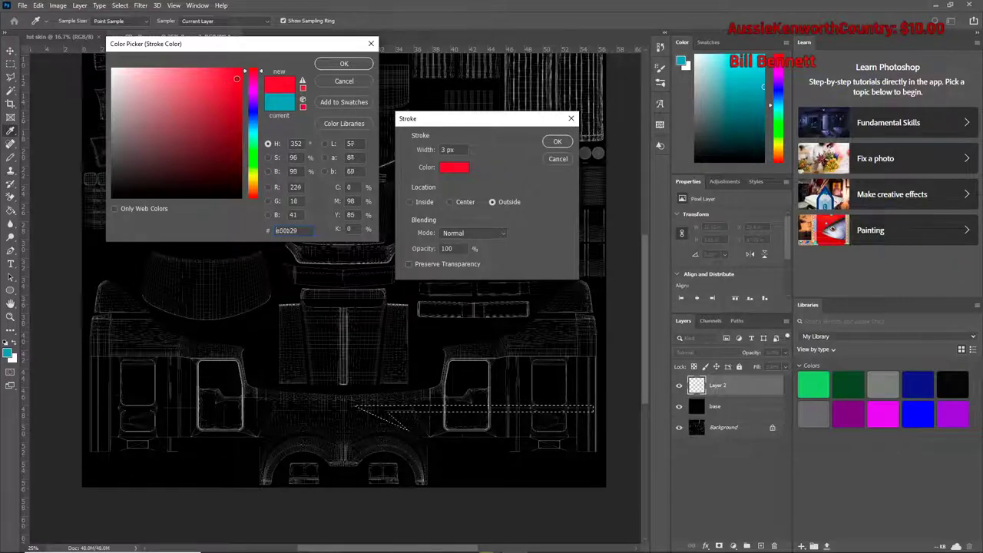
{"action": "mouse_move", "coordinate": [196, 80]}
{"action": "left_mouse_down"}
{"action": "mouse_move", "coordinate": [197, 95]}
{"action": "mouse_move", "coordinate": [240, 70]}
{"action": "left_mouse_up"}
{"action": "left_click", "coordinate": [343, 65]}
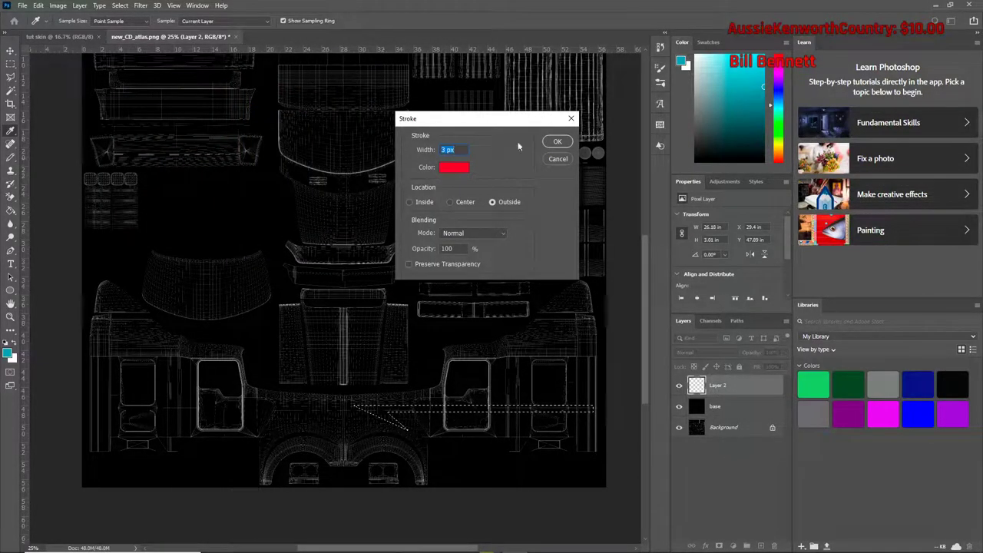
{"action": "left_click", "coordinate": [557, 141]}
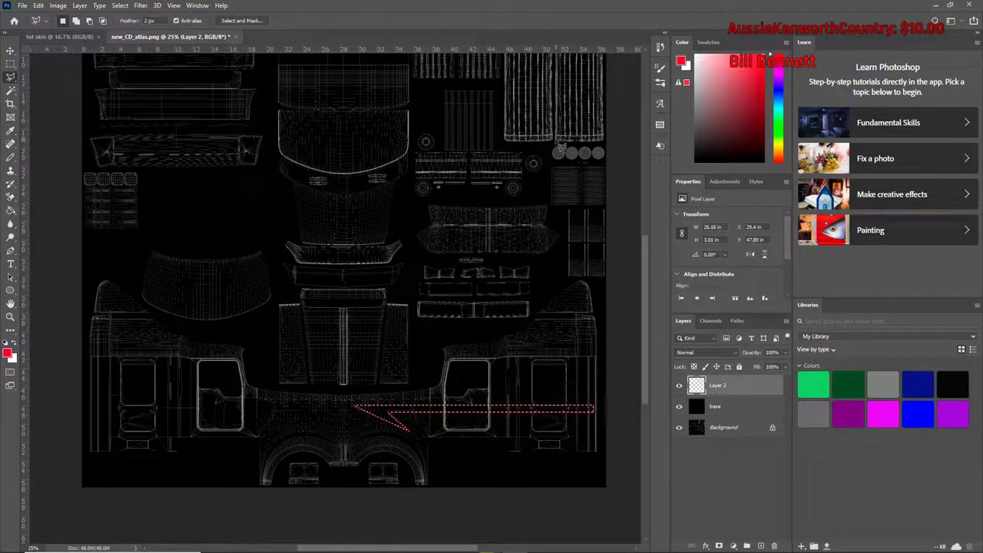
- Fill the arrow selection on Layer 2 with a custom light grey colour
{"action": "right_click", "coordinate": [453, 413]}
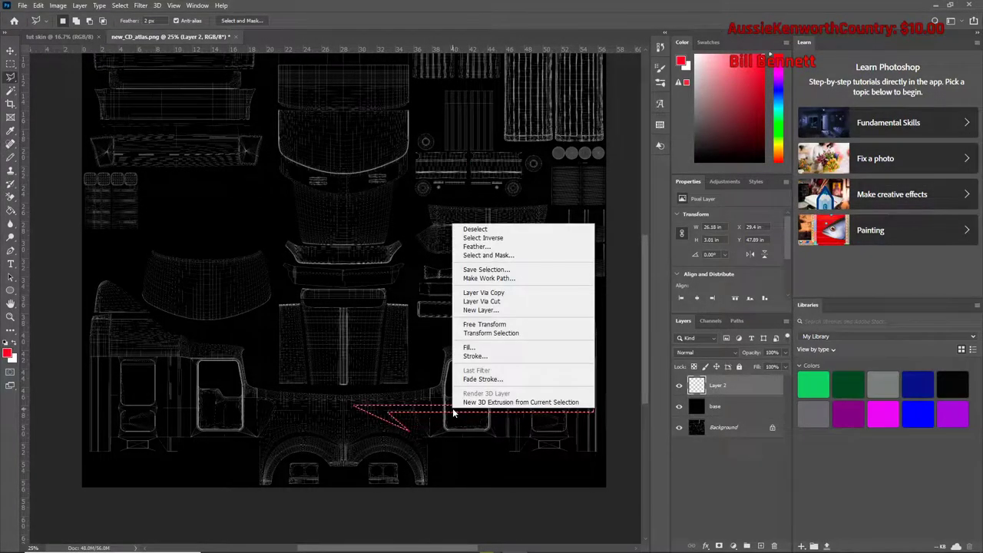
{"action": "left_click", "coordinate": [470, 347]}
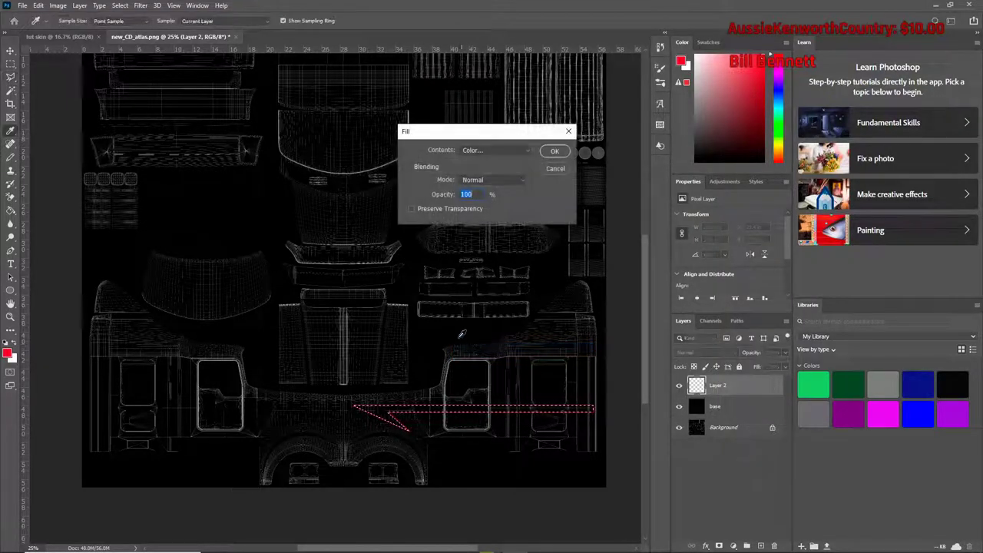
{"action": "left_click", "coordinate": [527, 151]}
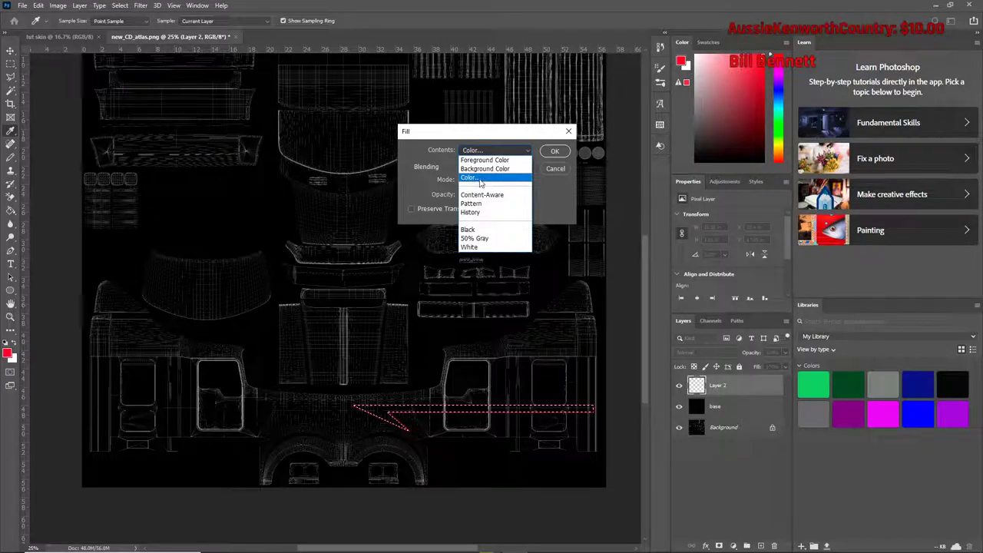
{"action": "left_click", "coordinate": [479, 178]}
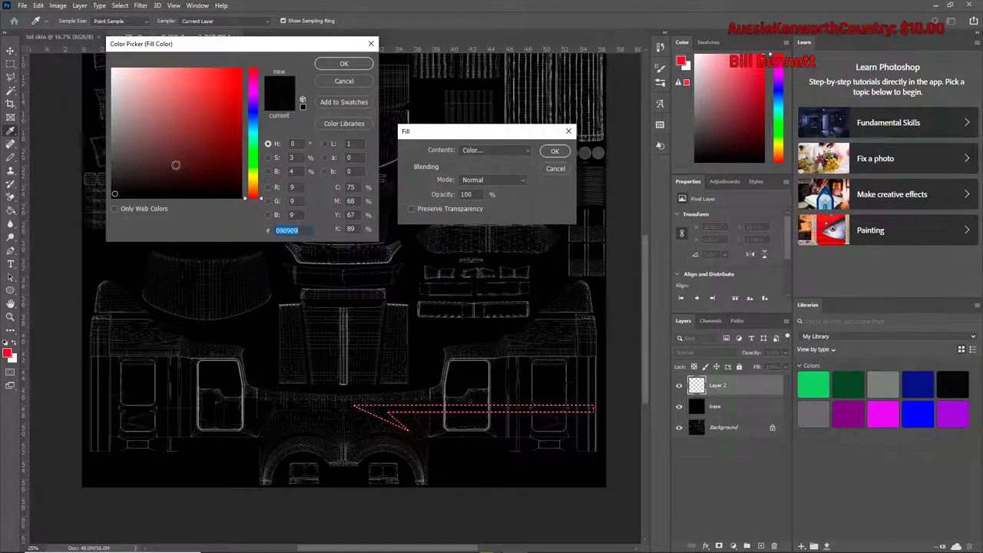
{"action": "mouse_move", "coordinate": [182, 163]}
{"action": "left_mouse_down"}
{"action": "mouse_move", "coordinate": [123, 154]}
{"action": "mouse_move", "coordinate": [113, 108]}
{"action": "mouse_move", "coordinate": [114, 120]}
{"action": "left_mouse_up"}
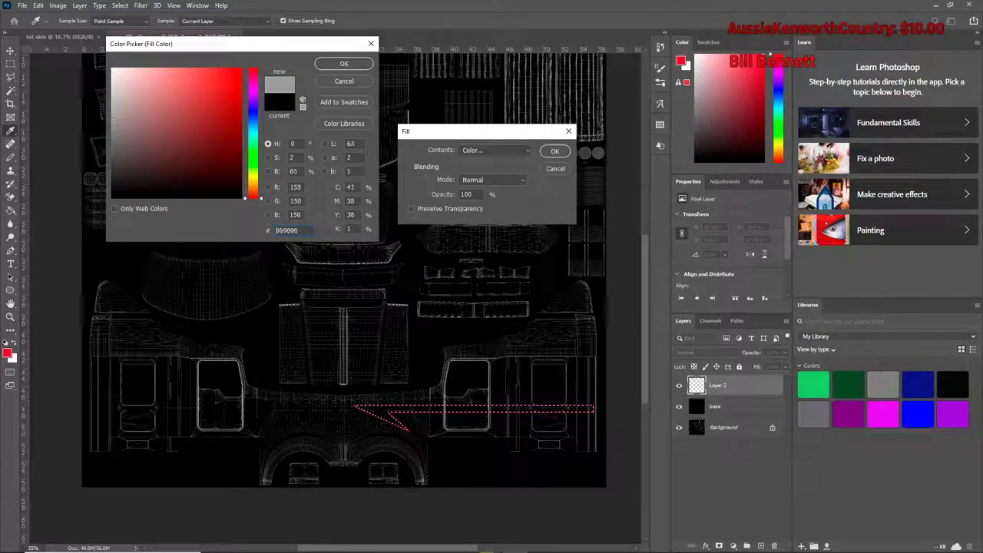
{"action": "left_click", "coordinate": [343, 65]}
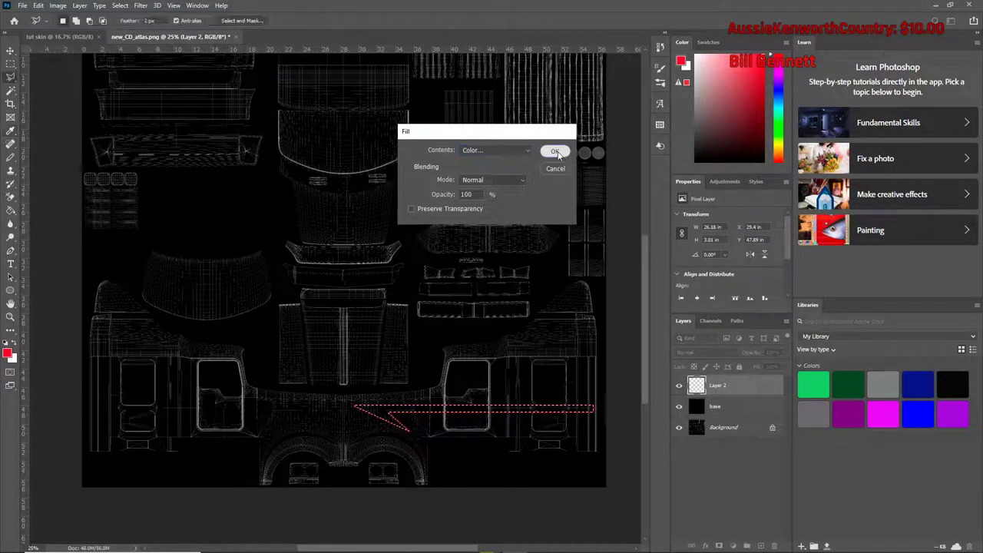
{"action": "left_click", "coordinate": [555, 150]}
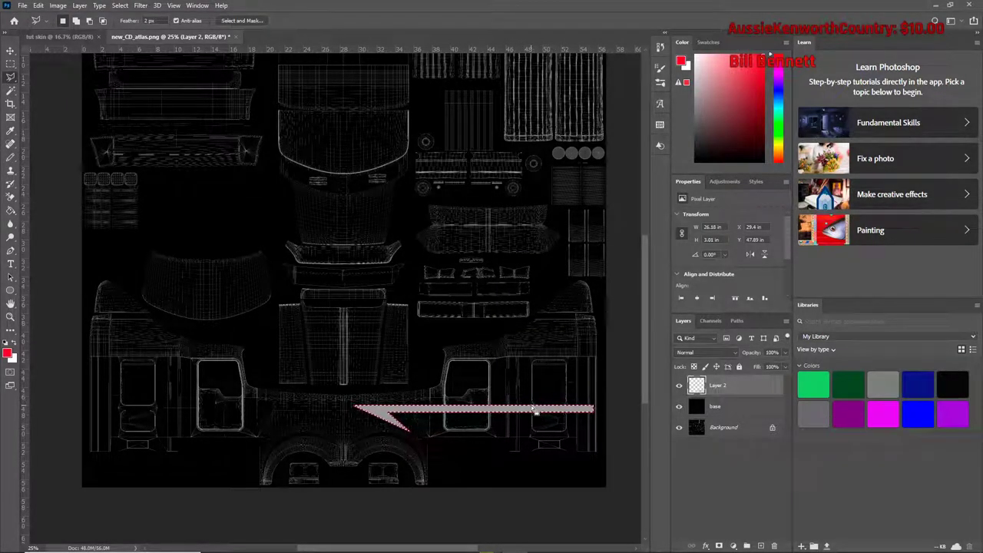
- Deselect the filled arrow selection
{"action": "right_click", "coordinate": [532, 222]}
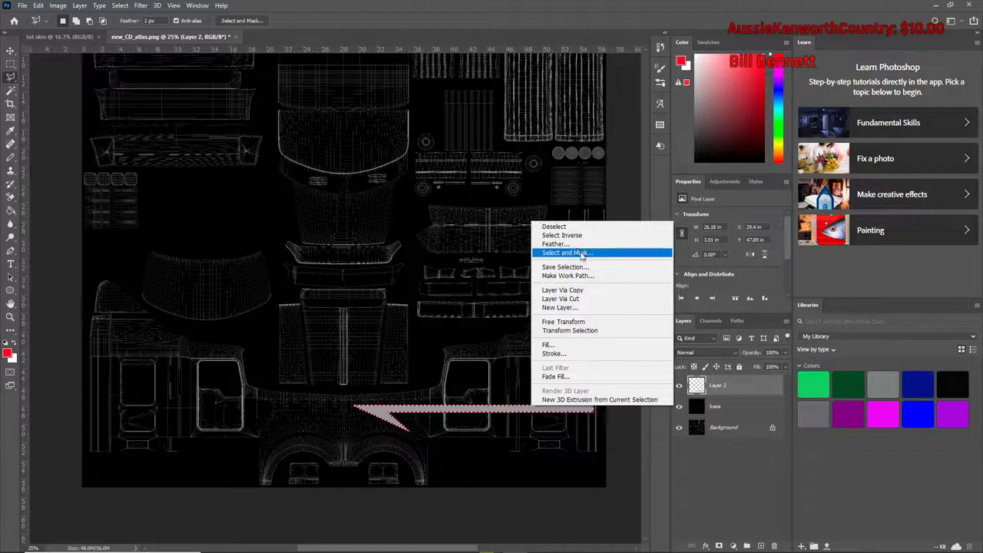
{"action": "left_click", "coordinate": [569, 227]}
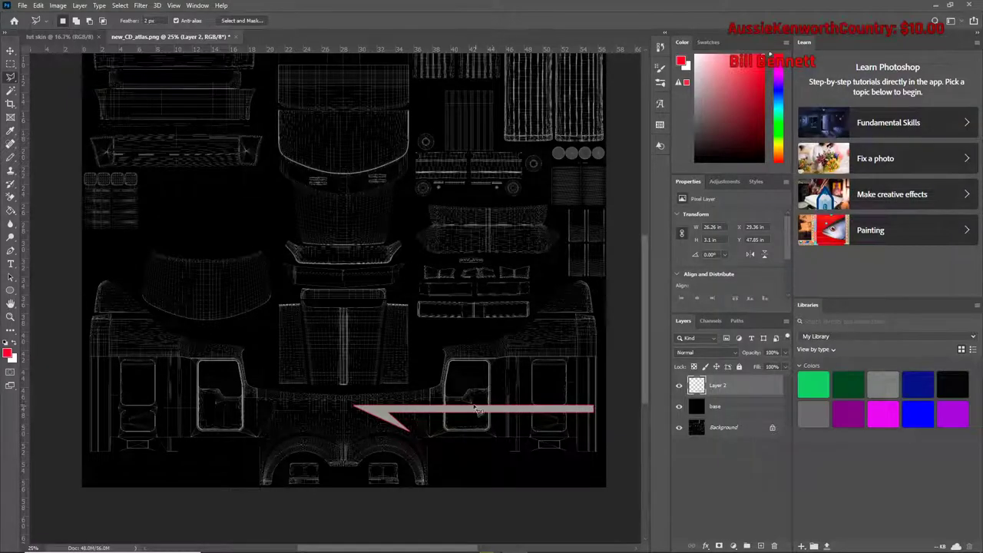
{"action": "scroll", "coordinate": [475, 410], "scroll_direction": "down", "scroll_amount": 2}
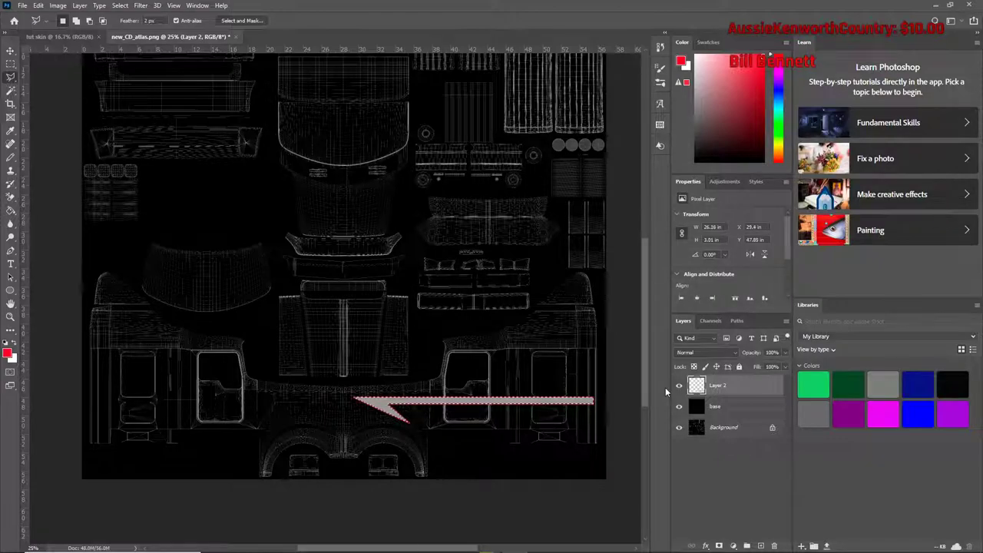
- Delete the grey fill, clear the selection, and choose the standard Pen tool
{"action": "key", "text": "Delete"}
{"action": "key", "text": "ctrl+d"}
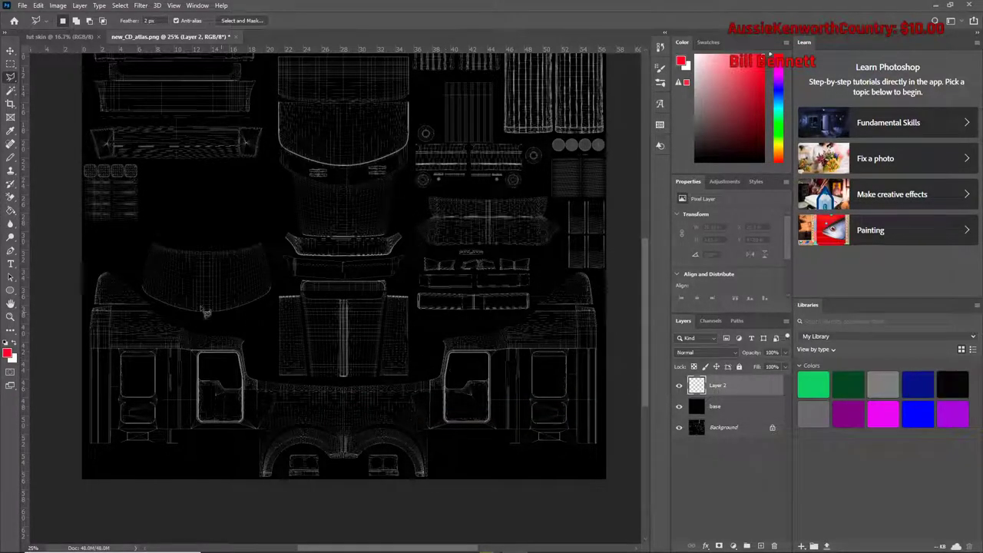
{"action": "left_click", "coordinate": [11, 252]}
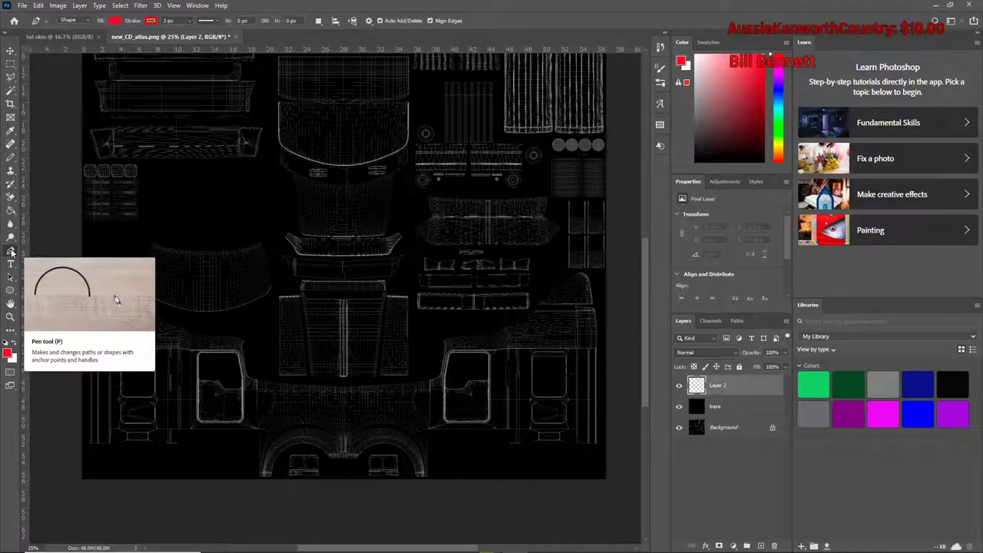
{"action": "right_click", "coordinate": [11, 251]}
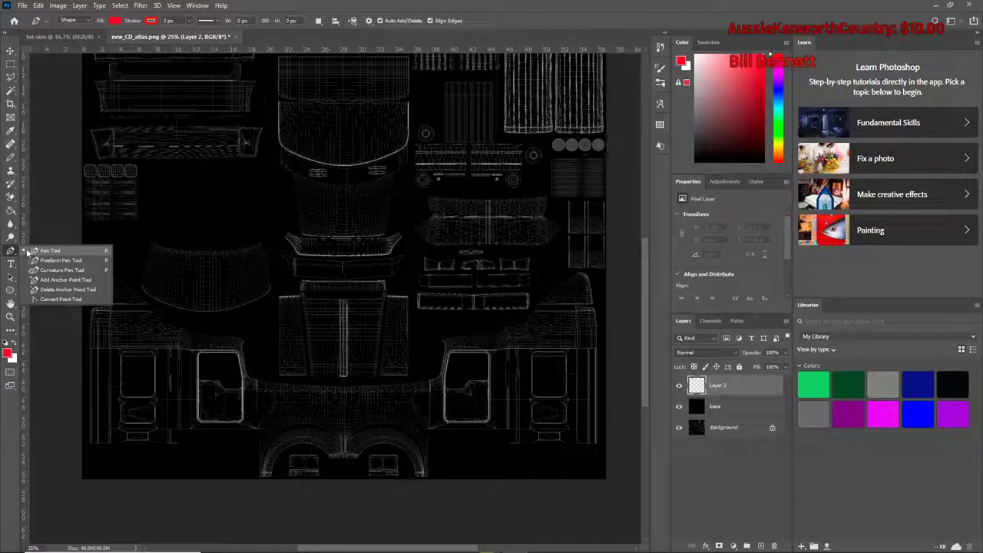
{"action": "left_click", "coordinate": [49, 251]}
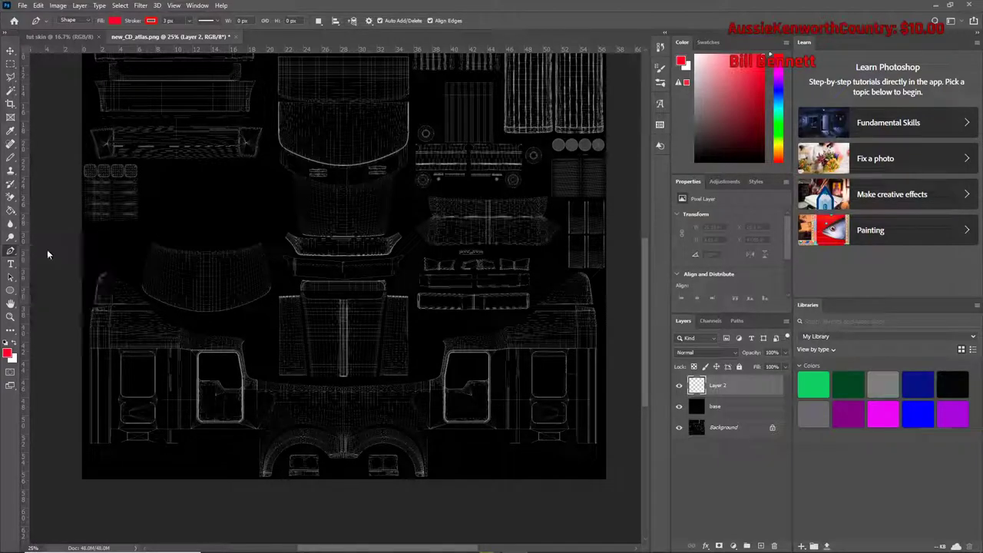
- Draw a closed red arrow shape with a downward point across the lower cab panels
{"action": "left_click", "coordinate": [351, 396]}
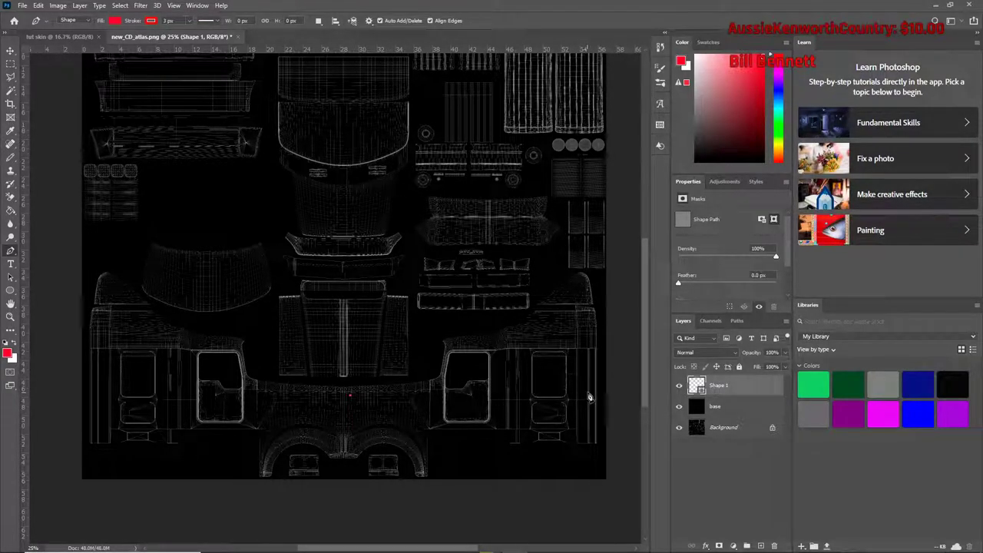
{"action": "left_click", "coordinate": [592, 396]}
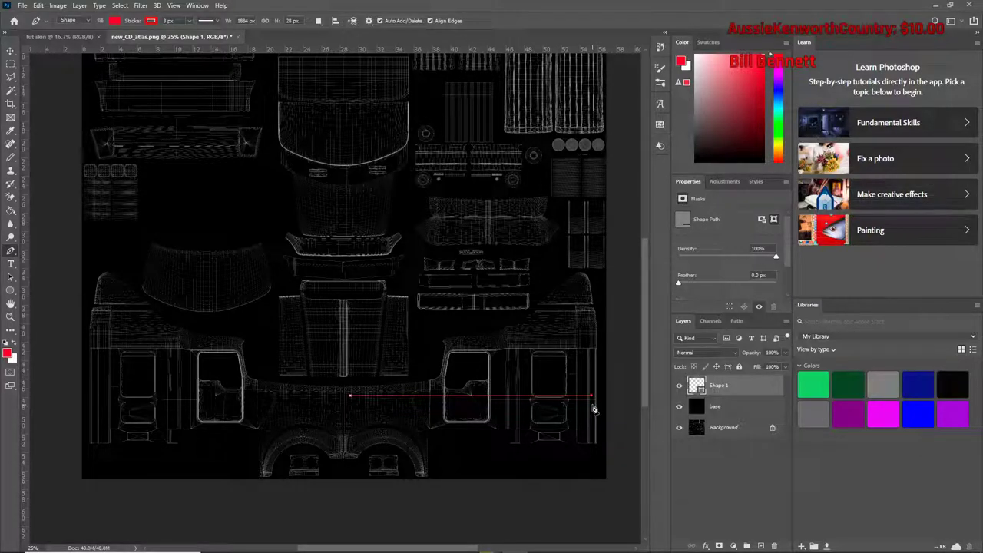
{"action": "left_click", "coordinate": [592, 403]}
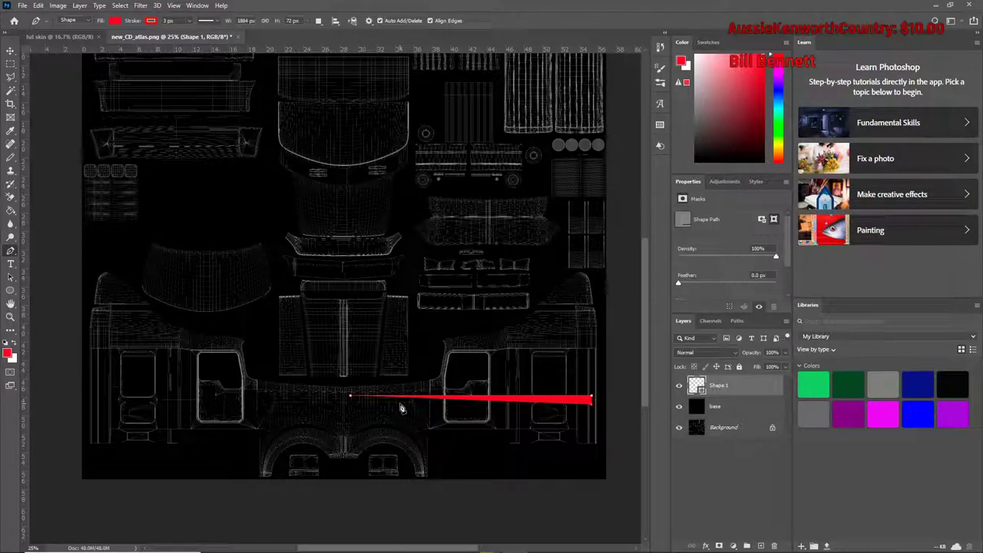
{"action": "left_click", "coordinate": [401, 405]}
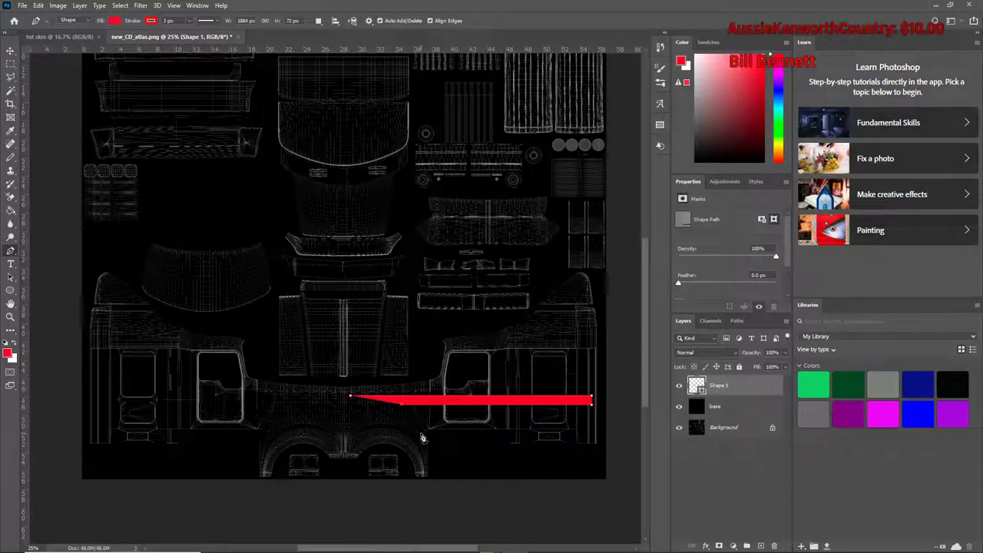
{"action": "left_click", "coordinate": [422, 437]}
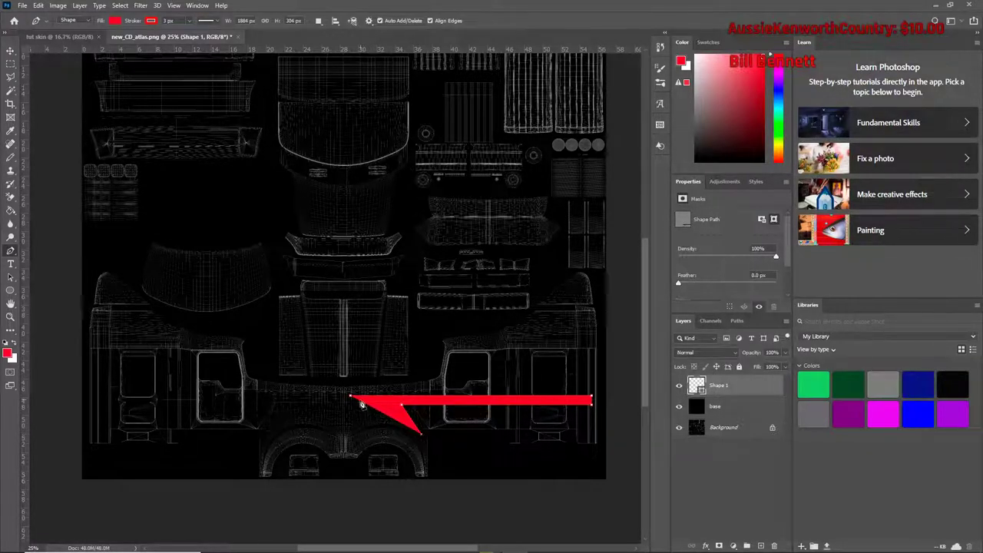
{"action": "left_click", "coordinate": [352, 399]}
- Use the Curvature Pen Tool to bend the arrow's diagonal inner edge into a curve
{"action": "right_click", "coordinate": [11, 251]}
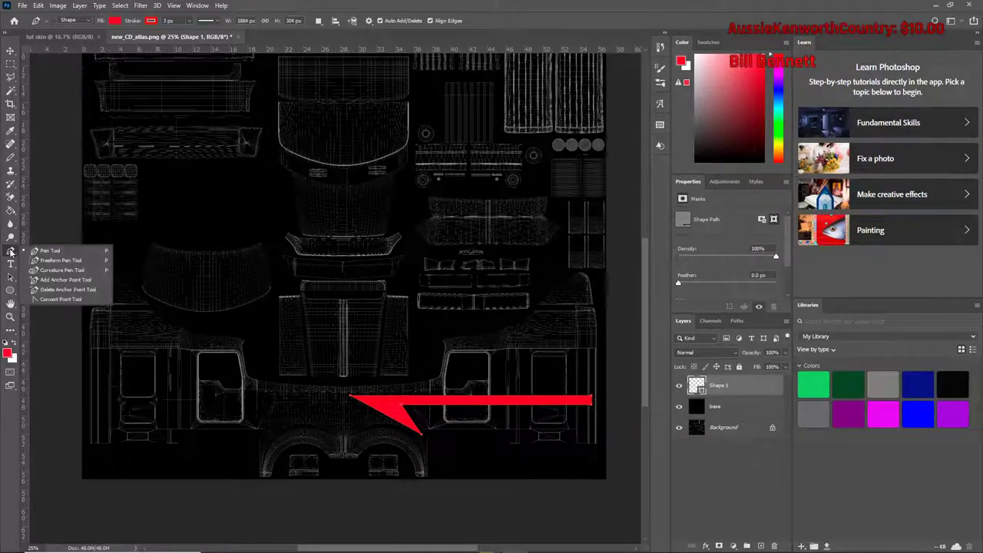
{"action": "left_click", "coordinate": [61, 270]}
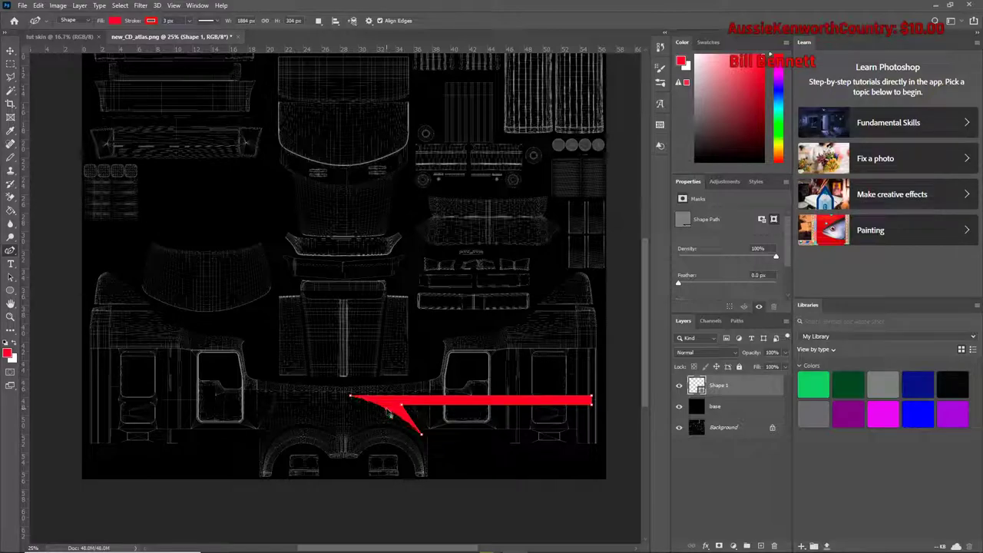
{"action": "right_click", "coordinate": [389, 415]}
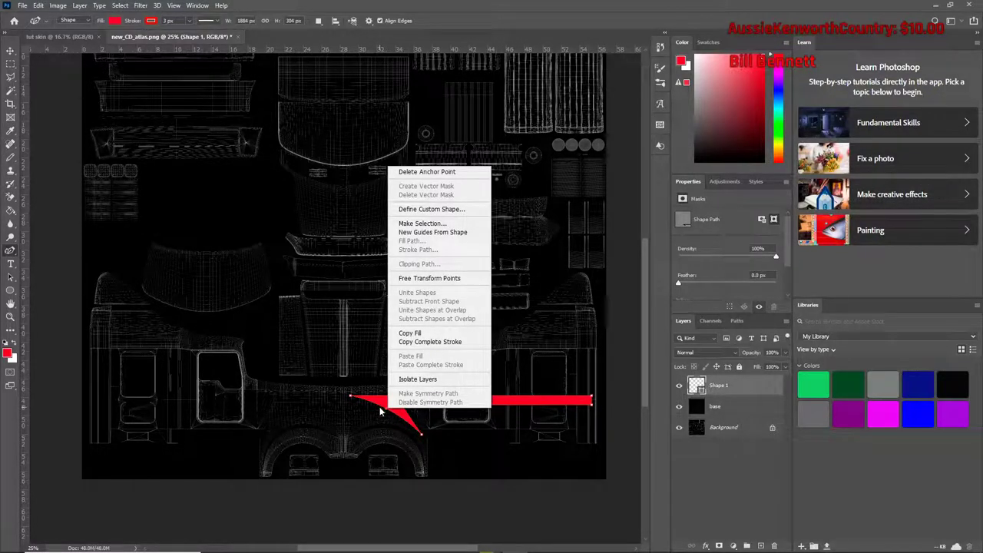
{"action": "left_click", "coordinate": [482, 477]}
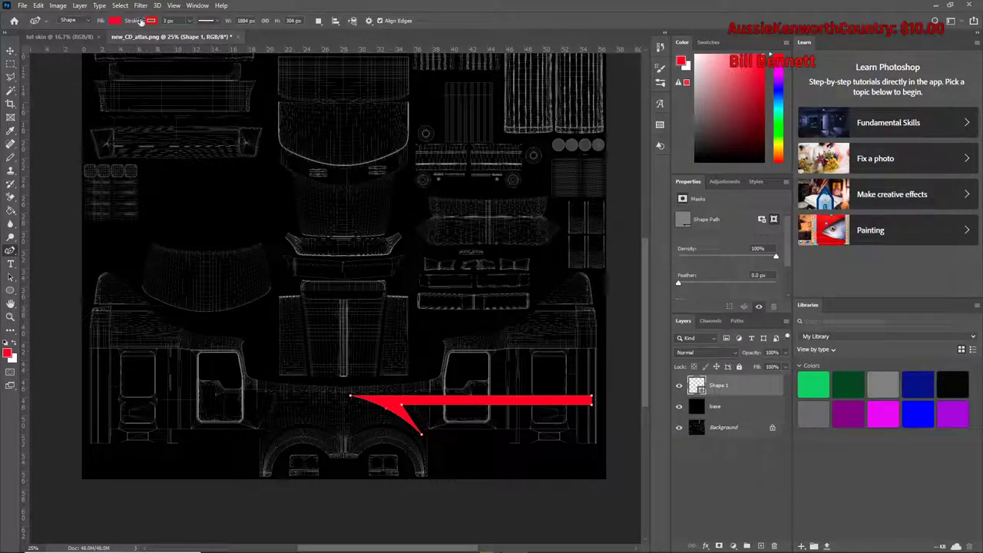
- Remove the arrow's red outline and give it a teal stroke colour
{"action": "left_click", "coordinate": [153, 21]}
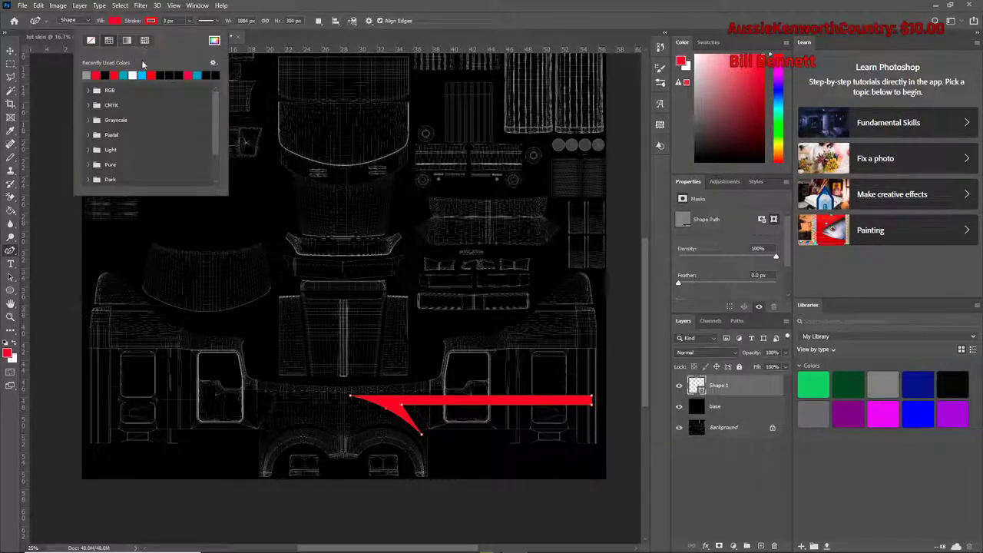
{"action": "left_click", "coordinate": [90, 74]}
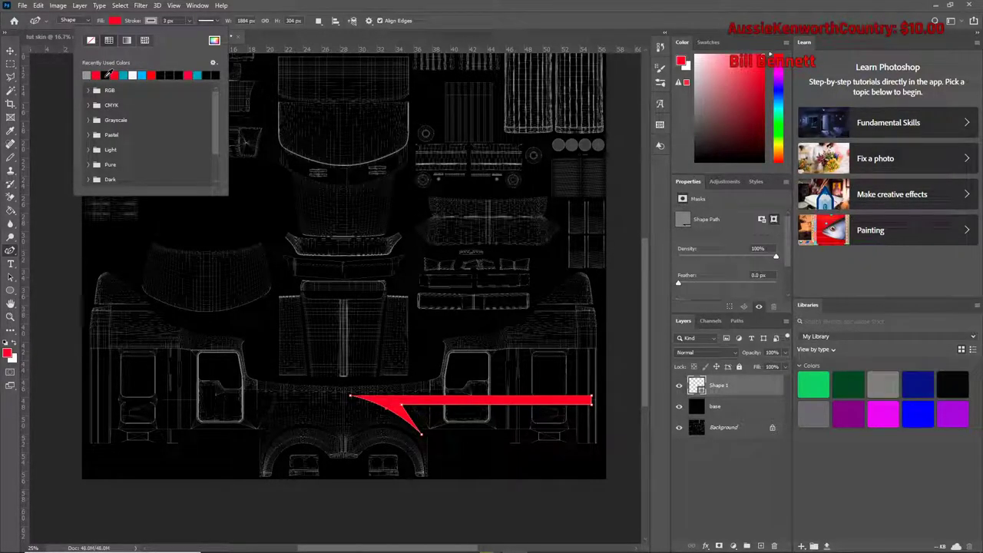
{"action": "left_click", "coordinate": [198, 75]}
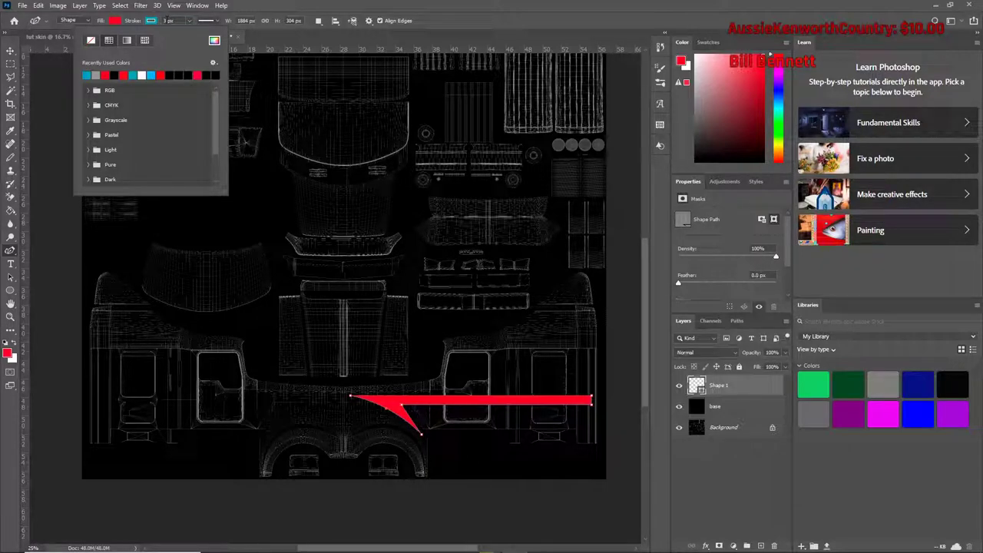
- Set the arrow shape's stroke width to 2 px
{"action": "left_click", "coordinate": [168, 21]}
{"action": "left_click", "coordinate": [165, 21]}
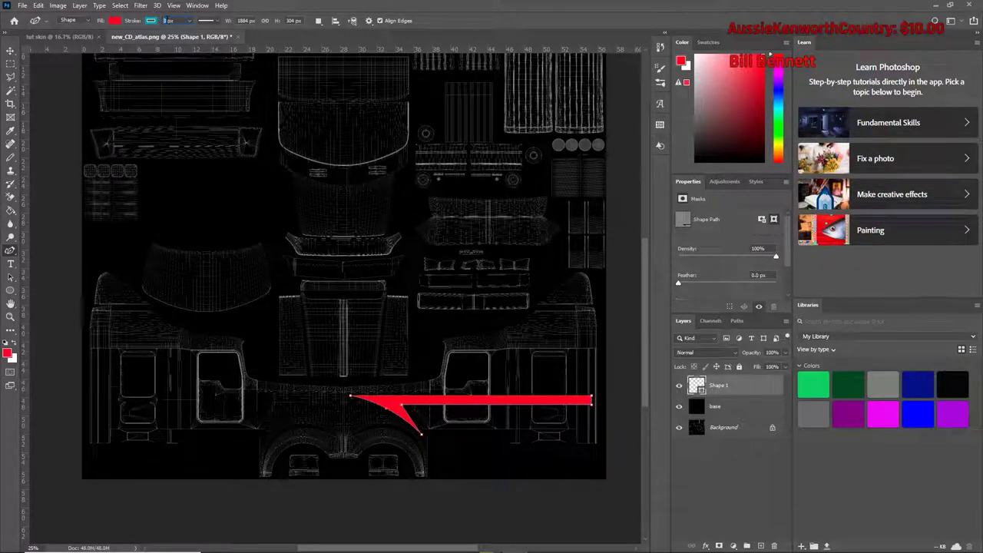
{"action": "type", "text": "6"}
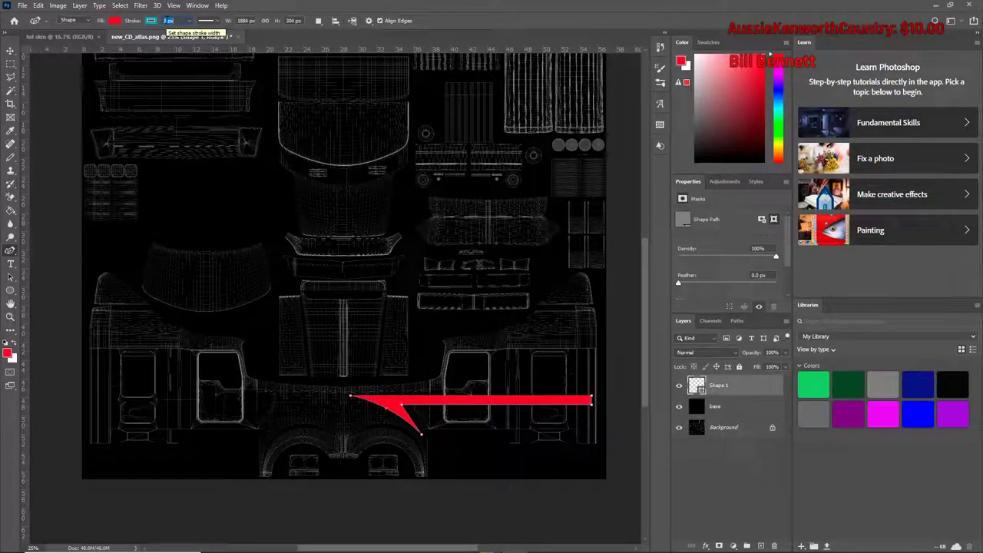
{"action": "left_click", "coordinate": [168, 21]}
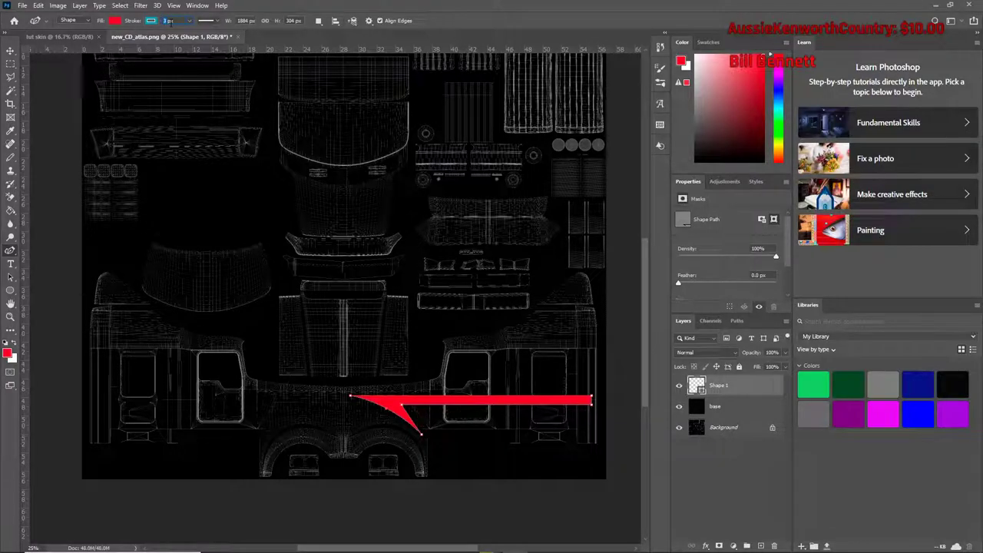
{"action": "type", "text": "5"}
{"action": "key", "text": "BackSpace"}
{"action": "type", "text": "2"}
{"action": "key", "text": "Return"}
{"action": "right_click", "coordinate": [379, 404]}
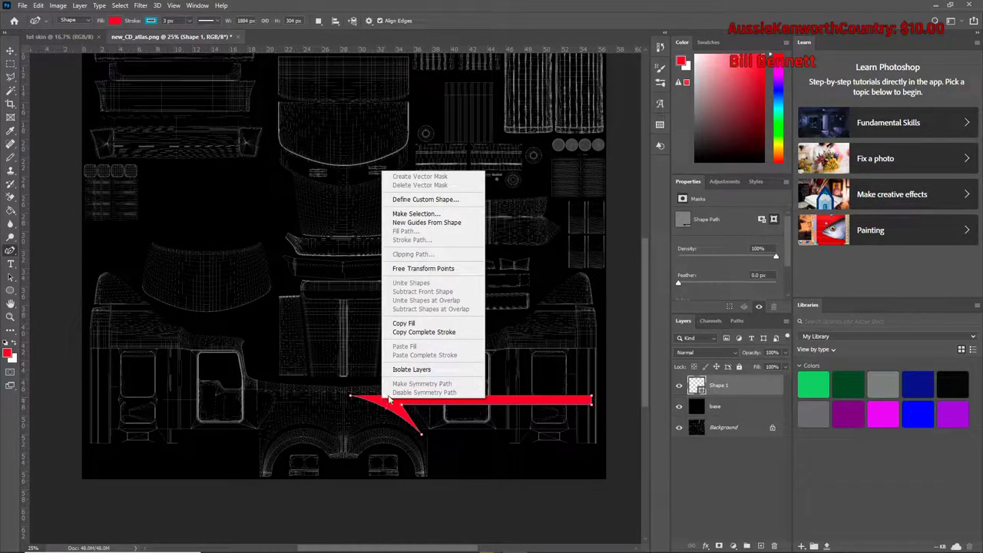
- Dismiss the shape context menu and deselect the arrow path
{"action": "left_click", "coordinate": [473, 497]}
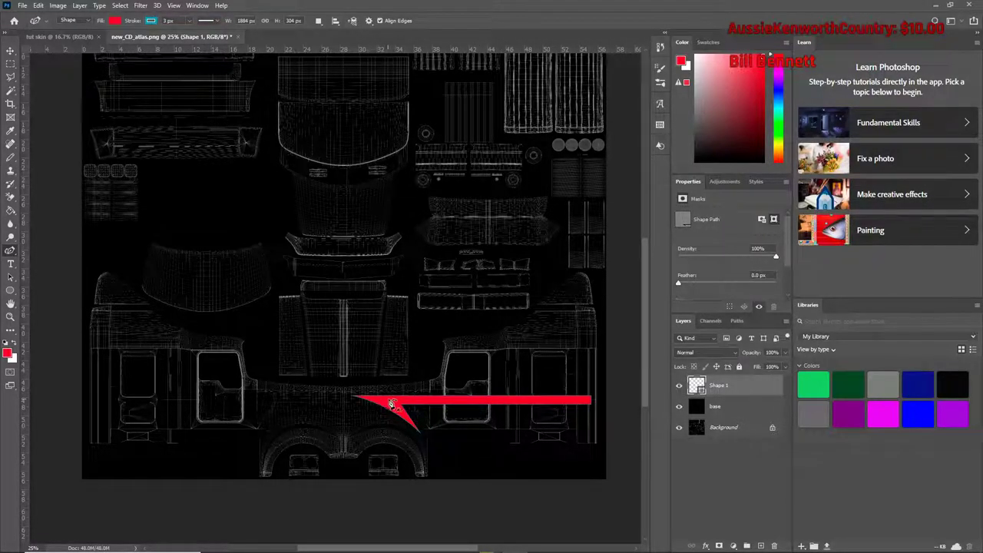
- Duplicate the Shape 1 layer as 'Shape 1 copy'
{"action": "right_click", "coordinate": [745, 387]}
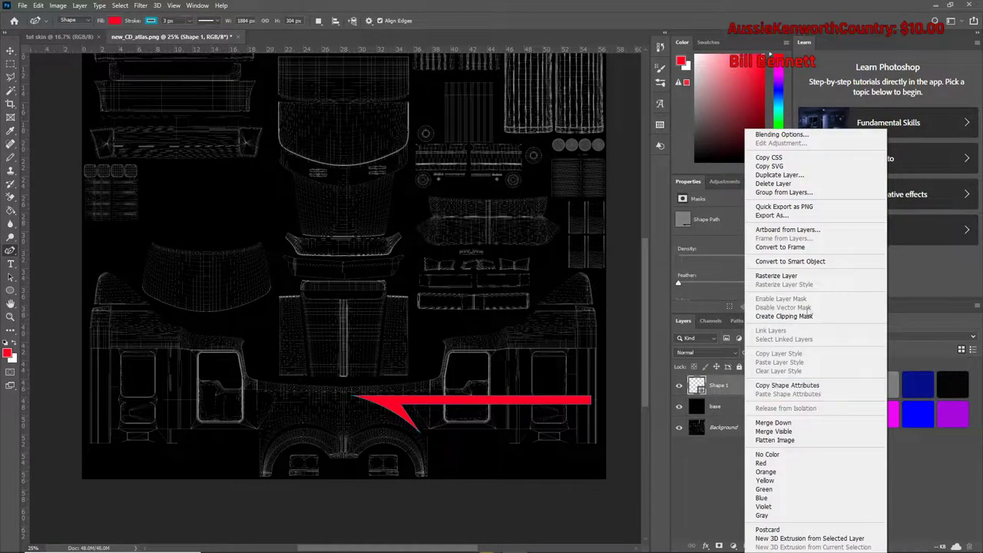
{"action": "left_click", "coordinate": [782, 174]}
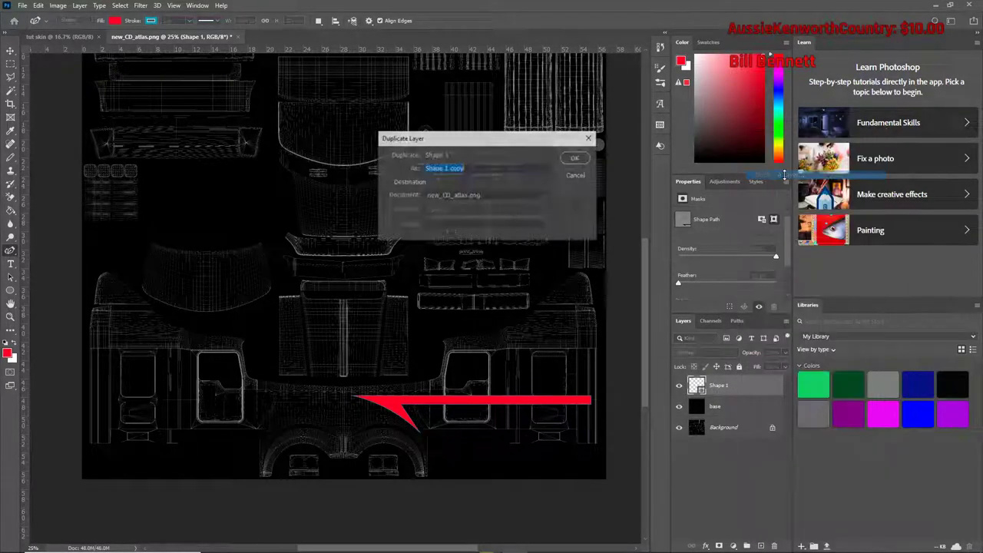
{"action": "left_click", "coordinate": [586, 156]}
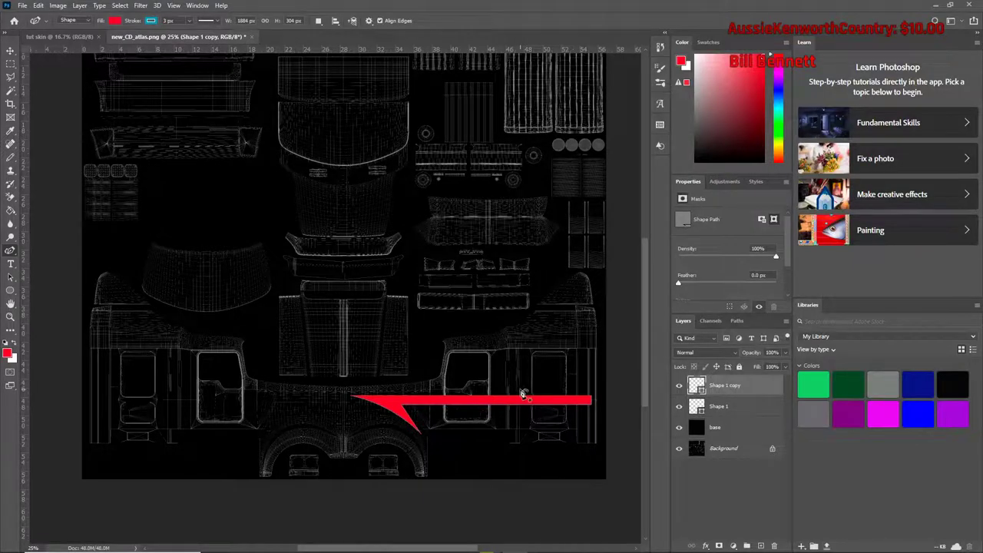
- Select the Rectangular Marquee tool and begin Free Transform on the copied arrow
{"action": "left_click", "coordinate": [10, 51]}
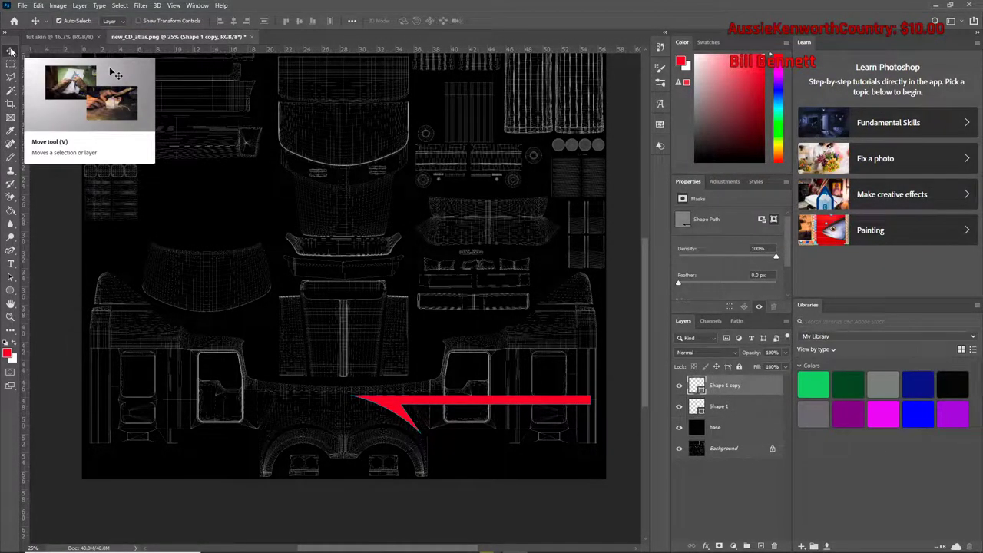
{"action": "left_click", "coordinate": [12, 65]}
{"action": "left_click", "coordinate": [12, 65]}
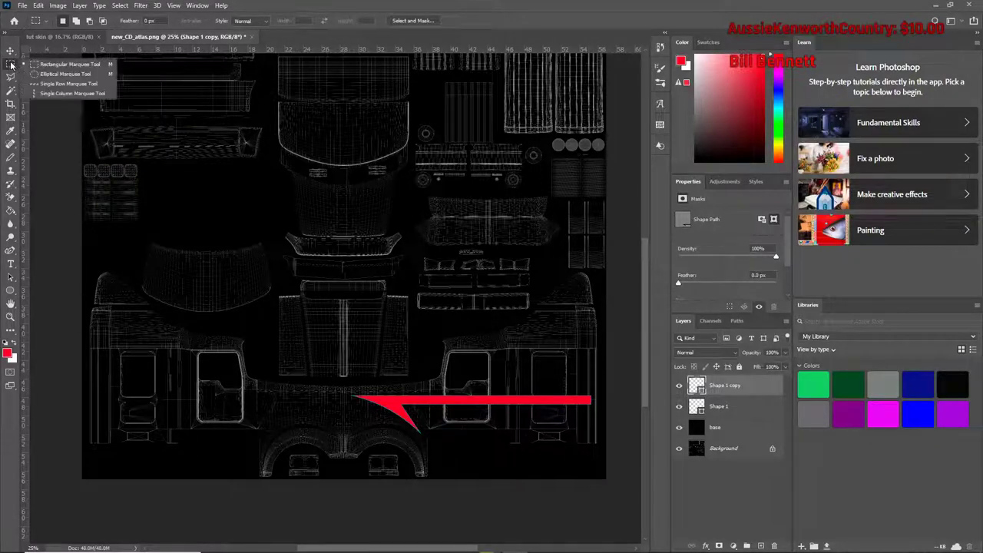
{"action": "left_click", "coordinate": [11, 64]}
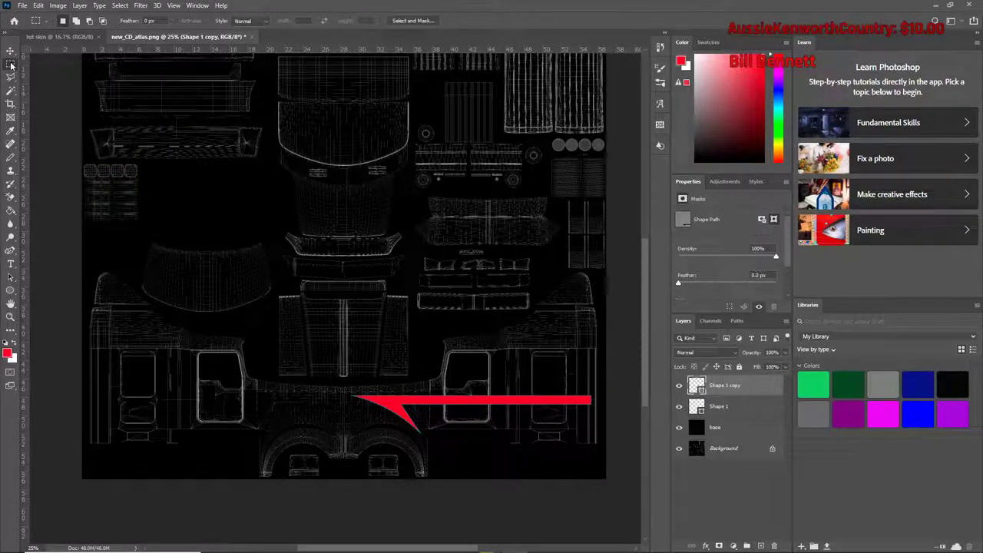
{"action": "right_click", "coordinate": [396, 401]}
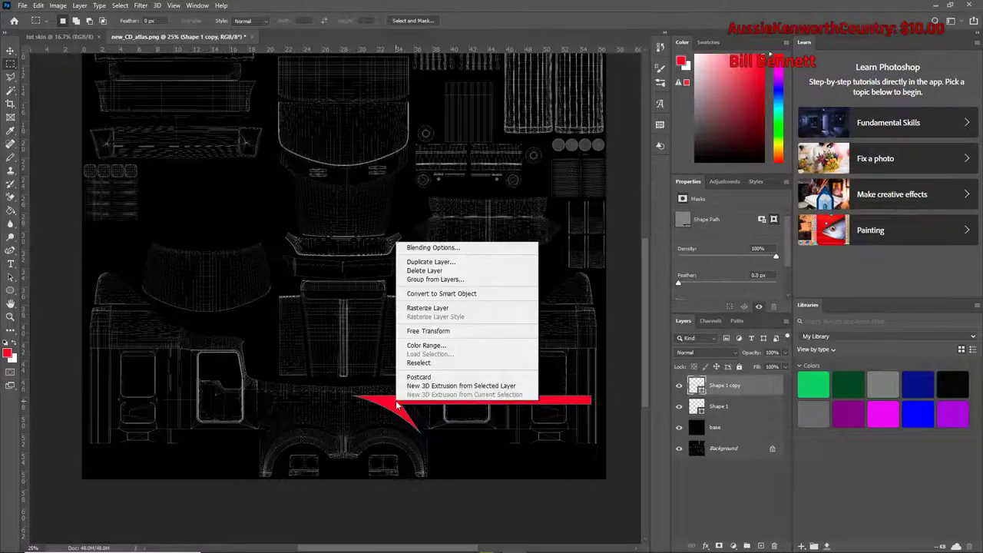
{"action": "left_click", "coordinate": [434, 330]}
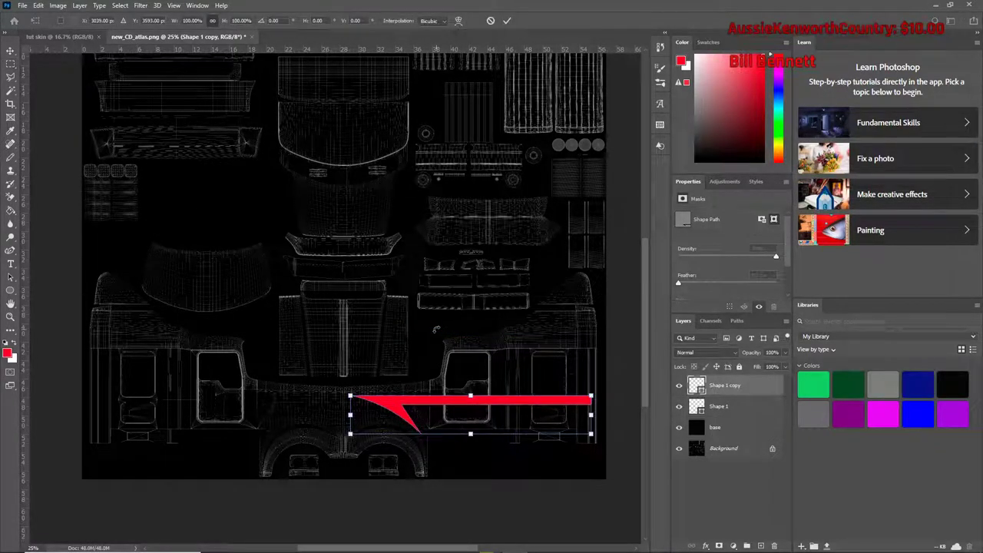
- Flip the Shape 1 copy horizontally and move it left so the arrow tips meet at centre
{"action": "right_click", "coordinate": [394, 411]}
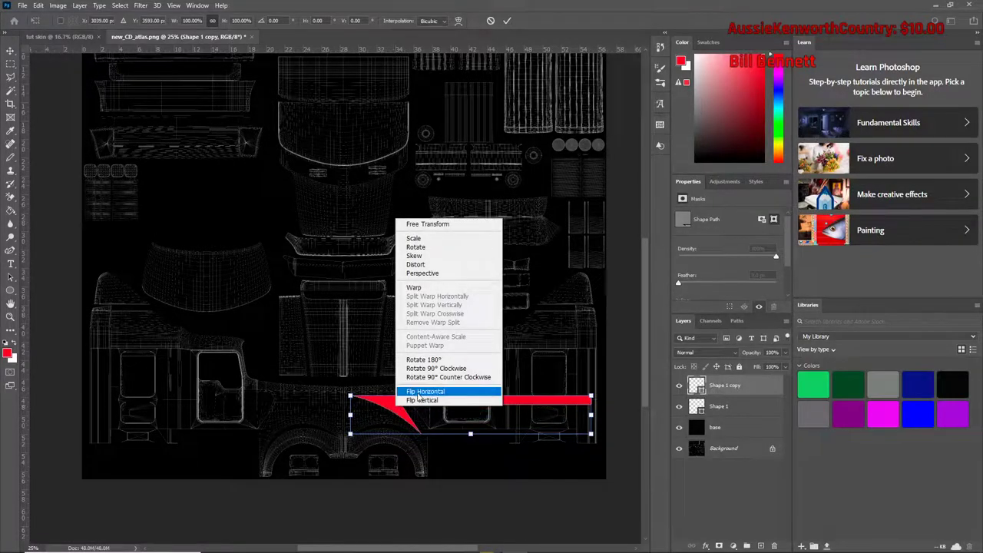
{"action": "left_click", "coordinate": [419, 392]}
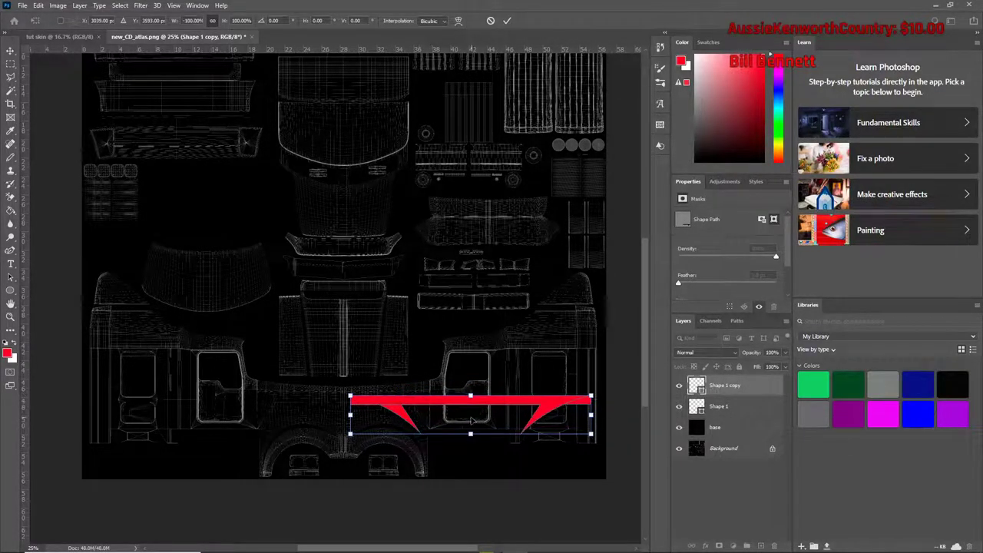
{"action": "left_click_drag", "start_coordinate": [464, 419], "coordinate": [220, 418]}
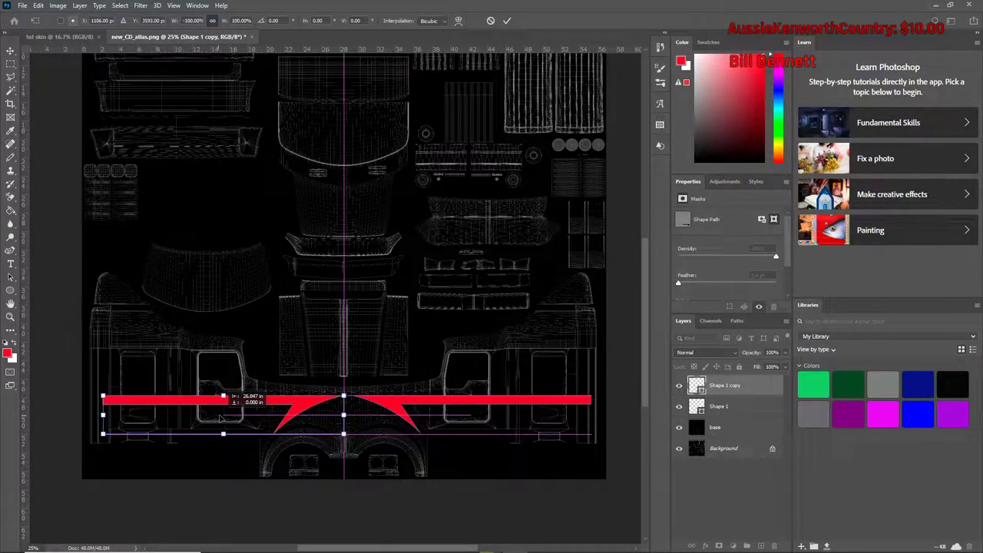
{"action": "left_click_drag", "start_coordinate": [222, 417], "coordinate": [217, 417]}
{"action": "key", "text": "Return"}
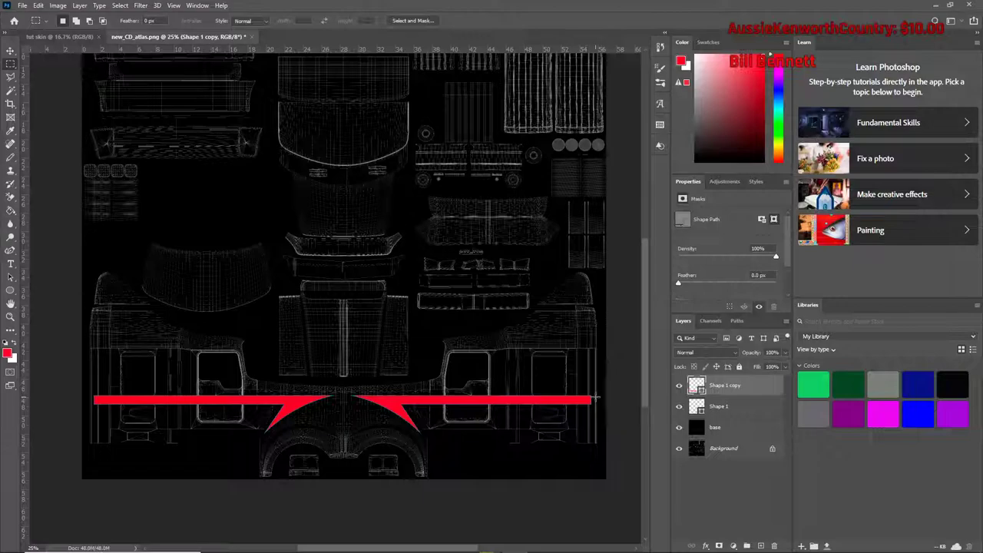
{"action": "scroll", "coordinate": [598, 399], "scroll_direction": "up", "scroll_amount": 5}
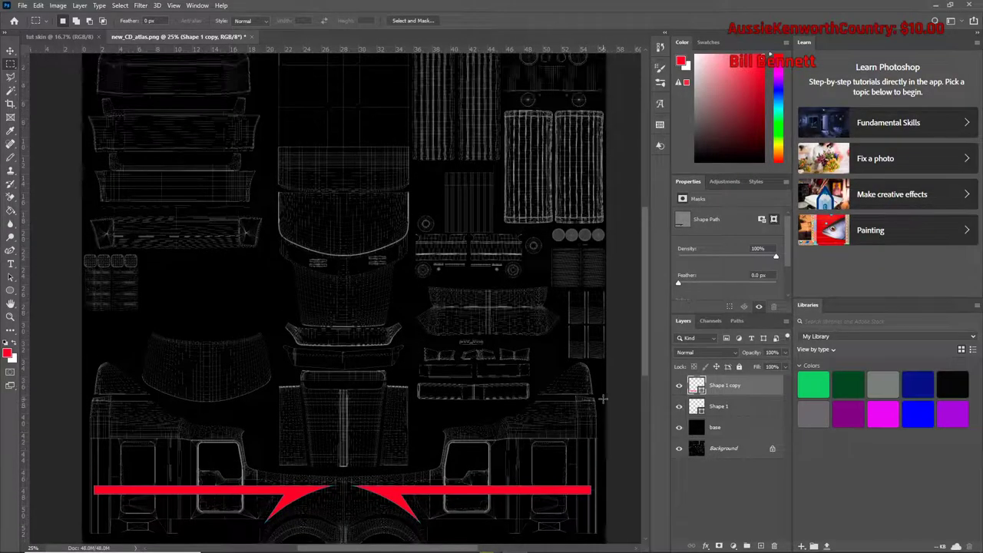
{"action": "scroll", "coordinate": [393, 390], "scroll_direction": "up", "scroll_amount": 4}
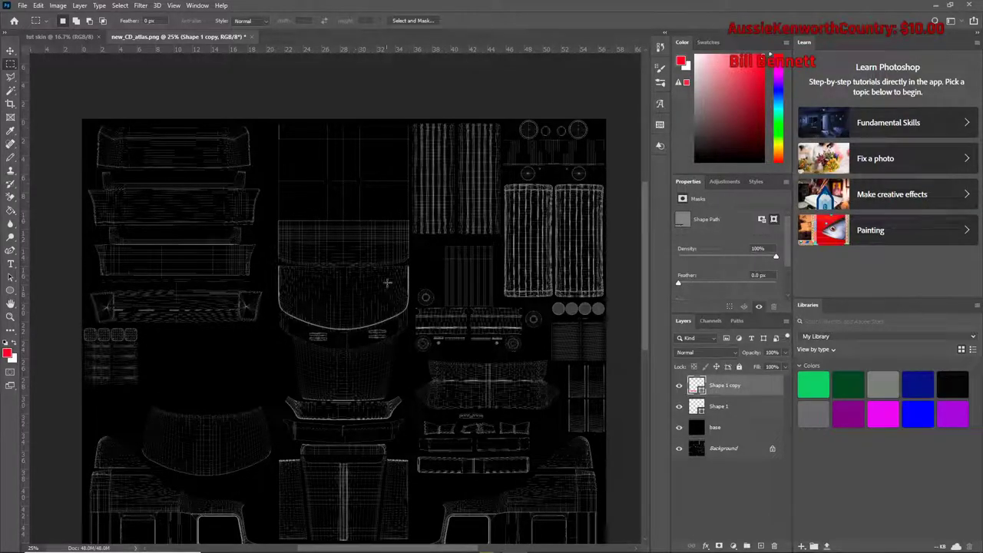
{"action": "scroll", "coordinate": [361, 363], "scroll_direction": "down", "scroll_amount": 1}
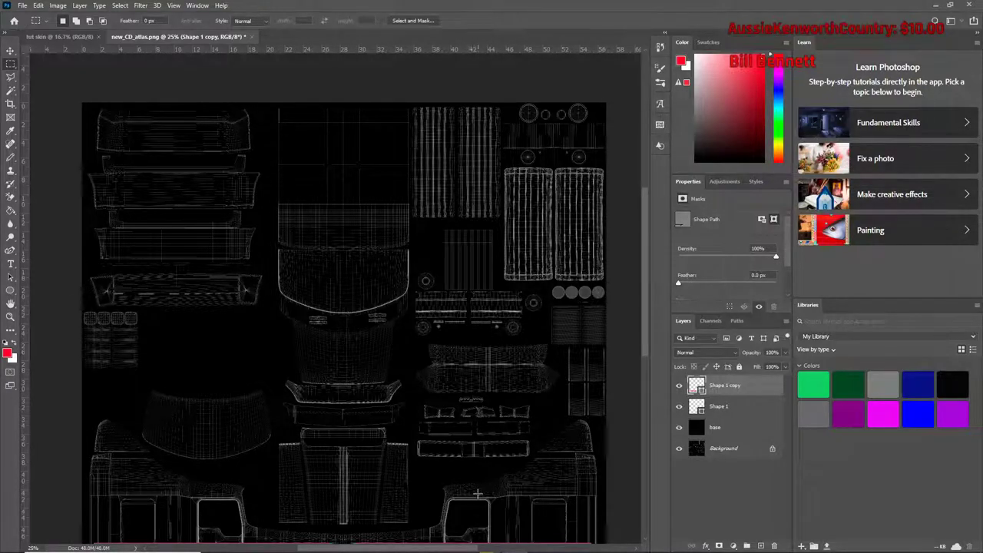
{"action": "scroll", "coordinate": [482, 492], "scroll_direction": "down", "scroll_amount": 1}
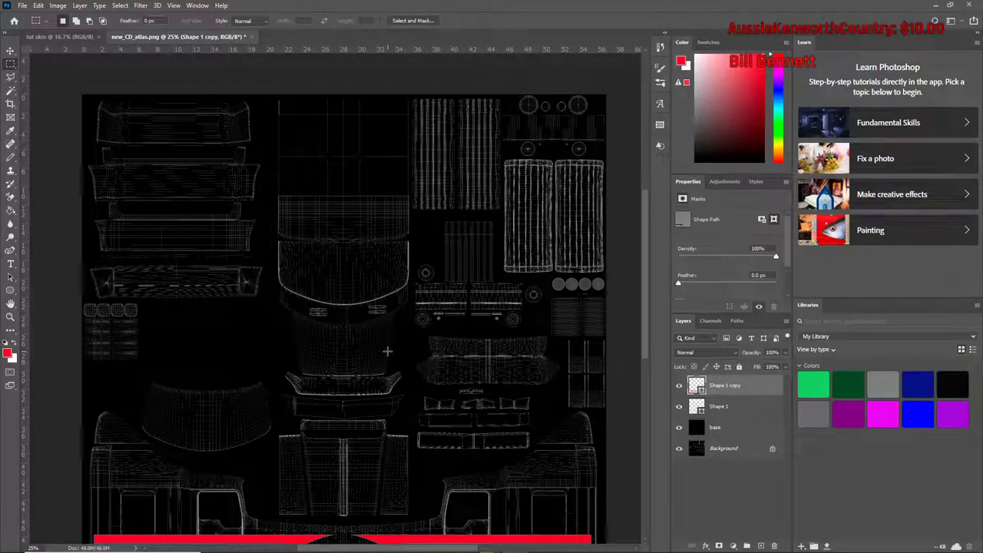
{"action": "scroll", "coordinate": [387, 351], "scroll_direction": "up", "scroll_amount": 1}
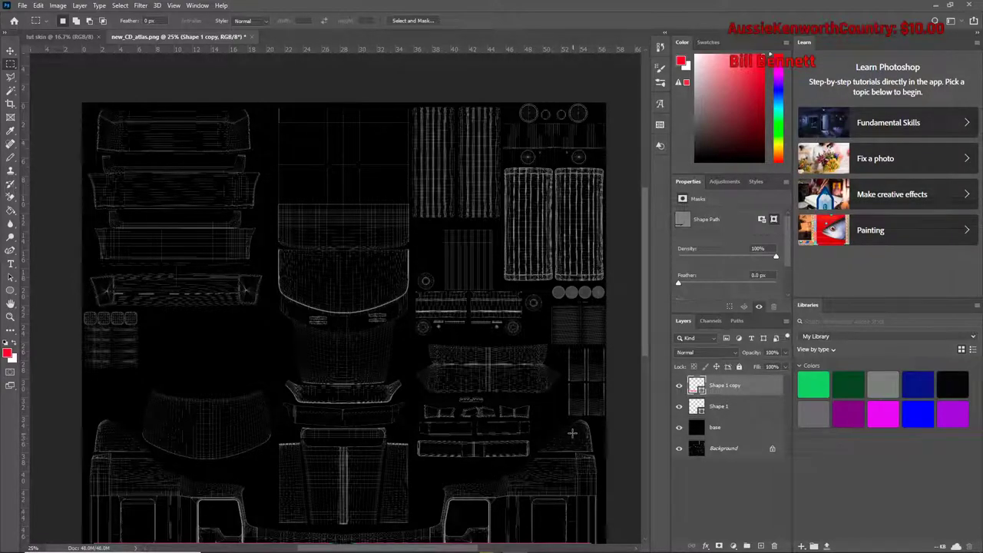
{"action": "scroll", "coordinate": [572, 436], "scroll_direction": "down", "scroll_amount": 2}
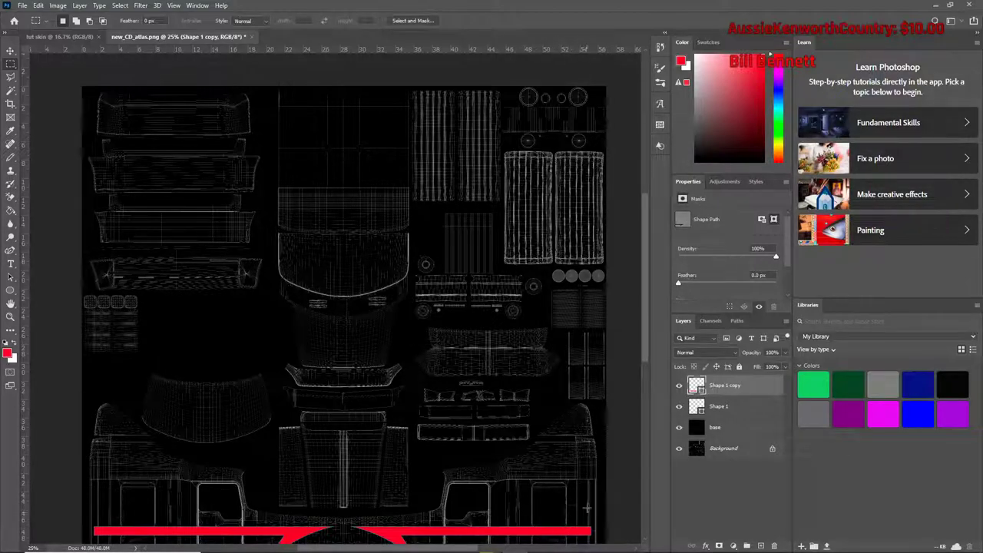
{"action": "scroll", "coordinate": [611, 435], "scroll_direction": "down", "scroll_amount": 2}
{"action": "scroll", "coordinate": [611, 435], "scroll_direction": "down", "scroll_amount": 4}
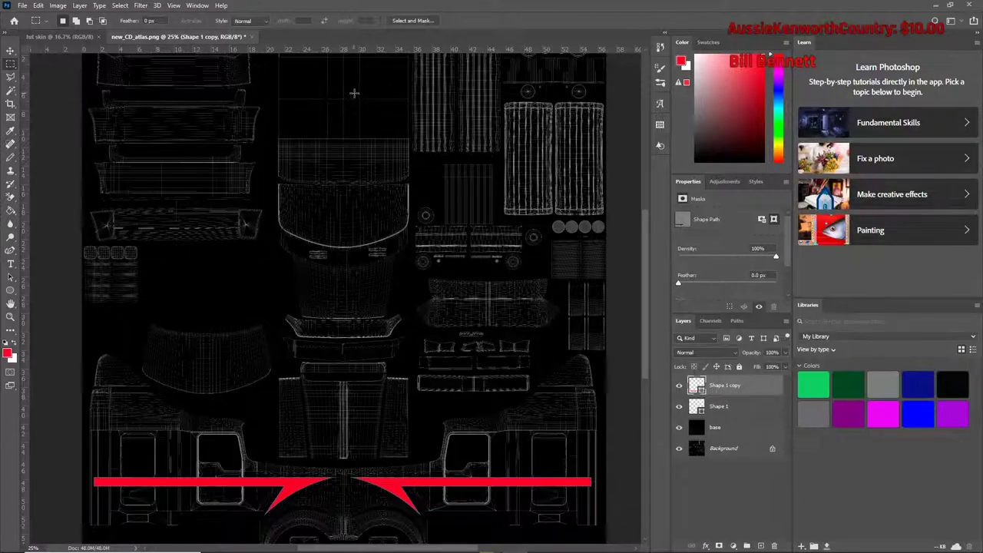
{"action": "scroll", "coordinate": [350, 94], "scroll_direction": "up", "scroll_amount": 1}
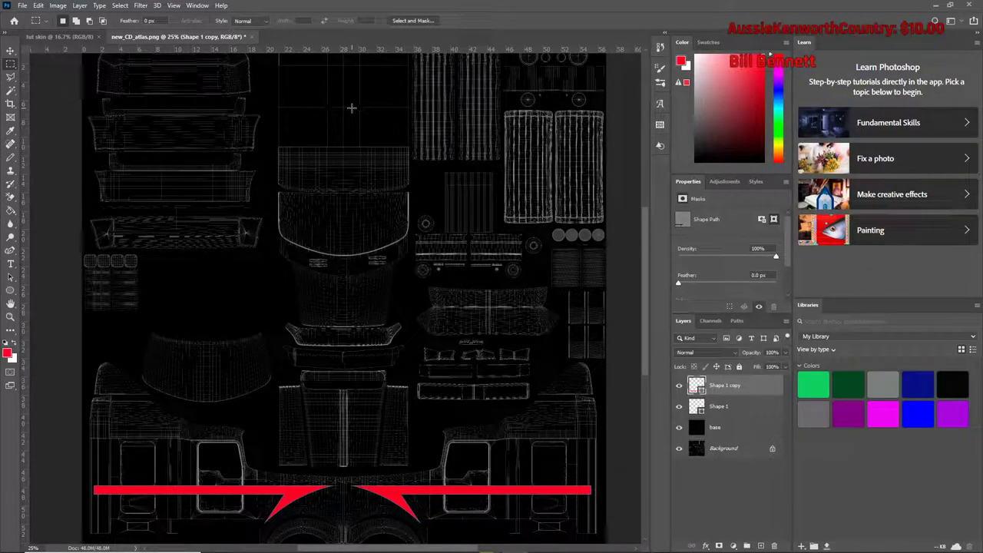
{"action": "scroll", "coordinate": [361, 106], "scroll_direction": "up", "scroll_amount": 3}
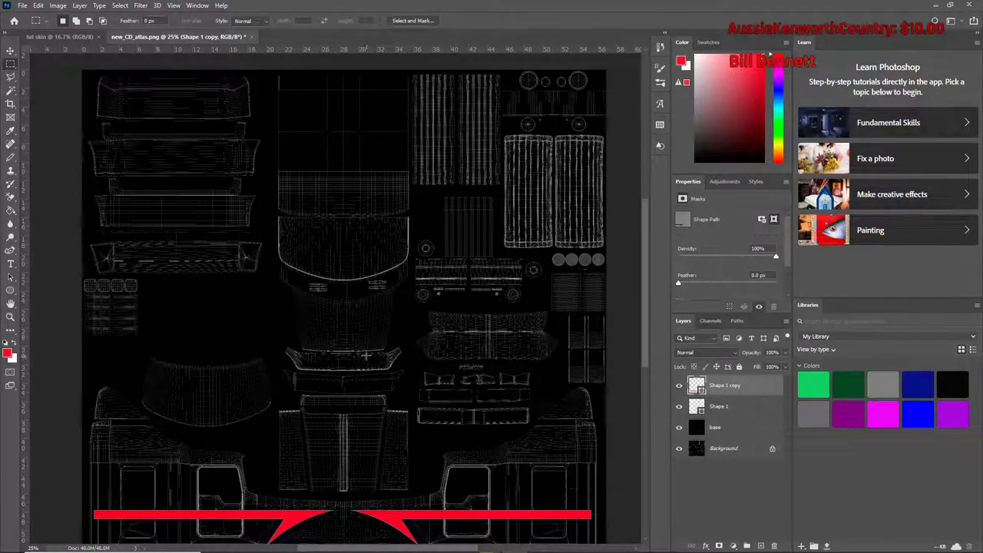
{"action": "scroll", "coordinate": [366, 353], "scroll_direction": "down", "scroll_amount": 3}
{"action": "scroll", "coordinate": [366, 353], "scroll_direction": "down", "scroll_amount": 5}
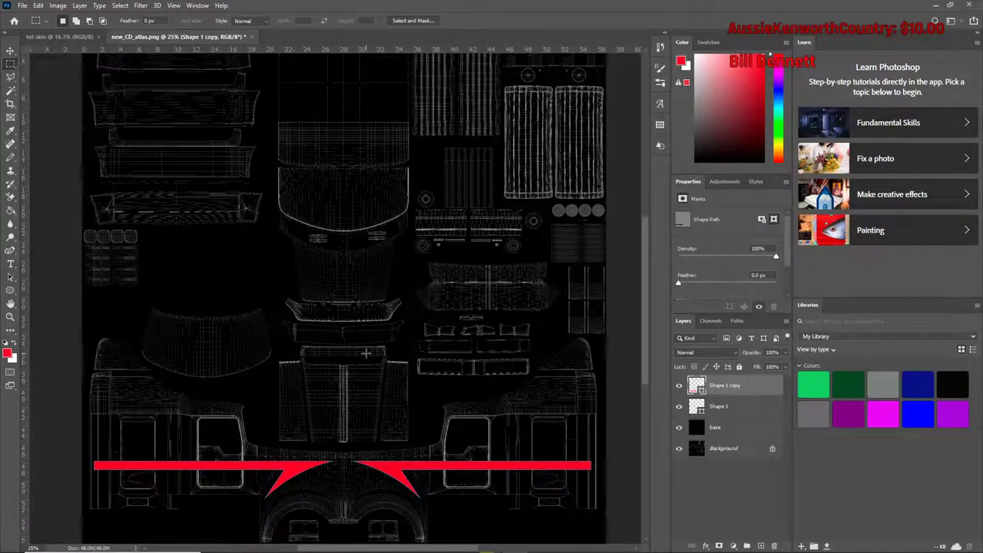
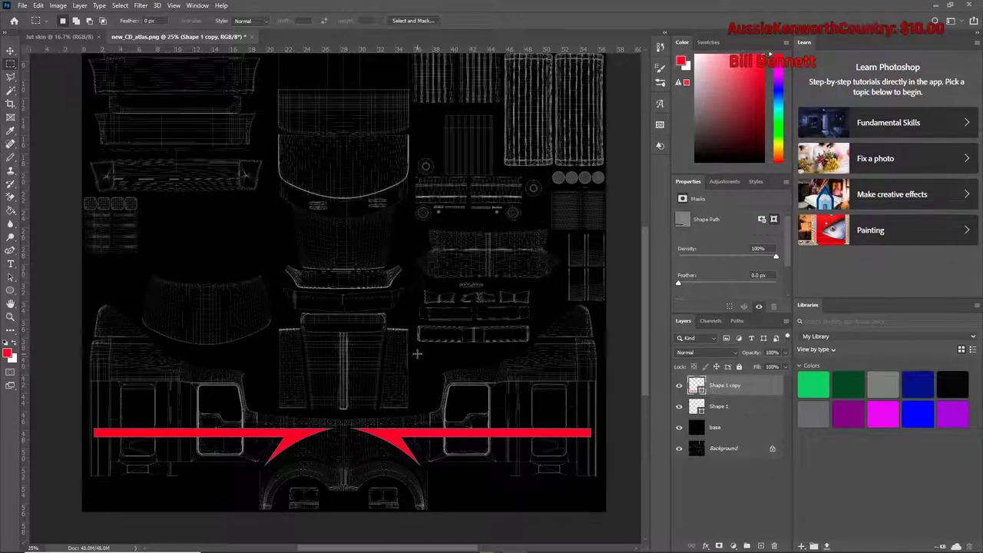
- Choose the standard Pen Tool for point-by-point shape drawing
{"action": "scroll", "coordinate": [417, 354], "scroll_direction": "up", "scroll_amount": 3}
{"action": "scroll", "coordinate": [417, 353], "scroll_direction": "down", "scroll_amount": 2}
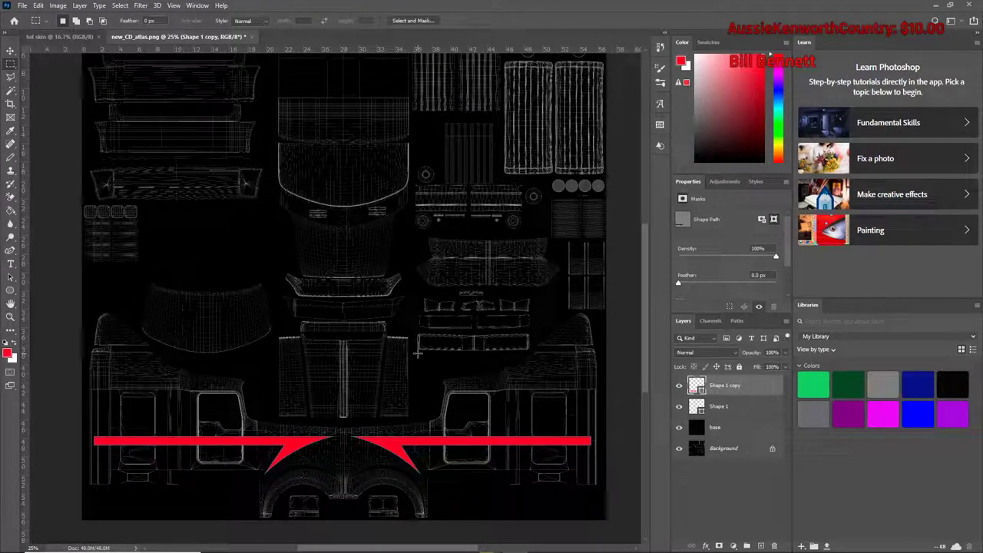
{"action": "scroll", "coordinate": [417, 353], "scroll_direction": "up", "scroll_amount": 5}
{"action": "scroll", "coordinate": [417, 357], "scroll_direction": "up", "scroll_amount": 1}
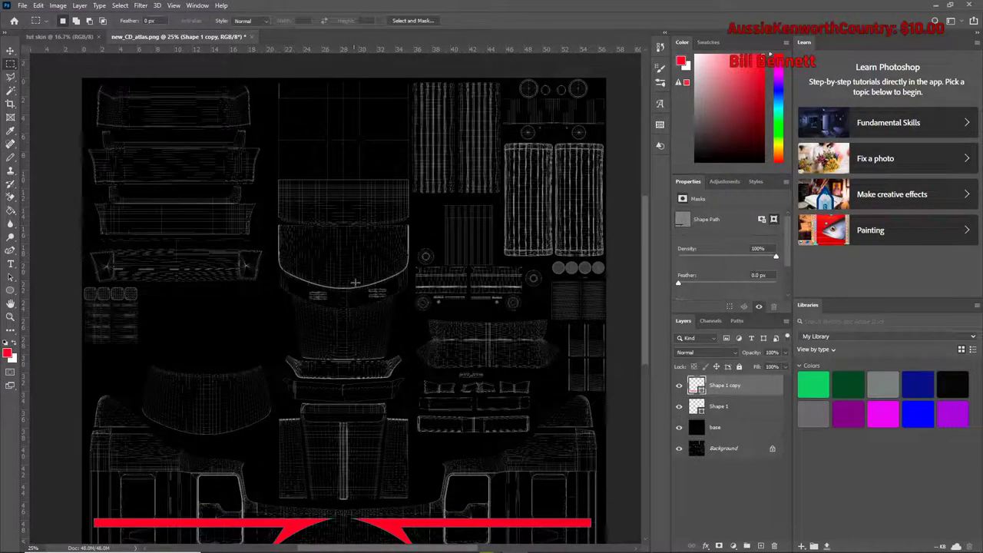
{"action": "scroll", "coordinate": [354, 279], "scroll_direction": "down", "scroll_amount": 1}
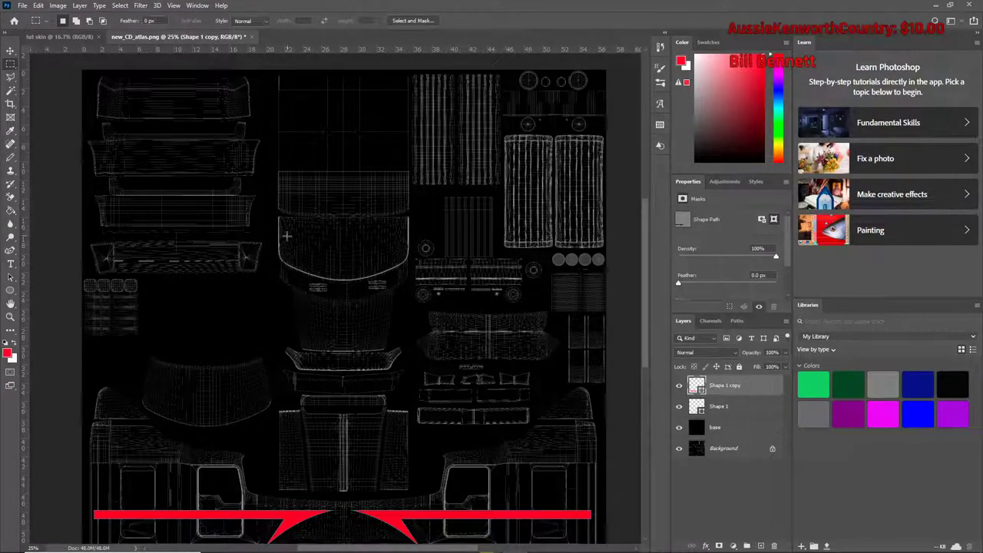
{"action": "scroll", "coordinate": [244, 286], "scroll_direction": "down", "scroll_amount": 1}
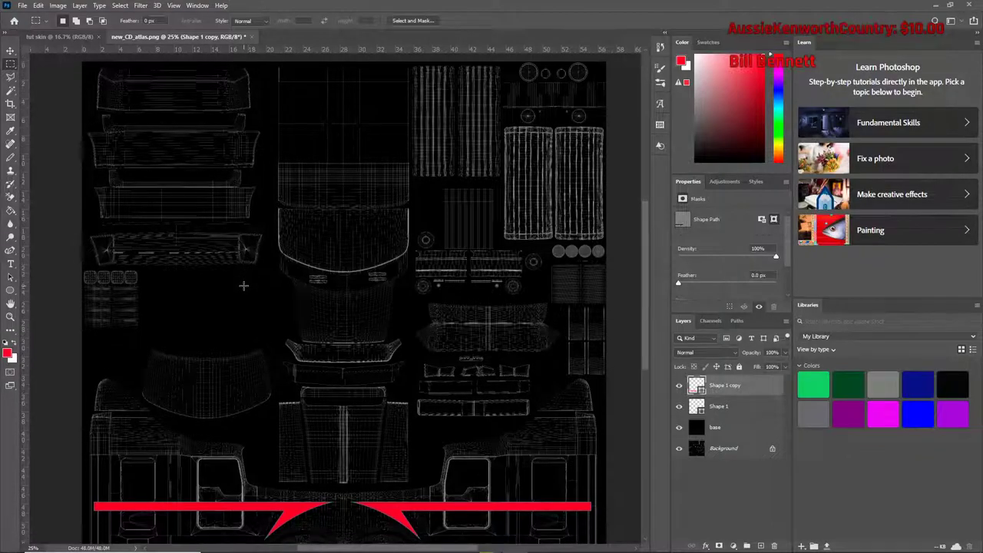
{"action": "scroll", "coordinate": [243, 285], "scroll_direction": "down", "scroll_amount": 2}
{"action": "scroll", "coordinate": [240, 289], "scroll_direction": "up", "scroll_amount": 2}
{"action": "scroll", "coordinate": [402, 301], "scroll_direction": "down", "scroll_amount": 1}
{"action": "scroll", "coordinate": [402, 301], "scroll_direction": "down", "scroll_amount": 2}
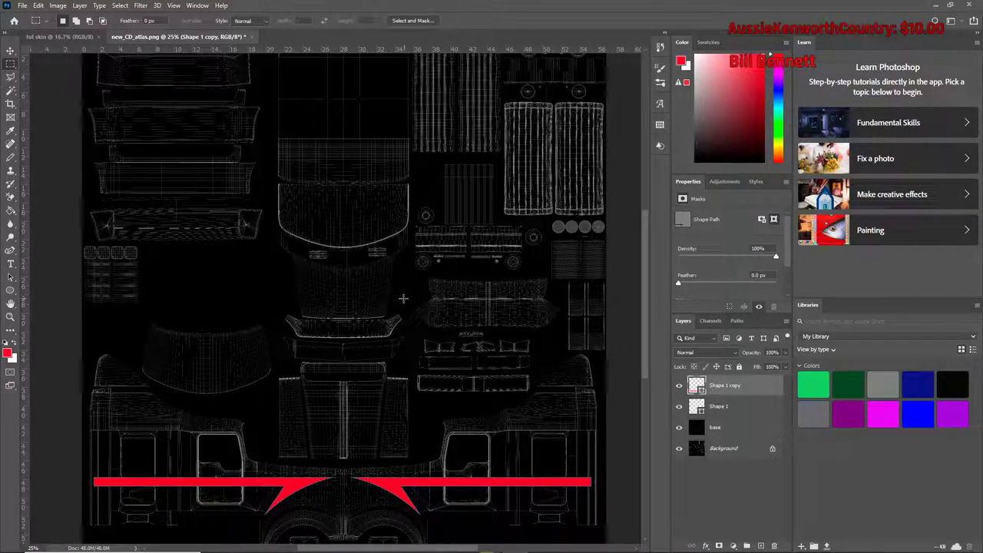
{"action": "scroll", "coordinate": [426, 306], "scroll_direction": "down", "scroll_amount": 2}
{"action": "scroll", "coordinate": [426, 306], "scroll_direction": "down", "scroll_amount": 2}
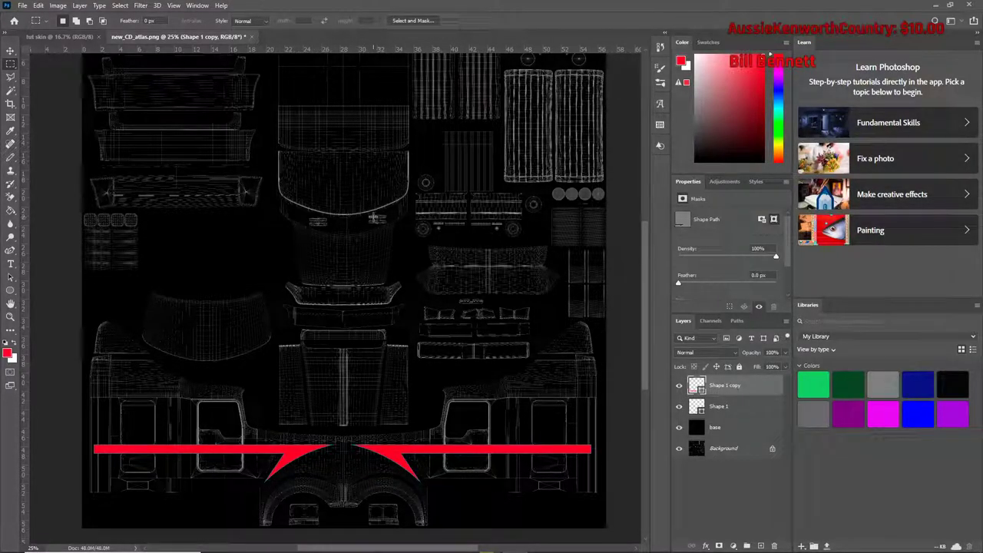
{"action": "scroll", "coordinate": [375, 218], "scroll_direction": "down", "scroll_amount": 3}
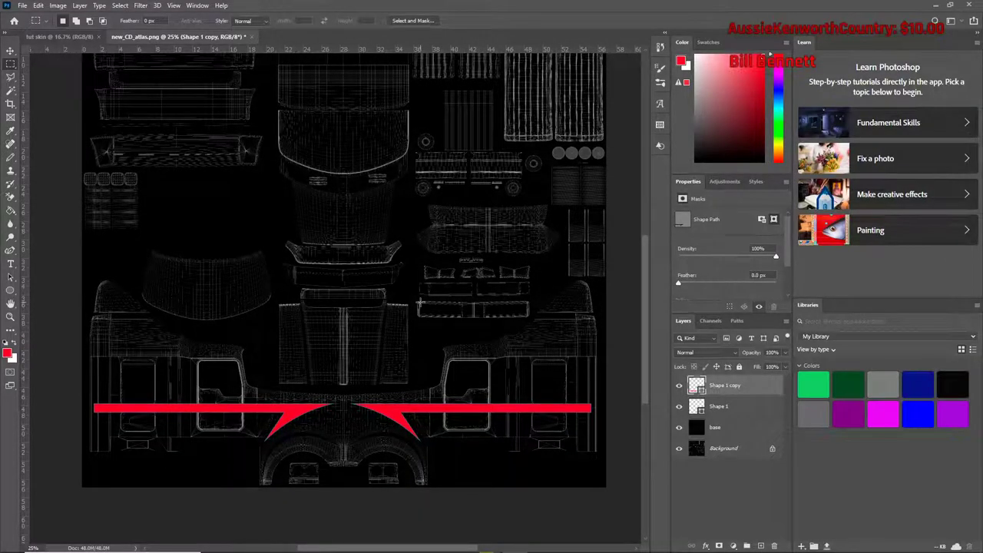
{"action": "scroll", "coordinate": [591, 374], "scroll_direction": "up", "scroll_amount": 2}
{"action": "scroll", "coordinate": [587, 373], "scroll_direction": "up", "scroll_amount": 2}
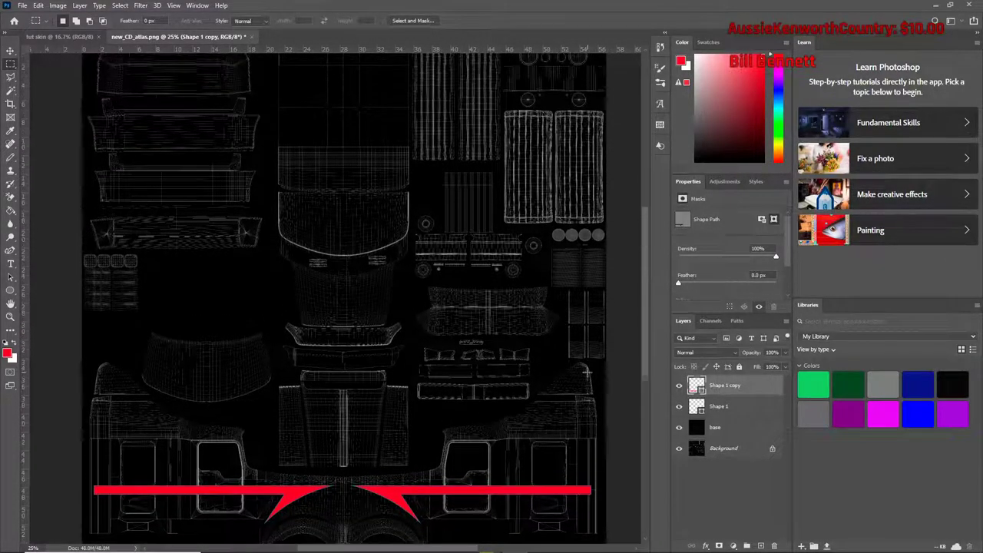
{"action": "scroll", "coordinate": [586, 372], "scroll_direction": "up", "scroll_amount": 4}
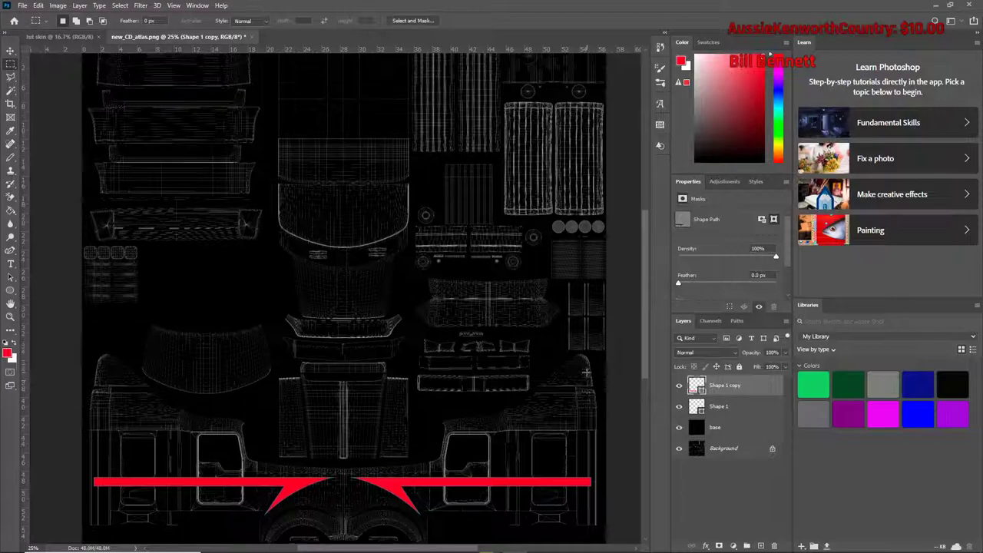
{"action": "scroll", "coordinate": [586, 373], "scroll_direction": "down", "scroll_amount": 2}
{"action": "scroll", "coordinate": [586, 372], "scroll_direction": "down", "scroll_amount": 5}
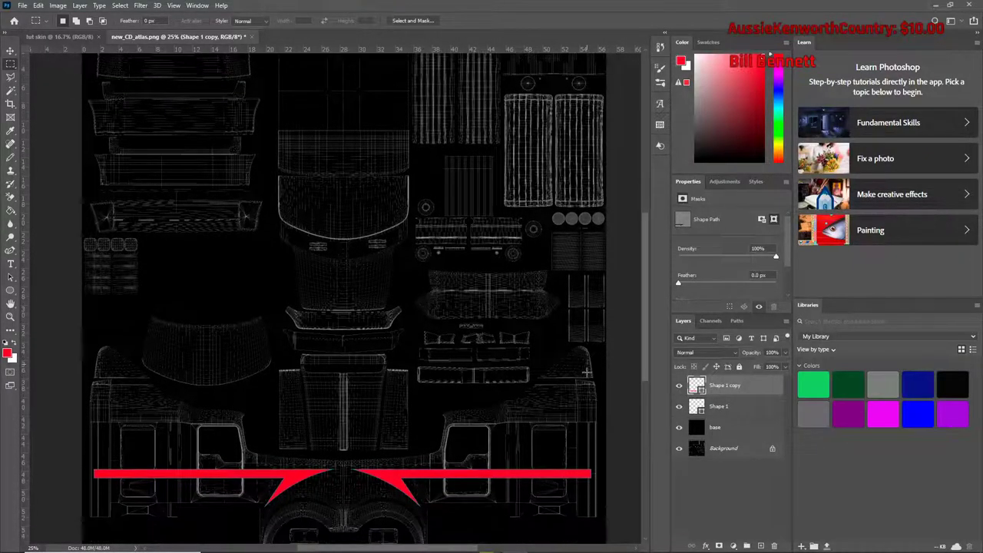
{"action": "scroll", "coordinate": [587, 372], "scroll_direction": "down", "scroll_amount": 1}
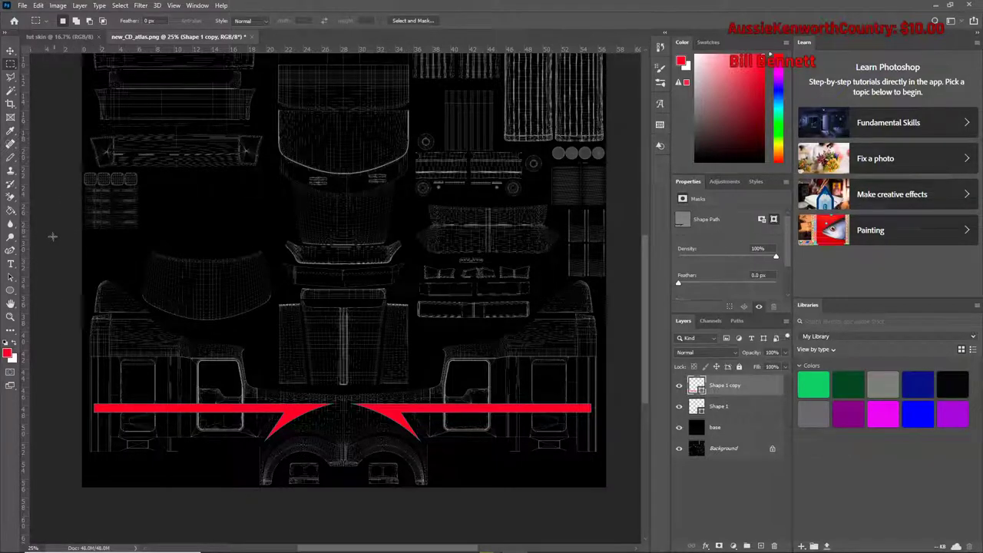
{"action": "left_click", "coordinate": [10, 251]}
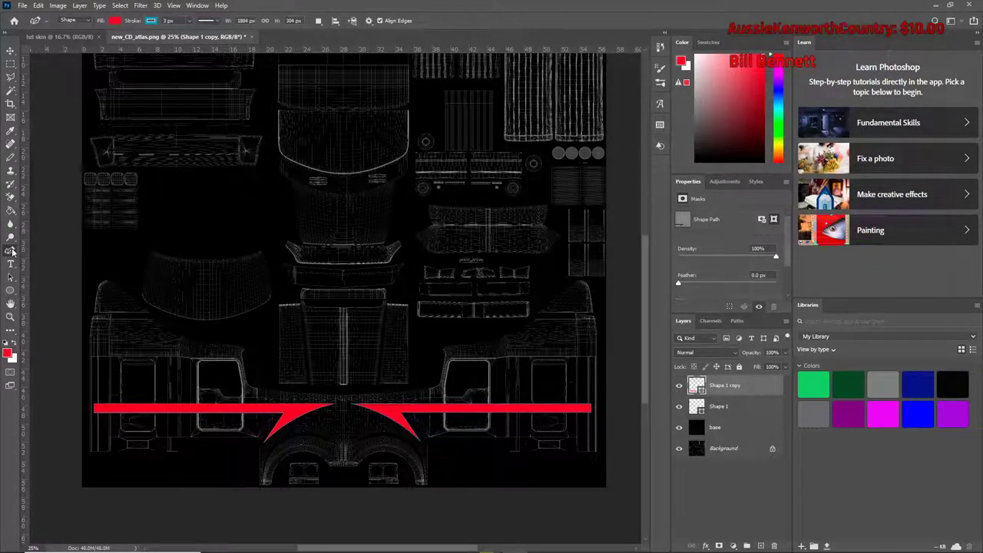
{"action": "right_click", "coordinate": [12, 251]}
{"action": "left_click", "coordinate": [50, 250]}
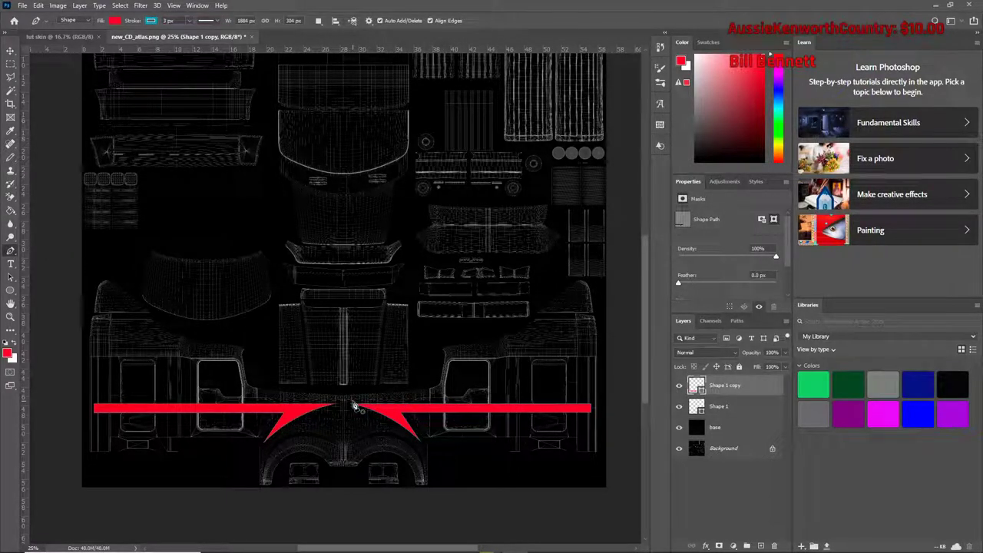
- Draw a closed stripe shape from the bar's centre notch right and up into the hook tip
{"action": "left_click", "coordinate": [353, 402]}
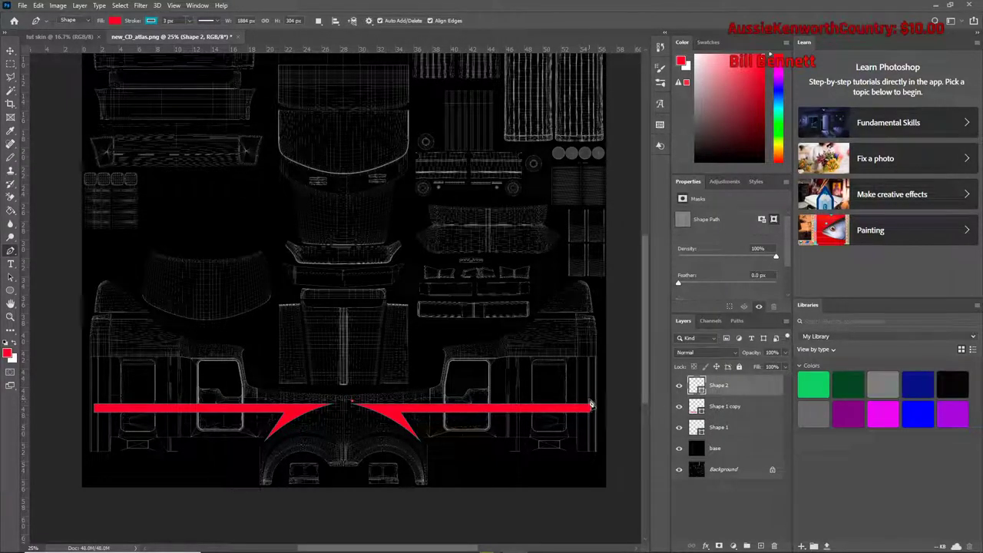
{"action": "left_click", "coordinate": [535, 400]}
{"action": "left_click", "coordinate": [575, 363]}
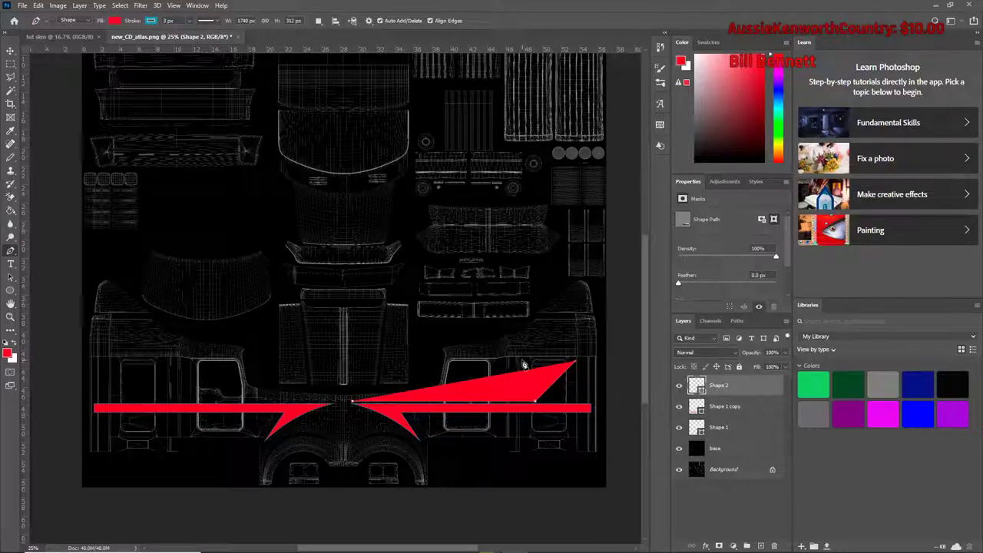
{"action": "left_click", "coordinate": [523, 361]}
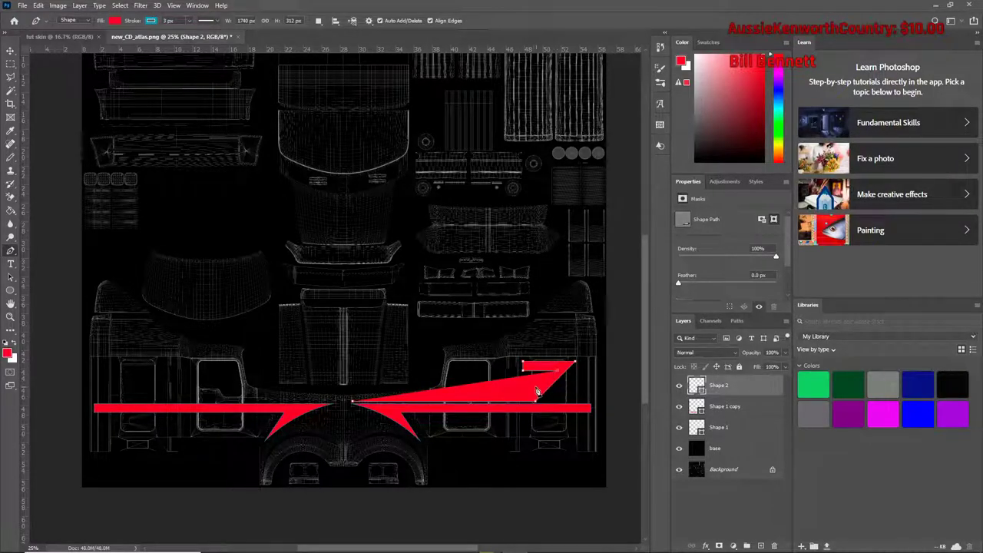
{"action": "left_click", "coordinate": [534, 398]}
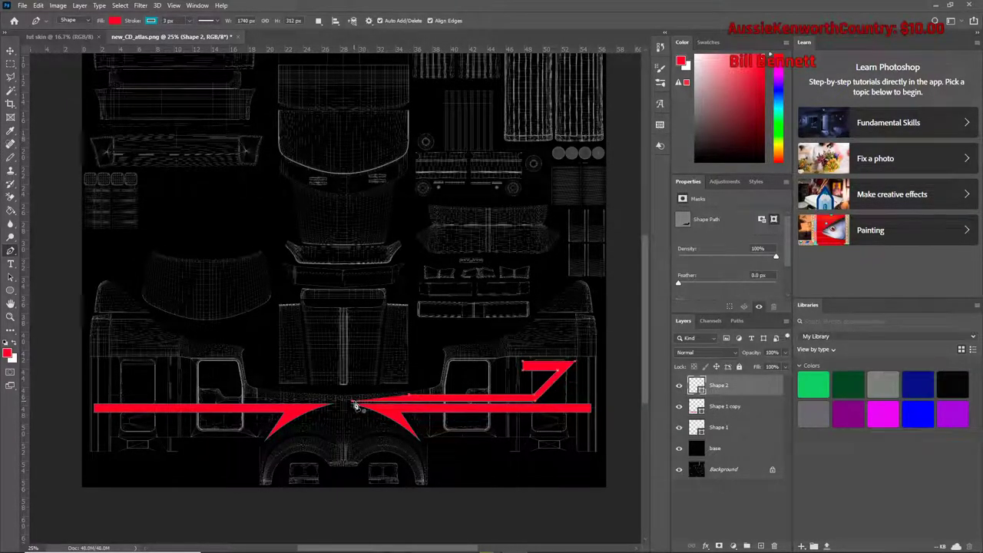
{"action": "left_click", "coordinate": [355, 402]}
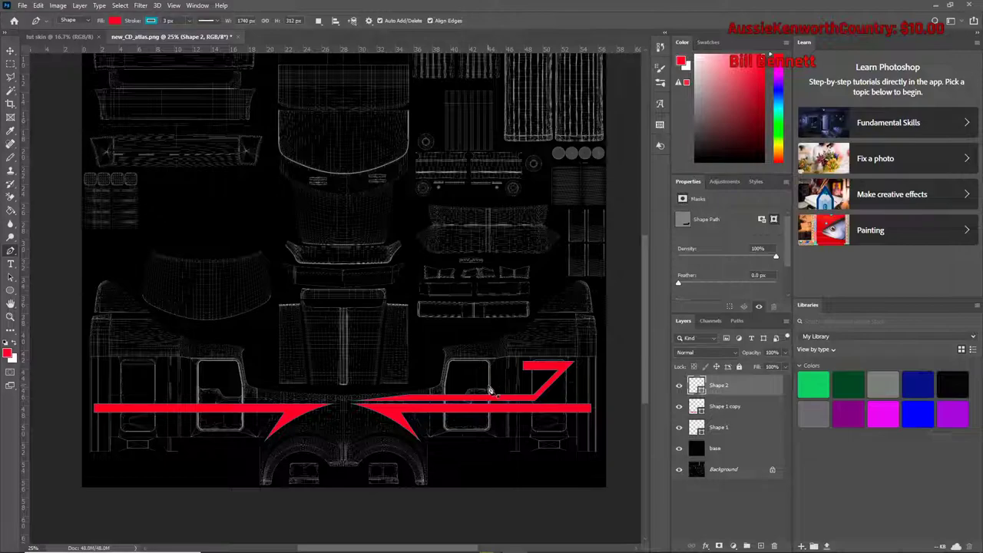
- Fill the Shape 2 stripe light grey and compare it hidden and shown
{"action": "left_click", "coordinate": [114, 20]}
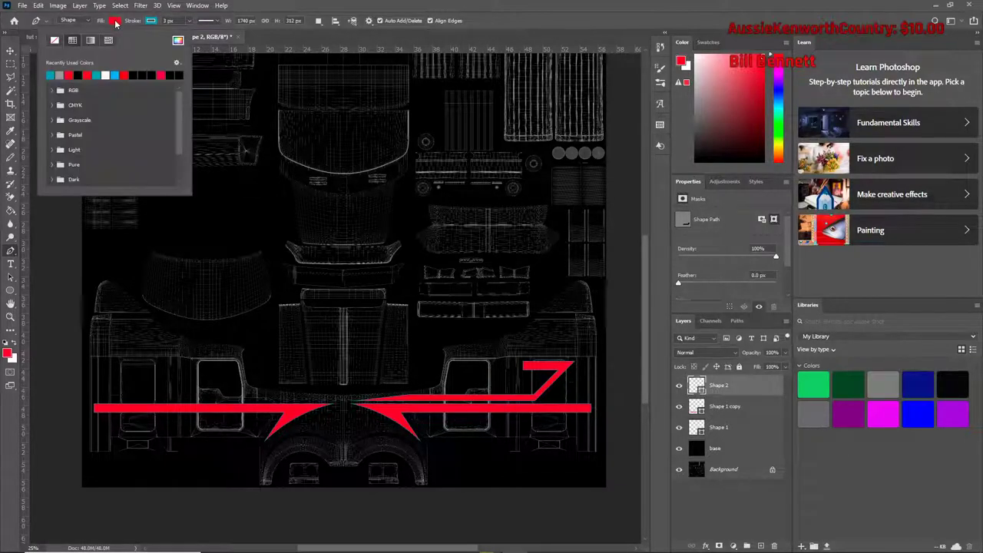
{"action": "left_click", "coordinate": [105, 75]}
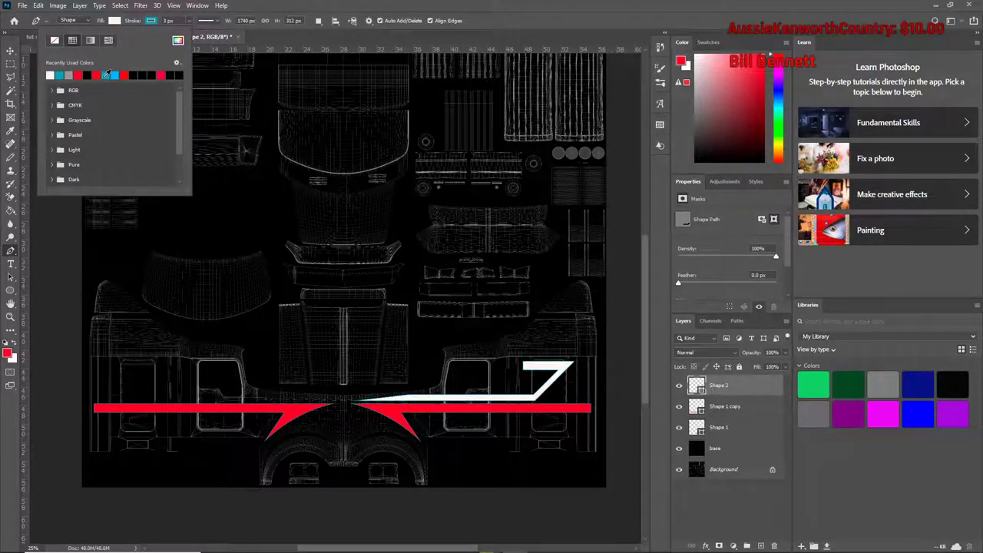
{"action": "left_click", "coordinate": [124, 75]}
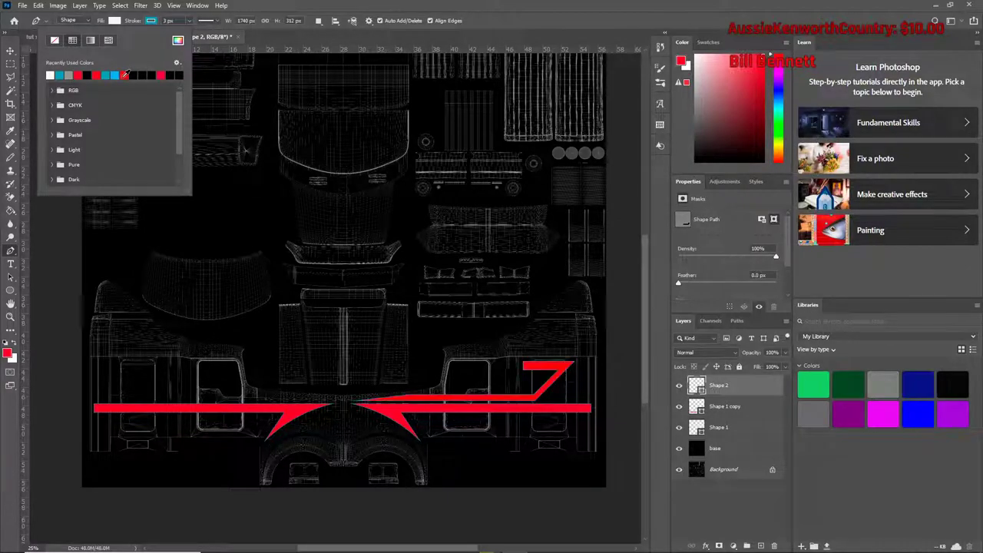
{"action": "left_click", "coordinate": [92, 74]}
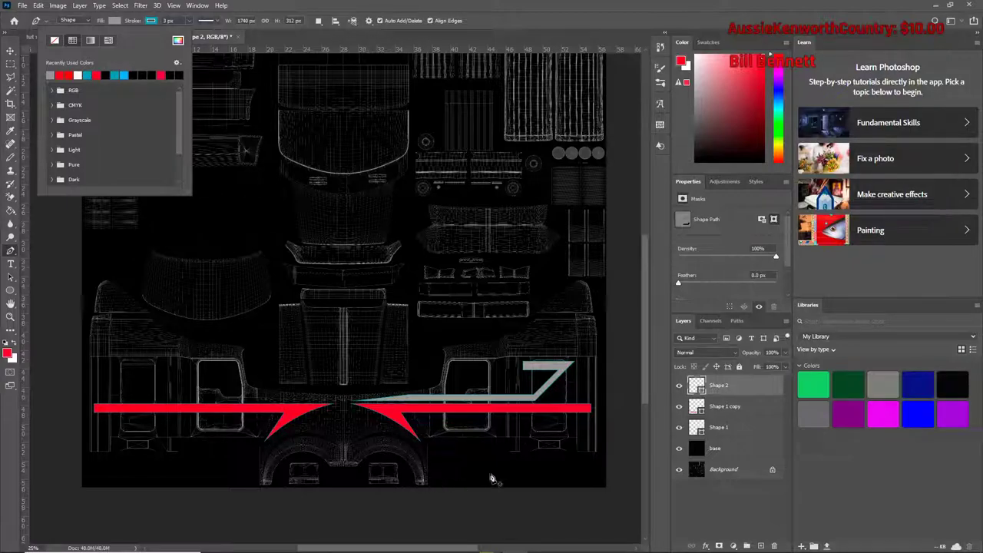
{"action": "left_click", "coordinate": [599, 520]}
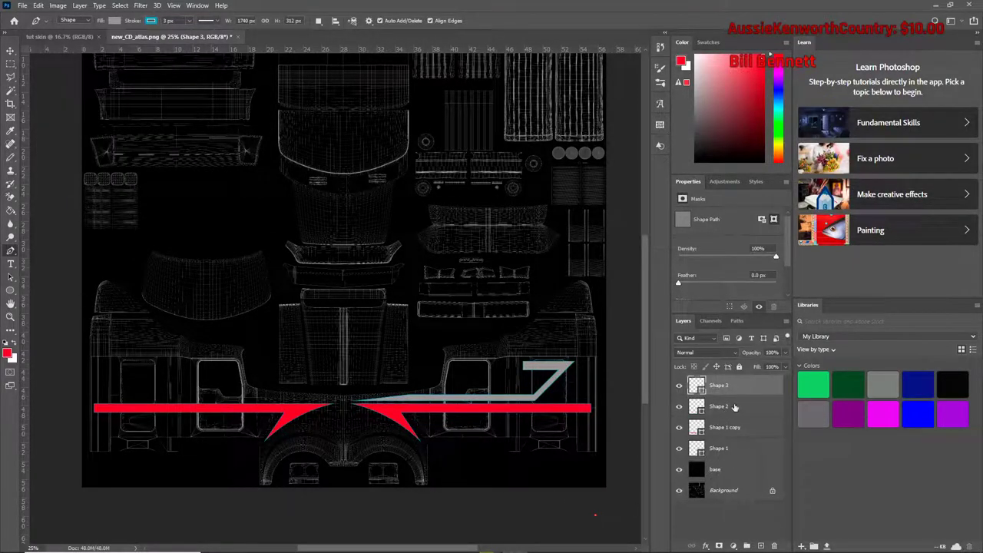
{"action": "left_click", "coordinate": [679, 407]}
{"action": "left_click", "coordinate": [678, 409]}
{"action": "left_click", "coordinate": [679, 409]}
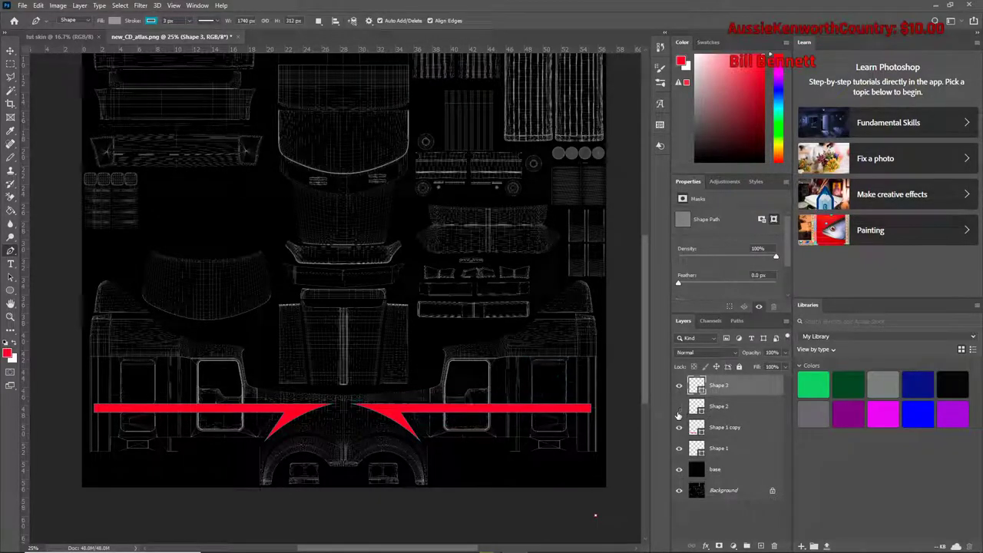
{"action": "left_click", "coordinate": [679, 409]}
{"action": "left_click", "coordinate": [679, 409]}
{"action": "left_click", "coordinate": [679, 408]}
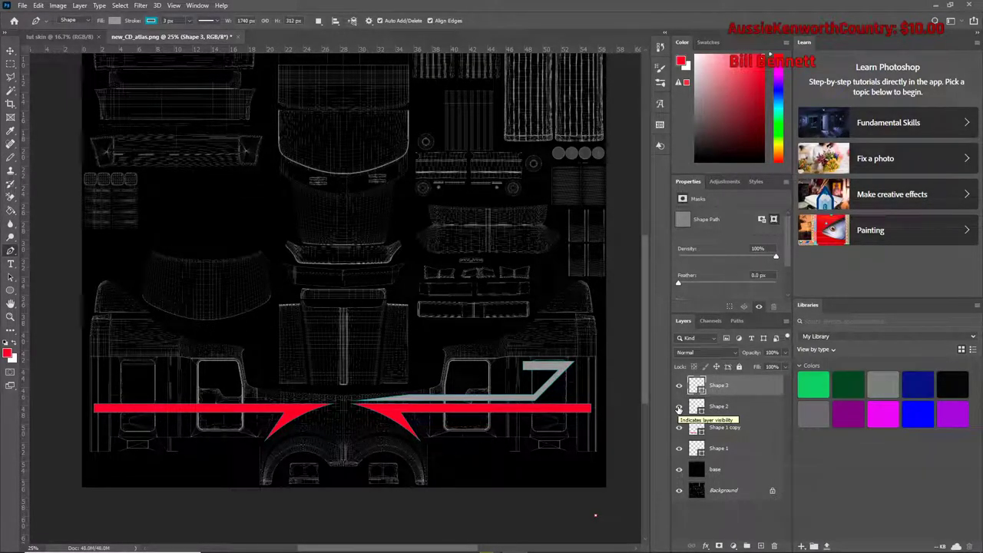
- Delete the stray Shape 3 layer and hide the grey Shape 2 stripe
{"action": "left_click", "coordinate": [679, 386]}
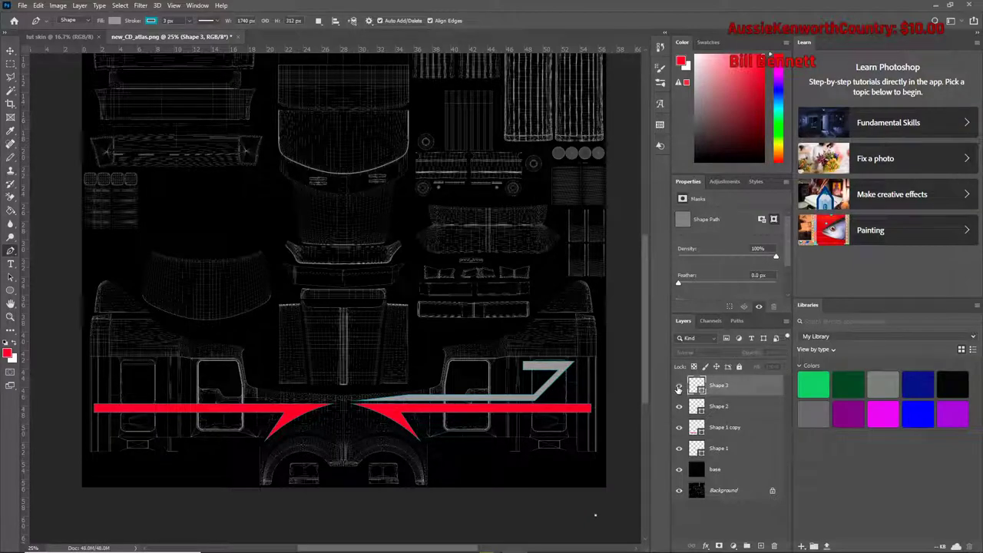
{"action": "left_click", "coordinate": [679, 387]}
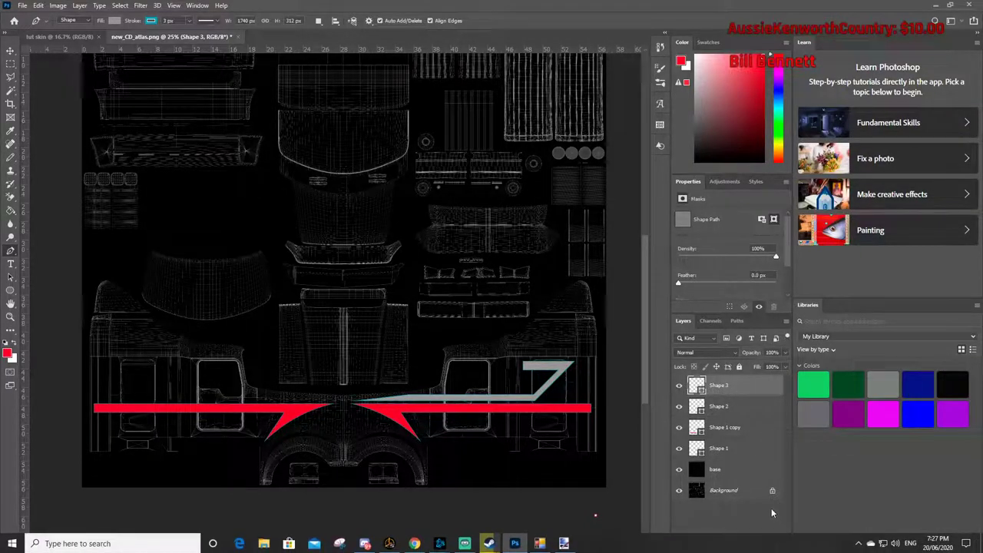
{"action": "left_click", "coordinate": [783, 546]}
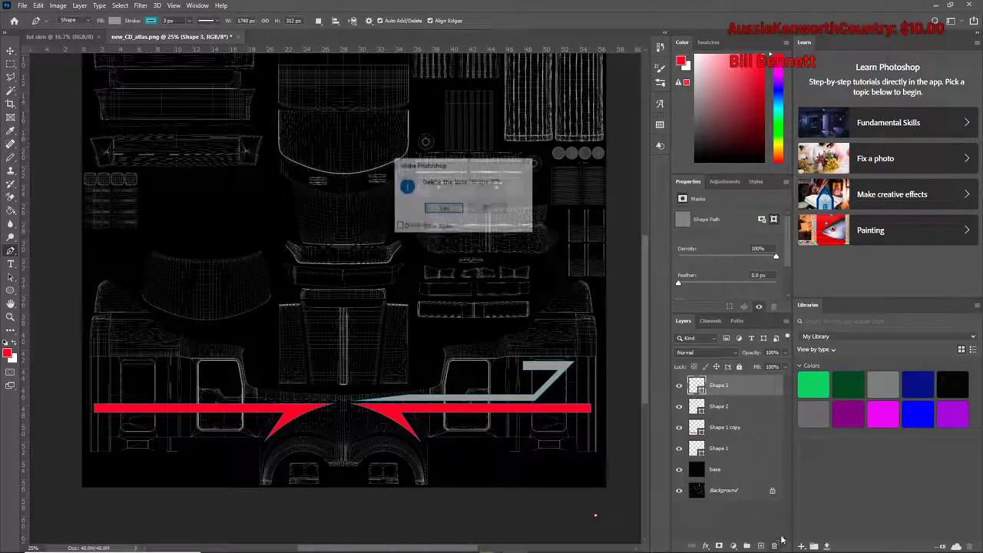
{"action": "left_click", "coordinate": [444, 209]}
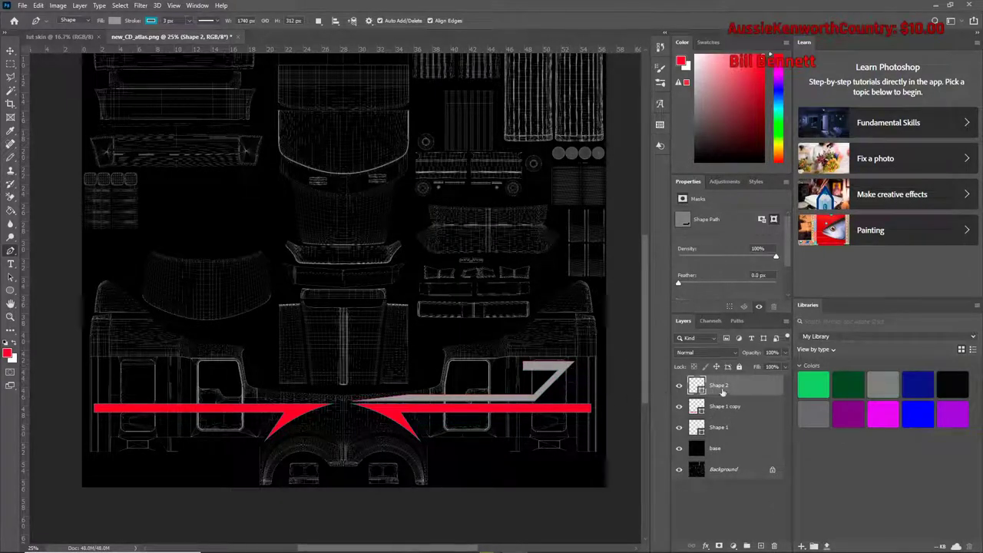
{"action": "left_click", "coordinate": [679, 387]}
- Show Shape 2 again and duplicate it as a Shape 2 copy layer
{"action": "left_click", "coordinate": [679, 386]}
{"action": "right_click", "coordinate": [748, 389]}
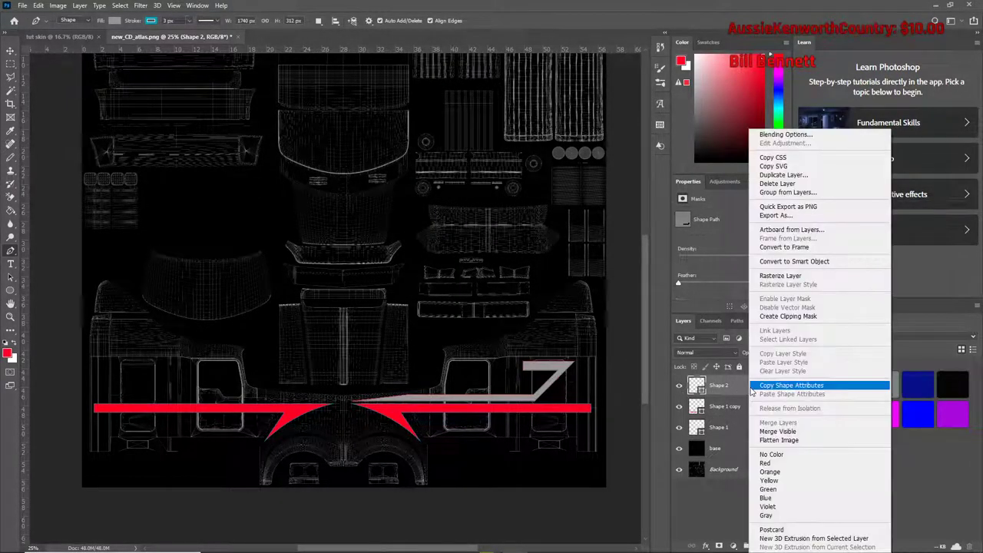
{"action": "left_click", "coordinate": [783, 174]}
{"action": "left_click", "coordinate": [576, 157]}
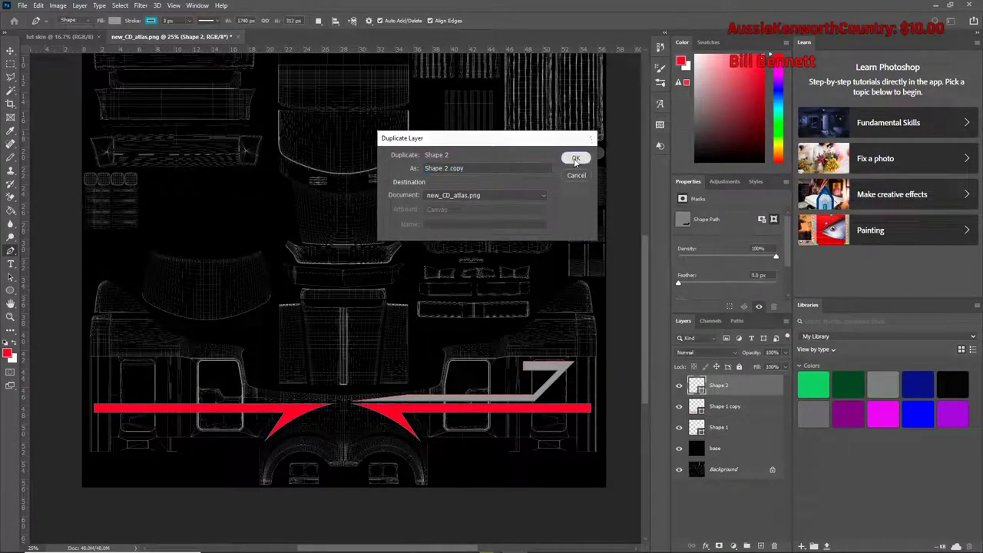
- Flip the Shape 2 copy horizontally and move it to the left side
{"action": "left_click", "coordinate": [11, 63]}
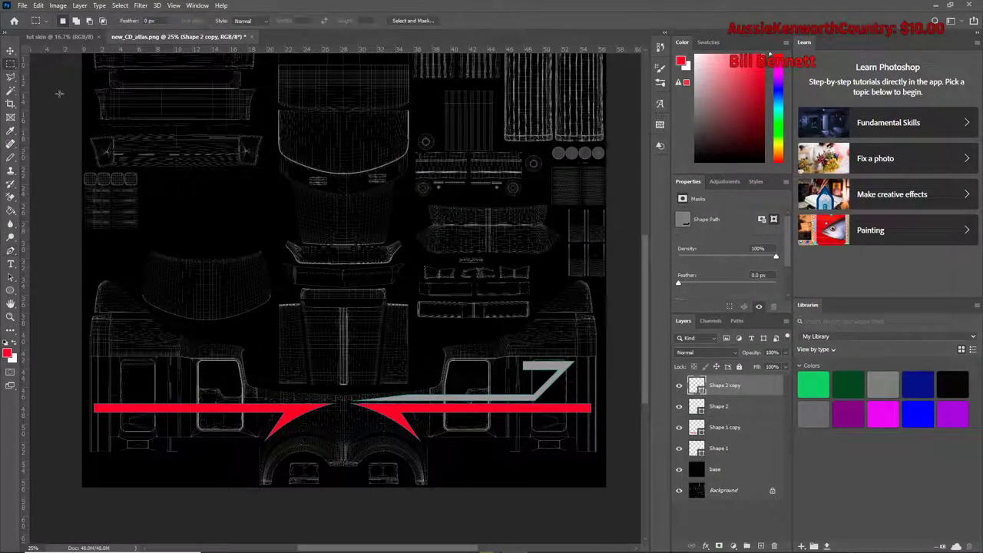
{"action": "right_click", "coordinate": [447, 401]}
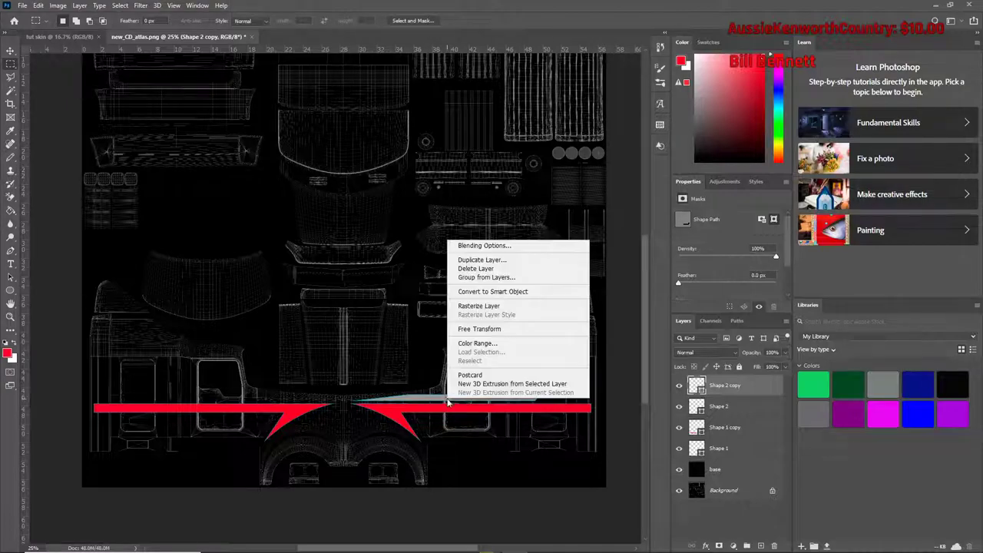
{"action": "left_click", "coordinate": [482, 329]}
{"action": "right_click", "coordinate": [480, 389]}
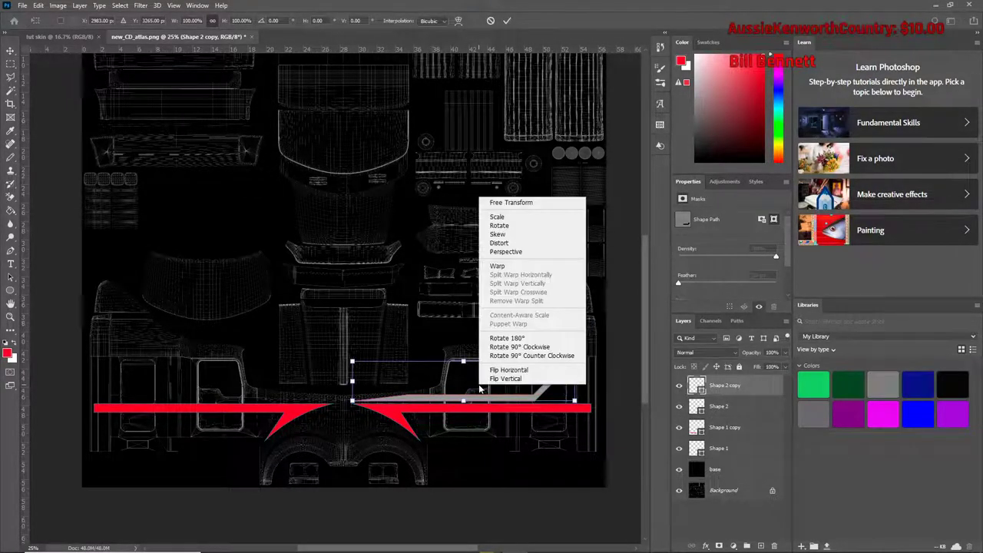
{"action": "left_click", "coordinate": [501, 373]}
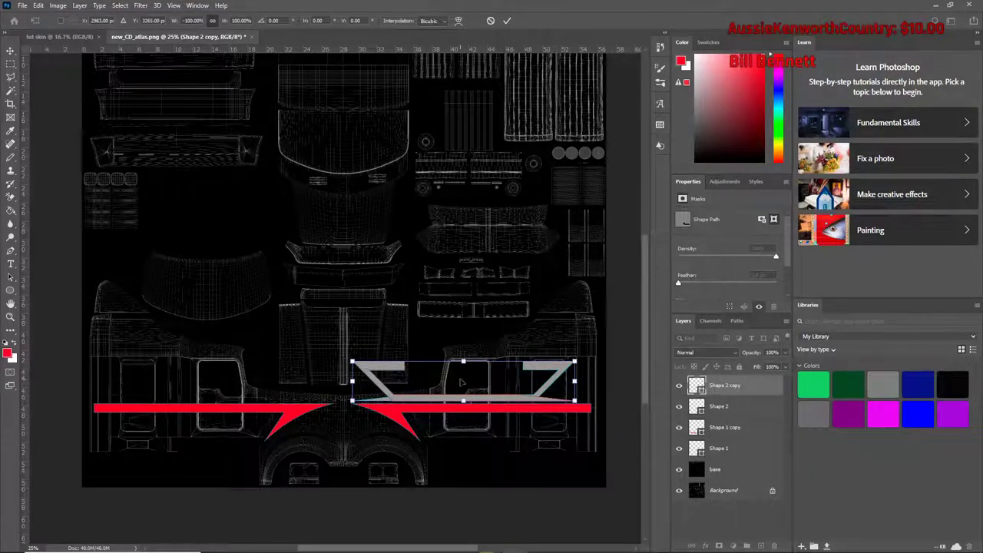
{"action": "left_click_drag", "start_coordinate": [457, 379], "coordinate": [235, 381]}
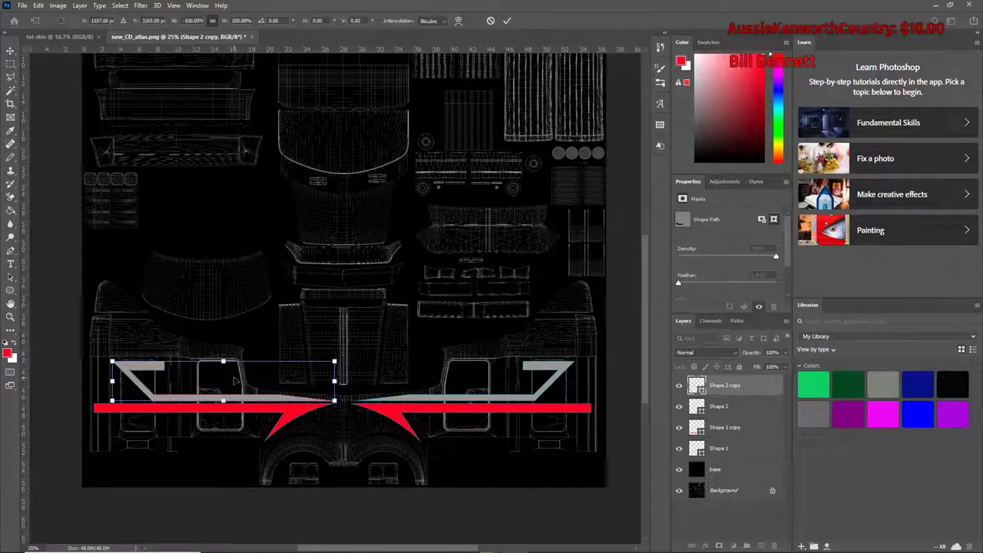
{"action": "key", "text": "Return"}
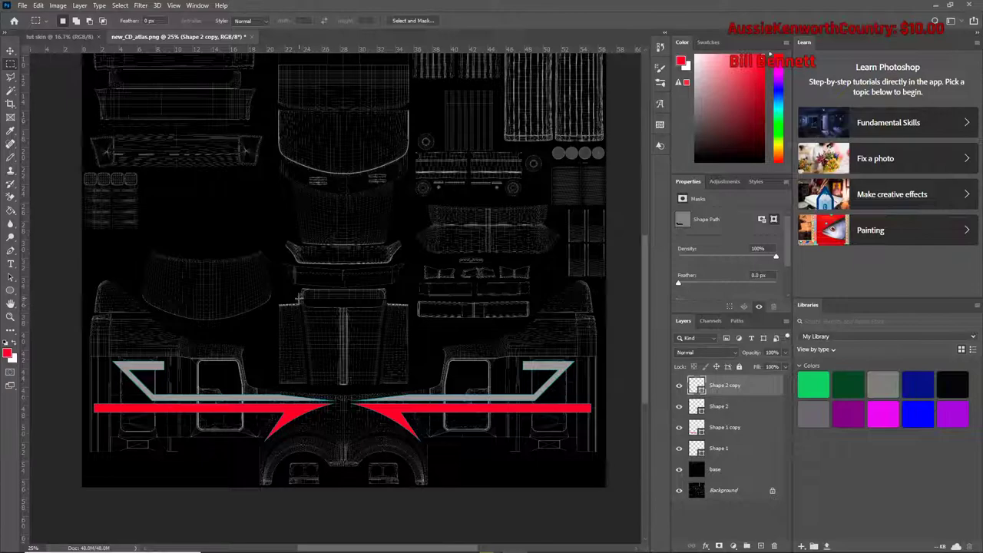
{"action": "left_click", "coordinate": [11, 77]}
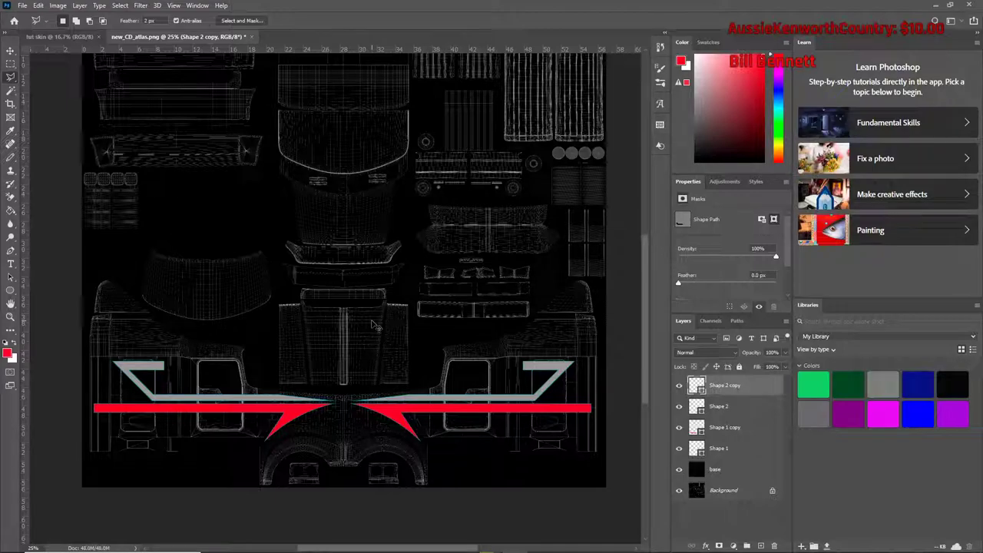
{"action": "key", "text": "ctrl+plus"}
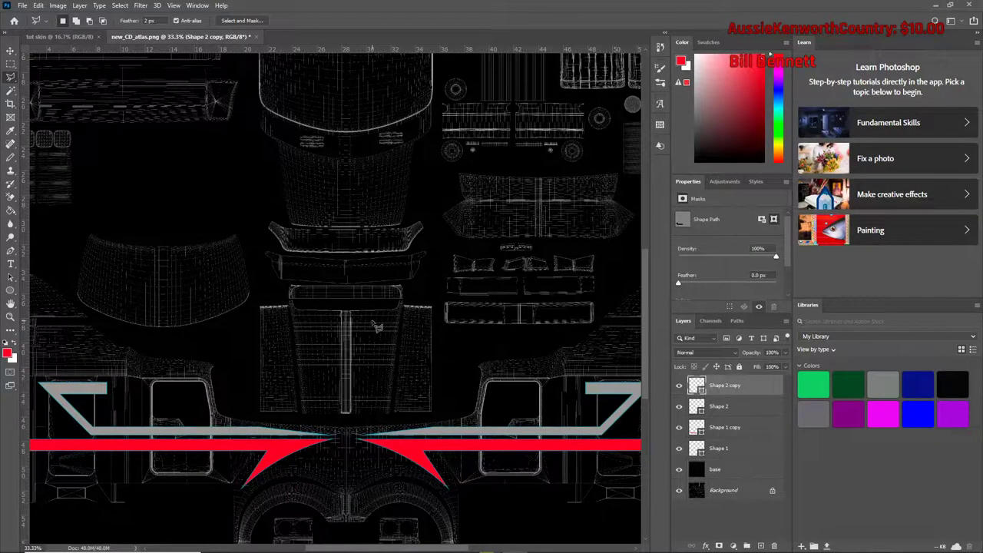
{"action": "right_click", "coordinate": [12, 77]}
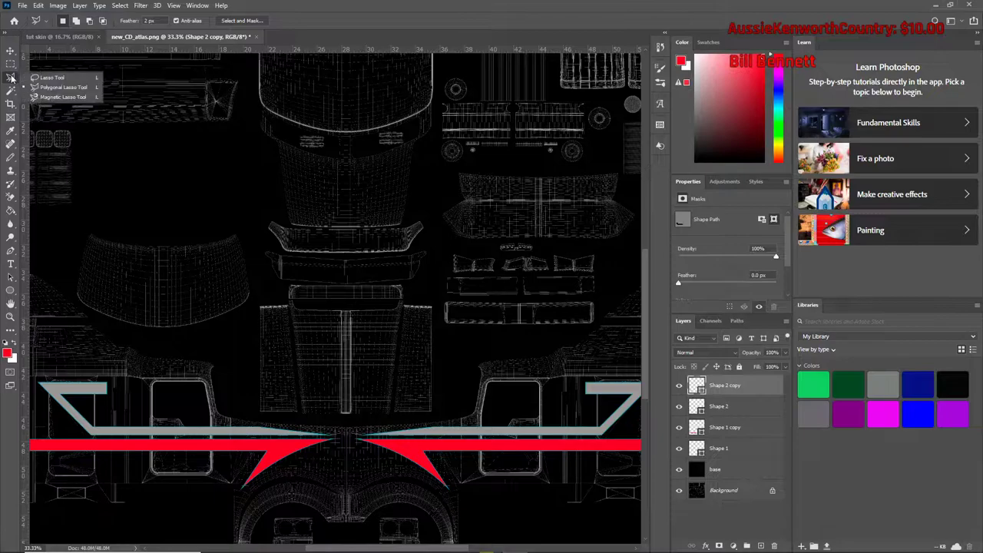
{"action": "left_click", "coordinate": [55, 89]}
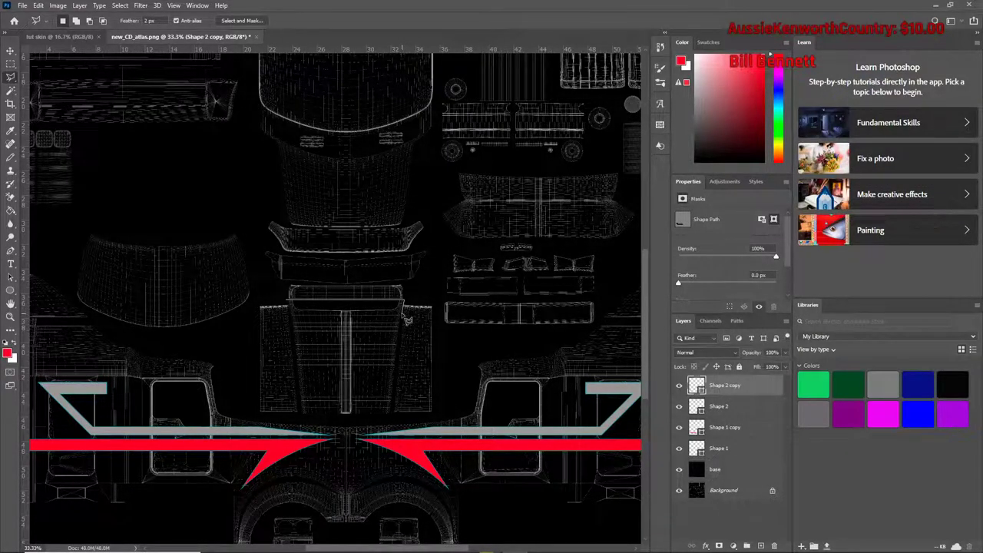
{"action": "left_click", "coordinate": [401, 321]}
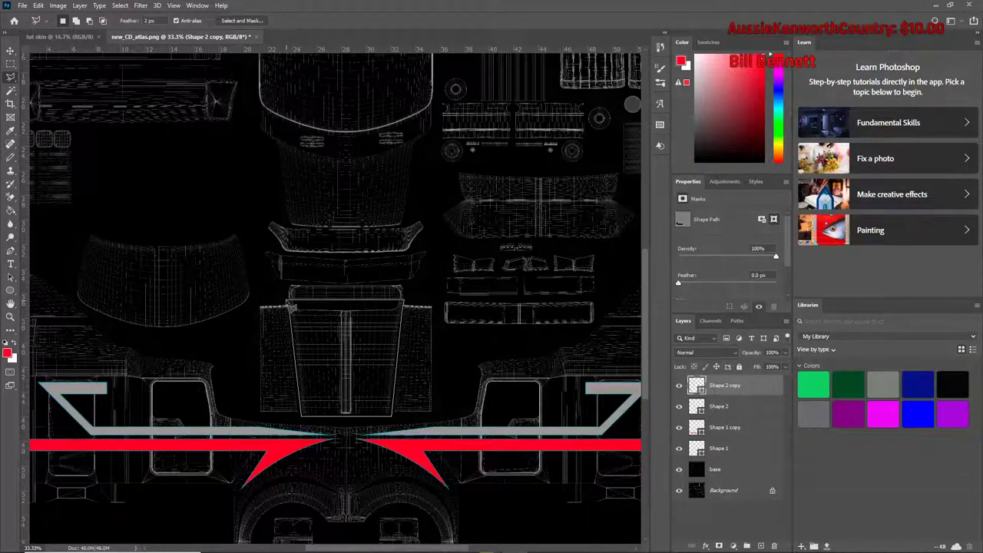
{"action": "right_click", "coordinate": [293, 307]}
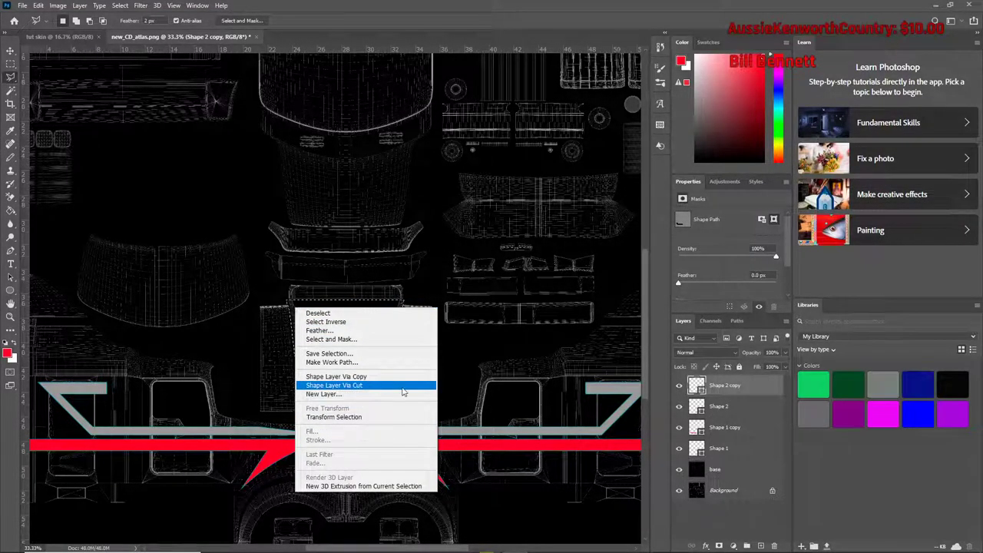
{"action": "left_click", "coordinate": [455, 380]}
{"action": "right_click", "coordinate": [361, 342]}
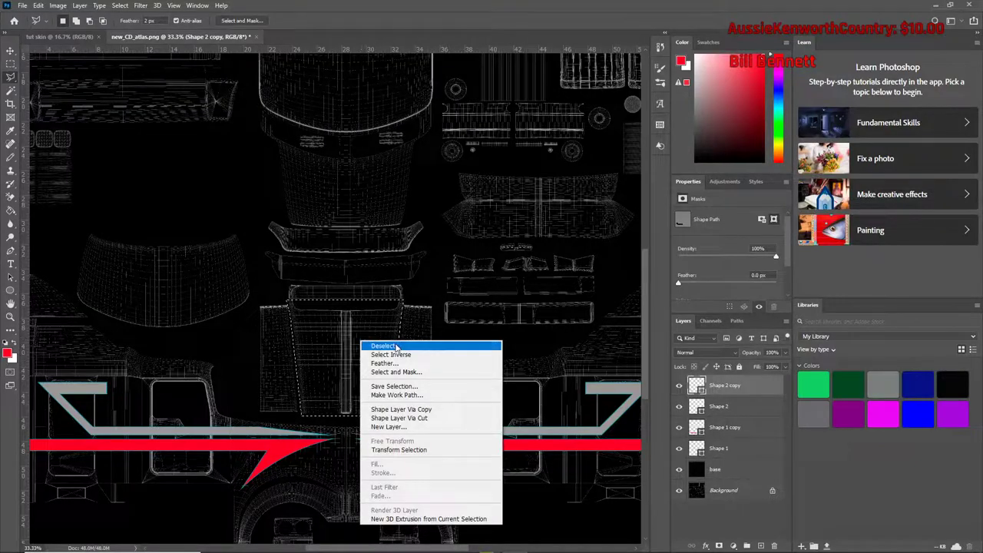
{"action": "left_click", "coordinate": [396, 347]}
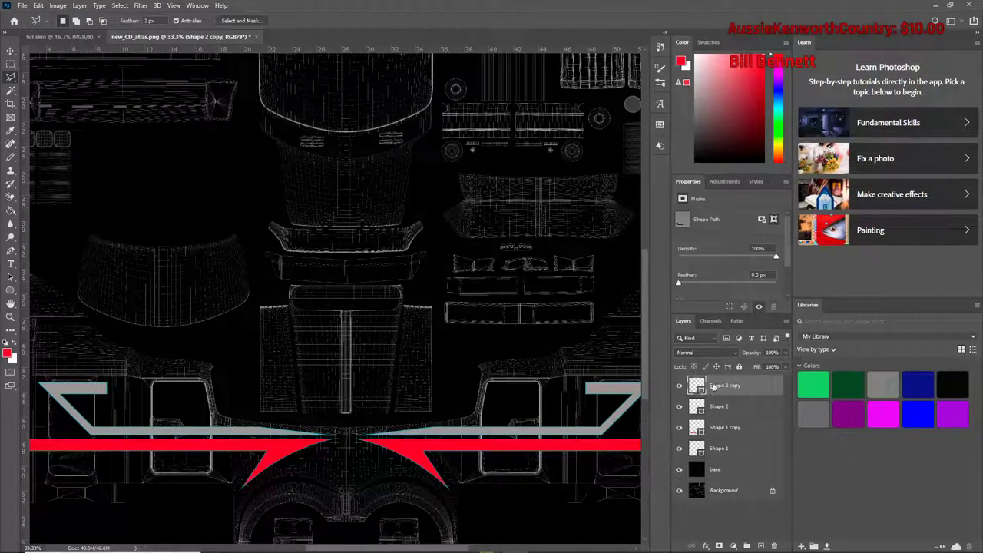
{"action": "left_click", "coordinate": [749, 407]}
{"action": "left_click", "coordinate": [750, 393]}
{"action": "left_click", "coordinate": [749, 408]}
{"action": "left_click", "coordinate": [752, 393]}
- Add a new layer and select the grille area with a Polygonal Lasso outline
{"action": "left_click", "coordinate": [761, 546]}
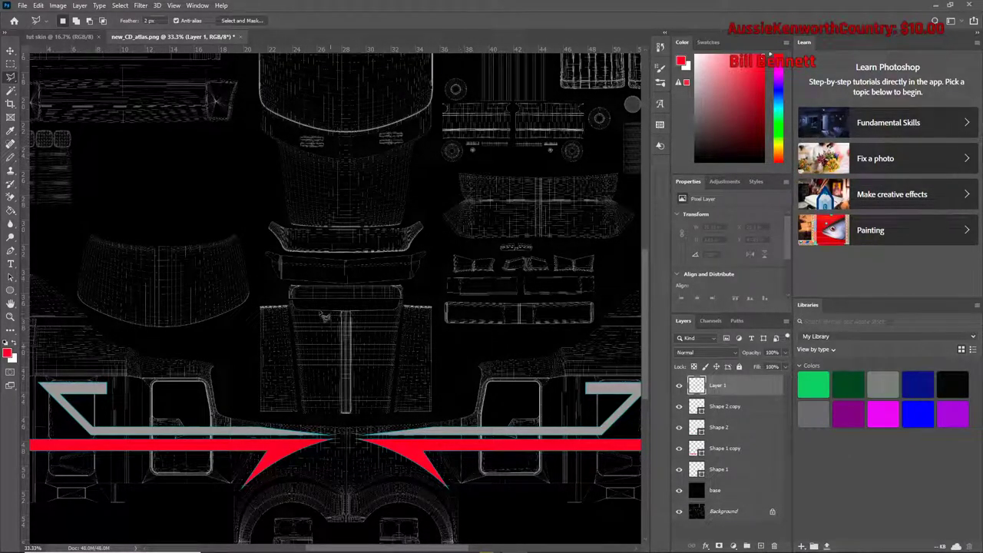
{"action": "left_click", "coordinate": [373, 302]}
{"action": "left_click", "coordinate": [402, 301]}
{"action": "left_click", "coordinate": [394, 416]}
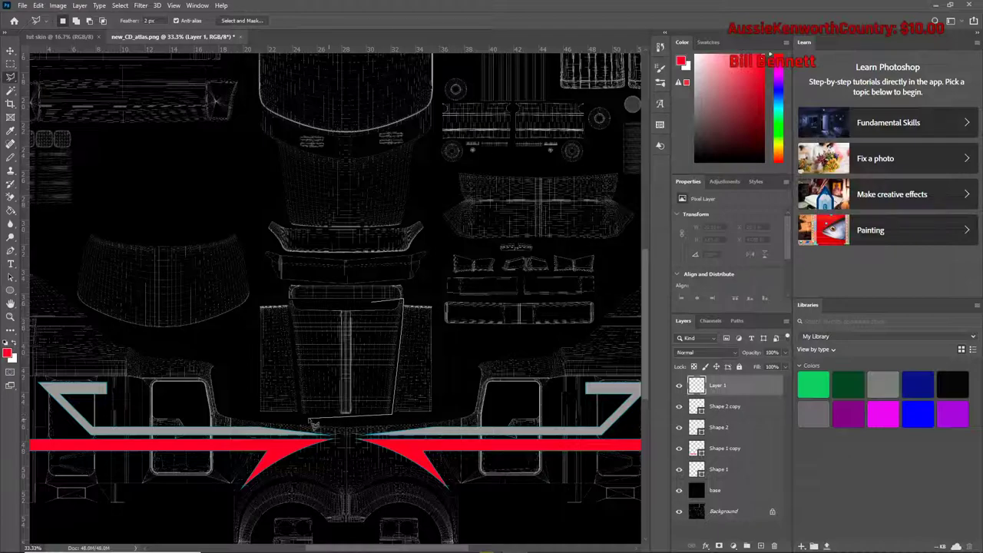
{"action": "left_click", "coordinate": [298, 416]}
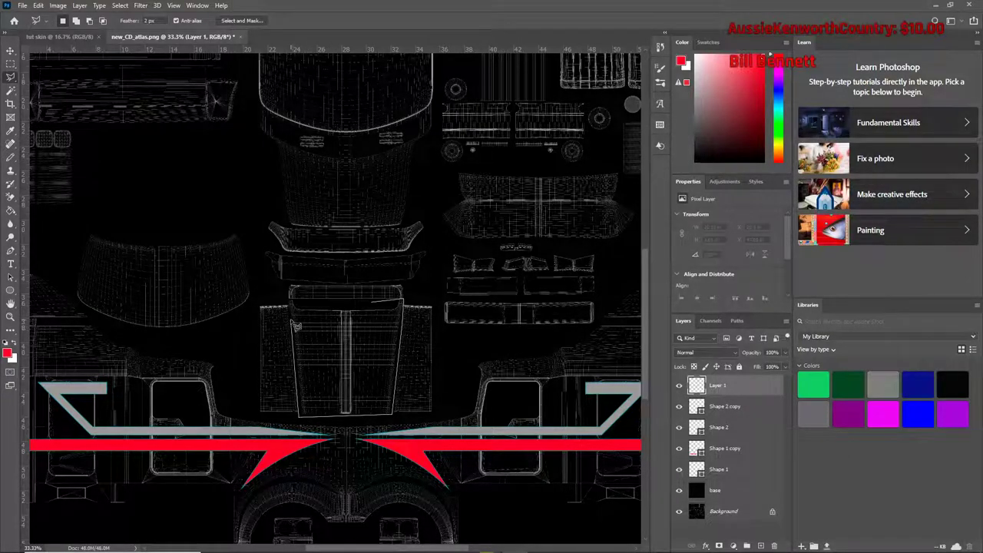
{"action": "left_click", "coordinate": [289, 301]}
{"action": "left_click", "coordinate": [372, 302]}
- Fill the grille selection with near-black #050505
{"action": "right_click", "coordinate": [372, 305]}
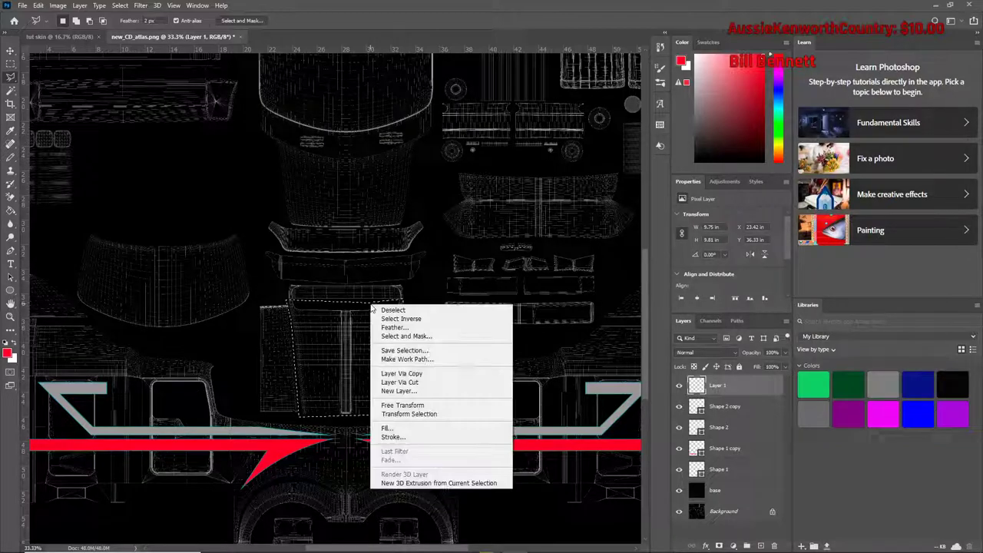
{"action": "left_click", "coordinate": [399, 428]}
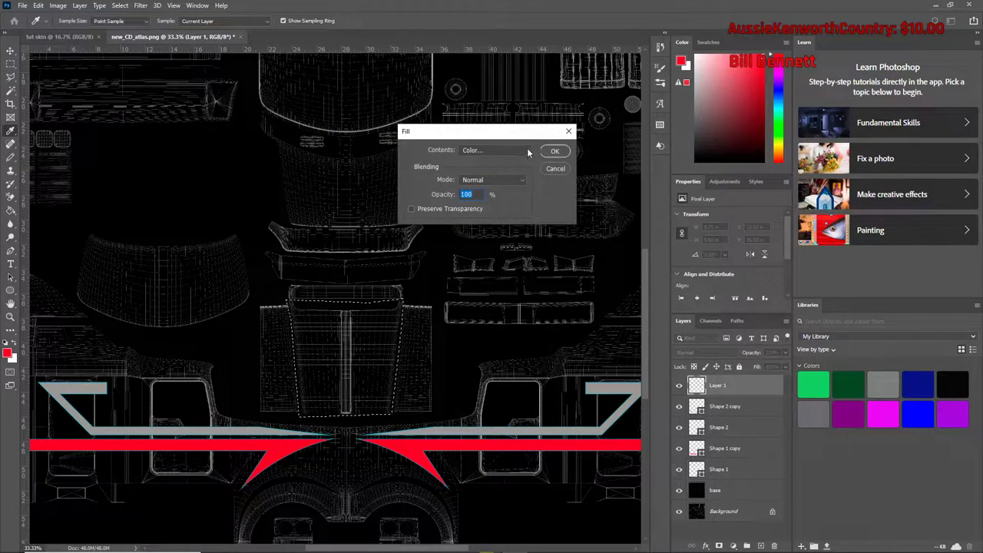
{"action": "left_click", "coordinate": [491, 150]}
{"action": "left_click", "coordinate": [486, 178]}
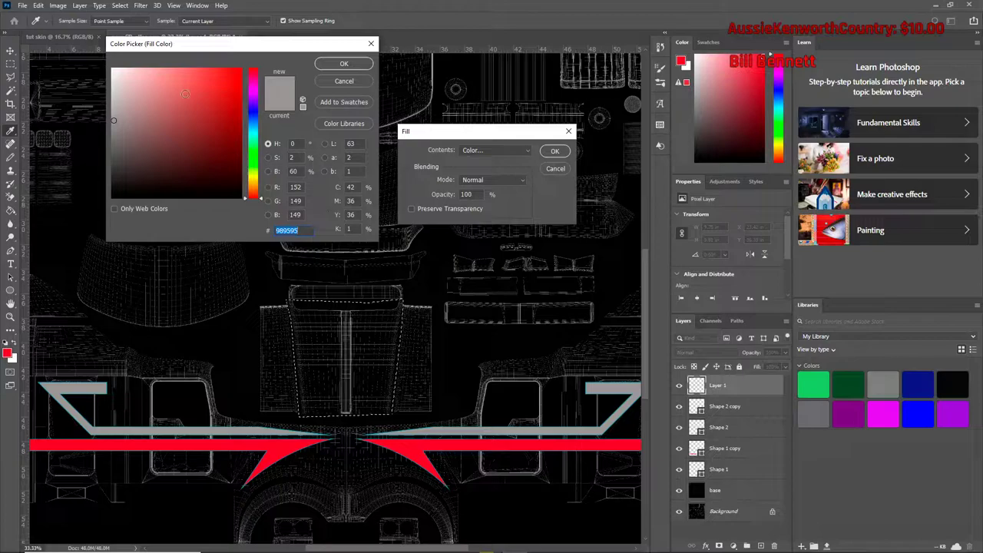
{"action": "mouse_move", "coordinate": [177, 92]}
{"action": "left_mouse_down"}
{"action": "mouse_move", "coordinate": [146, 115]}
{"action": "mouse_move", "coordinate": [114, 196]}
{"action": "left_mouse_up"}
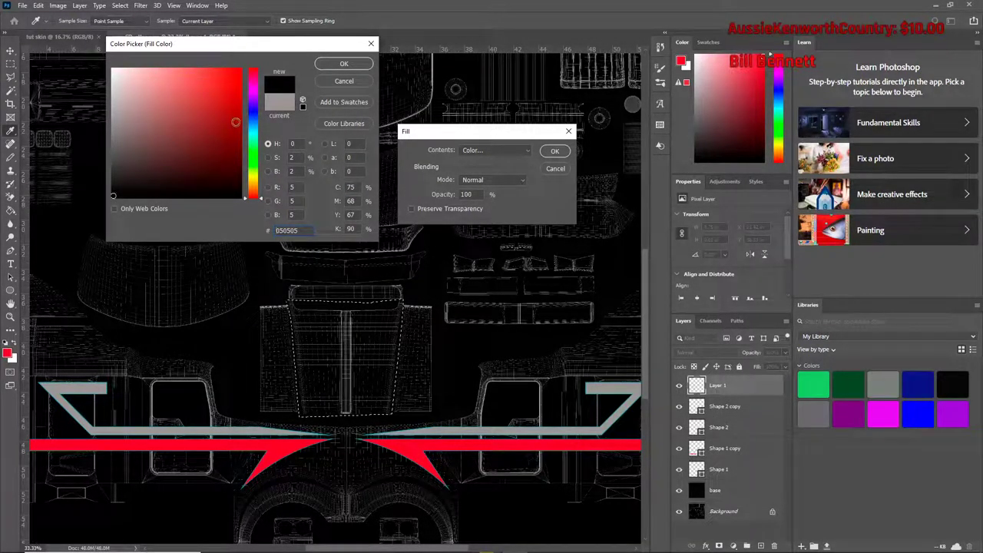
{"action": "left_click", "coordinate": [358, 65]}
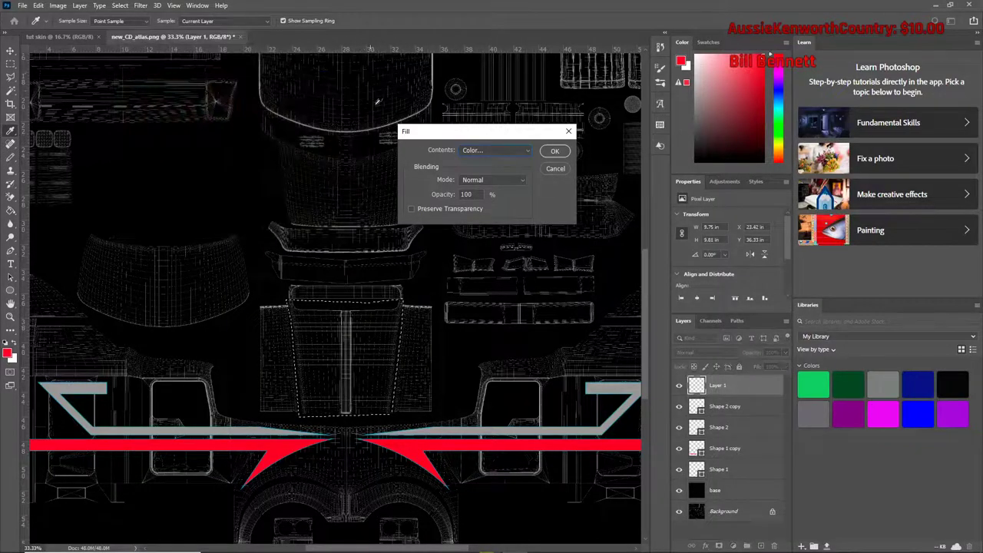
{"action": "left_click", "coordinate": [554, 150]}
- Deselect the filled area and switch between the Shape 2 copy and Layer 1 layers
{"action": "right_click", "coordinate": [350, 332]}
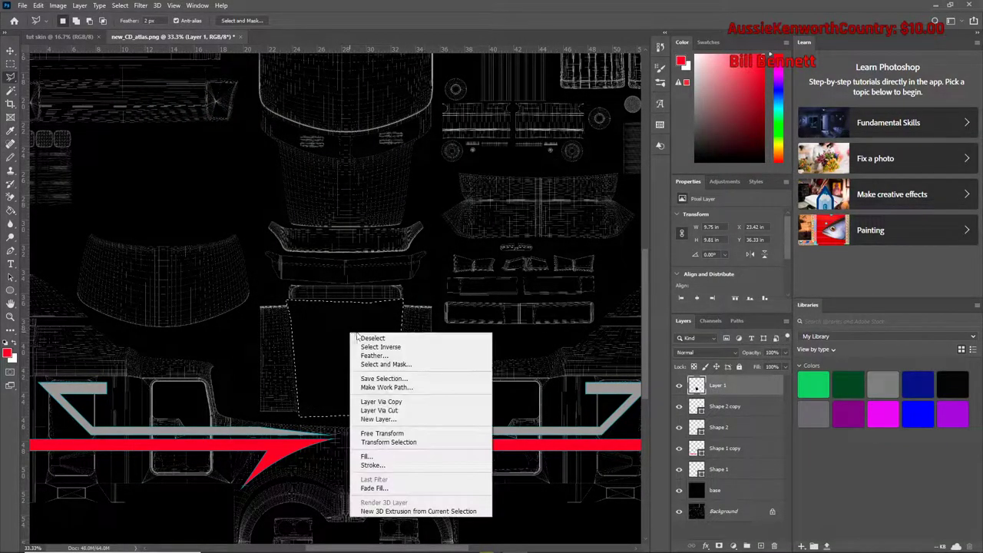
{"action": "left_click", "coordinate": [375, 341]}
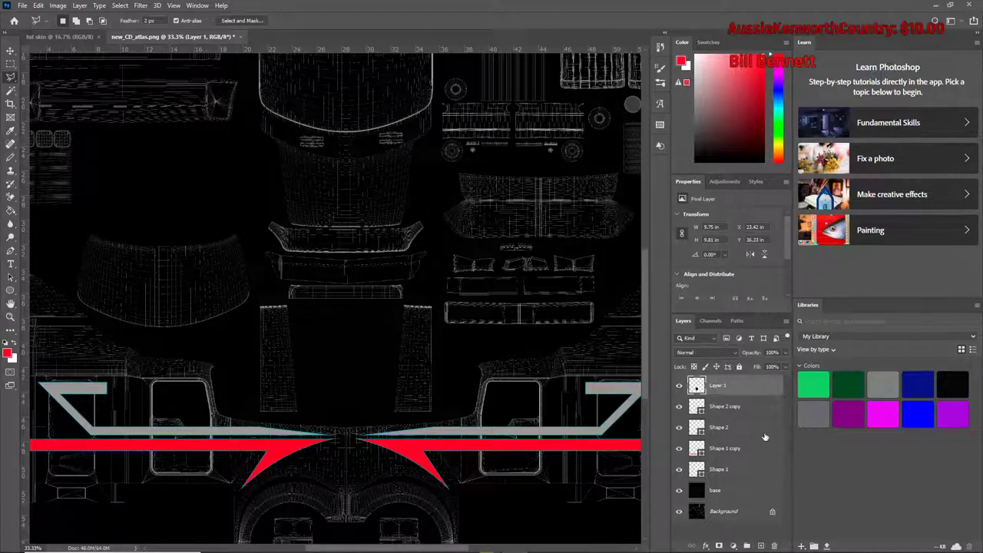
{"action": "left_click", "coordinate": [742, 406]}
{"action": "left_click", "coordinate": [745, 386]}
{"action": "left_click", "coordinate": [749, 406]}
{"action": "left_click", "coordinate": [746, 389]}
- Compare Layer 1 shown and hidden, then delete Layer 1
{"action": "left_click", "coordinate": [679, 387]}
{"action": "left_click", "coordinate": [679, 387]}
{"action": "left_click", "coordinate": [679, 386]}
{"action": "left_click", "coordinate": [679, 387]}
{"action": "left_click", "coordinate": [679, 386]}
{"action": "left_click", "coordinate": [679, 386]}
{"action": "left_click", "coordinate": [679, 387]}
{"action": "left_click", "coordinate": [679, 386]}
{"action": "left_click", "coordinate": [679, 387]}
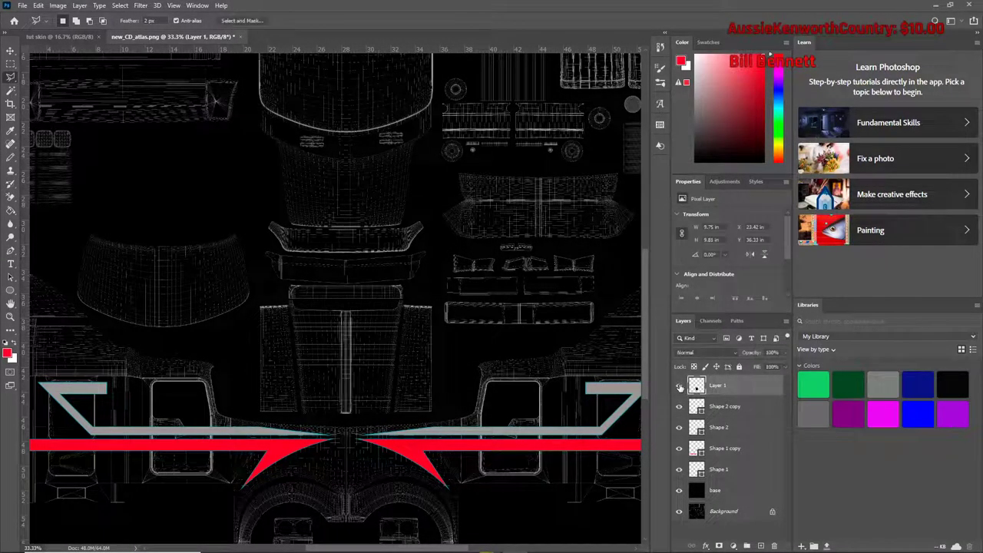
{"action": "left_click", "coordinate": [679, 387]}
{"action": "left_click", "coordinate": [679, 386]}
{"action": "left_click", "coordinate": [679, 387]}
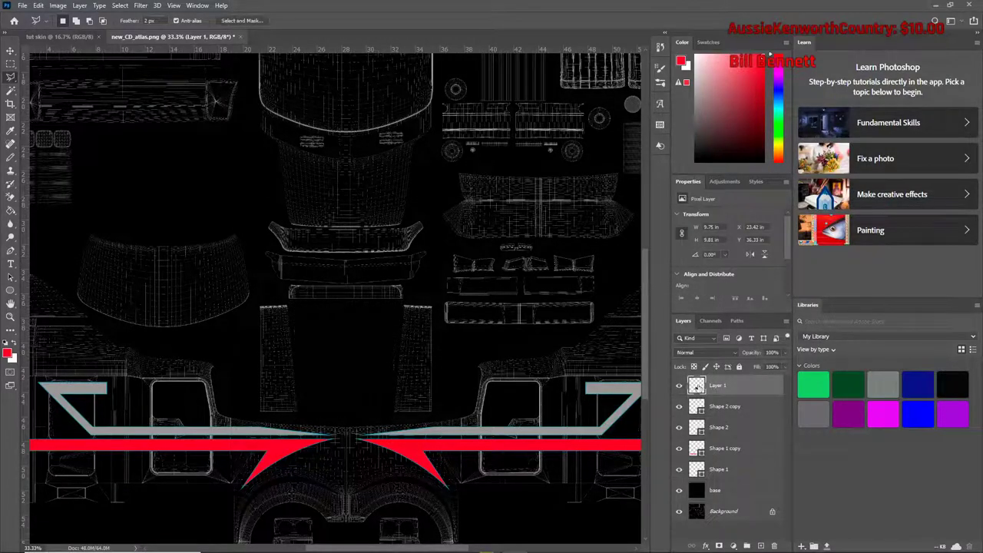
{"action": "left_click", "coordinate": [774, 547]}
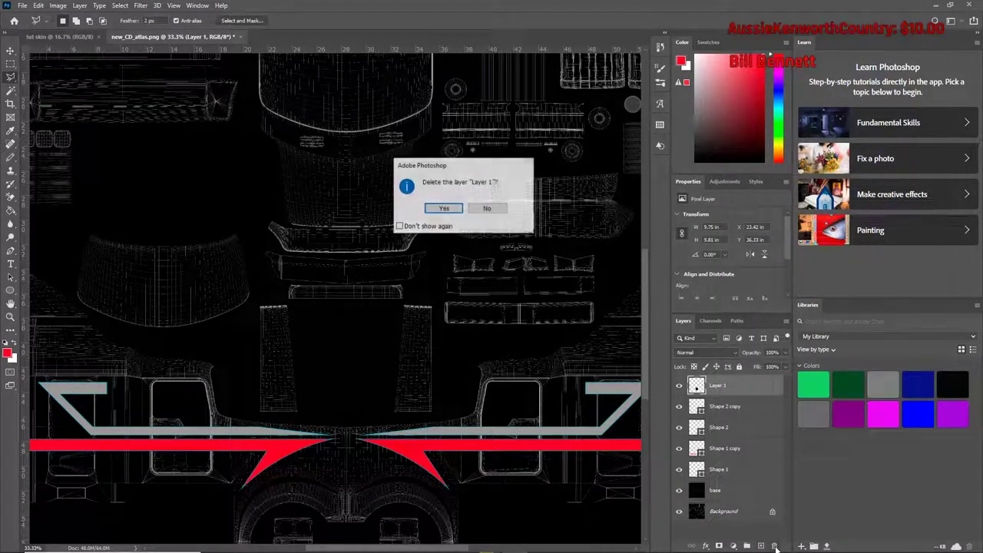
{"action": "left_click", "coordinate": [450, 211]}
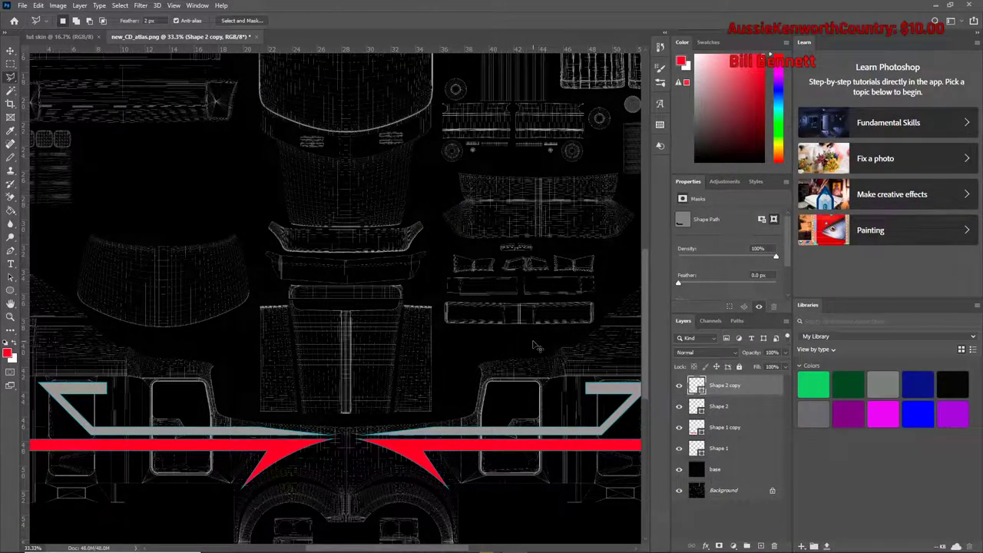
- Add a red Impact 126 pt text layer reading 'MKG' near the atlas top
{"action": "scroll", "coordinate": [536, 347], "scroll_direction": "down", "scroll_amount": 1}
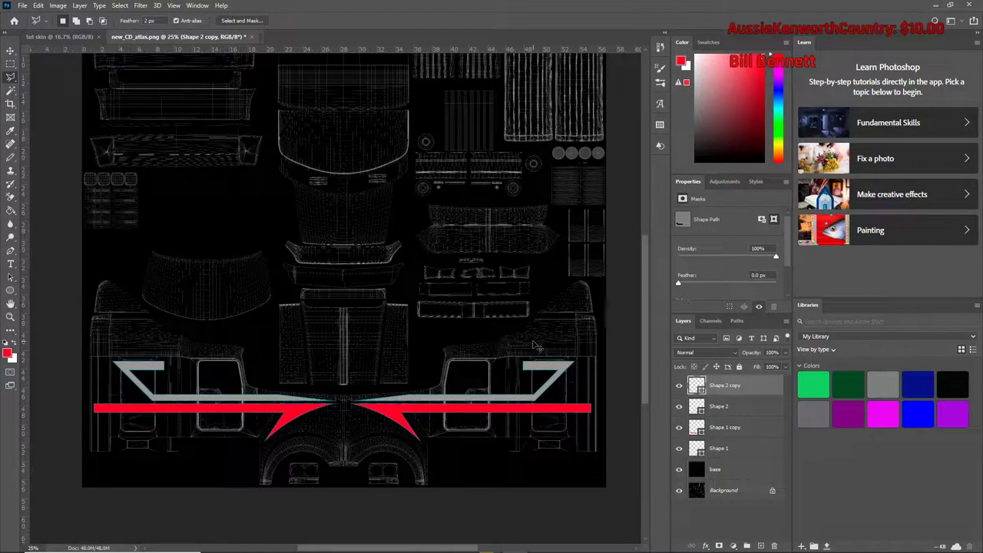
{"action": "scroll", "coordinate": [538, 346], "scroll_direction": "up", "scroll_amount": 3}
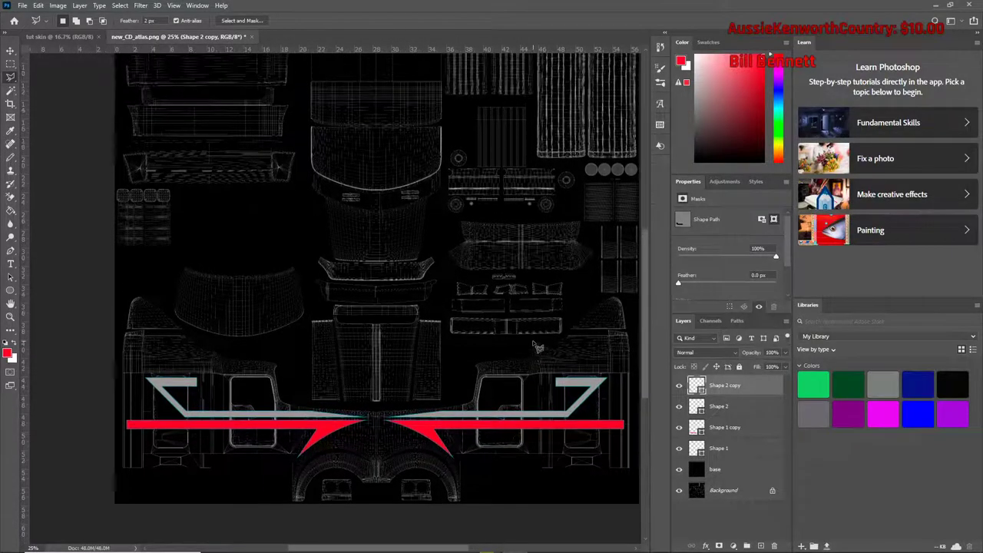
{"action": "scroll", "coordinate": [538, 347], "scroll_direction": "right", "scroll_amount": 2}
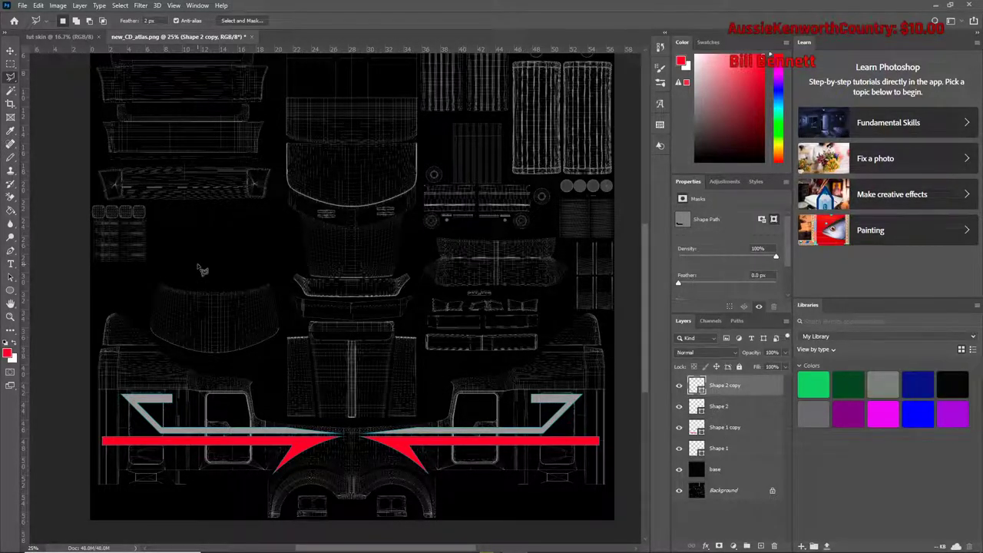
{"action": "left_click", "coordinate": [11, 265]}
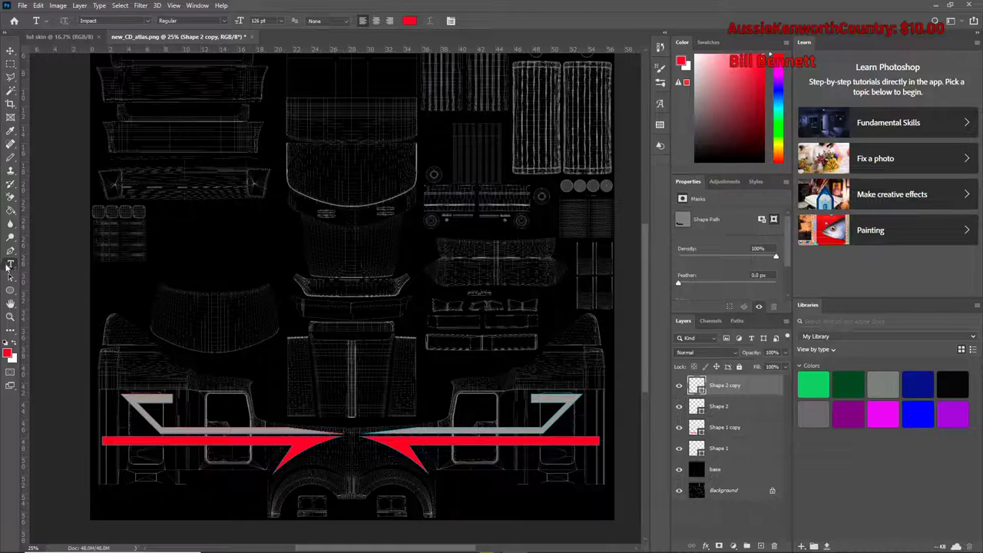
{"action": "right_click", "coordinate": [10, 265]}
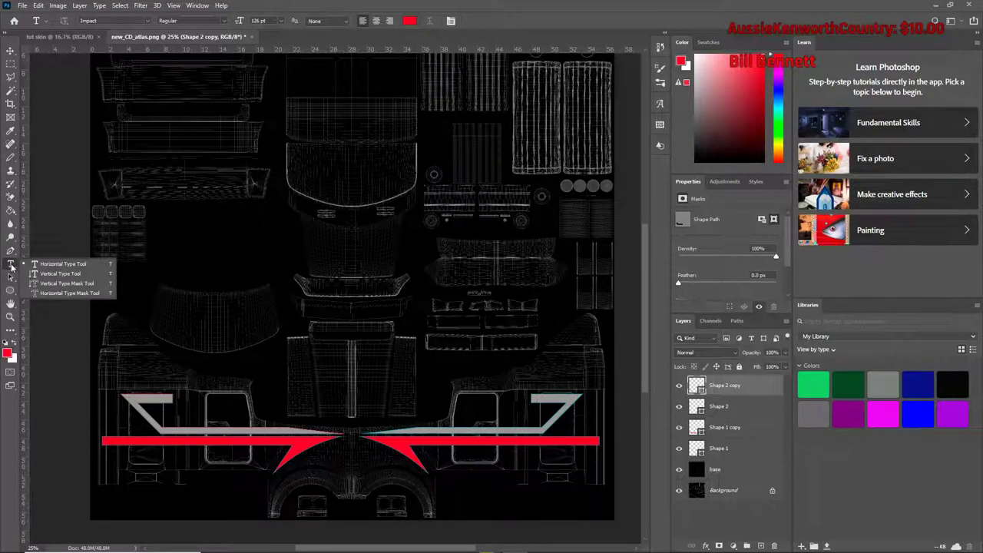
{"action": "left_click", "coordinate": [69, 264]}
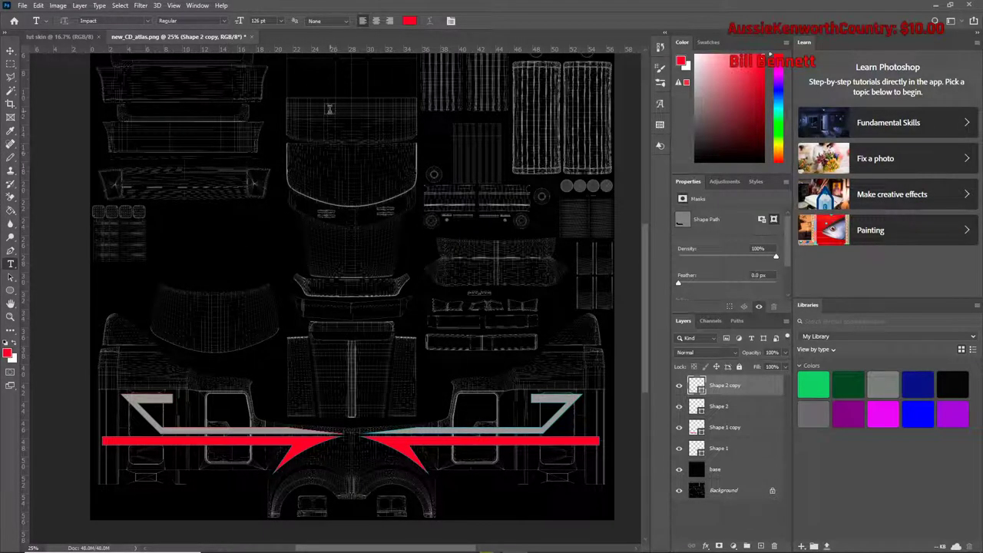
{"action": "scroll", "coordinate": [341, 110], "scroll_direction": "up", "scroll_amount": 2}
{"action": "scroll", "coordinate": [341, 110], "scroll_direction": "up", "scroll_amount": 2}
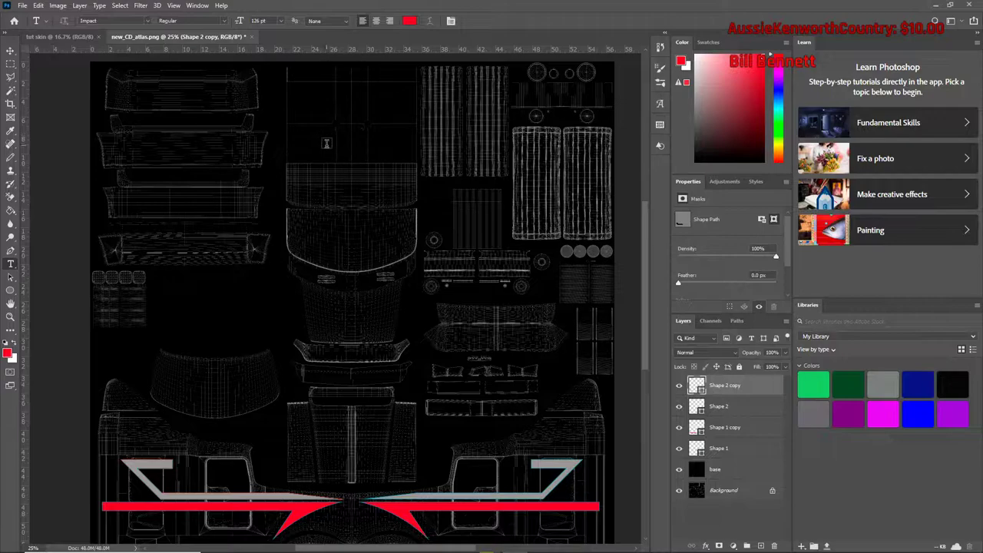
{"action": "left_click", "coordinate": [328, 146]}
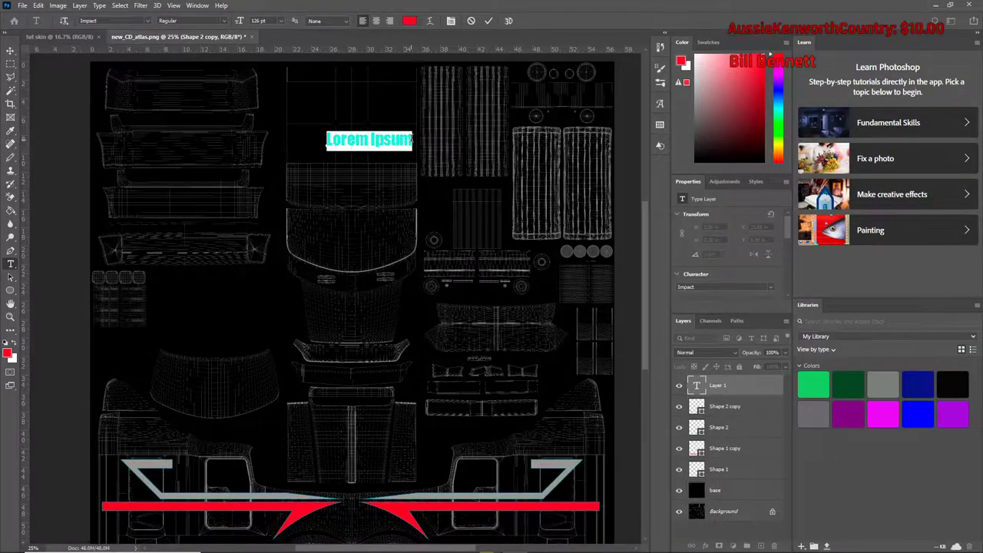
{"action": "left_click", "coordinate": [412, 139]}
{"action": "left_click_drag", "start_coordinate": [412, 139], "coordinate": [322, 145]}
{"action": "type", "text": "MKG"}
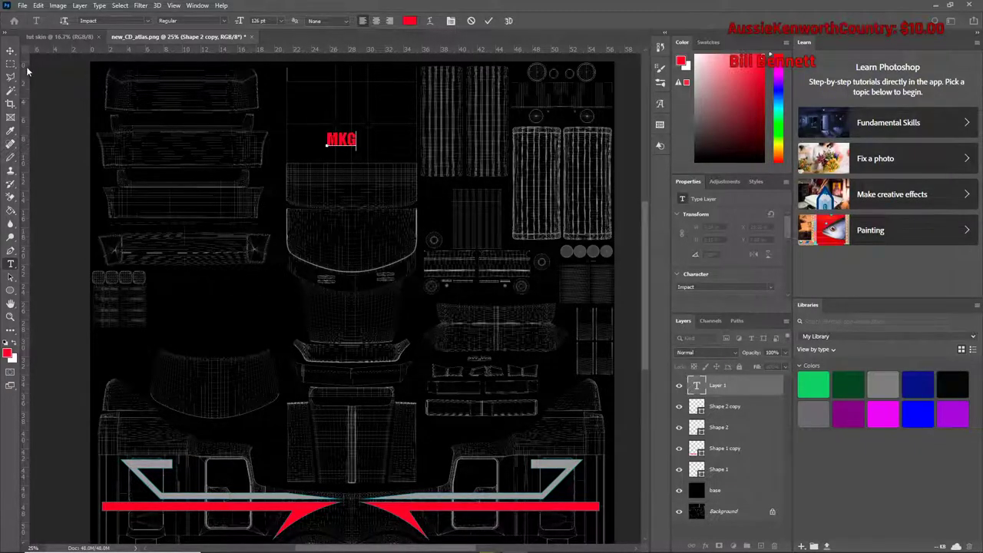
- Nudge MKG slightly right and rotate it about 179.37° so it reads upside down
{"action": "left_click", "coordinate": [11, 50]}
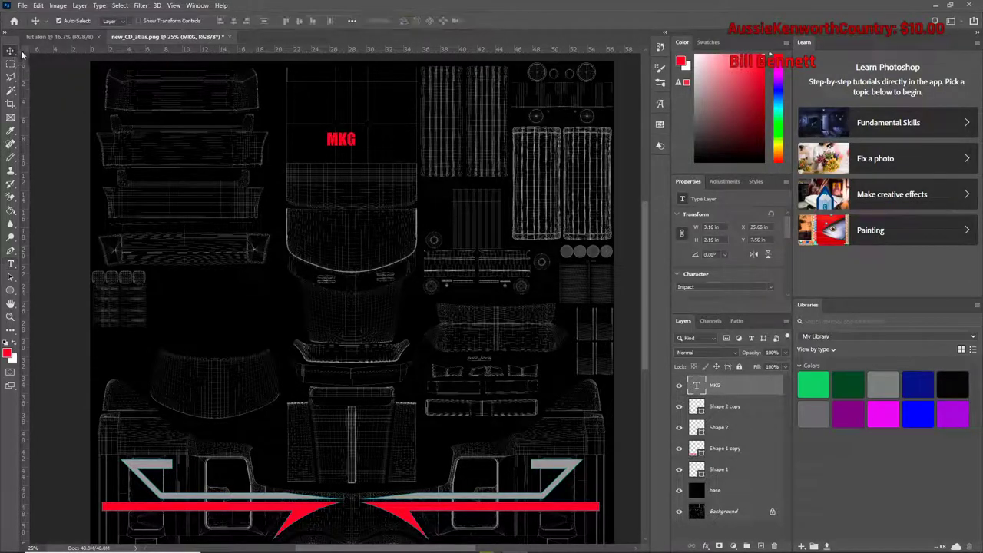
{"action": "left_click_drag", "start_coordinate": [342, 141], "coordinate": [353, 144]}
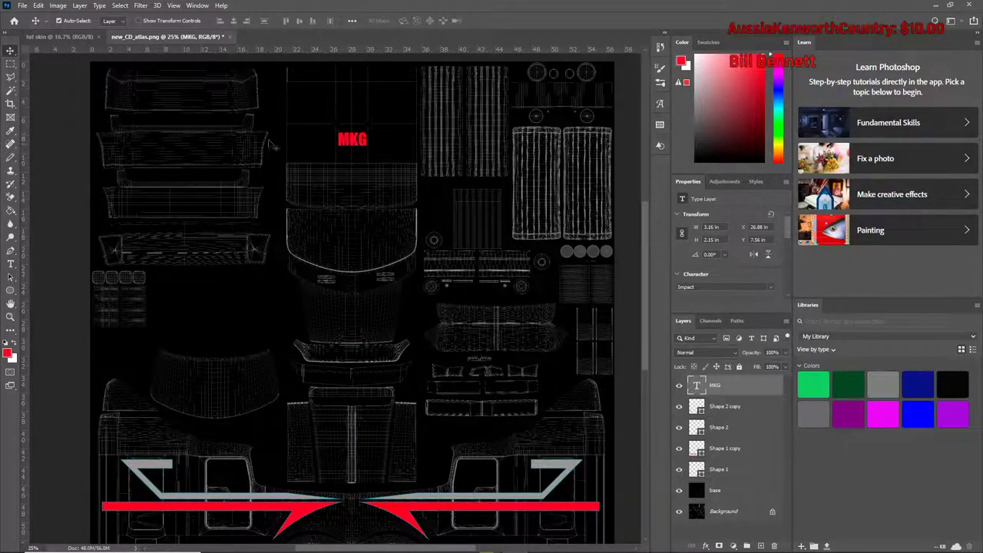
{"action": "left_click", "coordinate": [11, 63]}
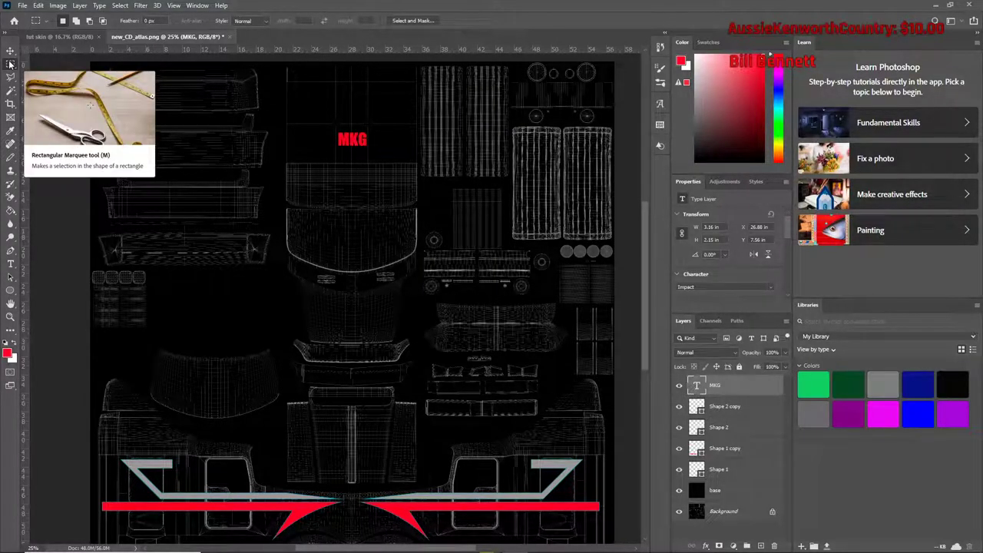
{"action": "right_click", "coordinate": [351, 146]}
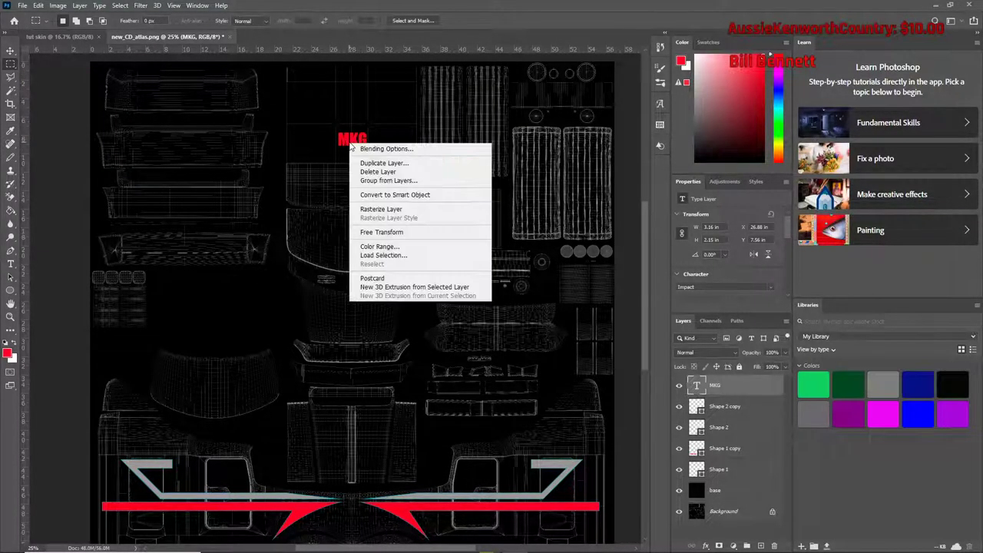
{"action": "left_click", "coordinate": [399, 234]}
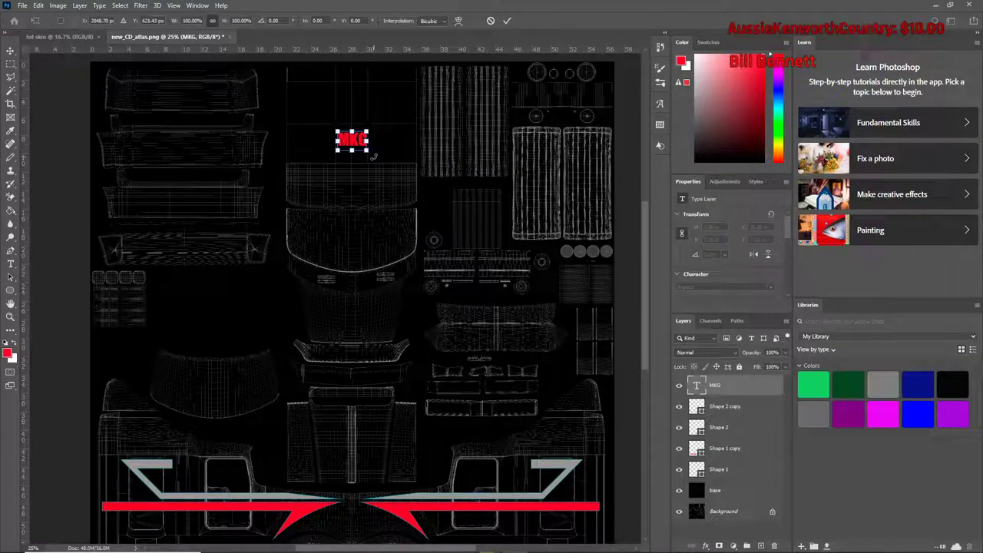
{"action": "left_click_drag", "start_coordinate": [374, 156], "coordinate": [326, 123]}
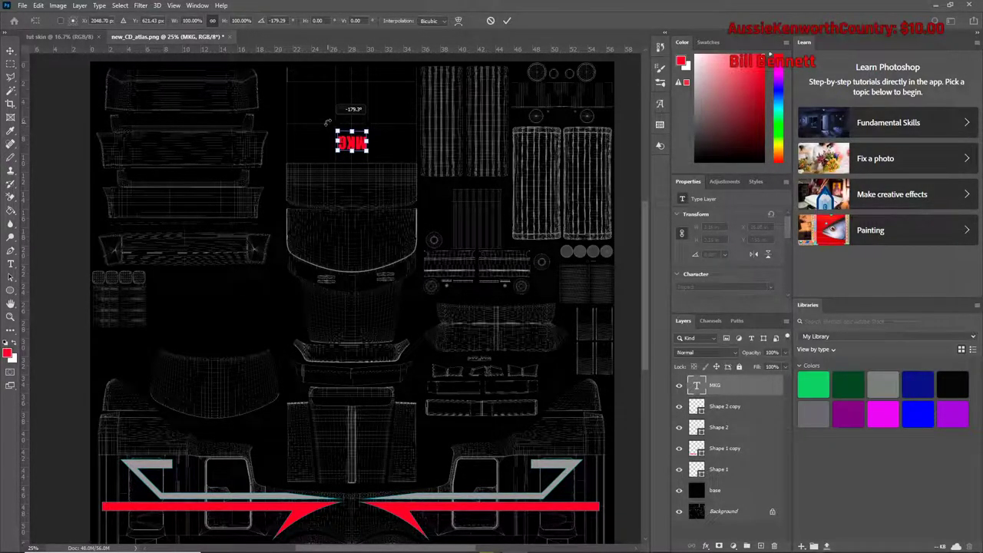
{"action": "left_click_drag", "start_coordinate": [327, 123], "coordinate": [327, 123]}
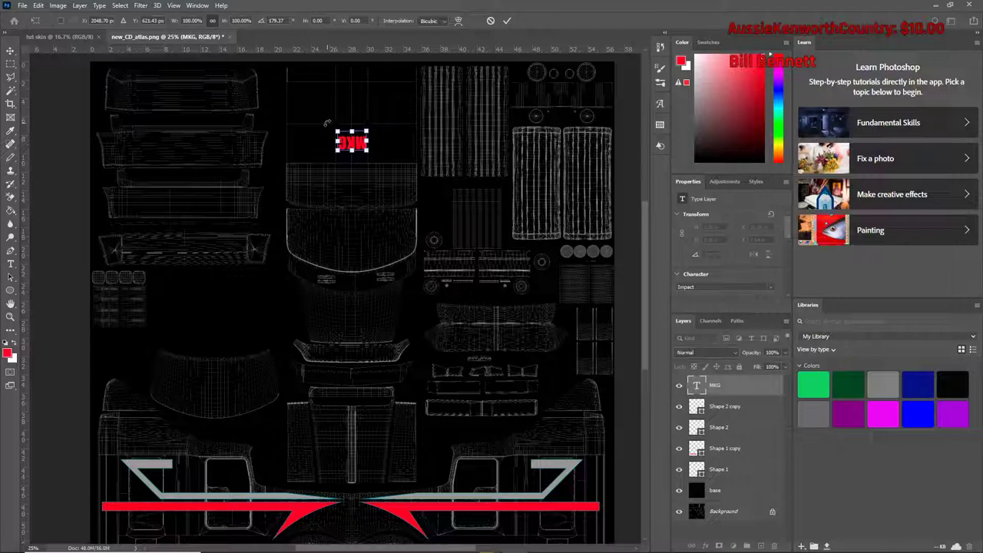
{"action": "key", "text": "Return"}
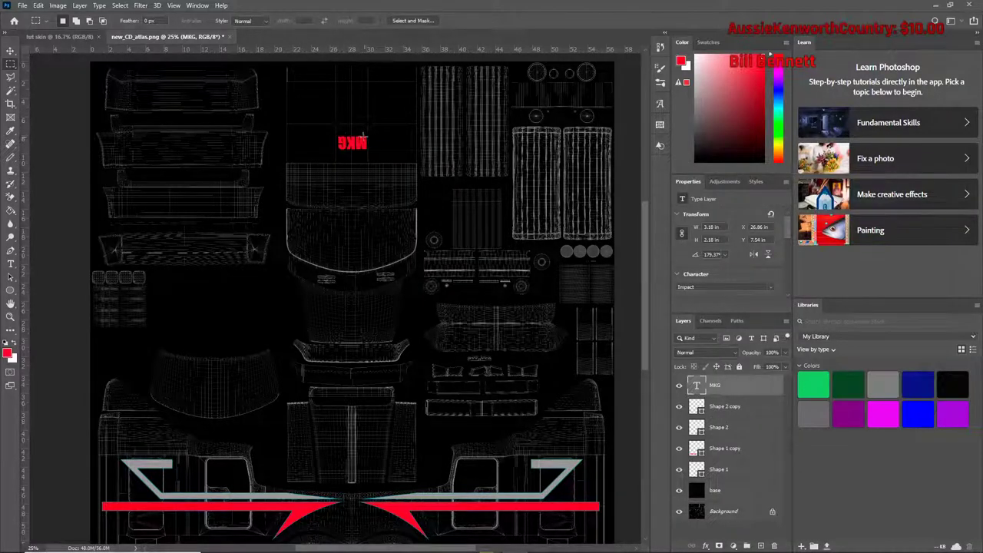
- Open MKG's Layer Style and add two Gradient Overlay effects
{"action": "scroll", "coordinate": [538, 354], "scroll_direction": "down", "scroll_amount": 1}
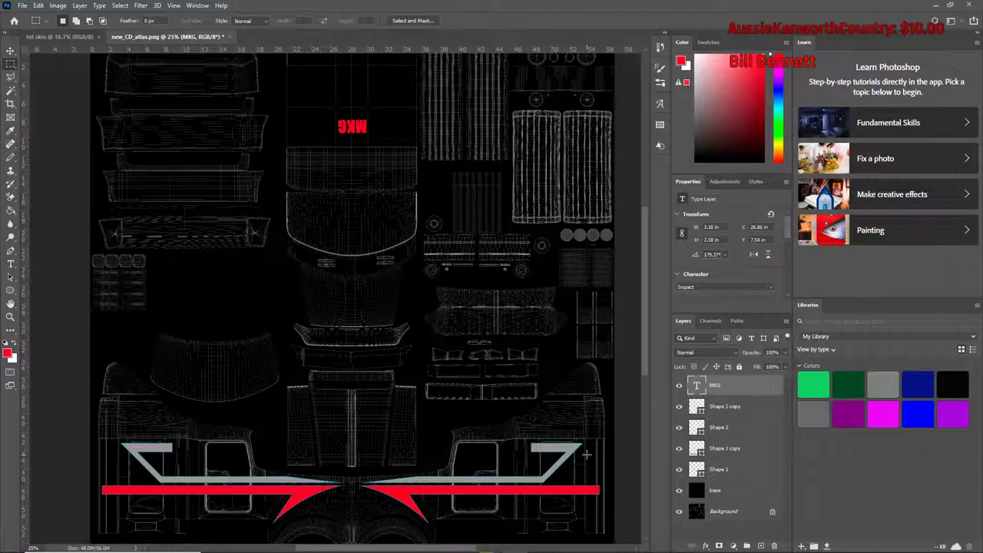
{"action": "scroll", "coordinate": [532, 381], "scroll_direction": "up", "scroll_amount": 1}
{"action": "scroll", "coordinate": [532, 381], "scroll_direction": "up", "scroll_amount": 1}
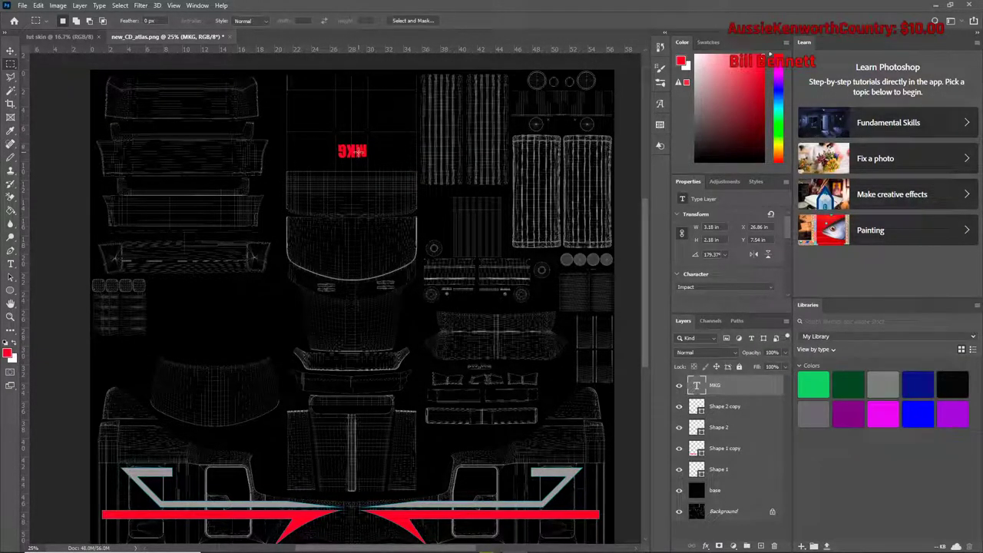
{"action": "double_click", "coordinate": [744, 390]}
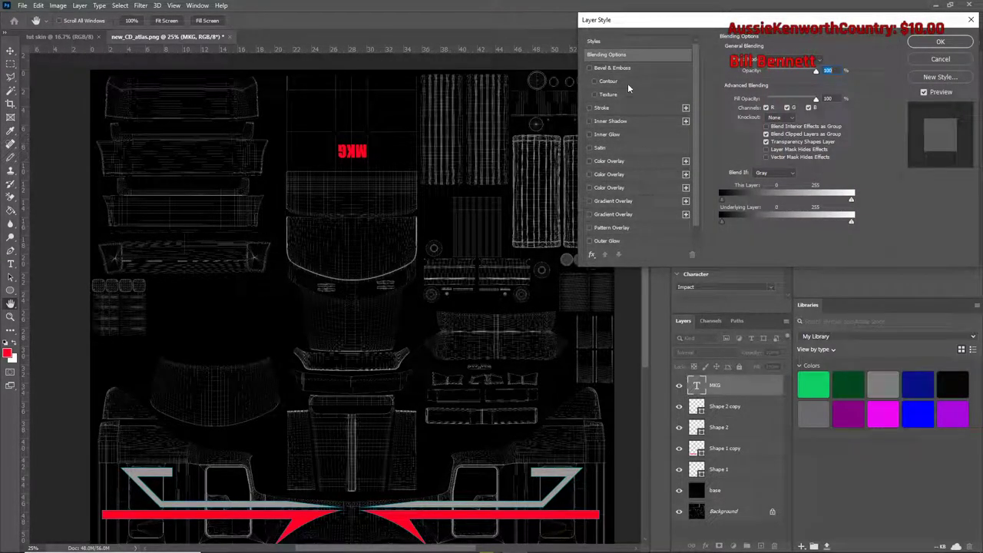
{"action": "left_click", "coordinate": [590, 202]}
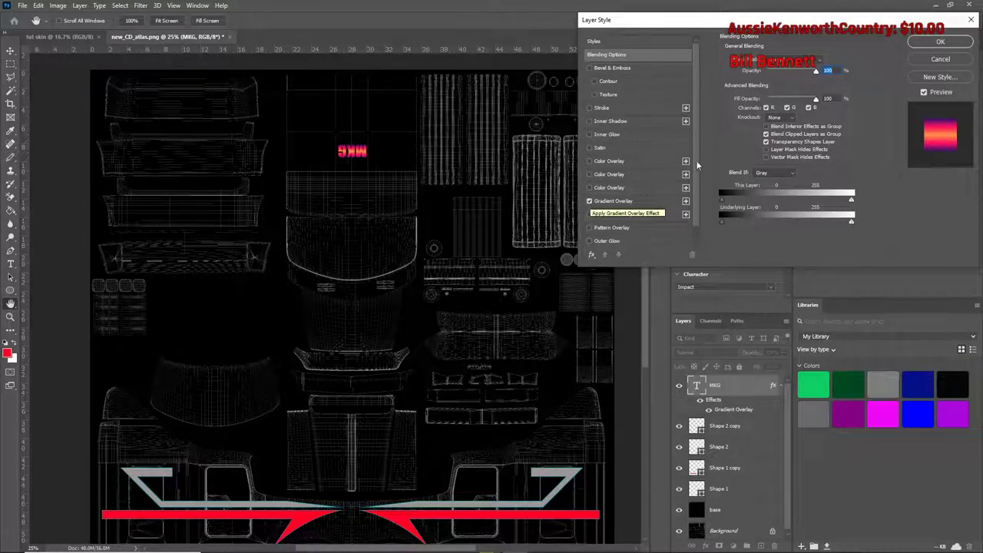
{"action": "left_click", "coordinate": [589, 201]}
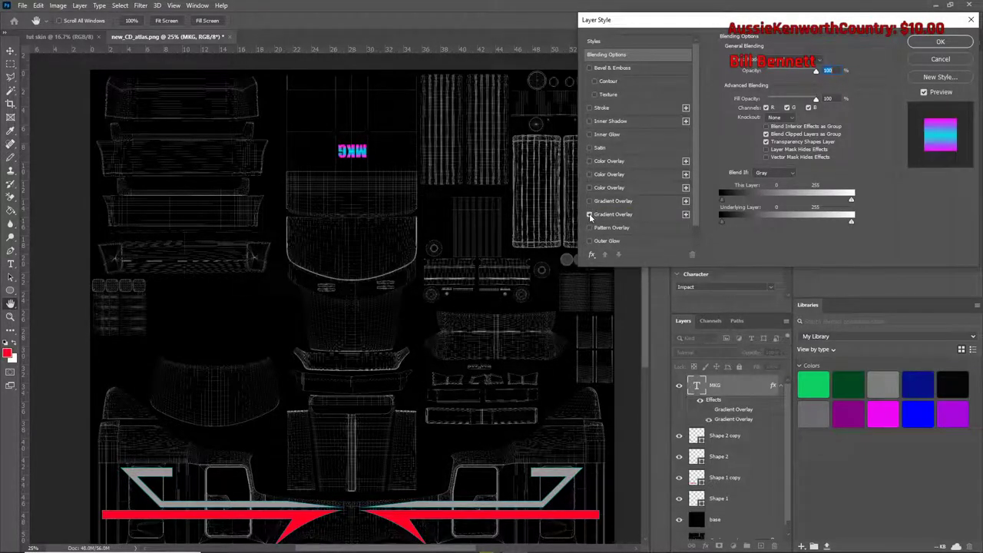
{"action": "left_click", "coordinate": [645, 215]}
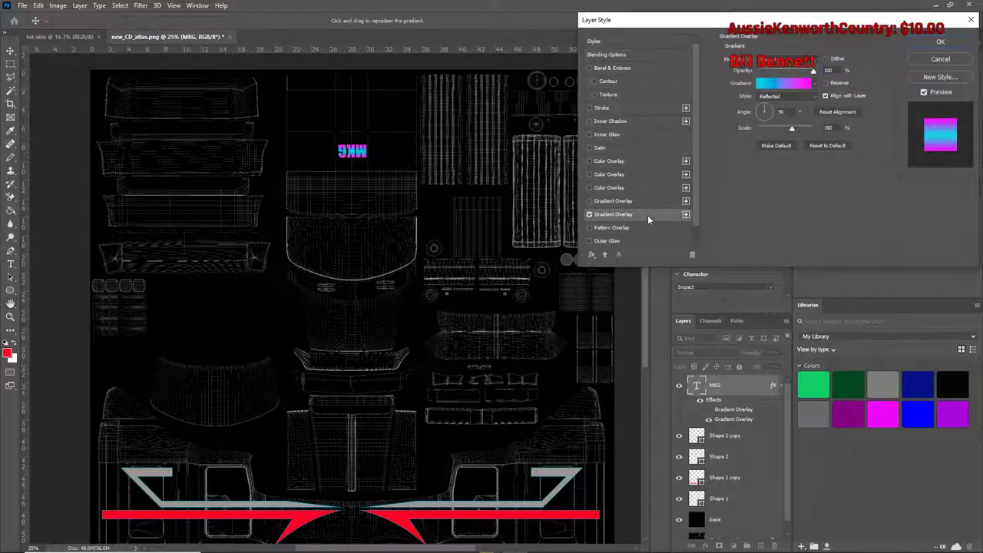
{"action": "left_click", "coordinate": [590, 202]}
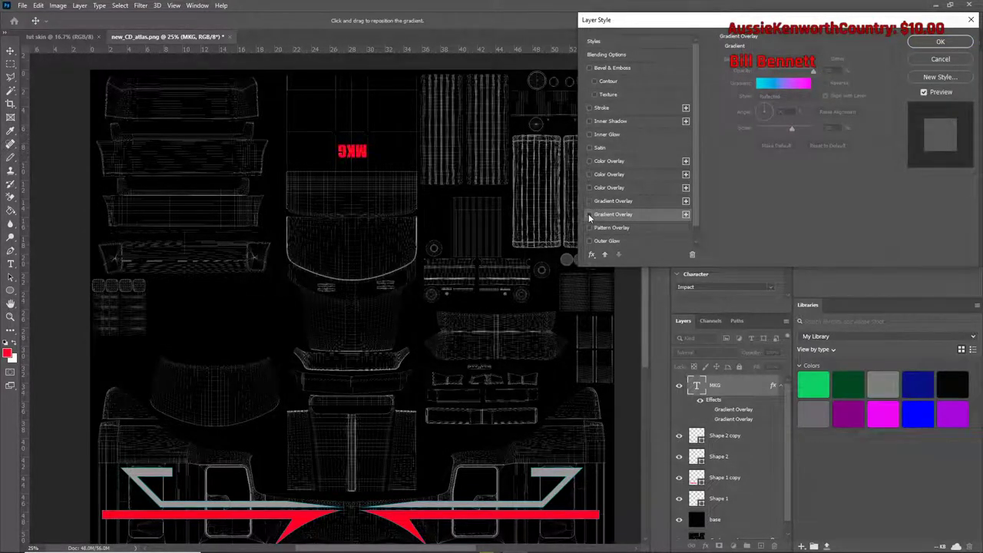
{"action": "left_click", "coordinate": [591, 215]}
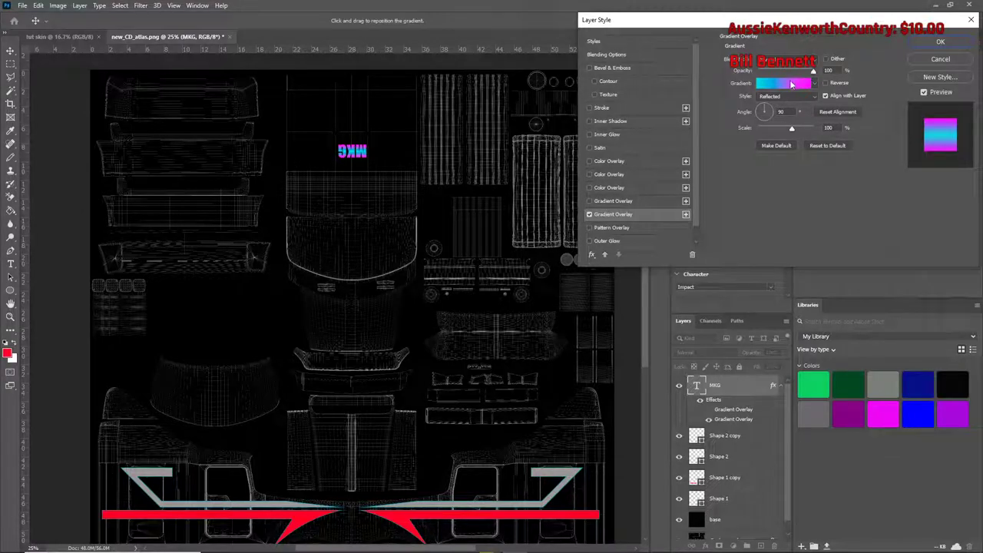
- Try Basics and Blues gradient presets, then turn off the second gradient overlay
{"action": "left_click", "coordinate": [815, 83]}
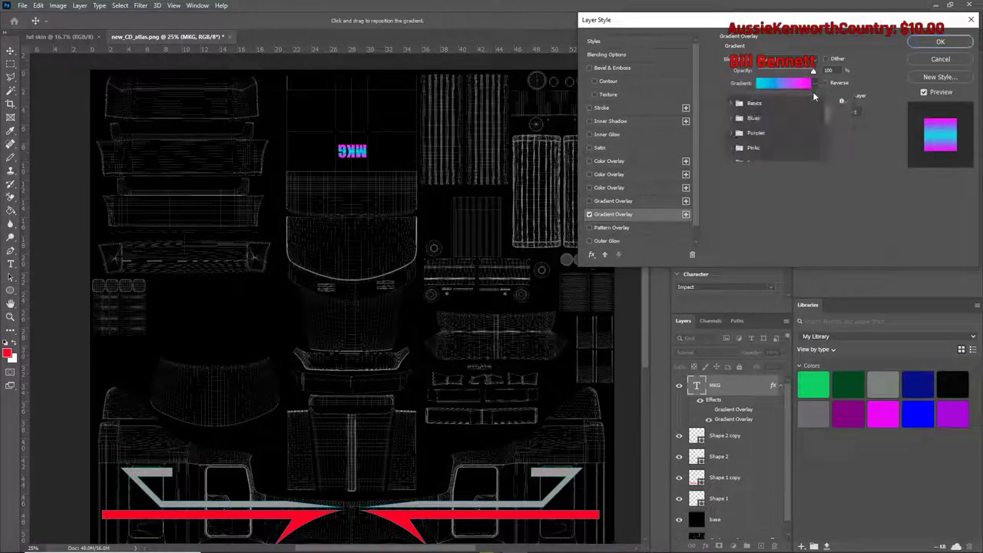
{"action": "left_click", "coordinate": [731, 103]}
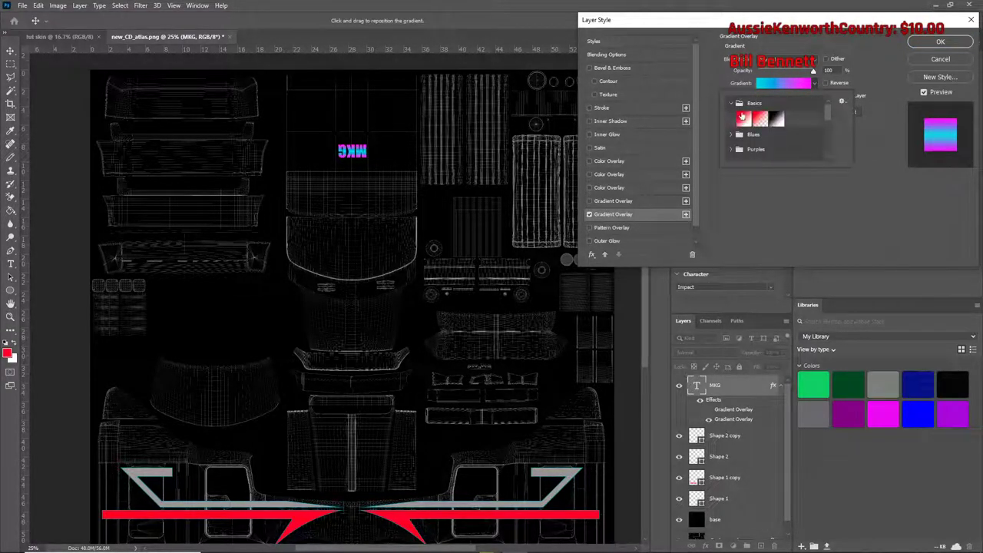
{"action": "left_click", "coordinate": [743, 118]}
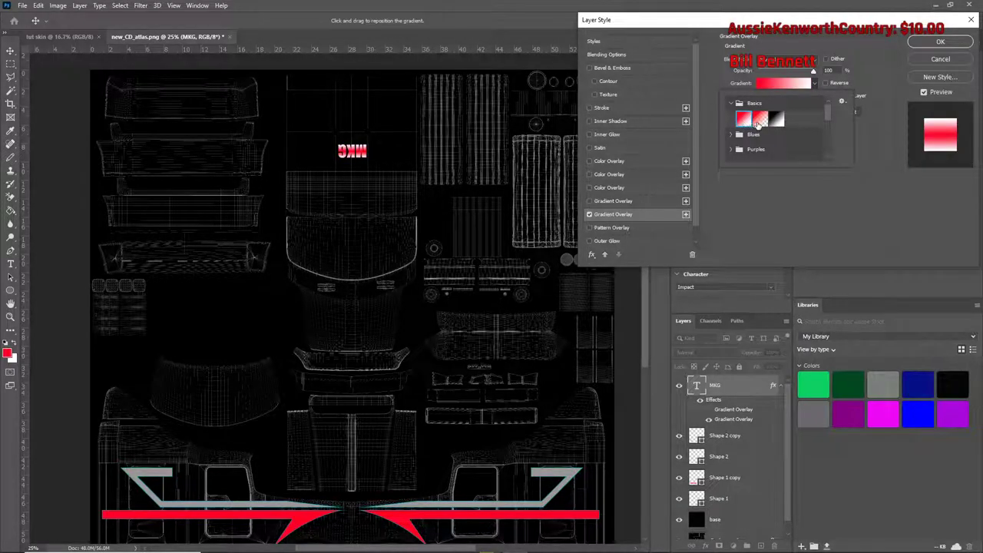
{"action": "left_click", "coordinate": [777, 119]}
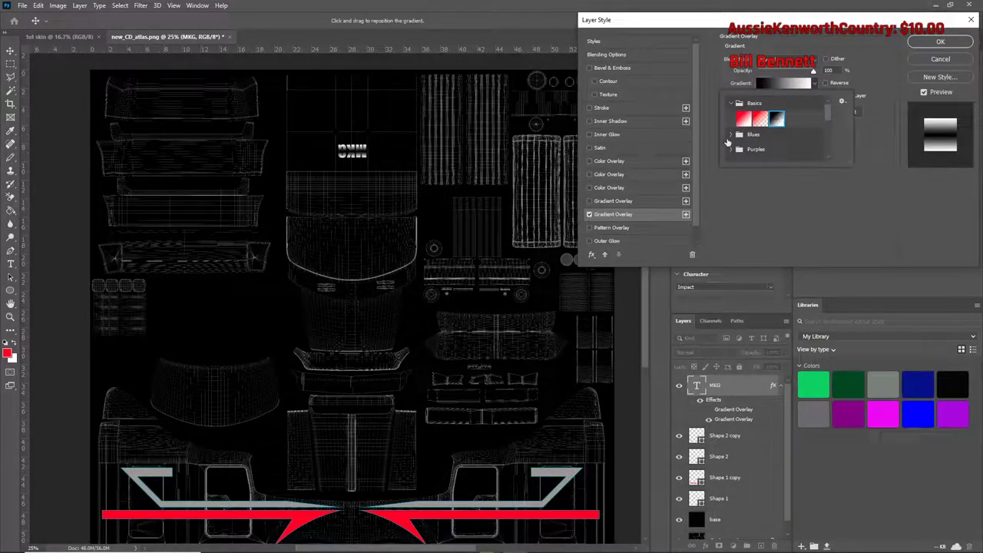
{"action": "left_click", "coordinate": [730, 103]}
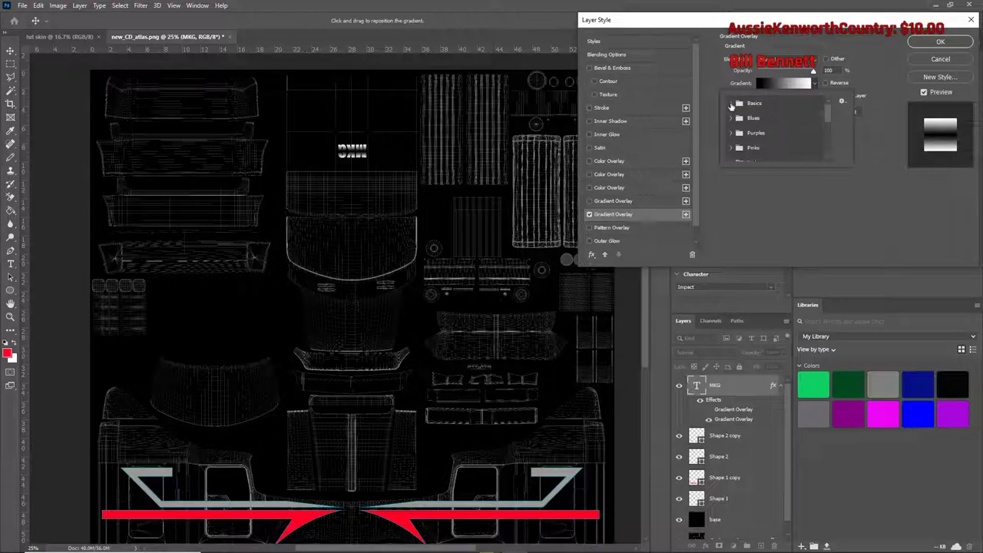
{"action": "left_click", "coordinate": [732, 119]}
{"action": "scroll", "coordinate": [766, 131], "scroll_direction": "down", "scroll_amount": 1}
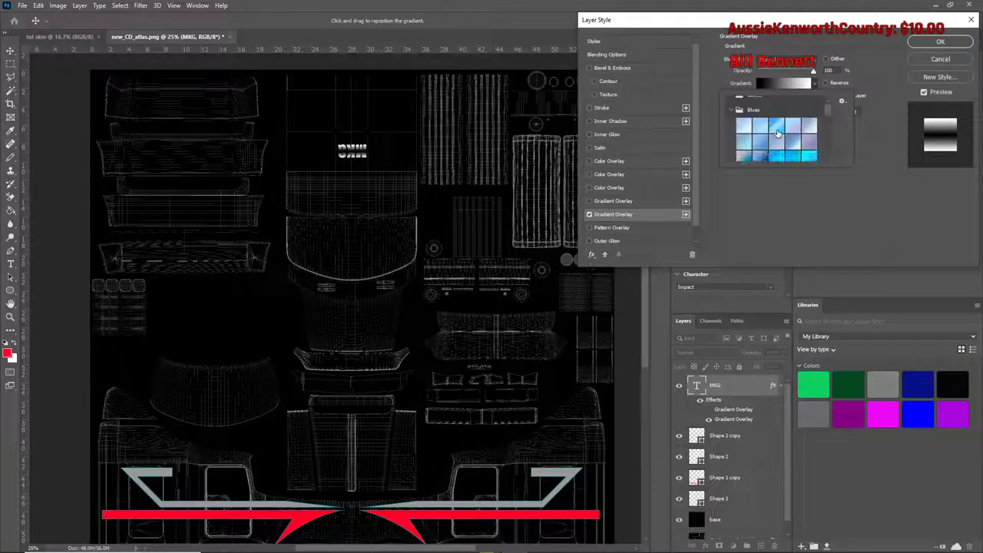
{"action": "left_click", "coordinate": [784, 145]}
{"action": "left_click", "coordinate": [778, 156]}
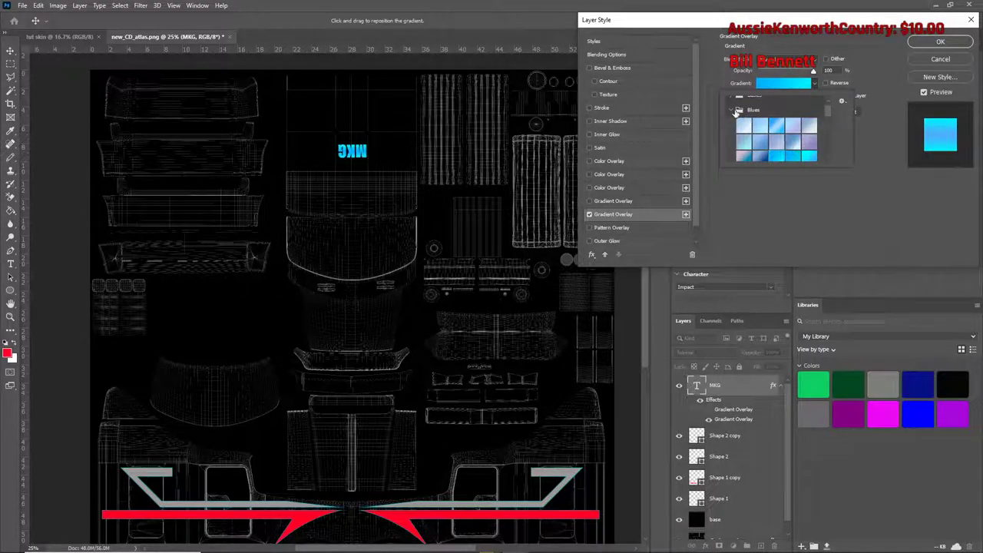
{"action": "left_click", "coordinate": [731, 110]}
{"action": "scroll", "coordinate": [734, 115], "scroll_direction": "down", "scroll_amount": 2}
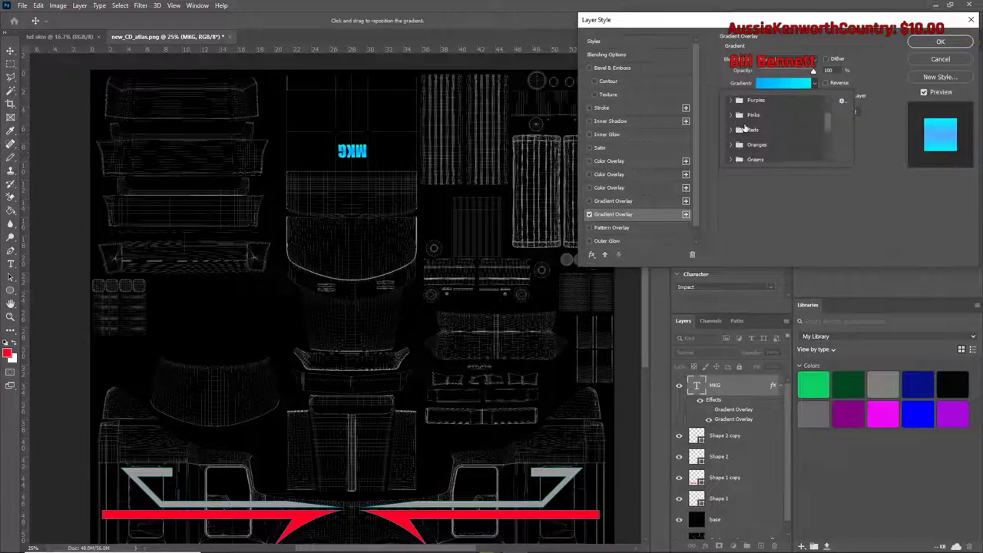
{"action": "scroll", "coordinate": [749, 125], "scroll_direction": "down", "scroll_amount": 1}
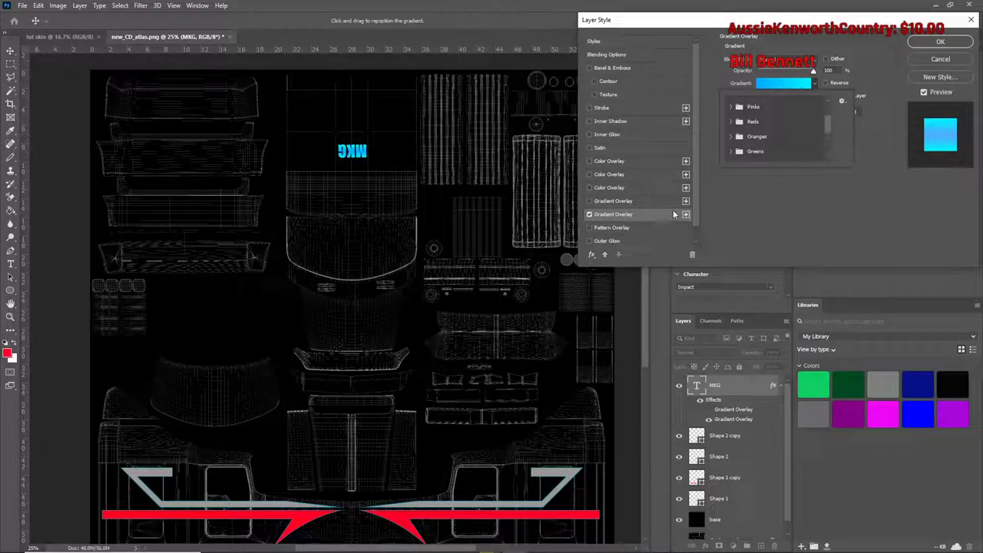
{"action": "left_click", "coordinate": [590, 215]}
{"action": "left_click", "coordinate": [589, 215]}
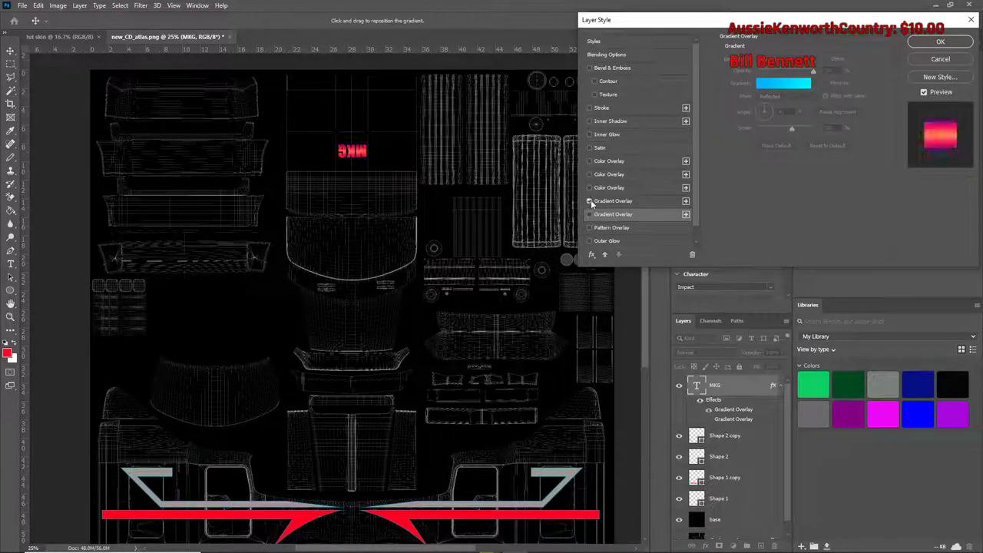
- Add Outer Glow and Bevel & Emboss to MKG, leaving Satin and Stroke off, and apply
{"action": "left_click", "coordinate": [590, 241]}
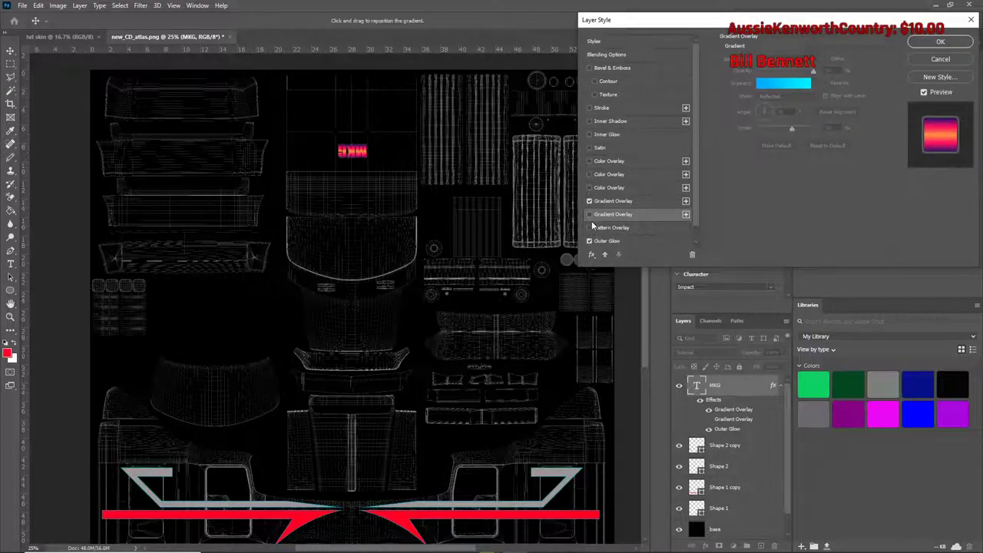
{"action": "left_click", "coordinate": [590, 149]}
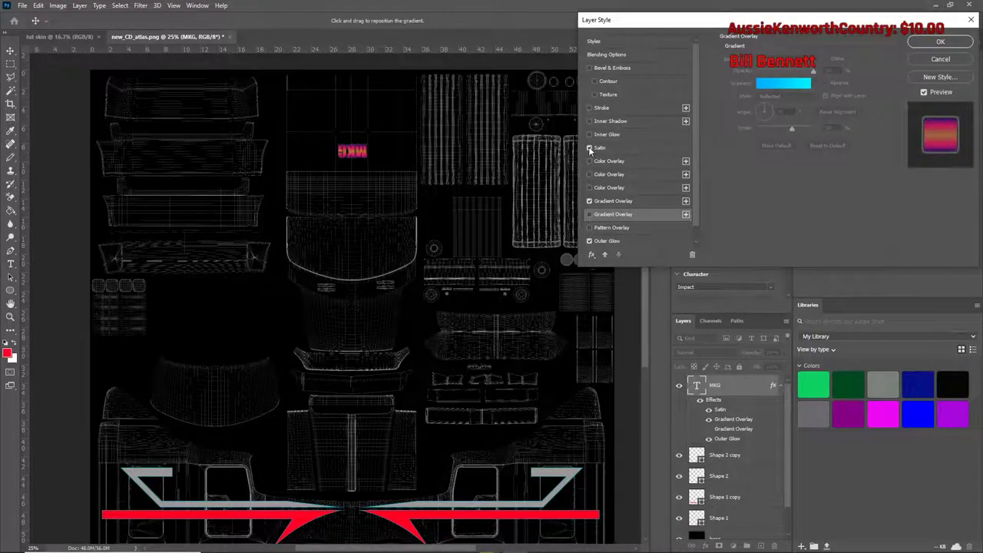
{"action": "left_click", "coordinate": [590, 148]}
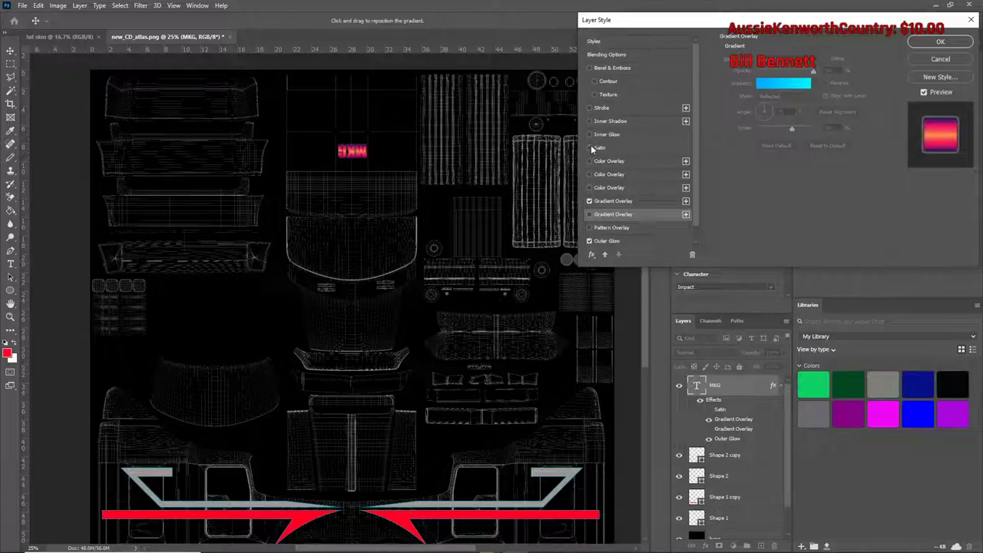
{"action": "left_click", "coordinate": [590, 107]}
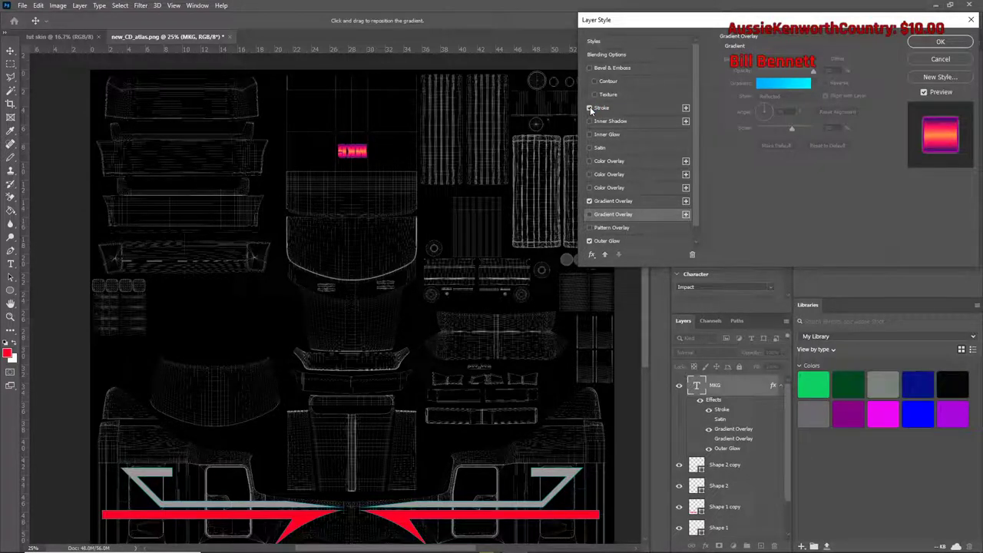
{"action": "left_click", "coordinate": [590, 107]}
{"action": "left_click", "coordinate": [590, 68]}
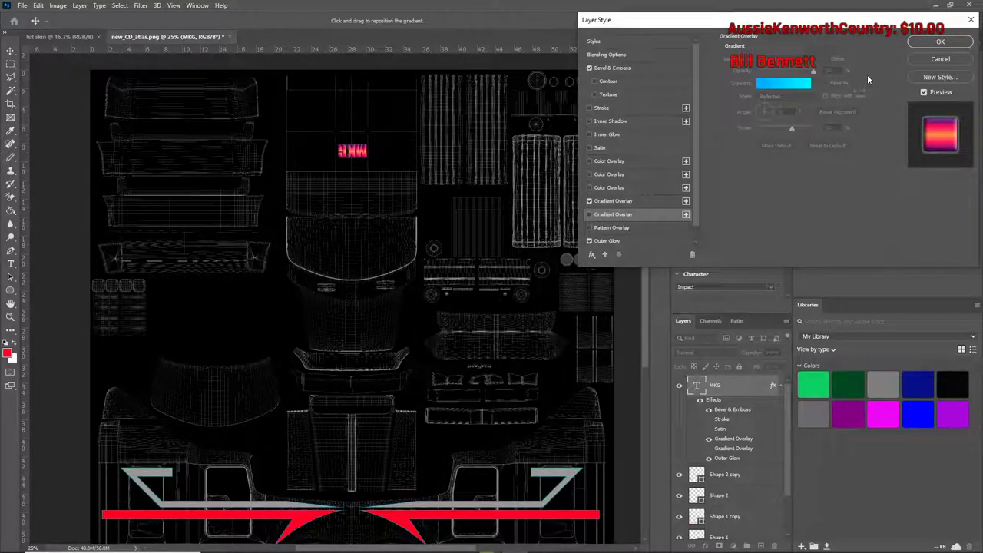
{"action": "left_click", "coordinate": [934, 42]}
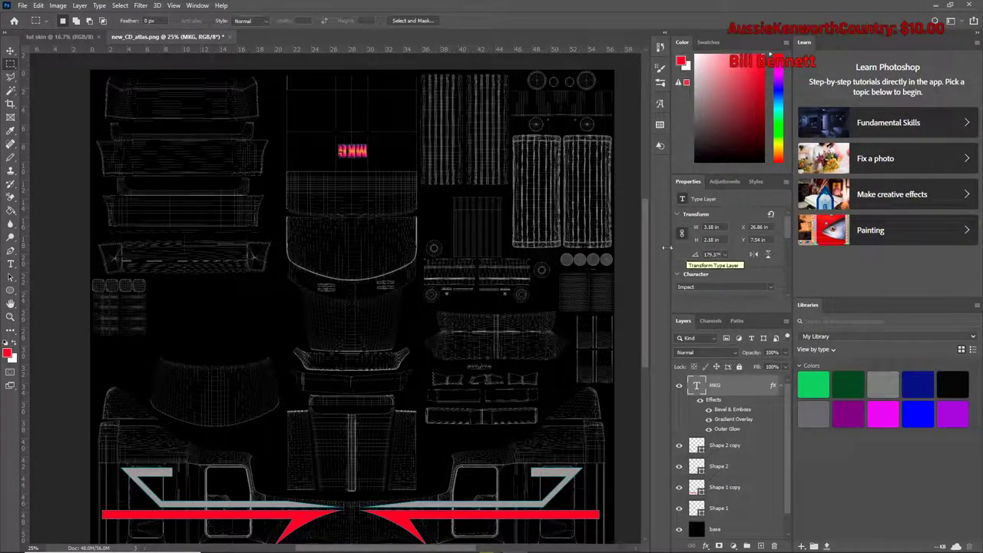
- Zoom out to 16.7% to see the whole atlas, collapse the MKG effects, and select the base layer
{"action": "scroll", "coordinate": [644, 257], "scroll_direction": "down", "scroll_amount": 3}
{"action": "scroll", "coordinate": [643, 256], "scroll_direction": "down", "scroll_amount": 1}
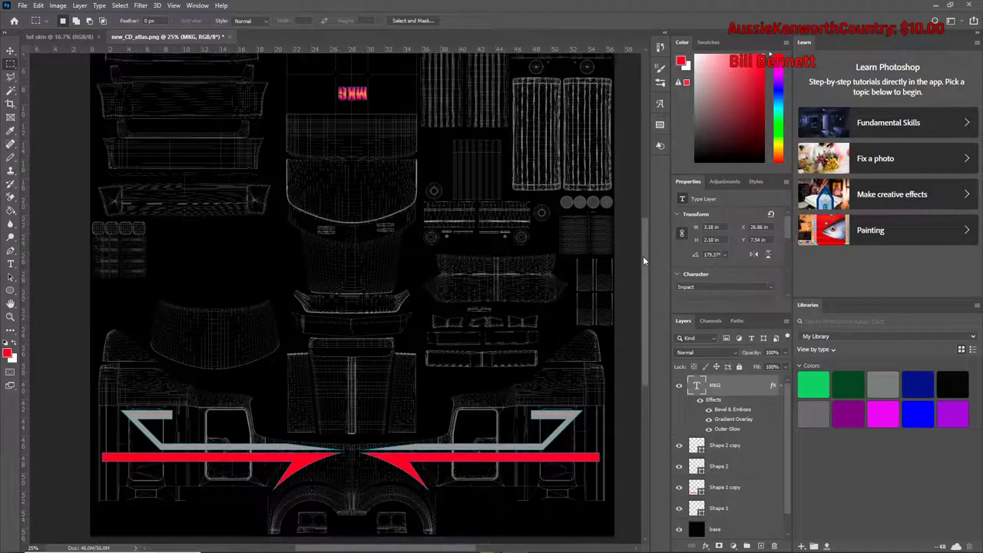
{"action": "key", "text": "ctrl+minus"}
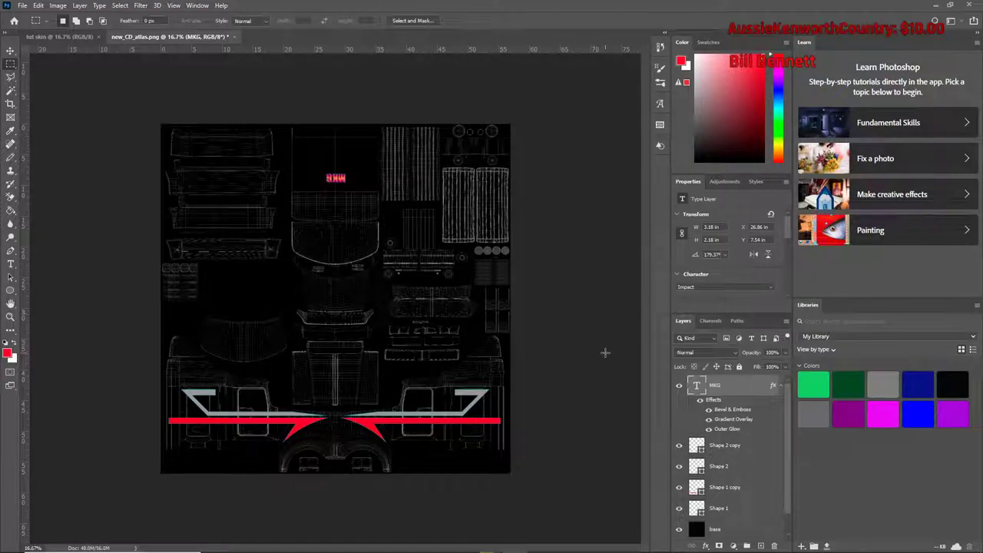
{"action": "left_click", "coordinate": [781, 387]}
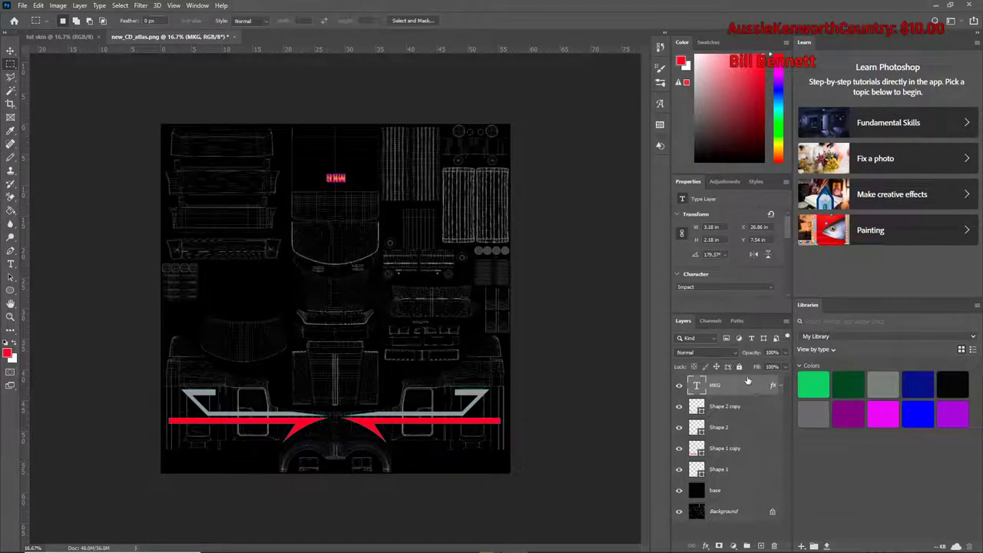
{"action": "left_click", "coordinate": [744, 490]}
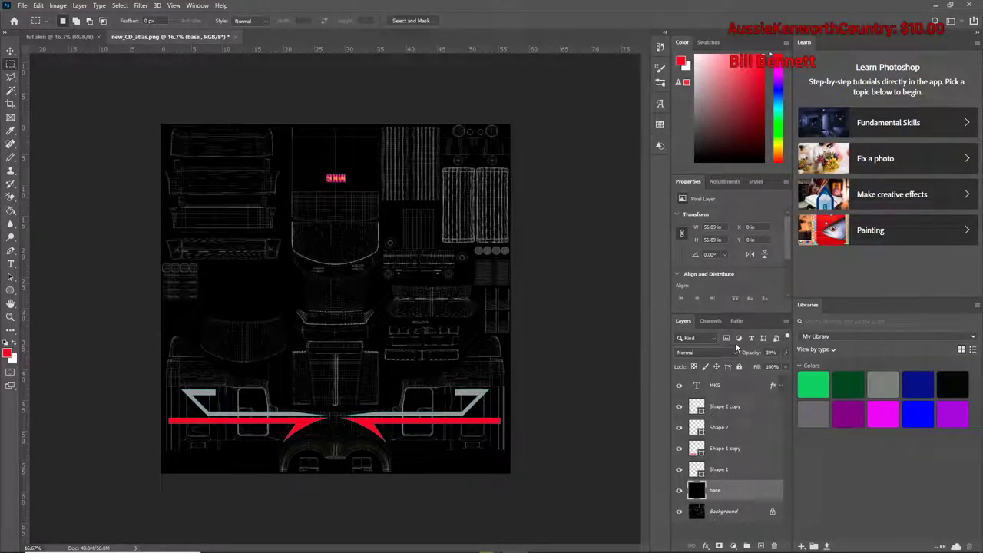
- Raise the black base layer's opacity to 100% and toggle the Background layer off and on
{"action": "left_click", "coordinate": [785, 352]}
{"action": "left_click_drag", "start_coordinate": [763, 367], "coordinate": [787, 366]}
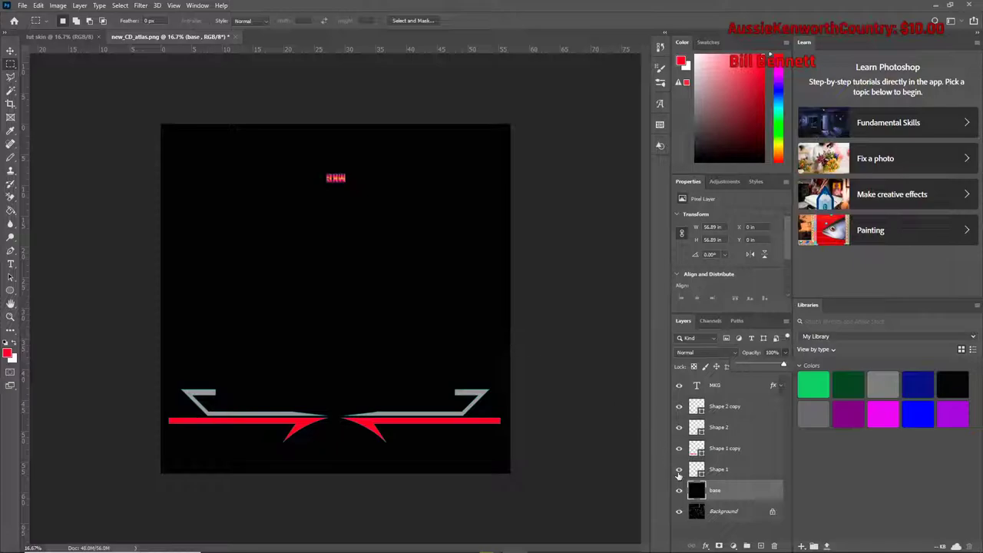
{"action": "left_click", "coordinate": [678, 511]}
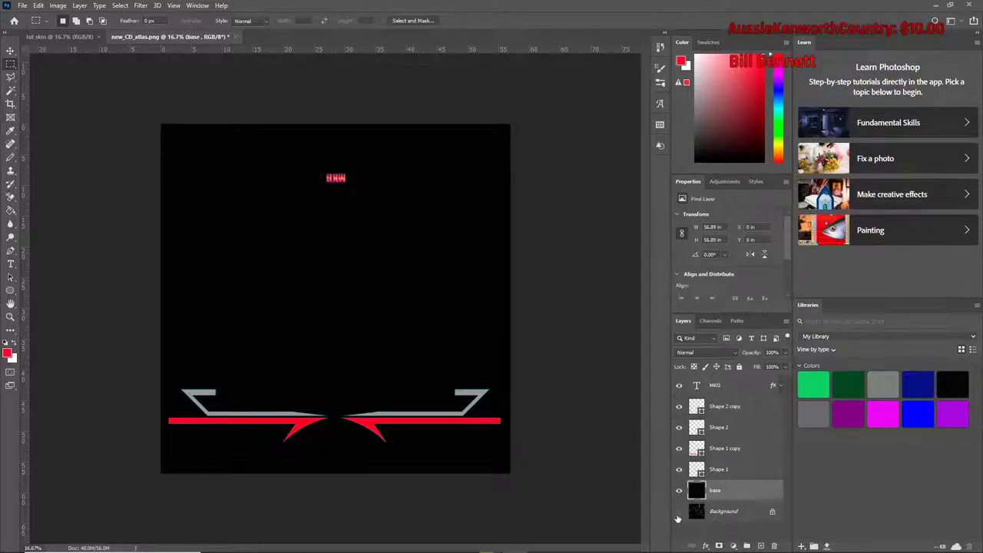
{"action": "left_click", "coordinate": [678, 513]}
{"action": "left_click", "coordinate": [23, 6]}
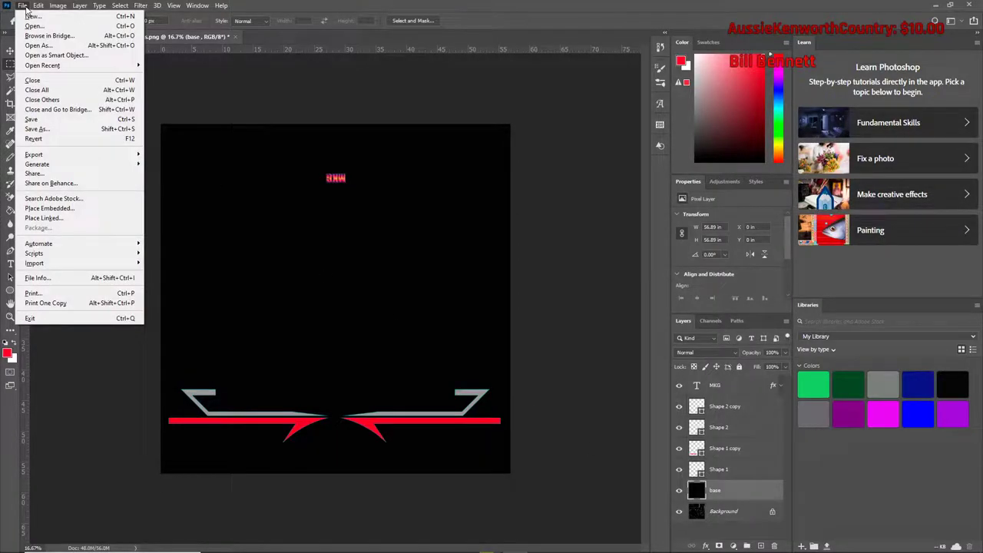
- Set up Save As on this computer with file name 'tut skin' and D3D/DDS format
{"action": "left_click", "coordinate": [39, 129]}
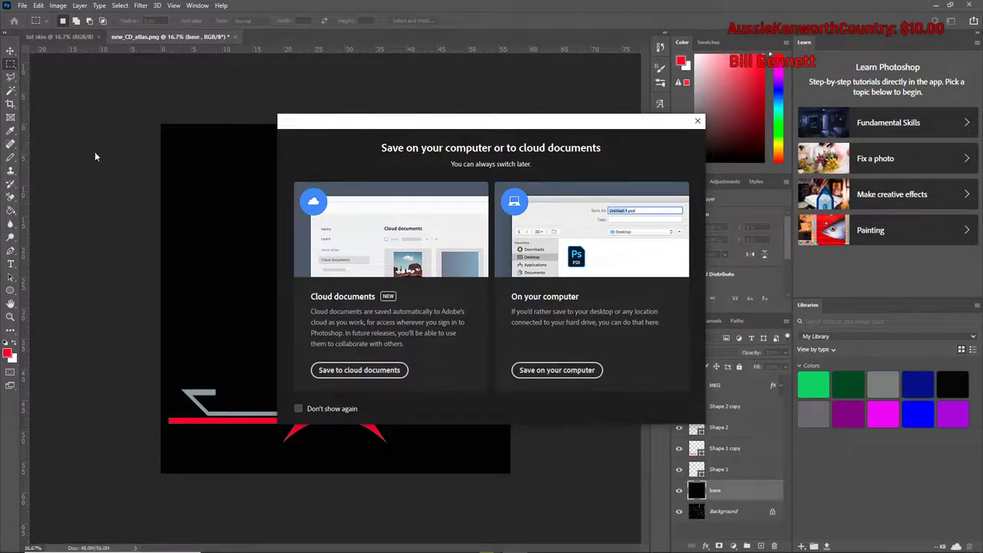
{"action": "left_click", "coordinate": [535, 376]}
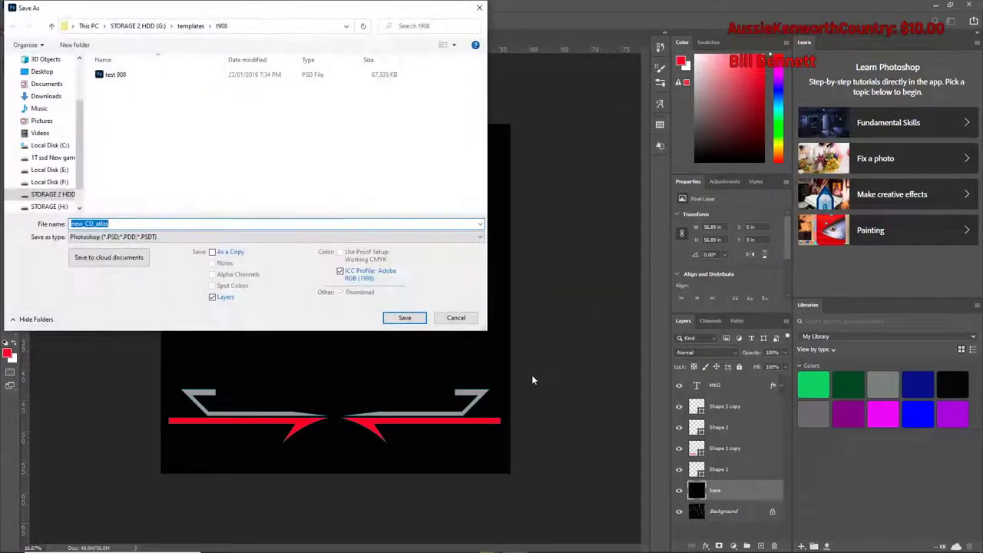
{"action": "left_click", "coordinate": [126, 223]}
{"action": "left_click_drag", "start_coordinate": [110, 223], "coordinate": [70, 224]}
{"action": "type", "text": "b"}
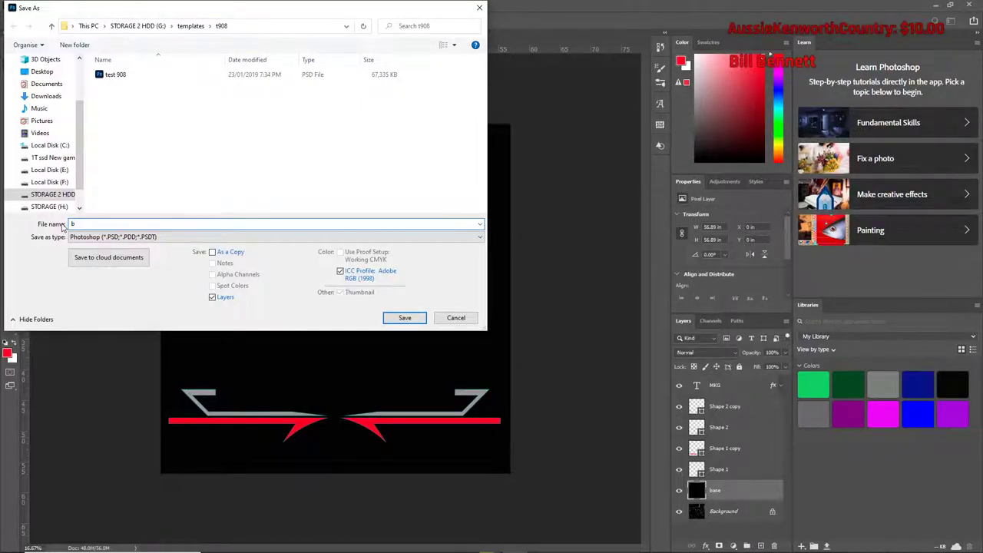
{"action": "key", "text": "BackSpace"}
{"action": "type", "text": "tut skin"}
{"action": "left_click_drag", "start_coordinate": [110, 223], "coordinate": [67, 224]}
{"action": "right_click", "coordinate": [84, 223]}
{"action": "left_click", "coordinate": [122, 260]}
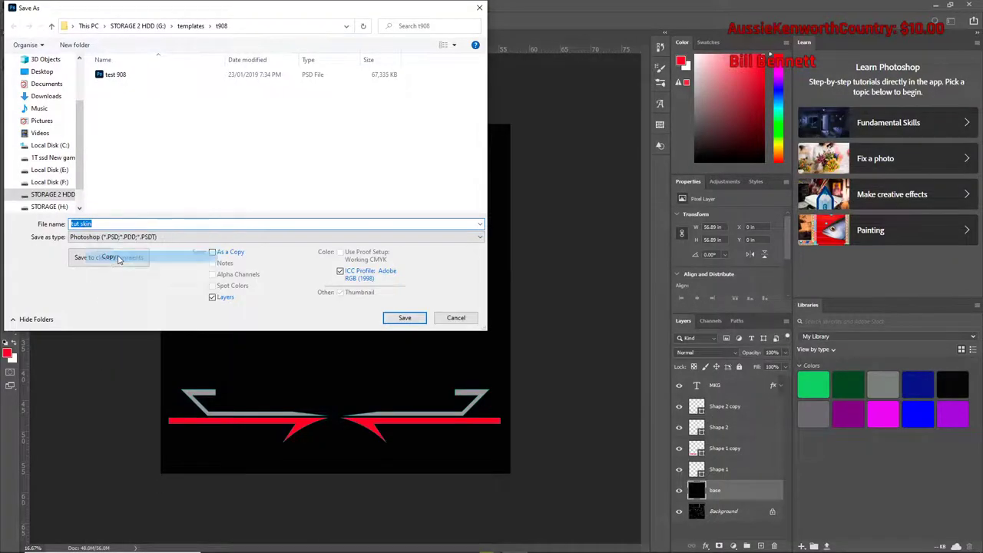
{"action": "left_click", "coordinate": [480, 238]}
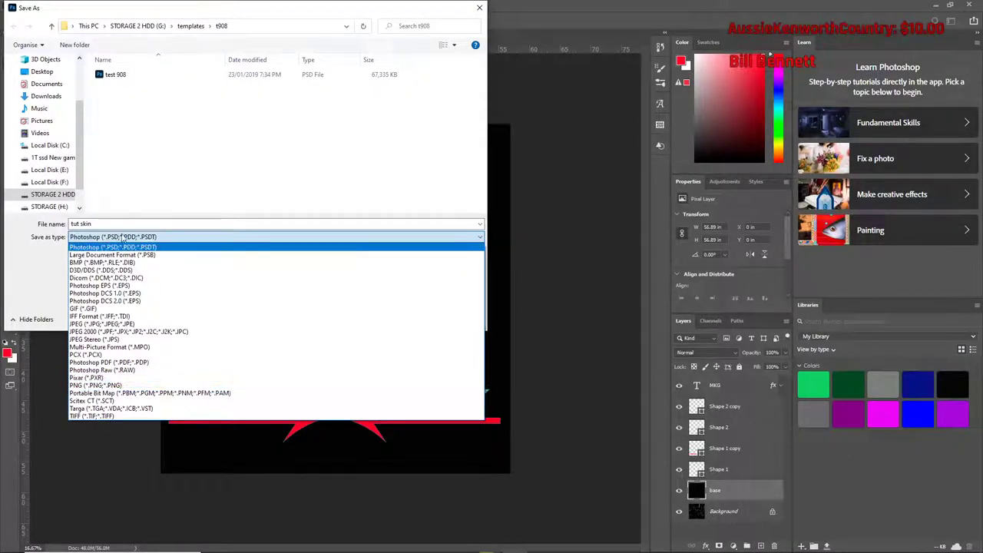
{"action": "left_click", "coordinate": [96, 270]}
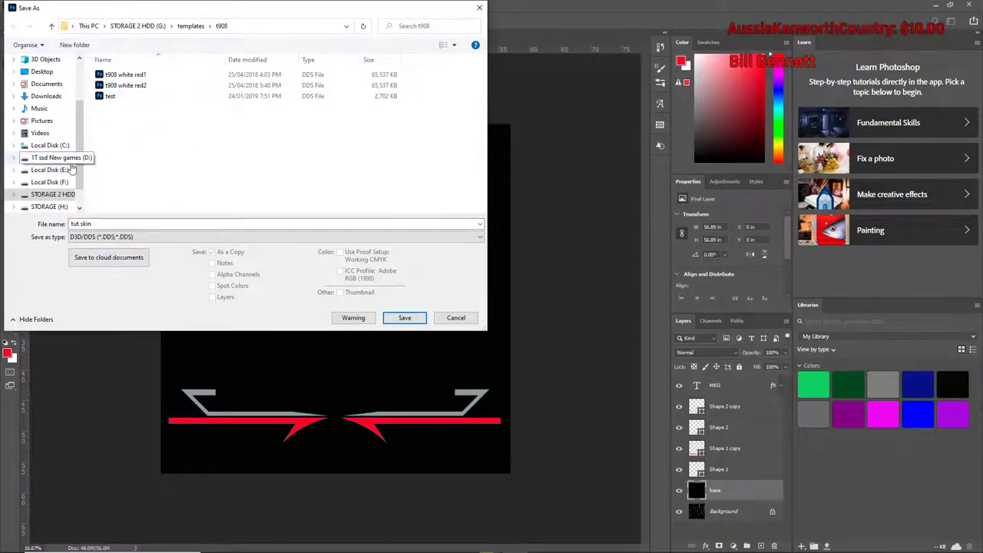
- Browse to the Desktop base folder and select the T908 white teal 1 file
{"action": "scroll", "coordinate": [46, 146], "scroll_direction": "up", "scroll_amount": 3}
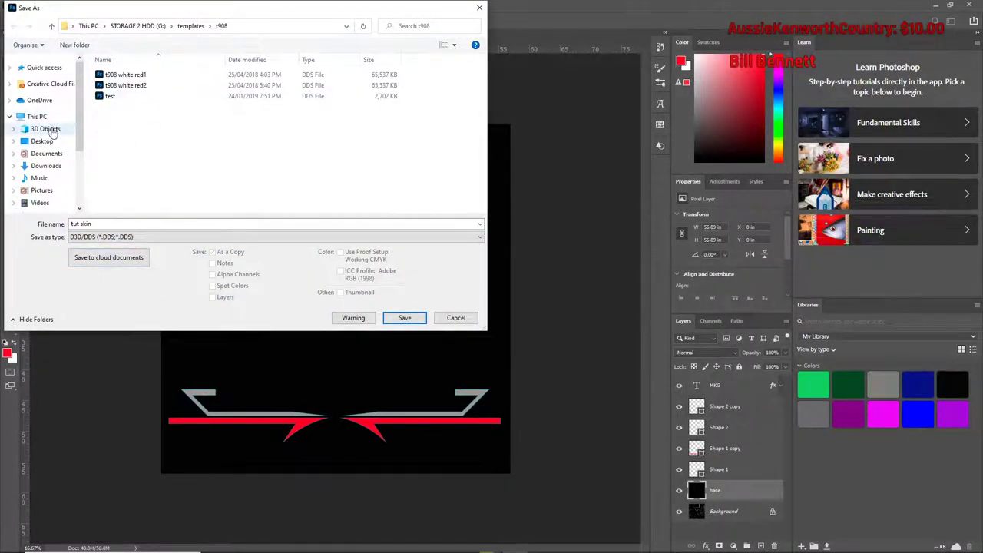
{"action": "left_click", "coordinate": [44, 142]}
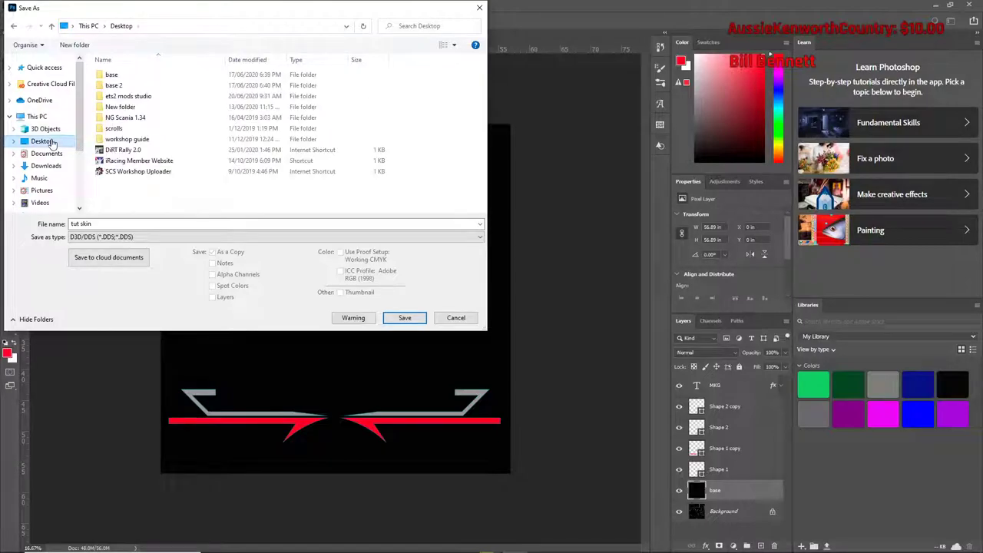
{"action": "left_click", "coordinate": [124, 77]}
{"action": "double_click", "coordinate": [125, 77]}
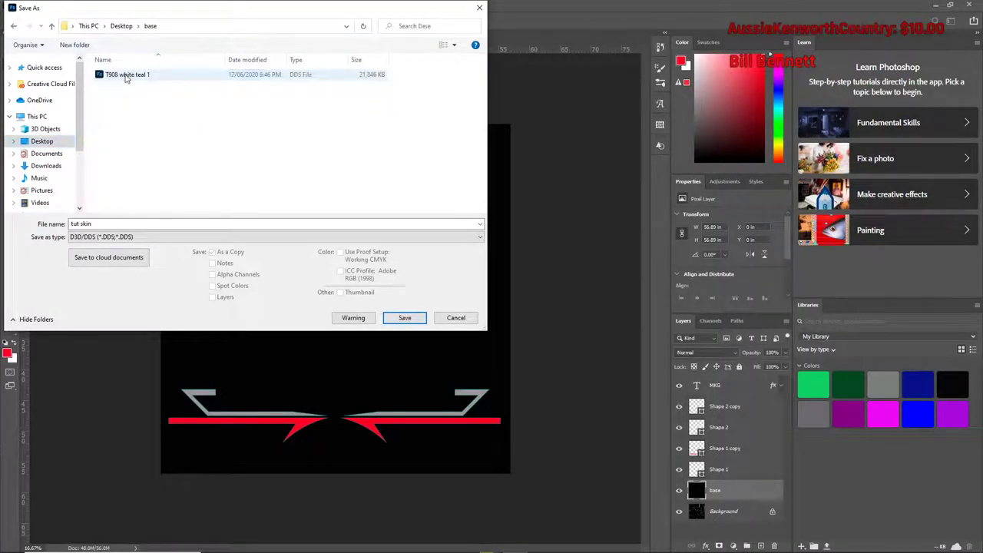
{"action": "left_click", "coordinate": [150, 76]}
{"action": "right_click", "coordinate": [158, 77]}
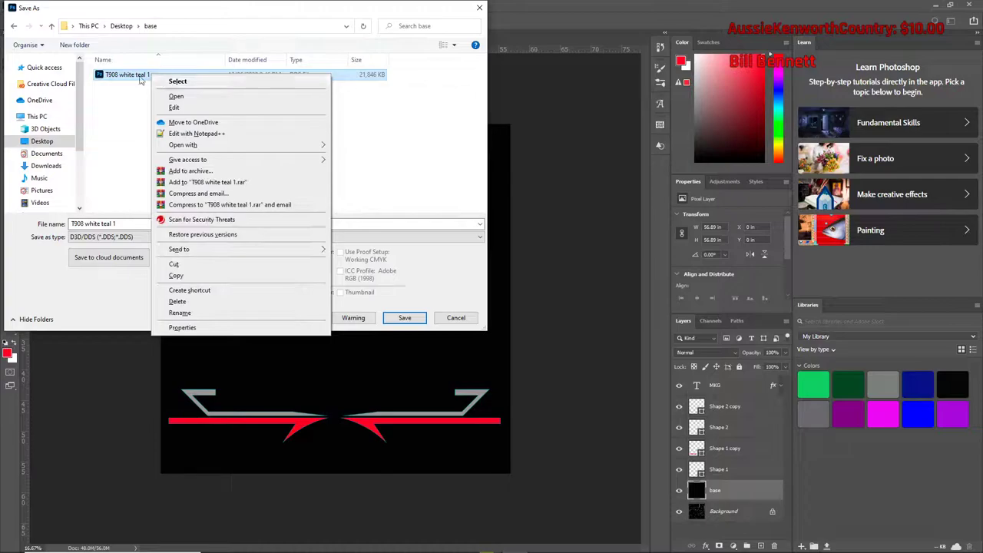
{"action": "key", "text": "Escape"}
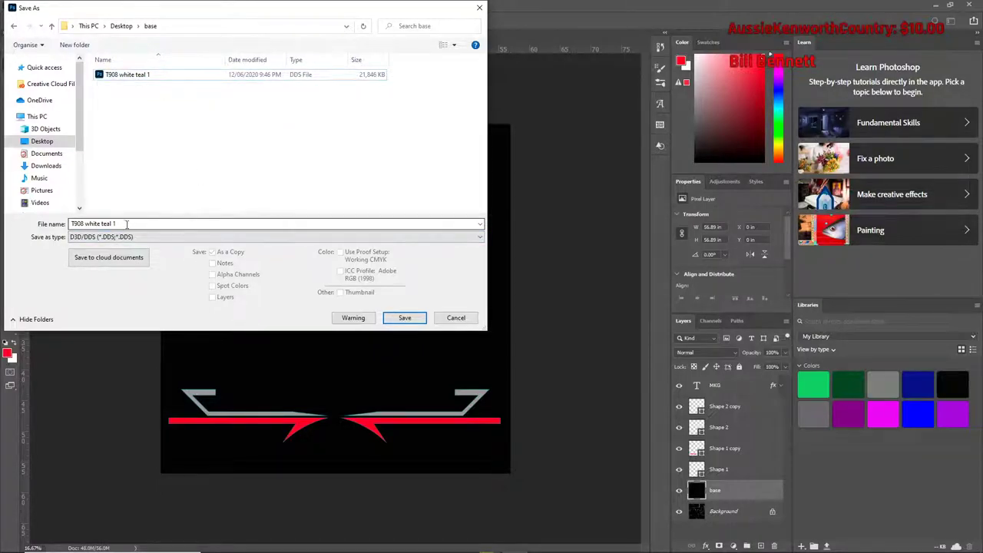
- Select the file name text and cancel the save without saving
{"action": "left_click_drag", "start_coordinate": [127, 223], "coordinate": [69, 223]}
{"action": "left_click", "coordinate": [154, 223]}
{"action": "key", "text": "ctrl+a"}
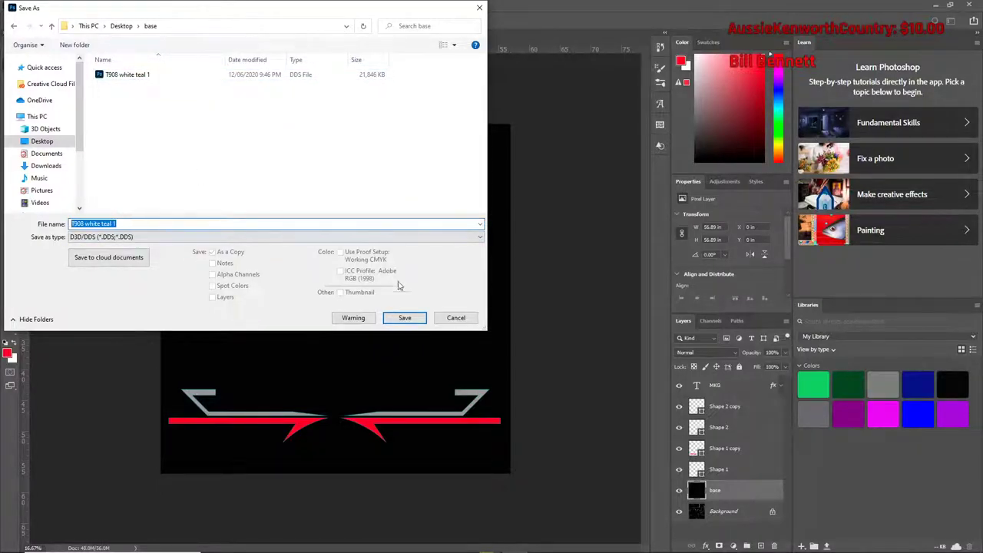
{"action": "left_click", "coordinate": [458, 317]}
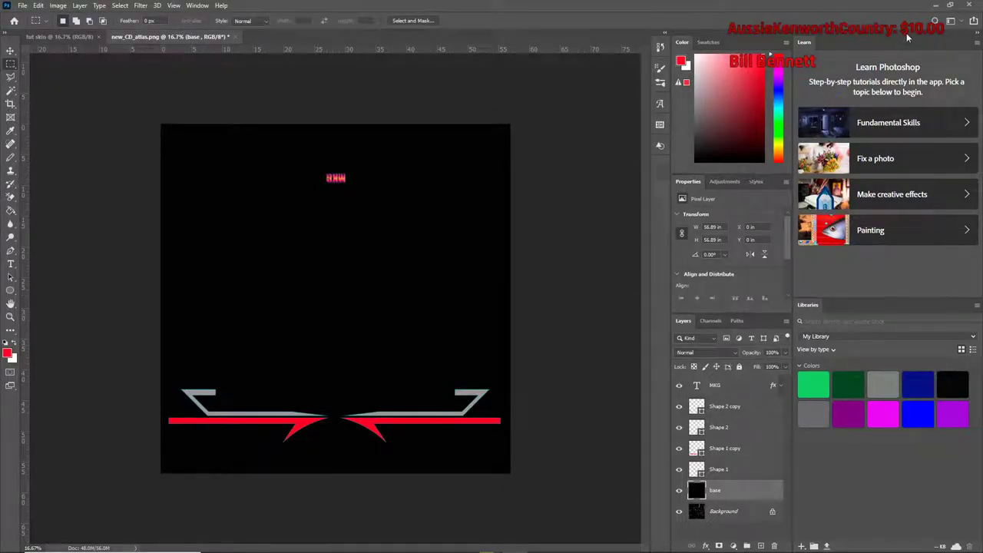
- Minimize Photoshop, delete the three T908 files from the Desktop base folder, and close Explorer
{"action": "left_click", "coordinate": [937, 5]}
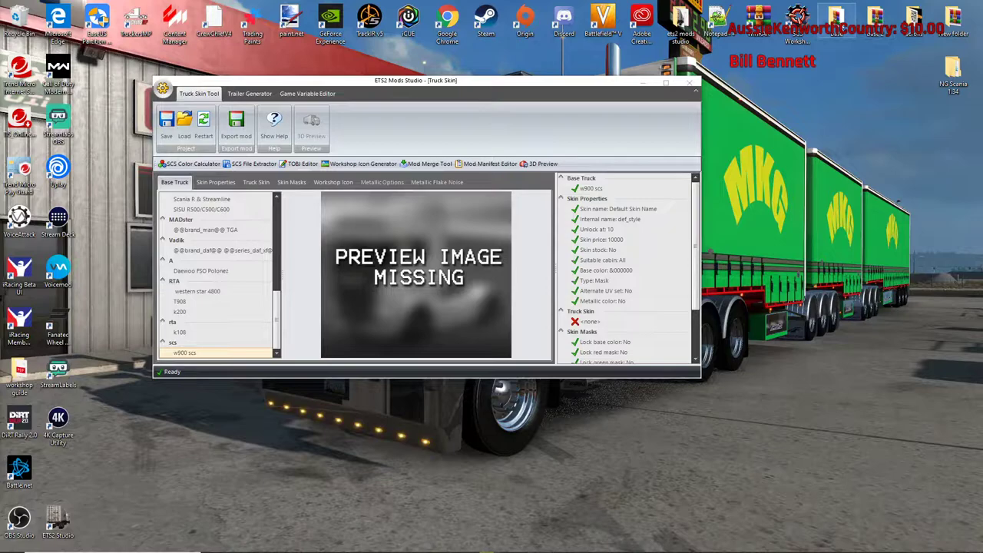
{"action": "double_click", "coordinate": [837, 19]}
{"action": "left_click_drag", "start_coordinate": [413, 221], "coordinate": [492, 177]}
{"action": "right_click", "coordinate": [490, 183]}
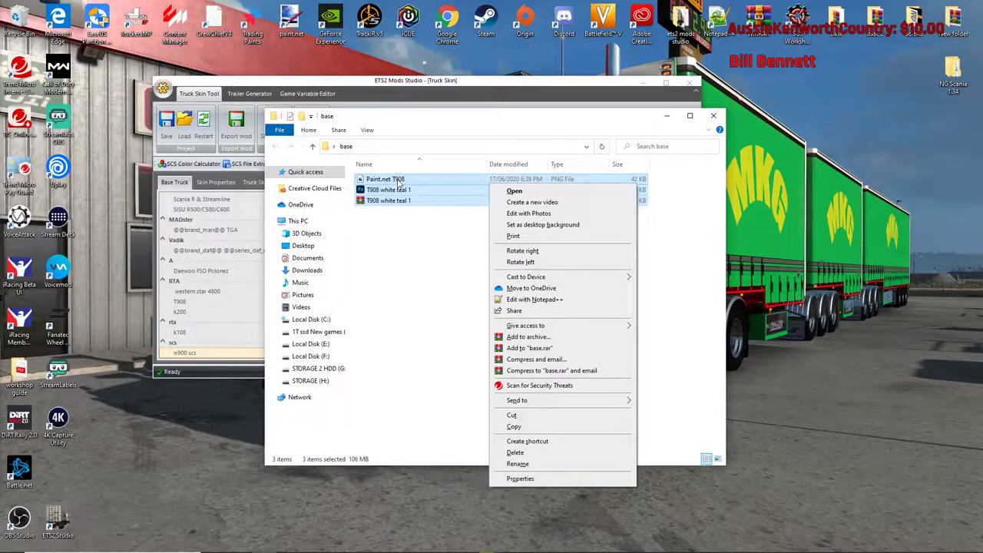
{"action": "left_click", "coordinate": [529, 453]}
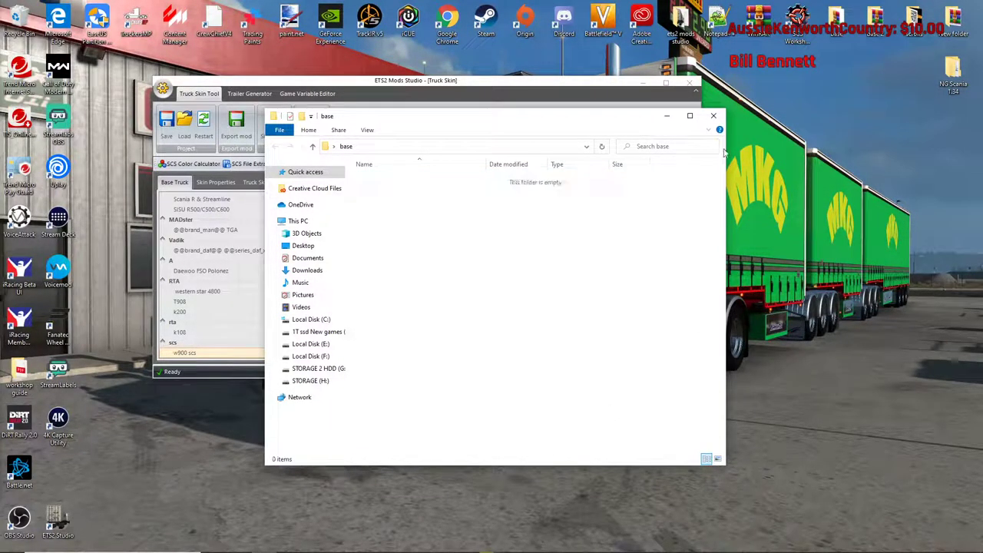
{"action": "left_click", "coordinate": [714, 115]}
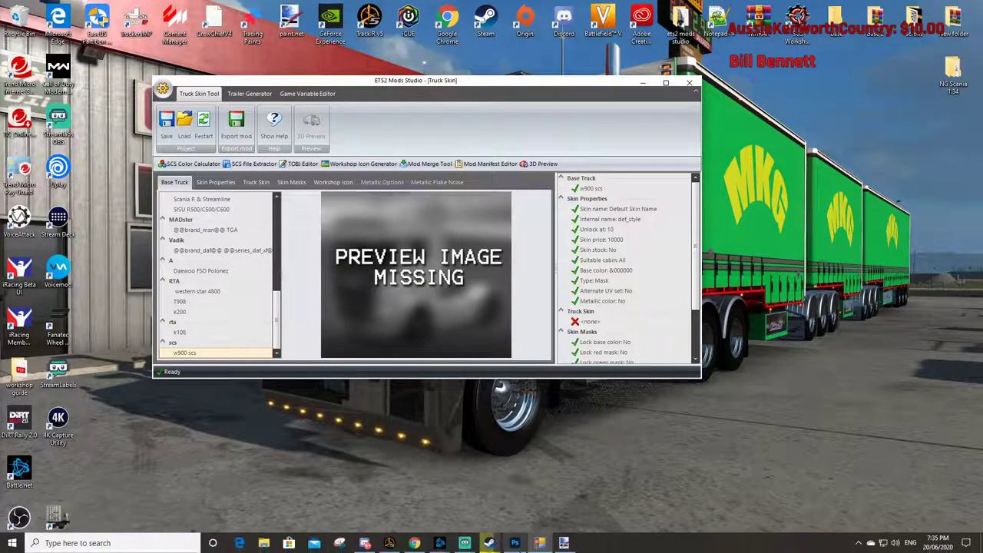
{"action": "mouse_move", "coordinate": [521, 545]}
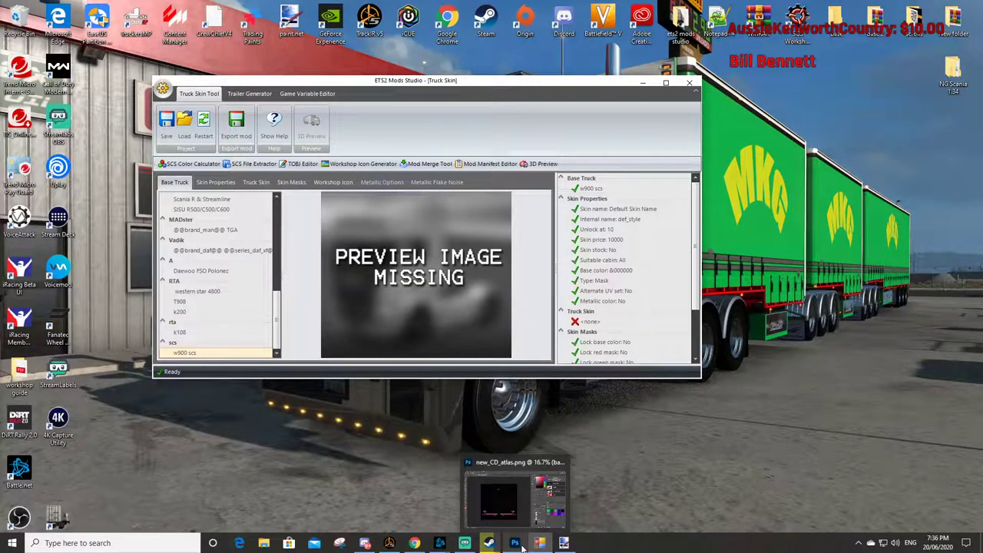
- Start a Save As on this computer, name the file 'tut skin', and copy that name
{"action": "left_click", "coordinate": [458, 467]}
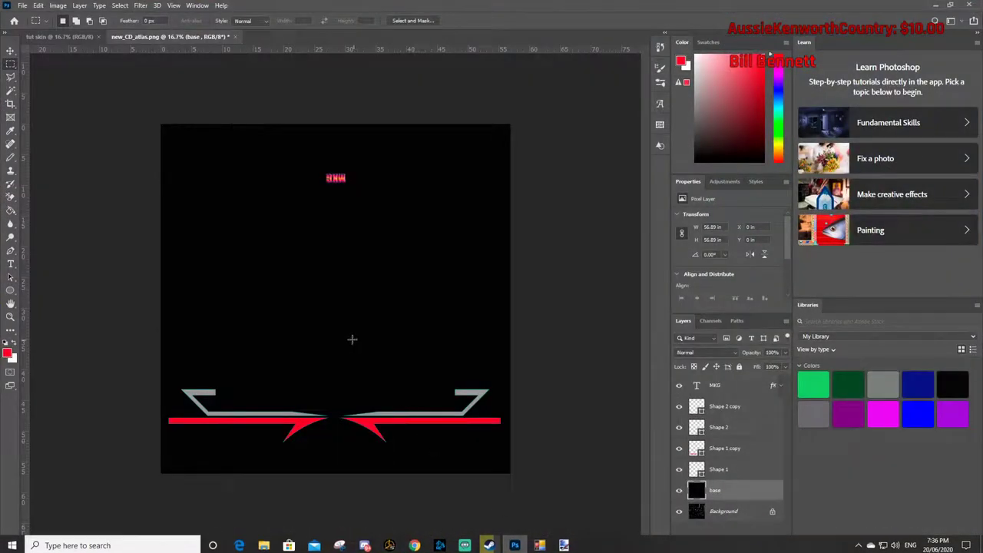
{"action": "left_click", "coordinate": [23, 6]}
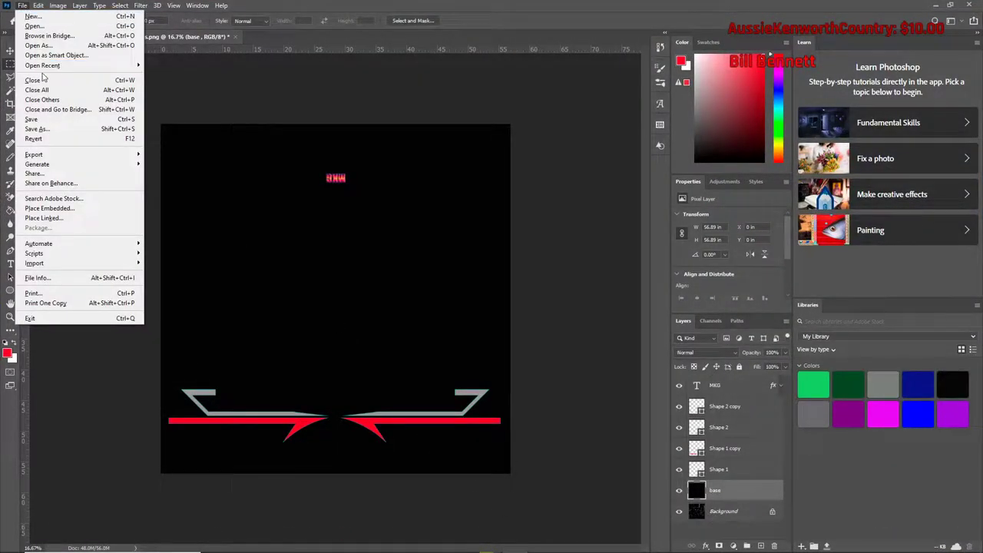
{"action": "left_click", "coordinate": [49, 129]}
{"action": "left_click", "coordinate": [557, 370]}
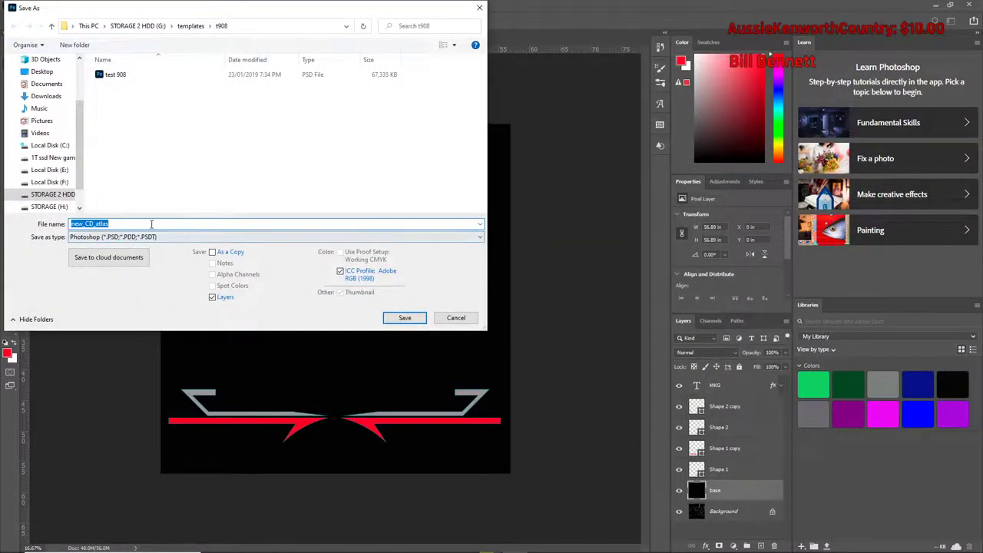
{"action": "type", "text": "tut ski"}
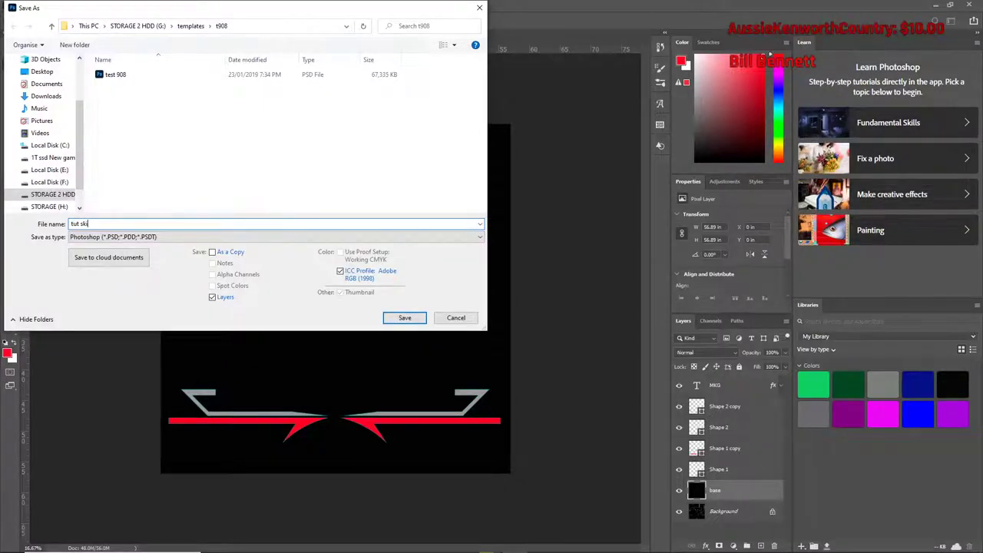
{"action": "type", "text": "n"}
{"action": "left_click_drag", "start_coordinate": [92, 224], "coordinate": [69, 223]}
{"action": "right_click", "coordinate": [71, 224]}
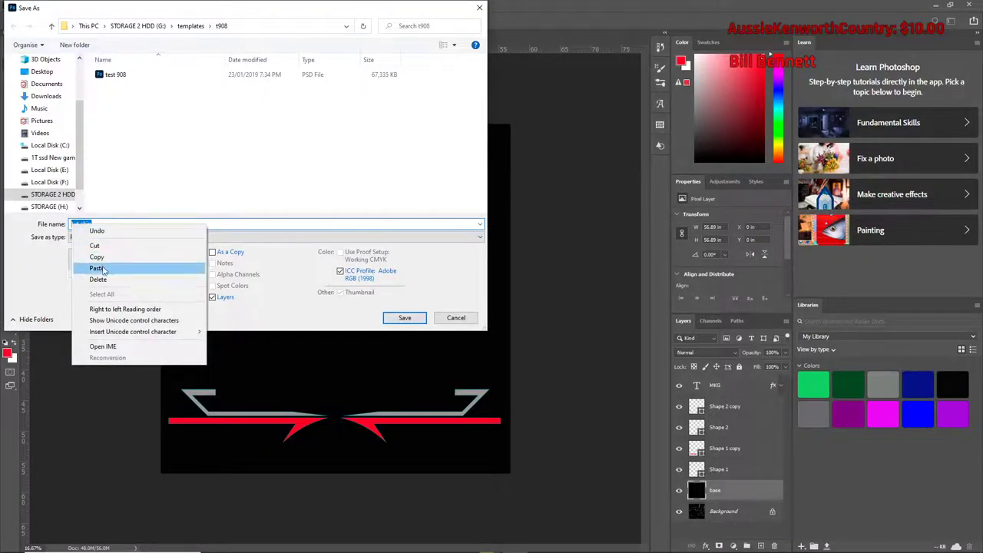
{"action": "left_click", "coordinate": [97, 256]}
- Choose the DDS format and save into the Desktop base folder
{"action": "left_click", "coordinate": [215, 237]}
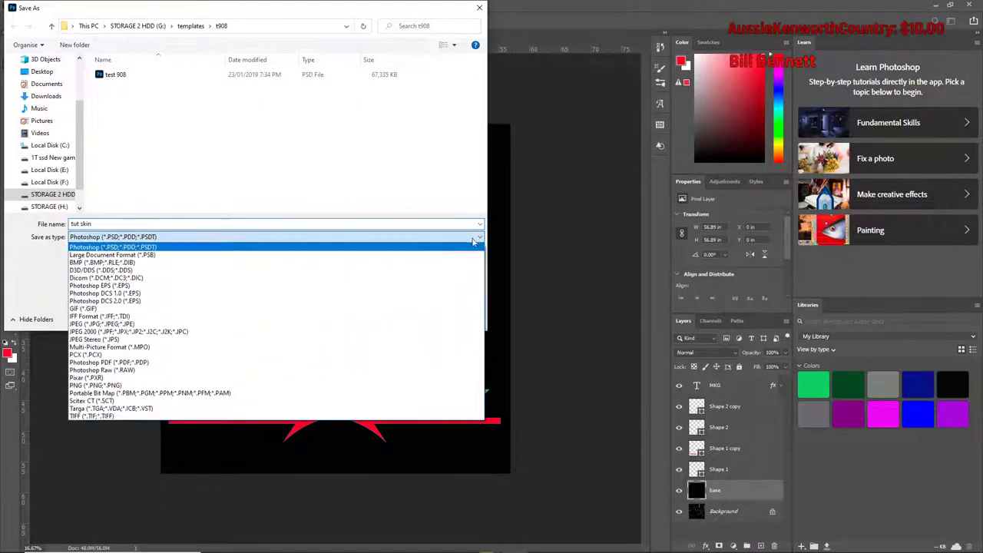
{"action": "left_click", "coordinate": [223, 270]}
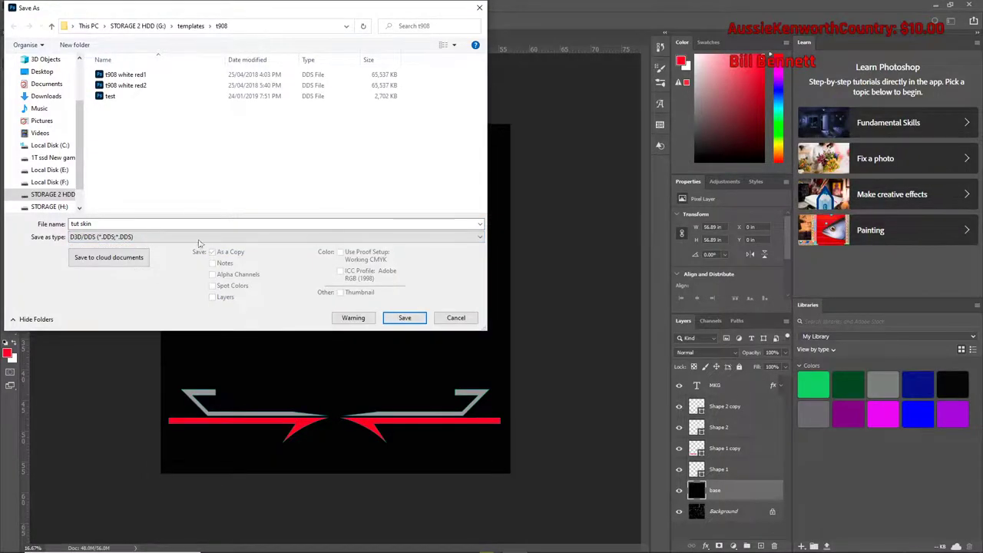
{"action": "left_click", "coordinate": [48, 71]}
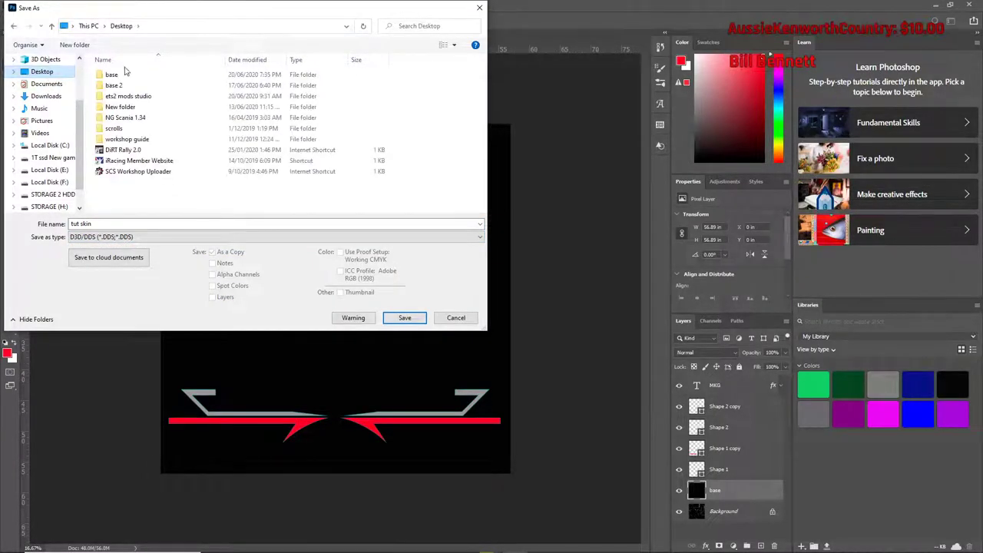
{"action": "left_click", "coordinate": [125, 75]}
{"action": "double_click", "coordinate": [125, 75]}
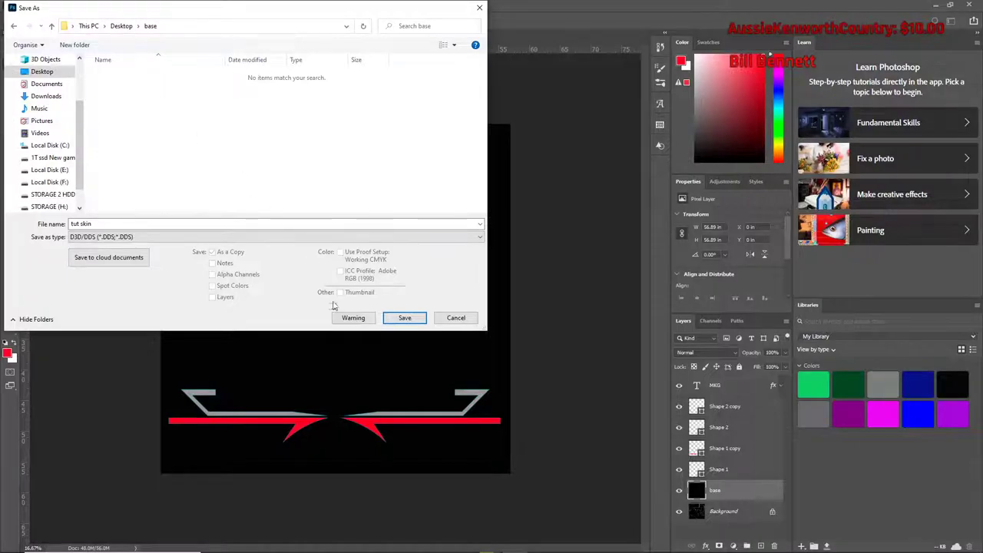
{"action": "left_click", "coordinate": [405, 318]}
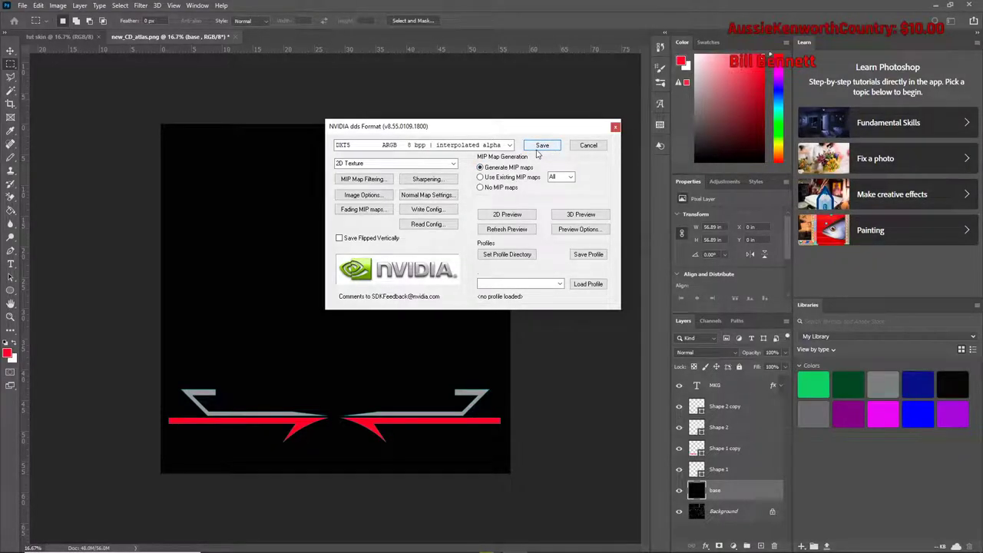
- Confirm the NVIDIA DDS export (DXT5 ARGB, MIP maps) and minimize Photoshop
{"action": "left_click", "coordinate": [541, 148]}
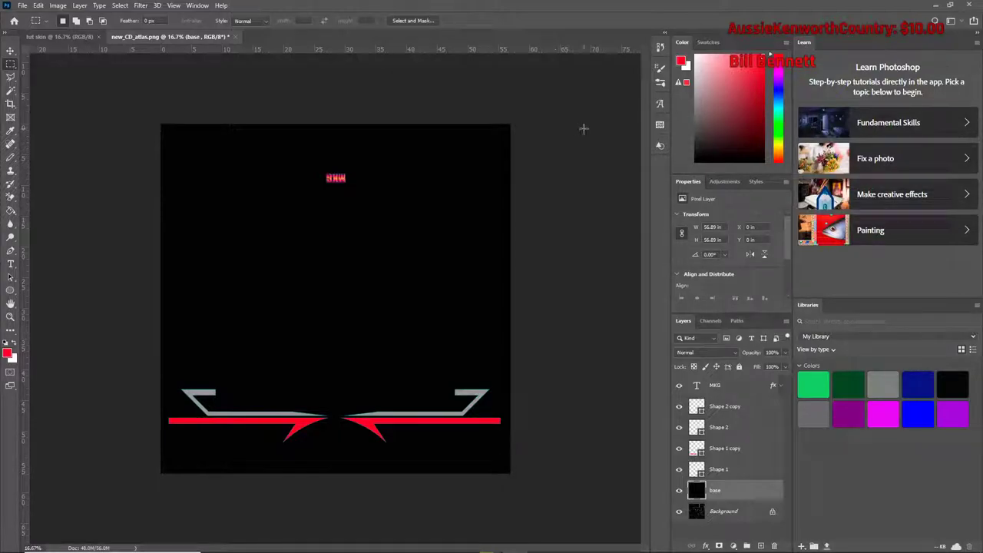
{"action": "left_click", "coordinate": [937, 7]}
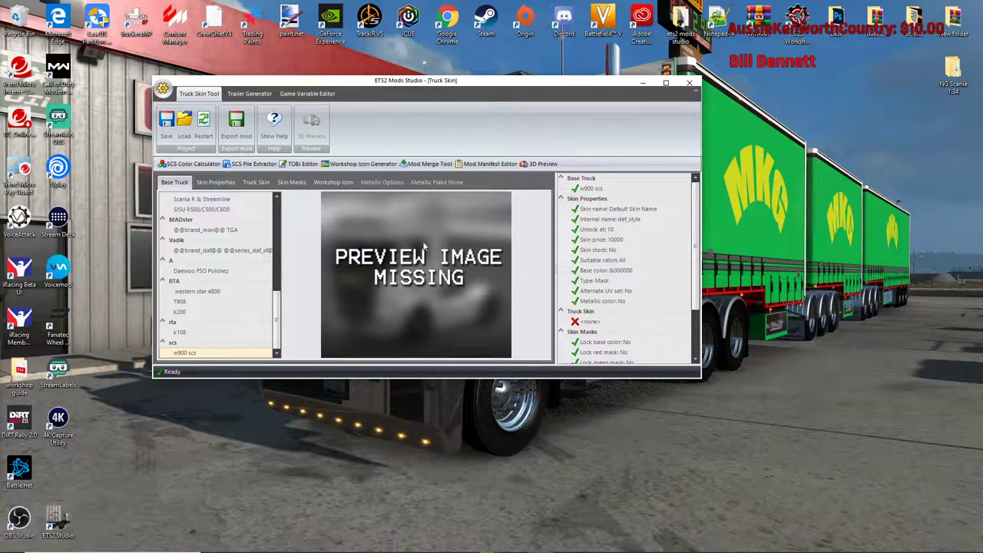
- Choose T908 as the base truck, review the skin, stock and price properties, then open Skin Properties
{"action": "left_click", "coordinate": [203, 304]}
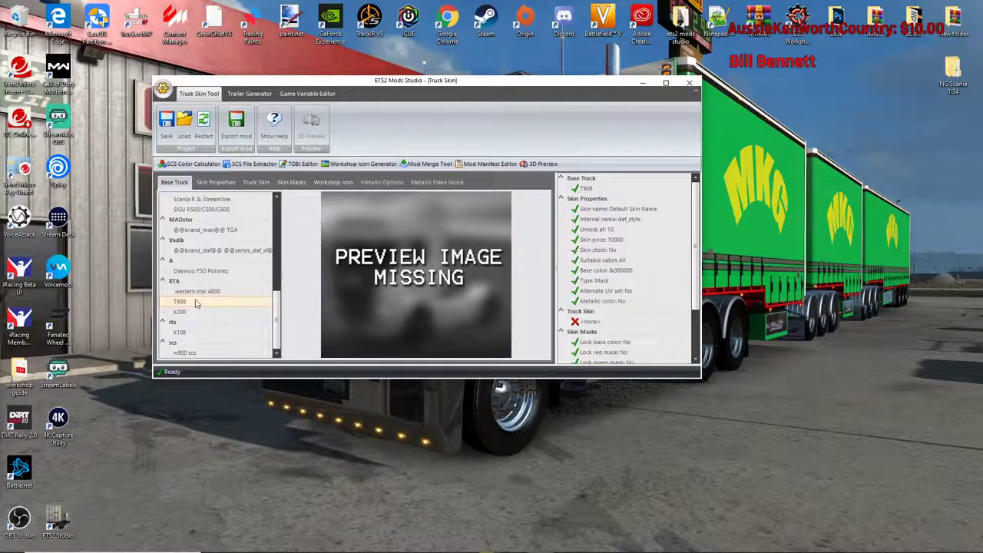
{"action": "scroll", "coordinate": [616, 253], "scroll_direction": "down", "scroll_amount": 2}
{"action": "left_click", "coordinate": [616, 246]}
{"action": "scroll", "coordinate": [616, 252], "scroll_direction": "up", "scroll_amount": 2}
{"action": "left_click", "coordinate": [616, 251]}
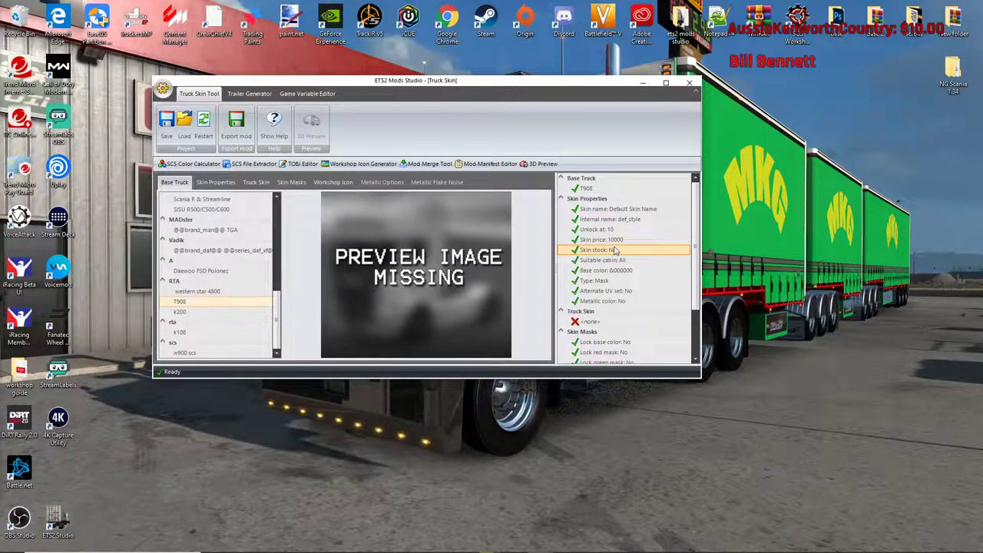
{"action": "left_click", "coordinate": [614, 245]}
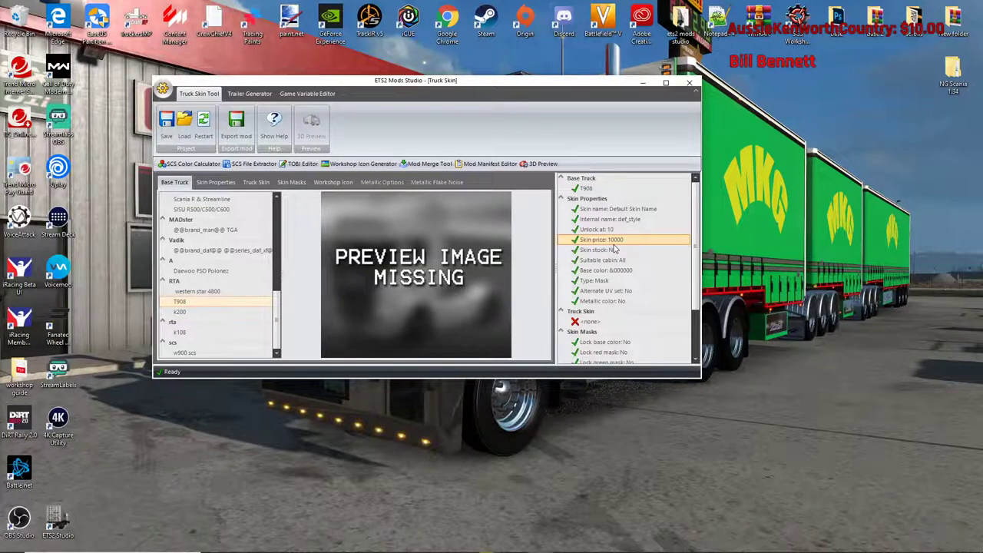
{"action": "left_click", "coordinate": [224, 183]}
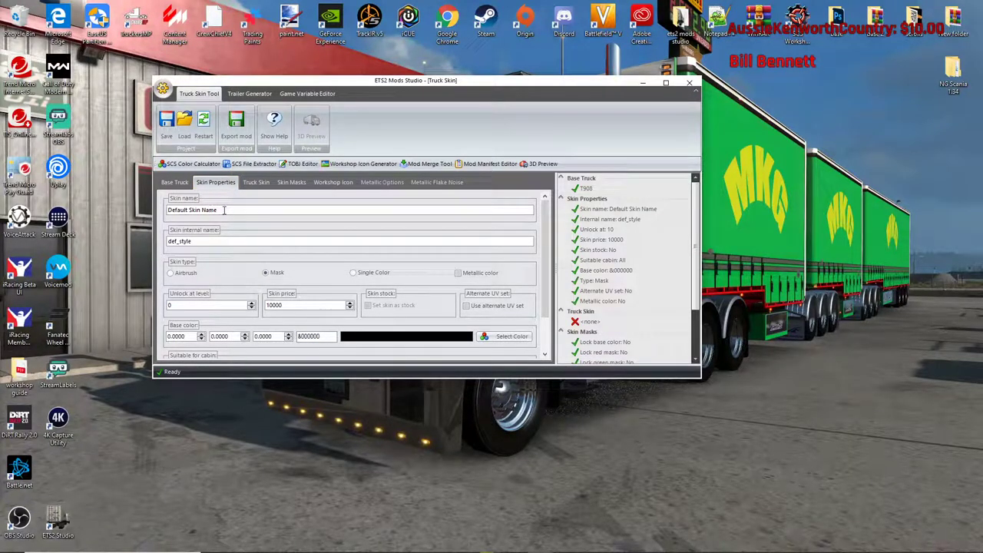
- Paste 'tut skin' as the skin name and enter kenw908 as the internal name
{"action": "left_click_drag", "start_coordinate": [218, 210], "coordinate": [166, 211]}
{"action": "right_click", "coordinate": [195, 217]}
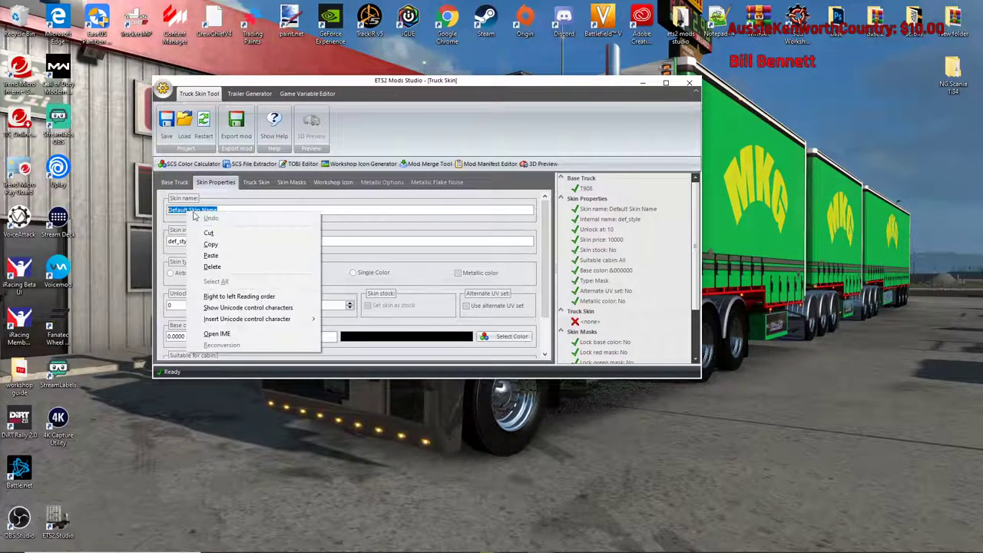
{"action": "left_click", "coordinate": [220, 257]}
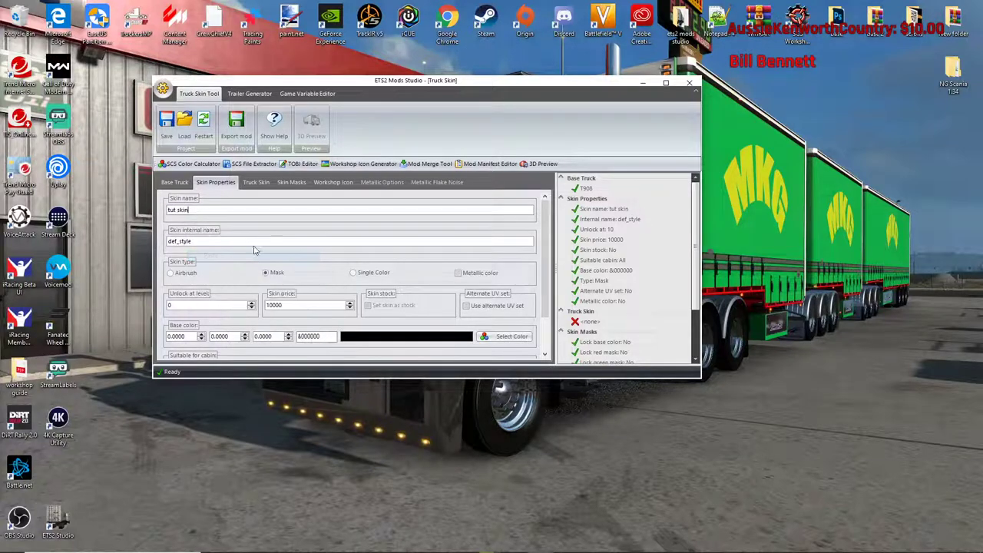
{"action": "left_click_drag", "start_coordinate": [202, 241], "coordinate": [163, 245]}
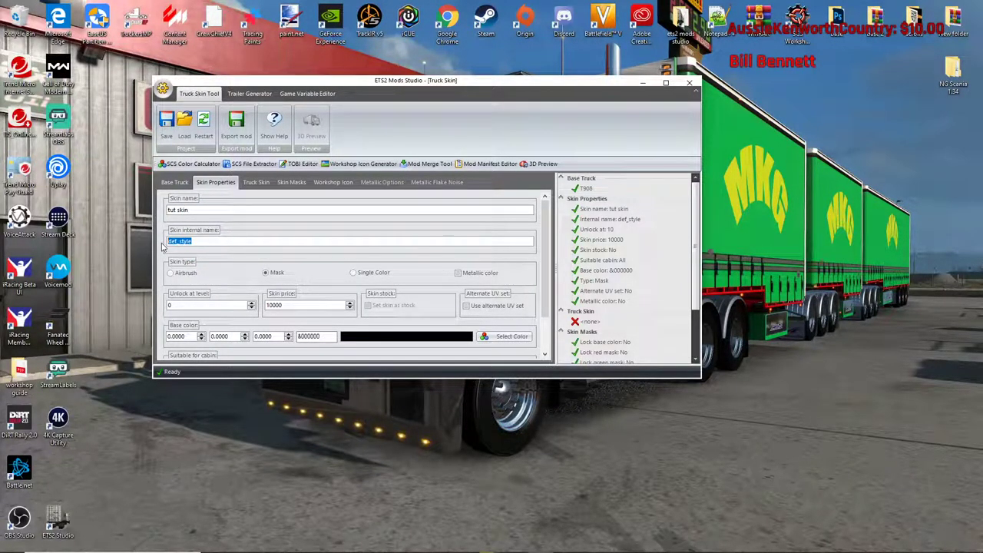
{"action": "type", "text": "kenw908"}
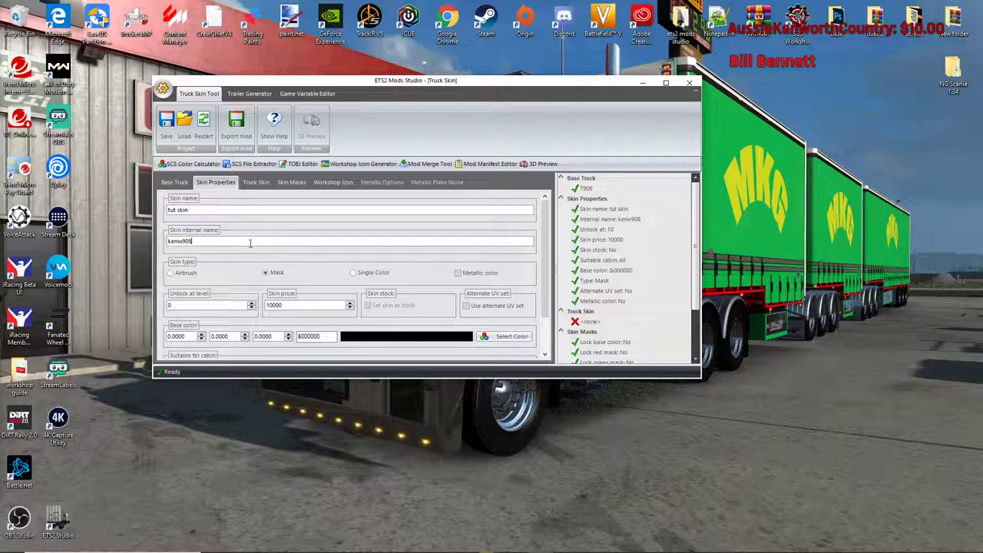
- Make the skin an Airbrush type and set its price to 1
{"action": "left_click", "coordinate": [172, 274]}
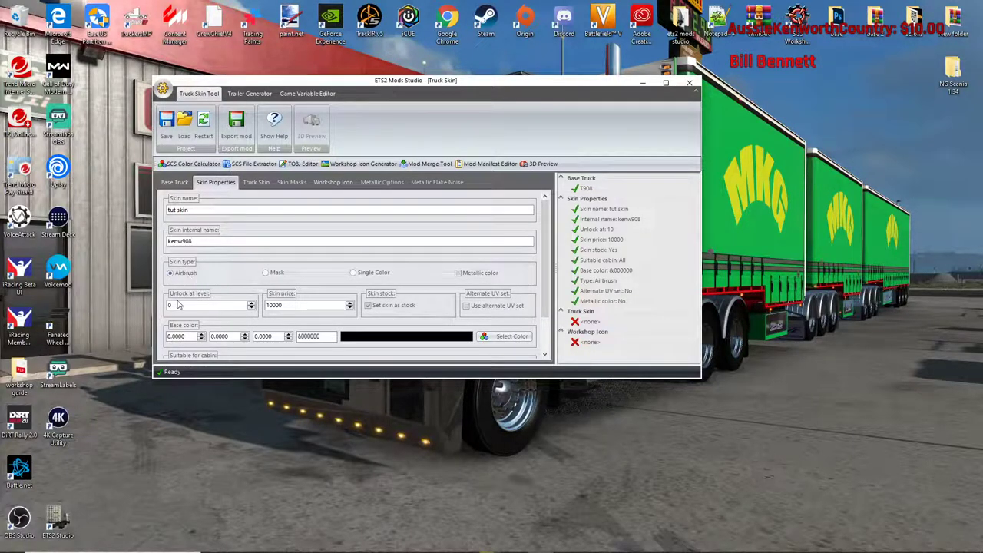
{"action": "key", "text": "Tab"}
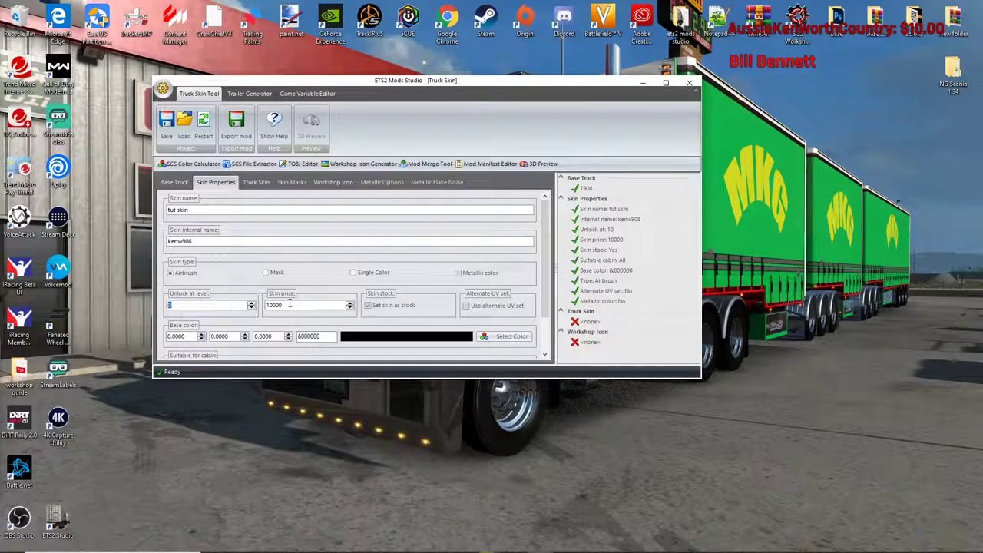
{"action": "key", "text": "Tab"}
{"action": "key", "text": "End"}
{"action": "key", "text": "shift+Home"}
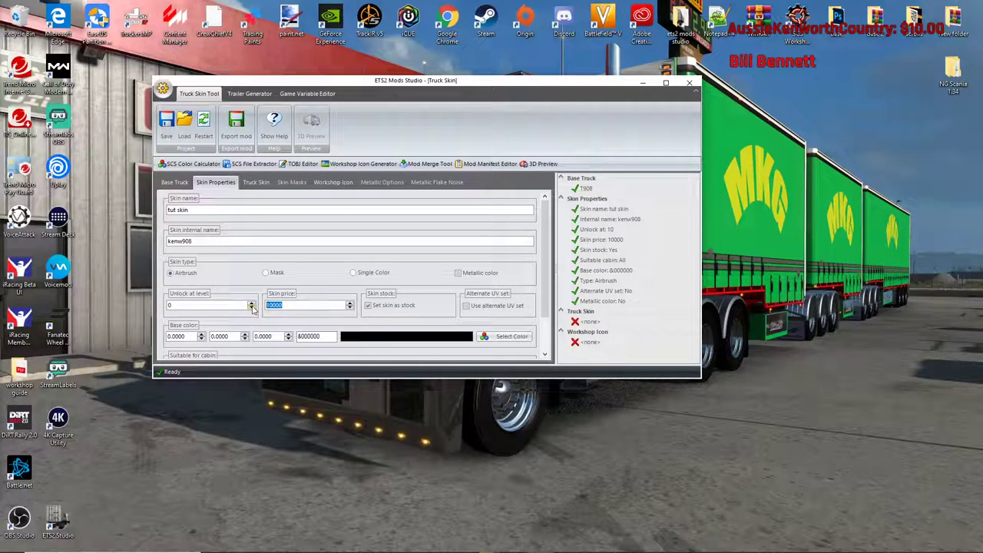
{"action": "type", "text": "0"}
{"action": "key", "text": "shift+Home"}
{"action": "type", "text": "1"}
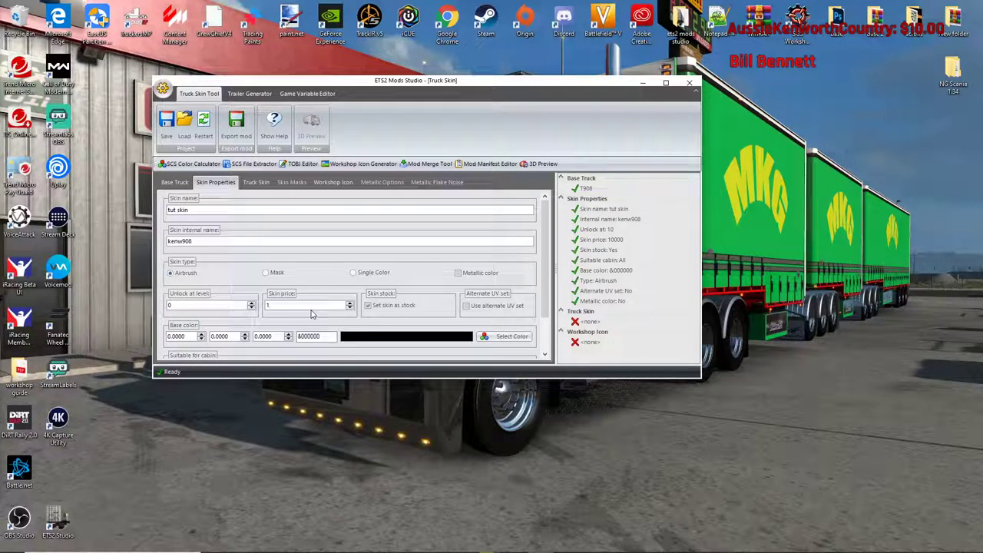
{"action": "left_click", "coordinate": [171, 273]}
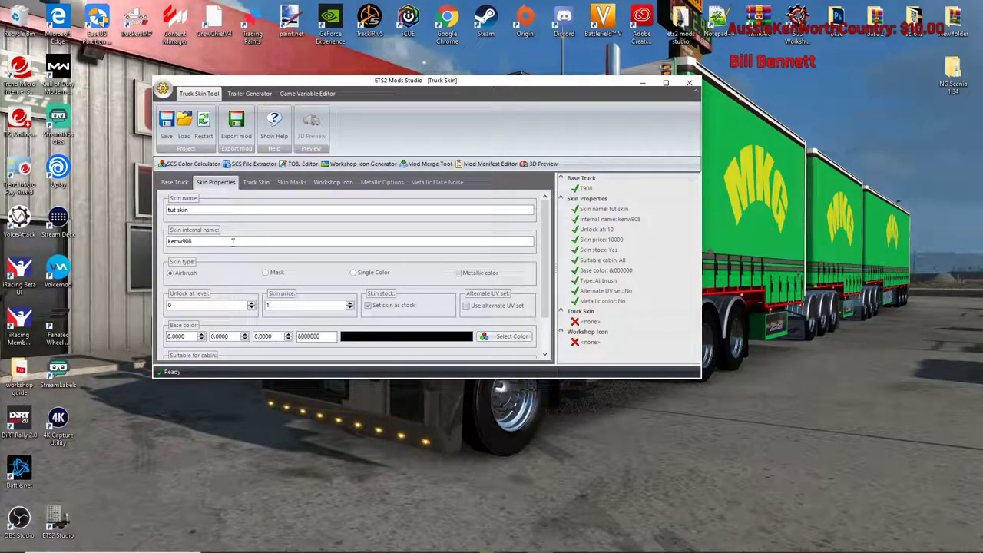
{"action": "left_click", "coordinate": [259, 183]}
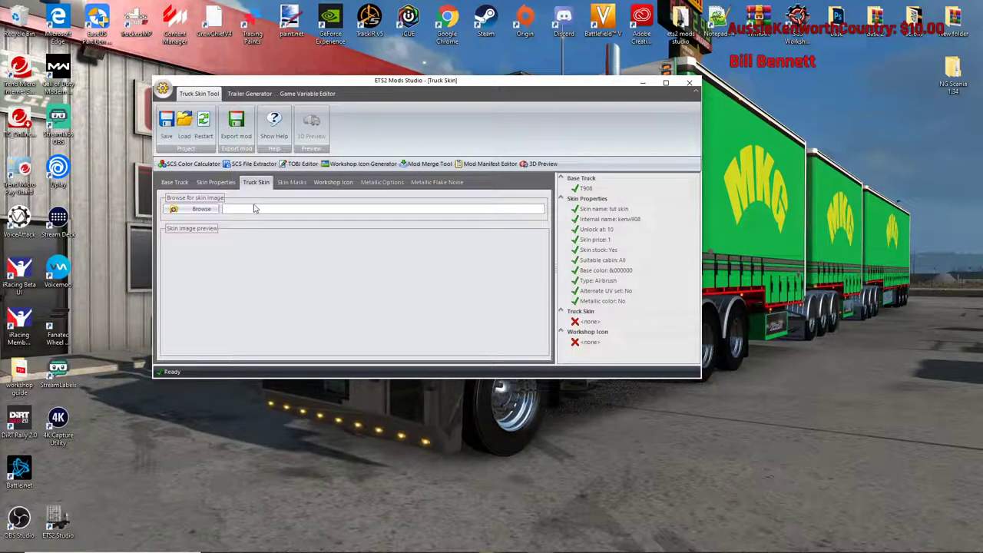
- Load tut skin.dds from the Desktop base folder as the skin image and use the default workshop icon
{"action": "left_click", "coordinate": [205, 212]}
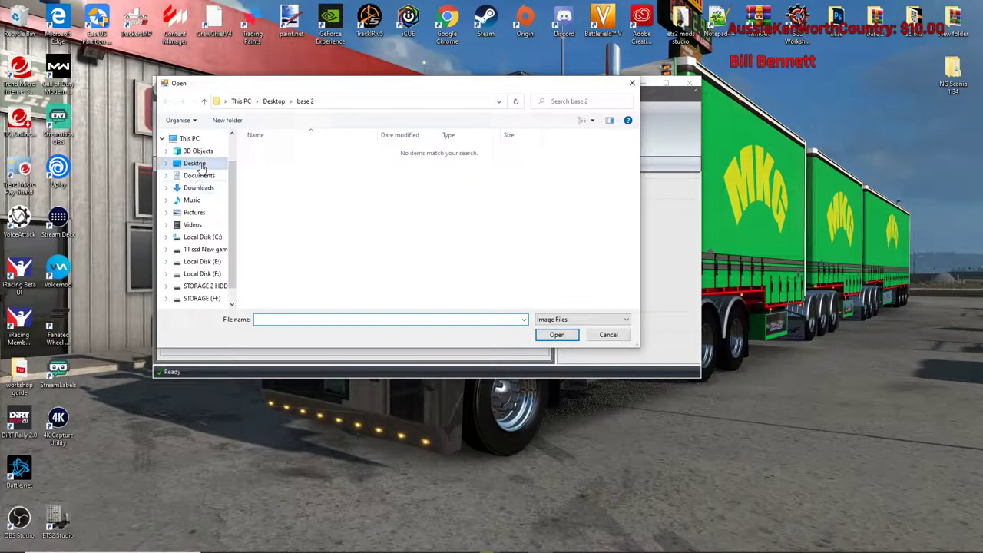
{"action": "left_click", "coordinate": [194, 163]}
{"action": "double_click", "coordinate": [278, 152]}
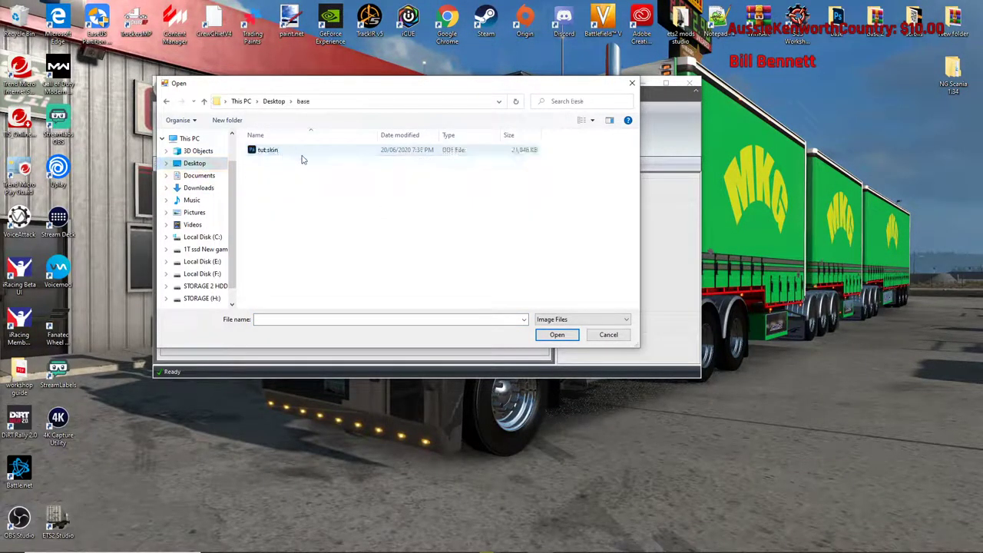
{"action": "left_click", "coordinate": [301, 150]}
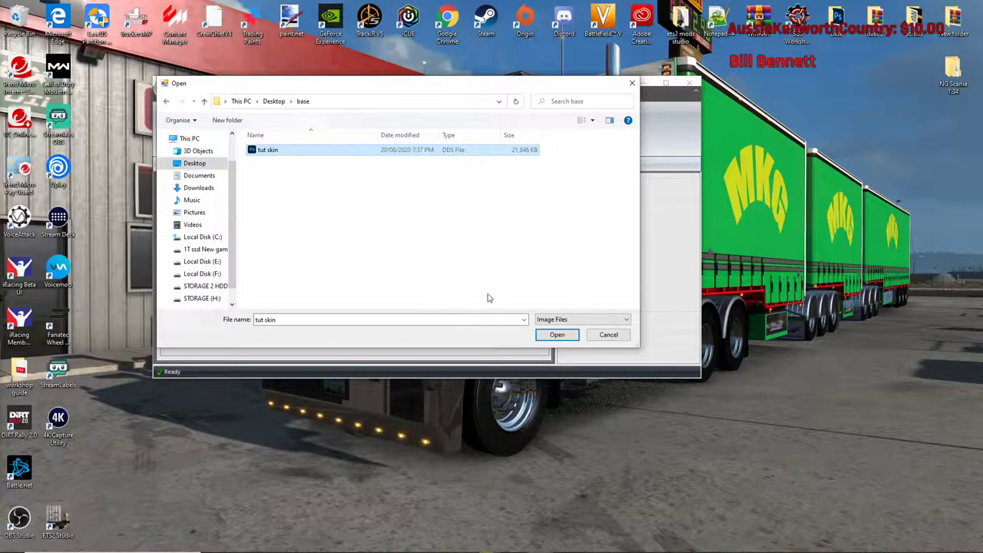
{"action": "left_click", "coordinate": [558, 334]}
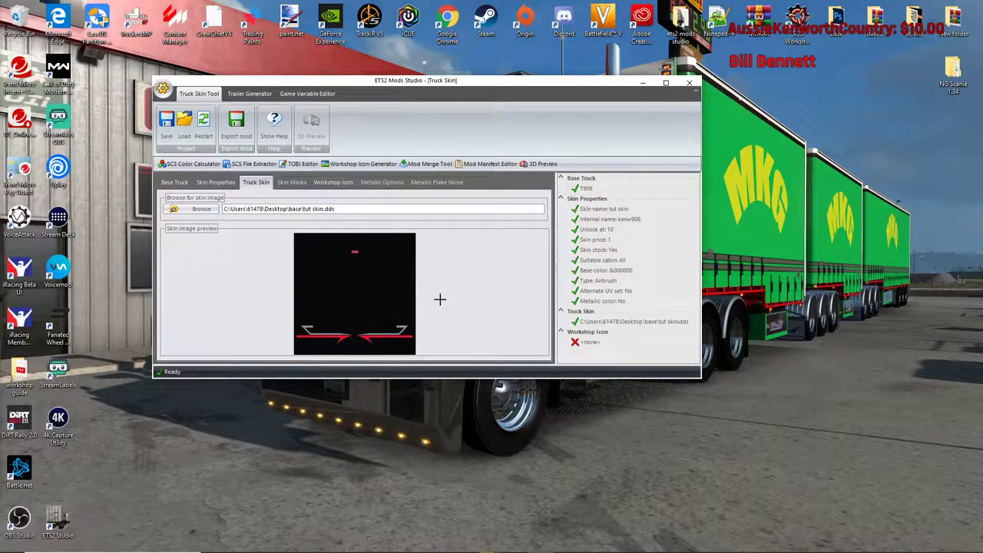
{"action": "left_click", "coordinate": [332, 184]}
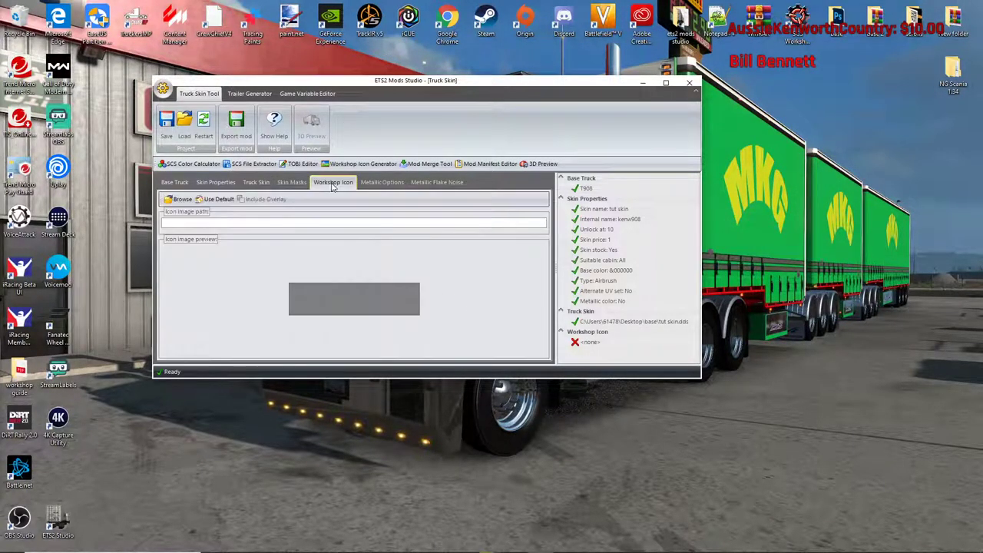
{"action": "left_click", "coordinate": [219, 199]}
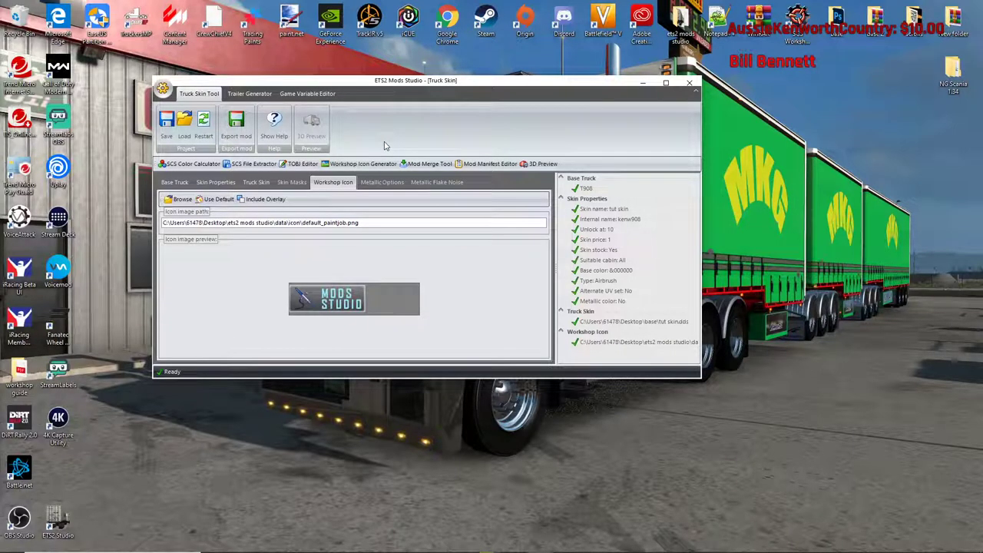
- Export the truck skin mod as 'tut skin' in SCS format (*.scs) to the desktop base folder
{"action": "left_click", "coordinate": [236, 129]}
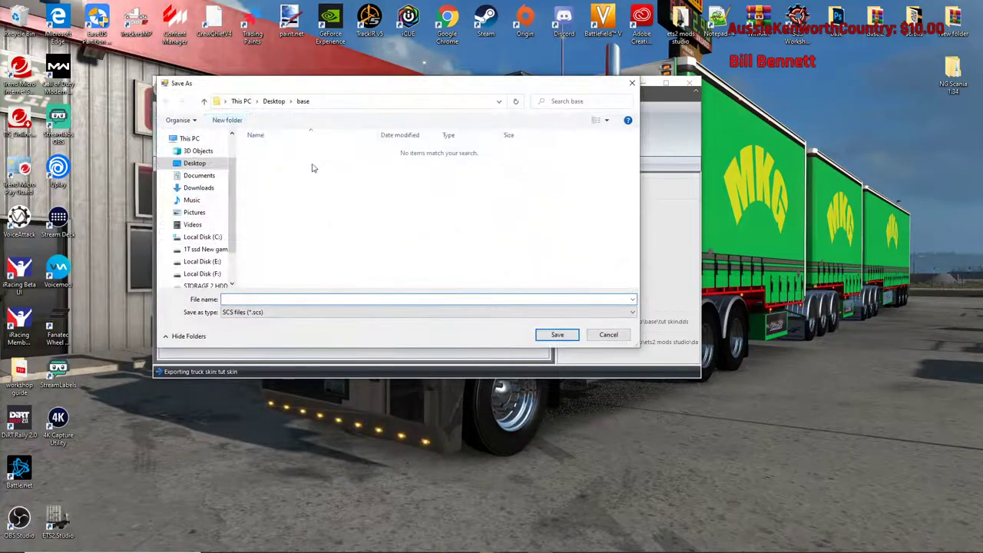
{"action": "right_click", "coordinate": [249, 299]}
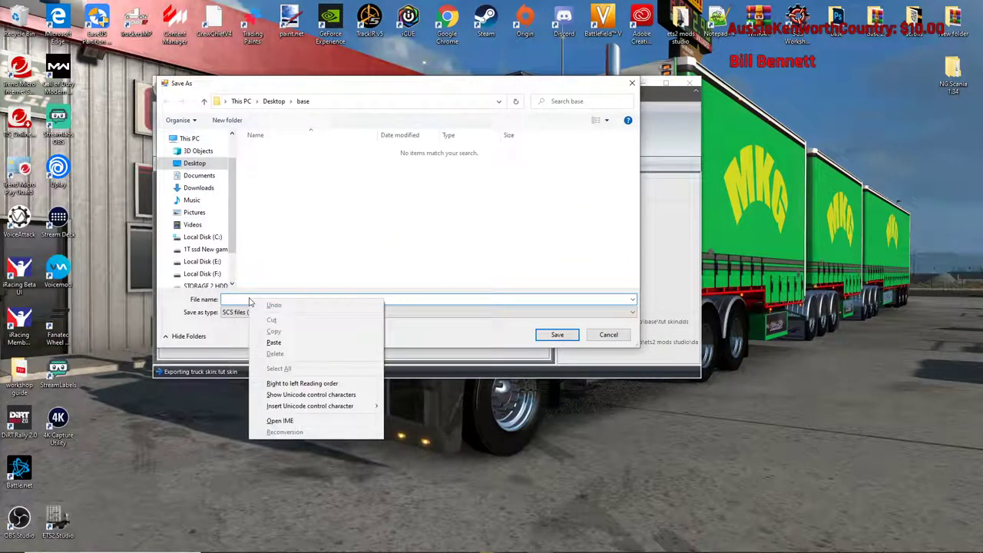
{"action": "left_click", "coordinate": [275, 342]}
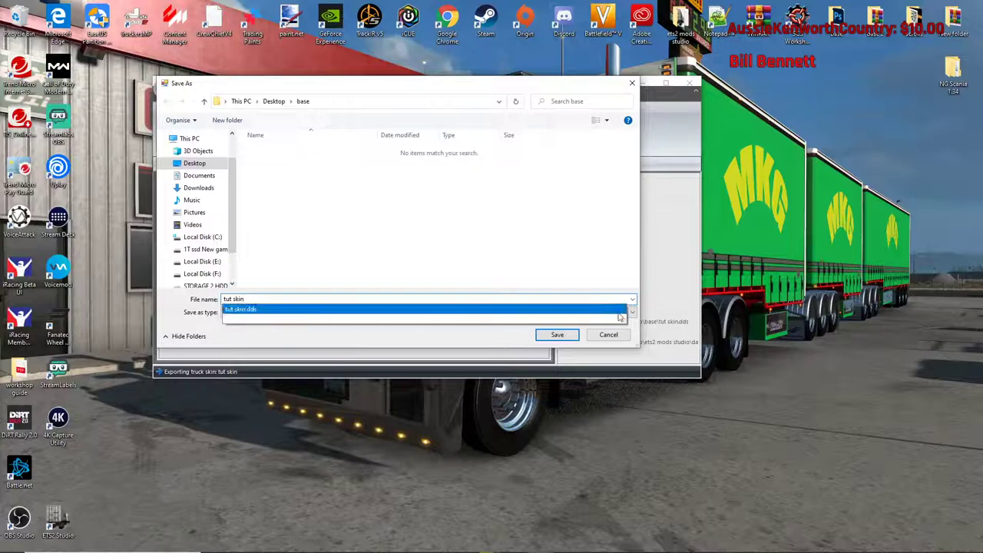
{"action": "left_click", "coordinate": [488, 315]}
{"action": "left_click", "coordinate": [485, 313]}
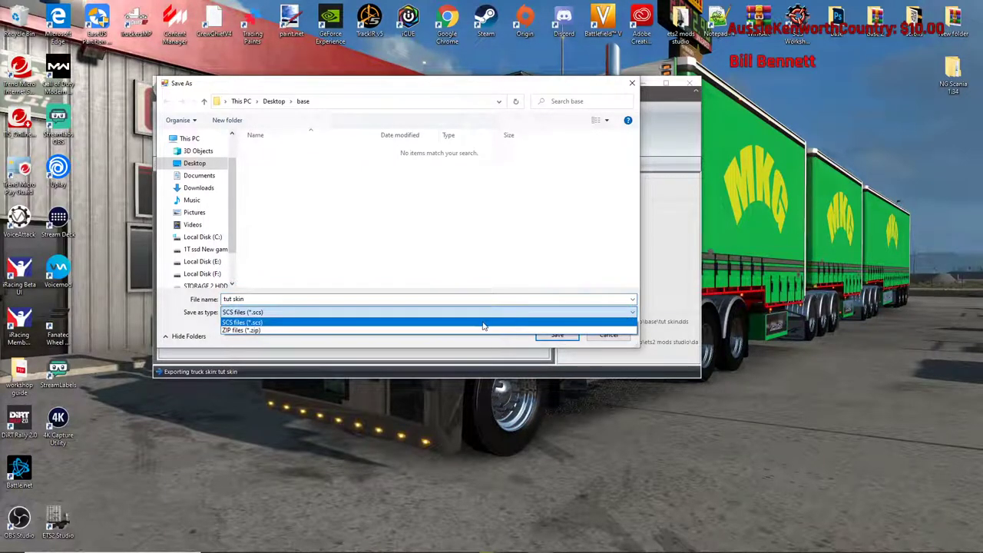
{"action": "left_click", "coordinate": [274, 314]}
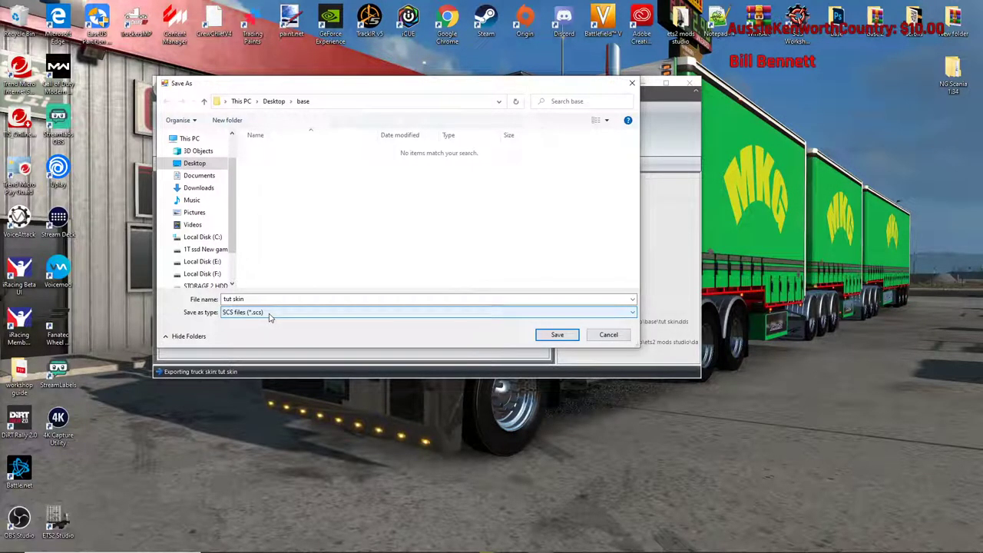
{"action": "left_click", "coordinate": [556, 335]}
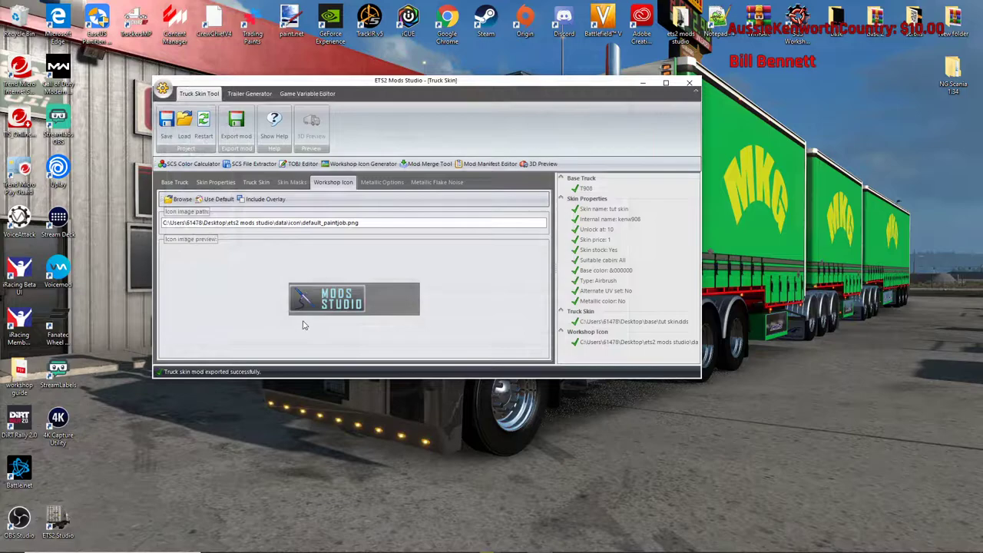
{"action": "double_click", "coordinate": [836, 19]}
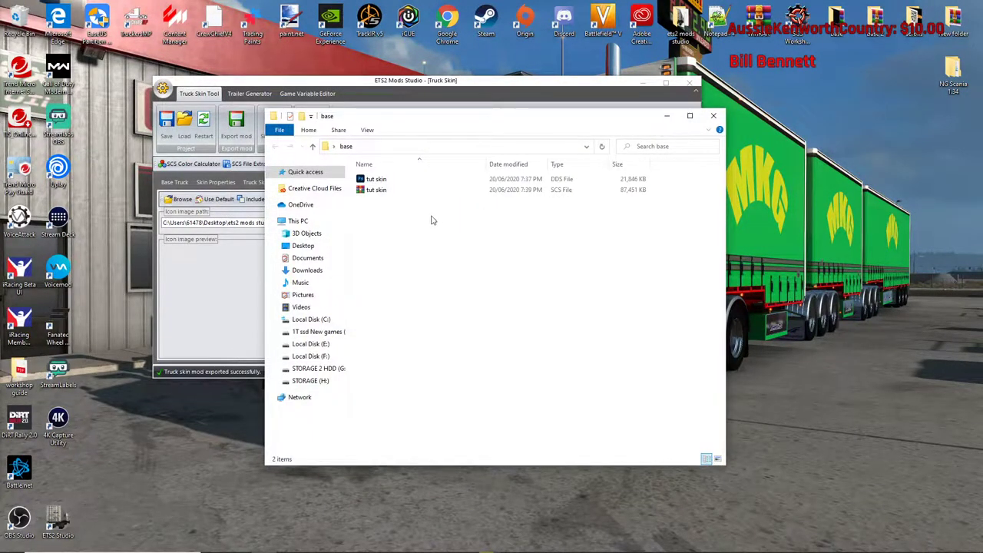
- Move tut skin.scs into Documents > American Truck Simulator > mod
{"action": "left_click", "coordinate": [528, 192]}
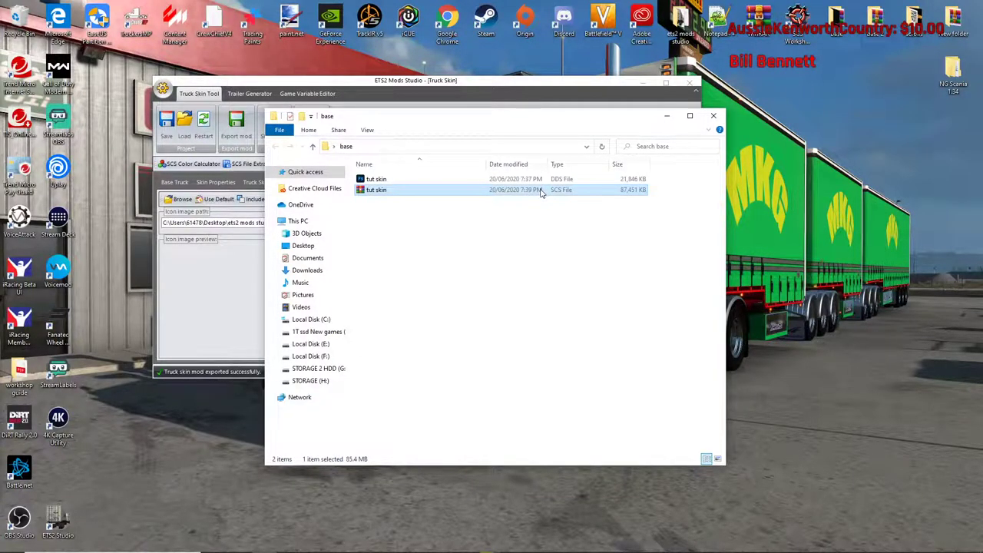
{"action": "right_click", "coordinate": [540, 192]}
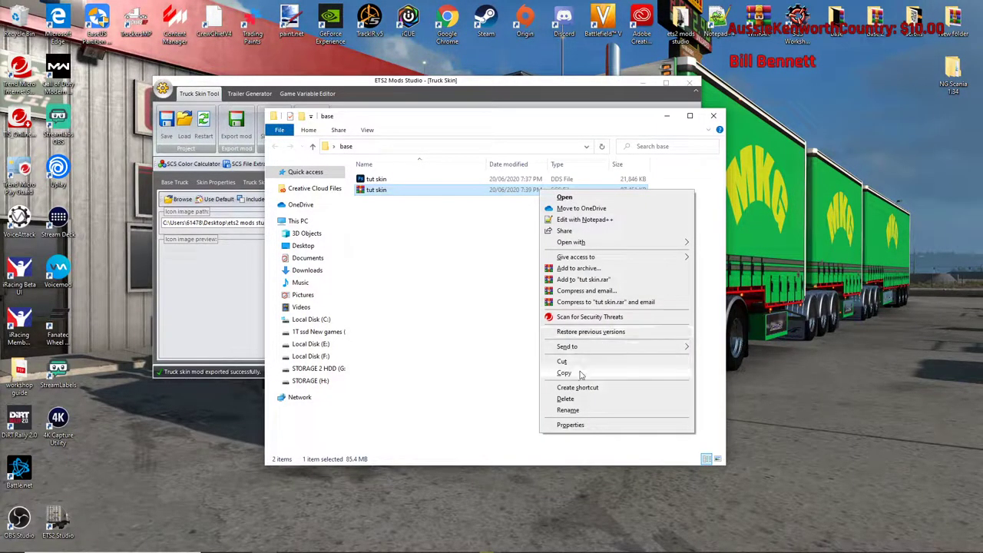
{"action": "left_click", "coordinate": [561, 359]}
{"action": "left_click", "coordinate": [307, 258]}
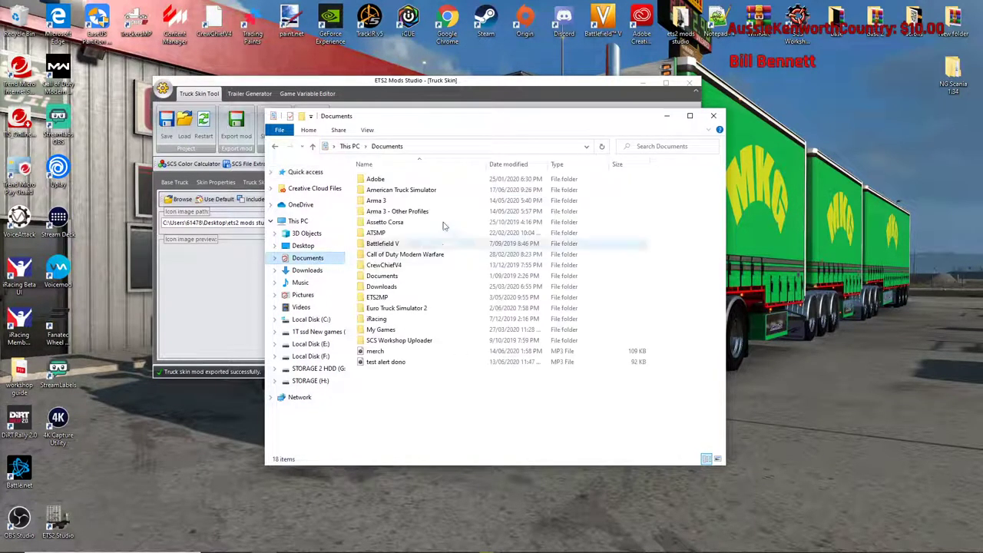
{"action": "left_click", "coordinate": [434, 191]}
{"action": "double_click", "coordinate": [434, 192]}
{"action": "double_click", "coordinate": [445, 190]}
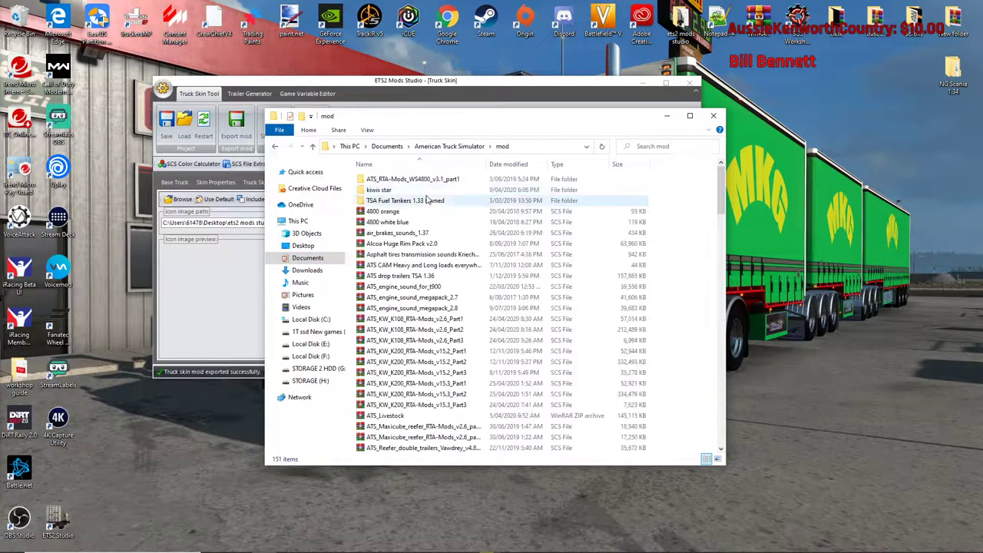
{"action": "right_click", "coordinate": [661, 206]}
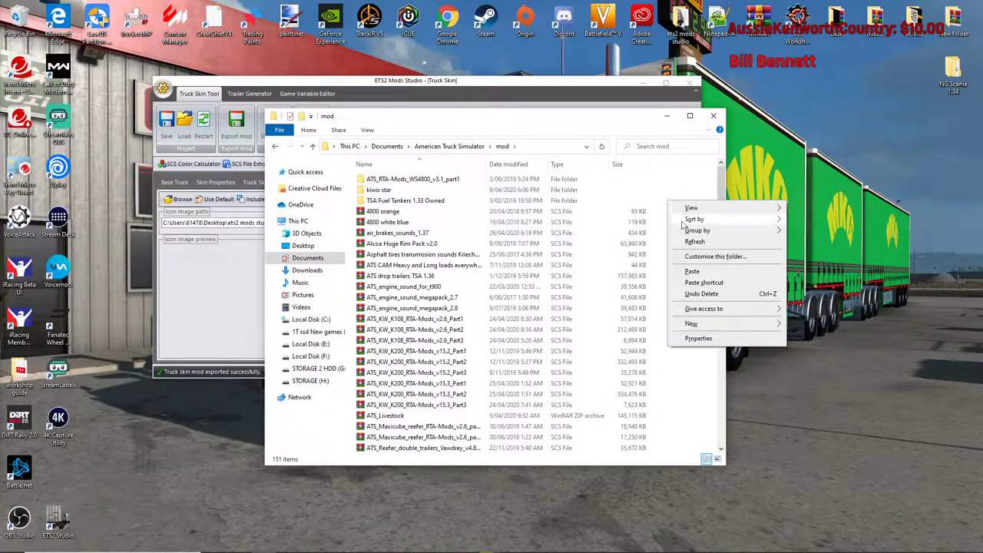
{"action": "left_click", "coordinate": [679, 275]}
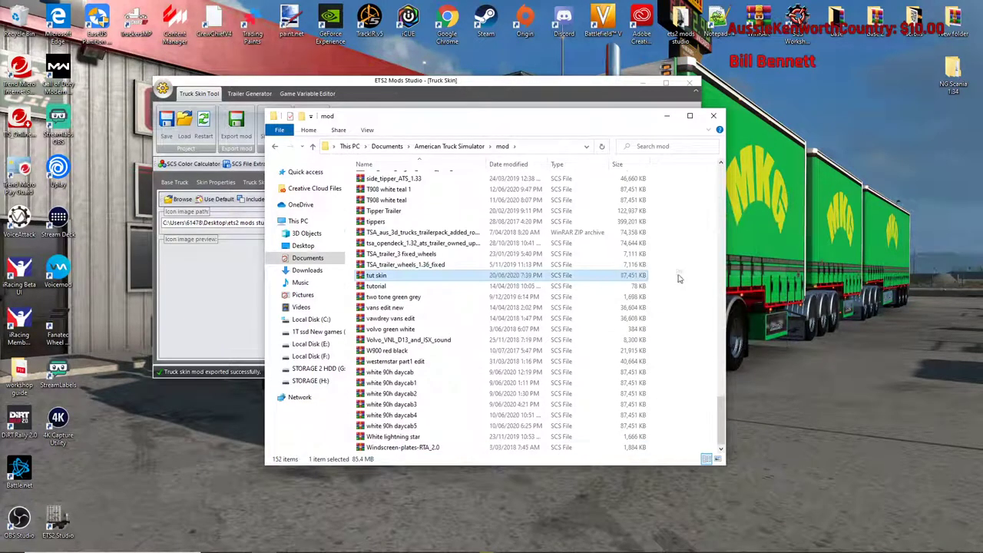
- Close File Explorer and minimize ETS2 Mods Studio to reveal the desktop
{"action": "left_click", "coordinate": [715, 116]}
{"action": "left_click", "coordinate": [642, 85]}
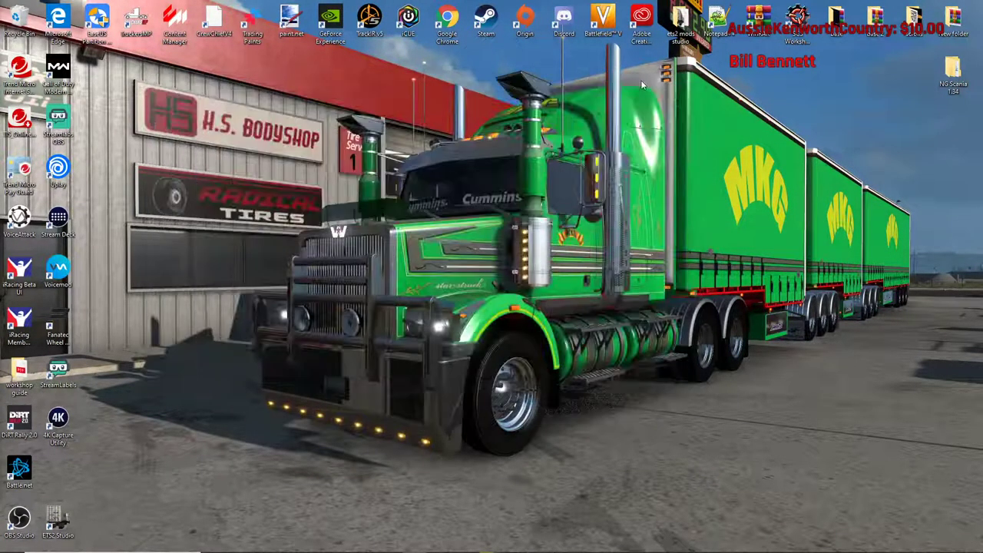
{"action": "mouse_move", "coordinate": [515, 543]}
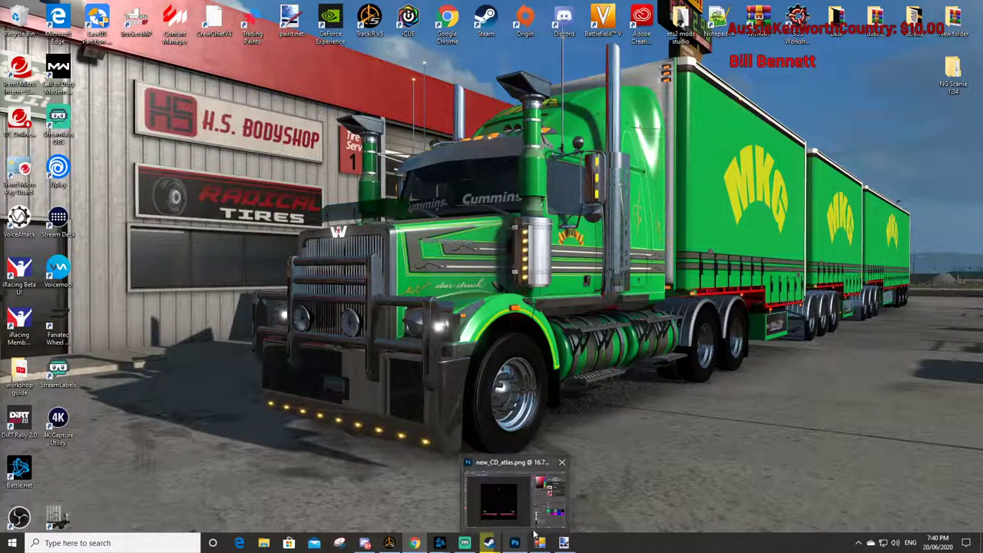
{"action": "mouse_move", "coordinate": [566, 510]}
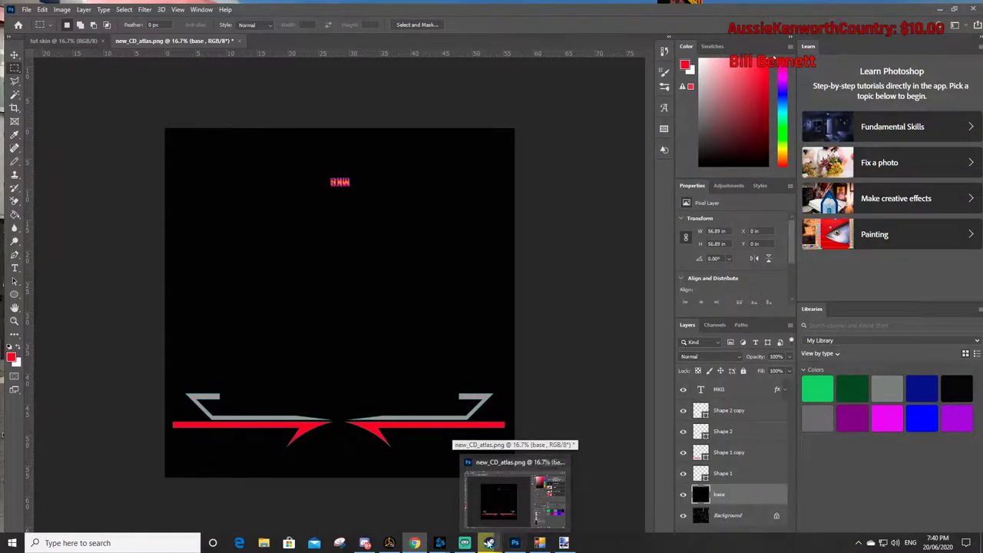
{"action": "mouse_move", "coordinate": [489, 543]}
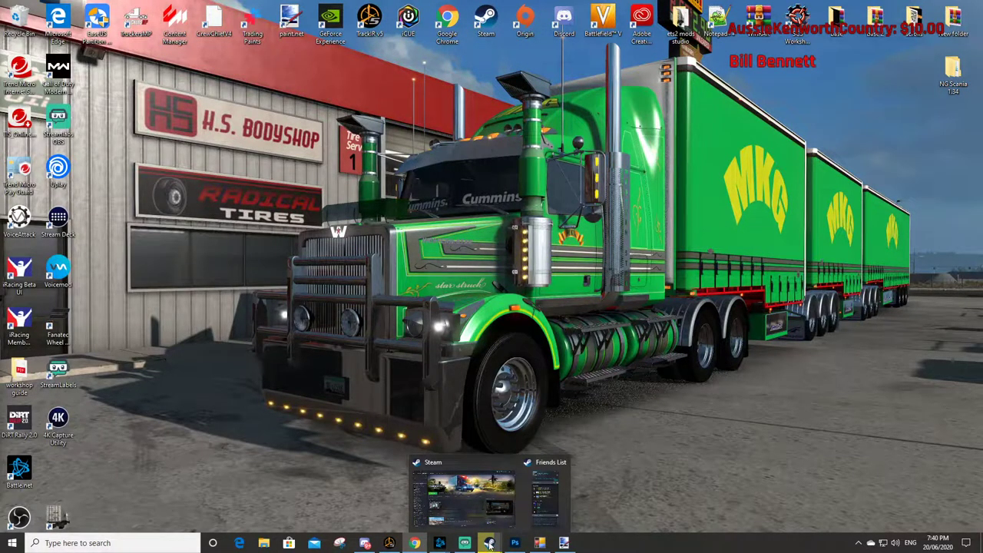
- Launch American Truck Simulator from the Steam library with DirectX 11
{"action": "left_click", "coordinate": [477, 509]}
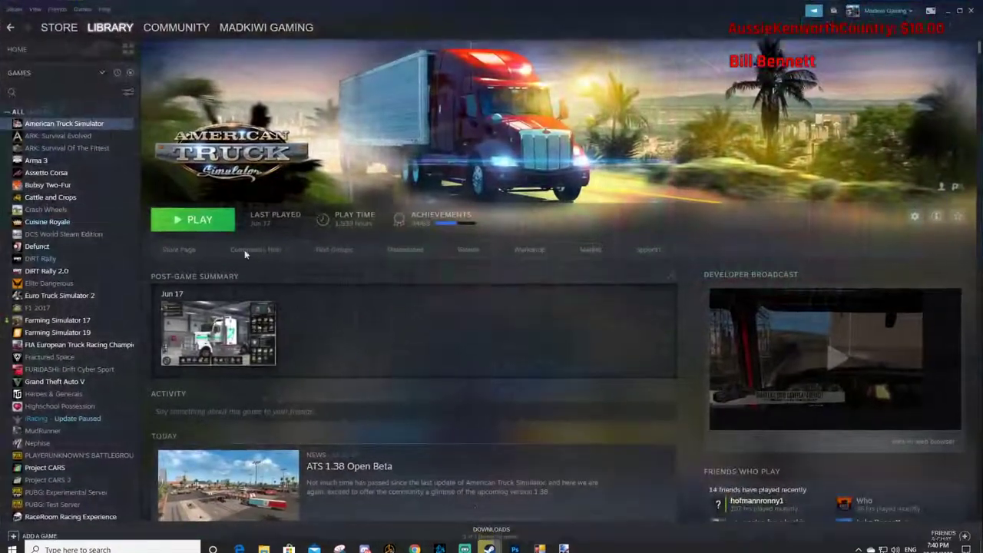
{"action": "left_click", "coordinate": [198, 222]}
{"action": "left_click", "coordinate": [438, 270]}
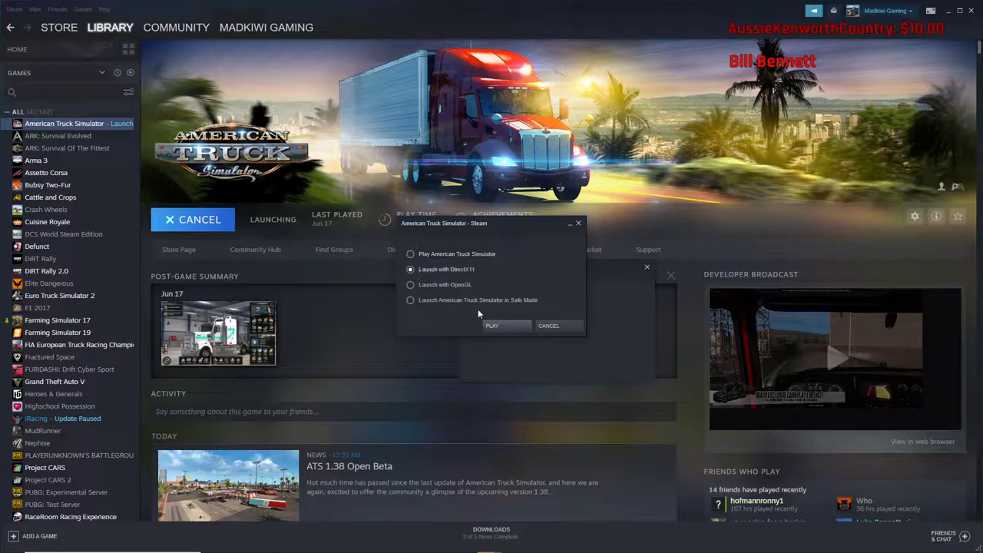
{"action": "left_click", "coordinate": [507, 325]}
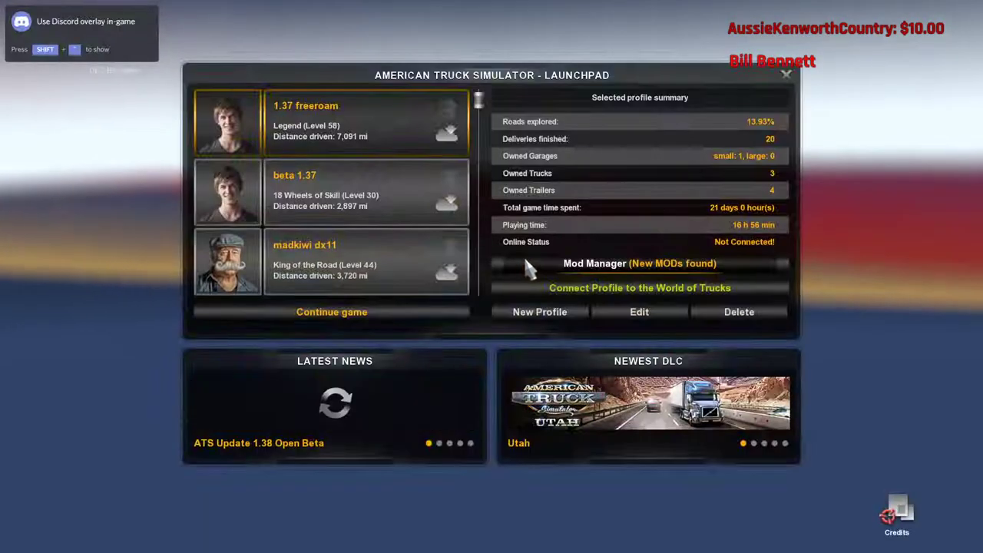
- In Mod Manager, activate tut skin, deactivate Paint.net T908, and confirm the changes
{"action": "left_click", "coordinate": [531, 261]}
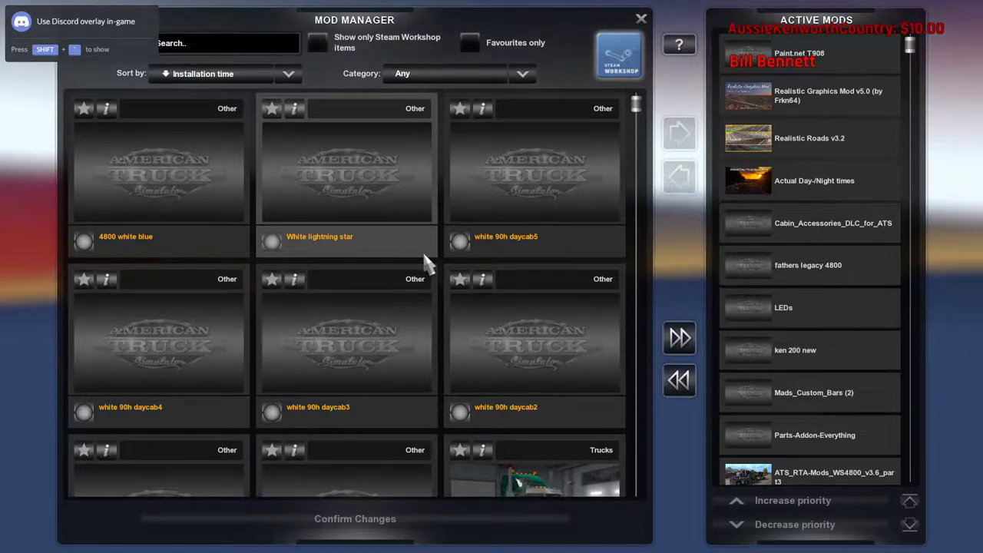
{"action": "scroll", "coordinate": [428, 263], "scroll_direction": "down", "scroll_amount": 2}
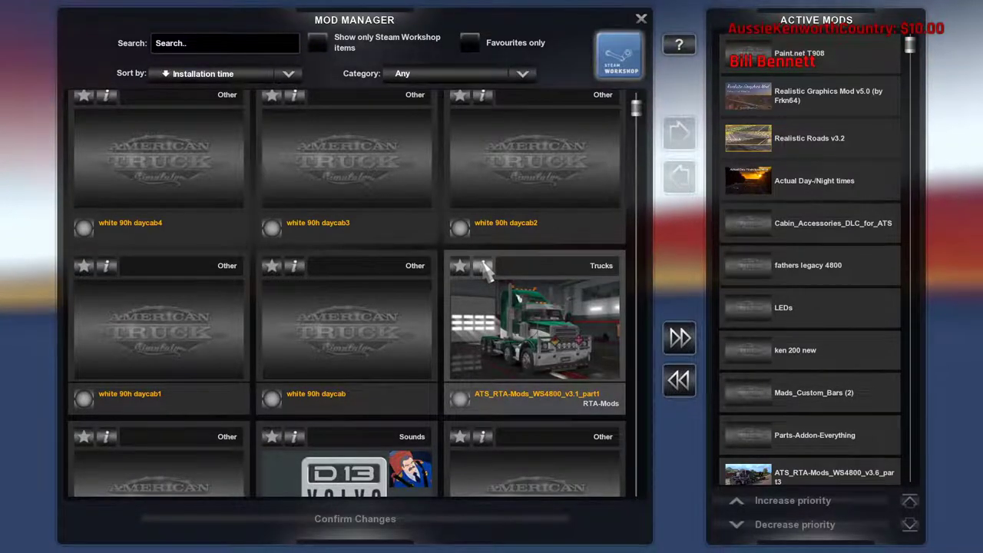
{"action": "scroll", "coordinate": [487, 270], "scroll_direction": "up", "scroll_amount": 3}
{"action": "scroll", "coordinate": [483, 270], "scroll_direction": "down", "scroll_amount": 4}
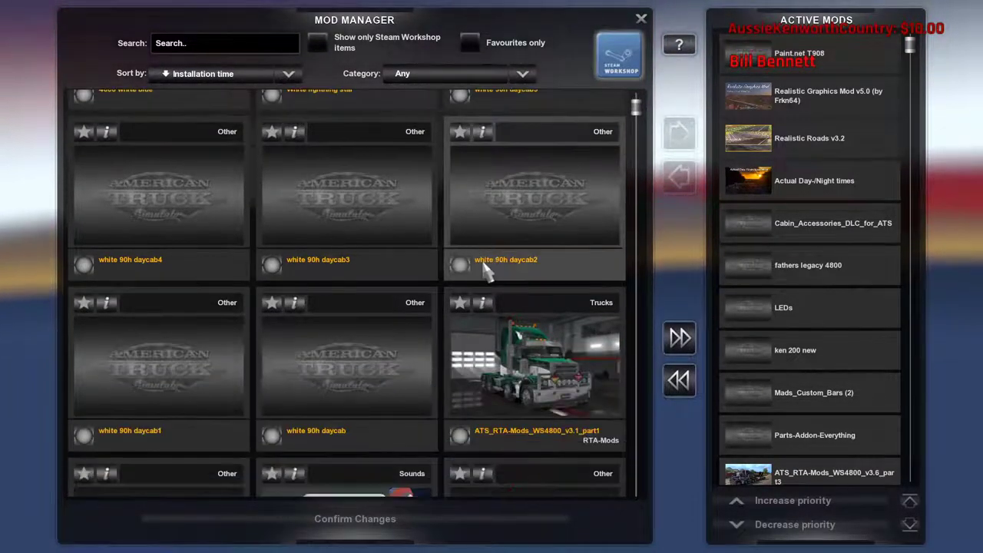
{"action": "scroll", "coordinate": [487, 271], "scroll_direction": "down", "scroll_amount": 6}
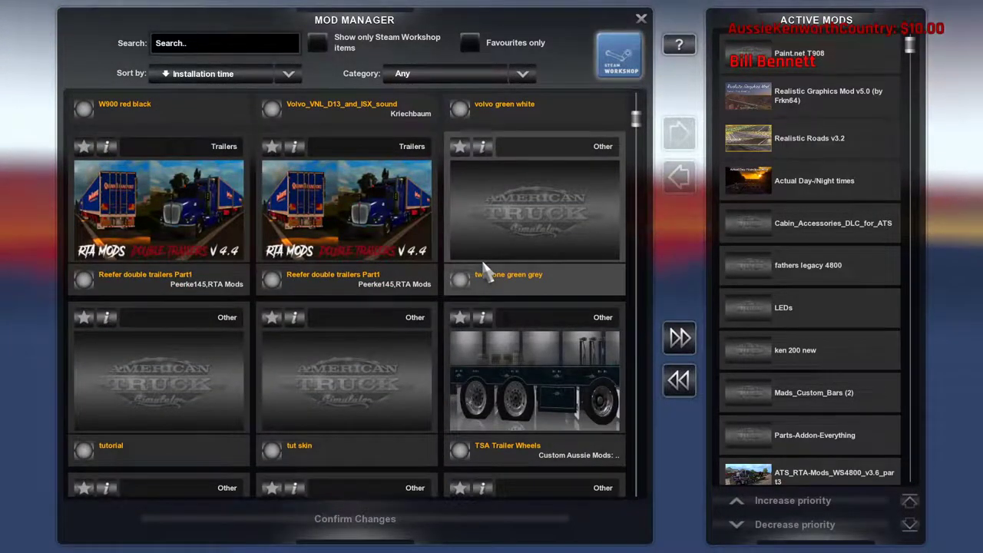
{"action": "scroll", "coordinate": [487, 272], "scroll_direction": "down", "scroll_amount": 2}
{"action": "double_click", "coordinate": [376, 296]}
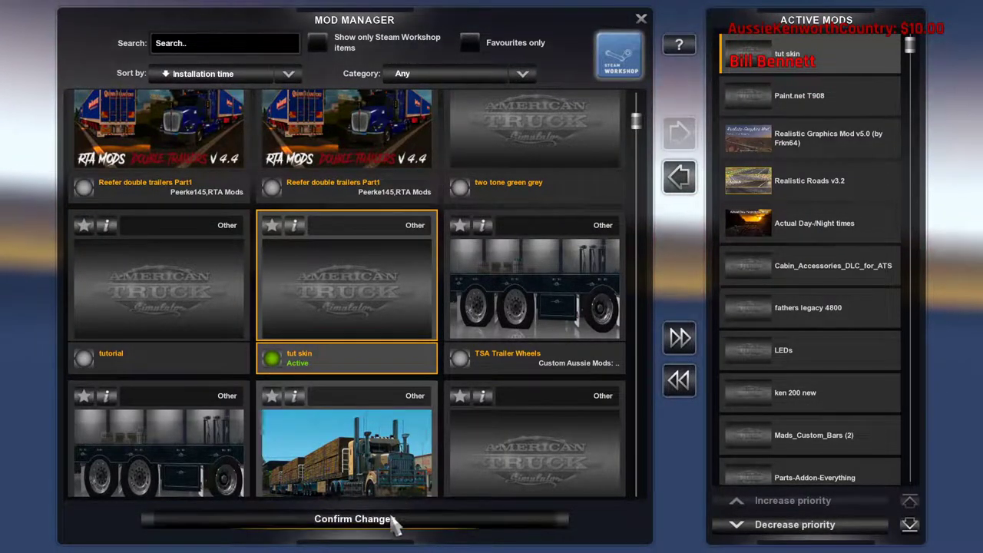
{"action": "double_click", "coordinate": [814, 107]}
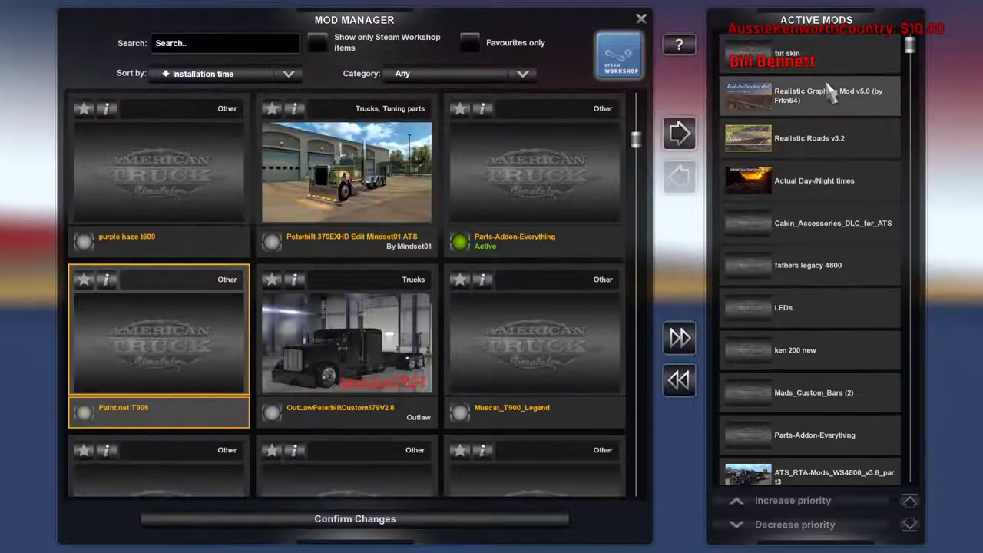
{"action": "left_click", "coordinate": [357, 519]}
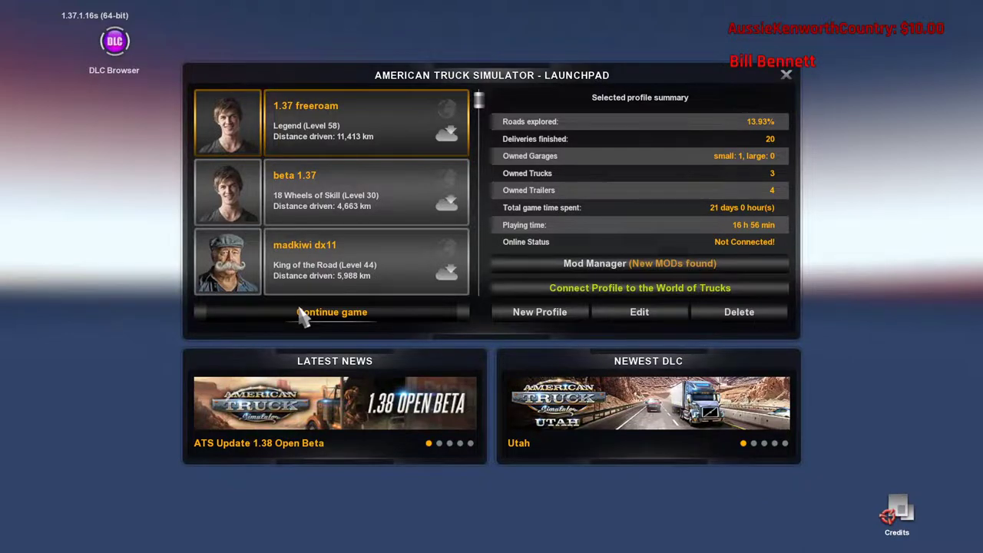
- Load the profile's latest autosave despite the missing-mod warning, then dismiss the Missing Controllers notice
{"action": "left_click", "coordinate": [332, 311]}
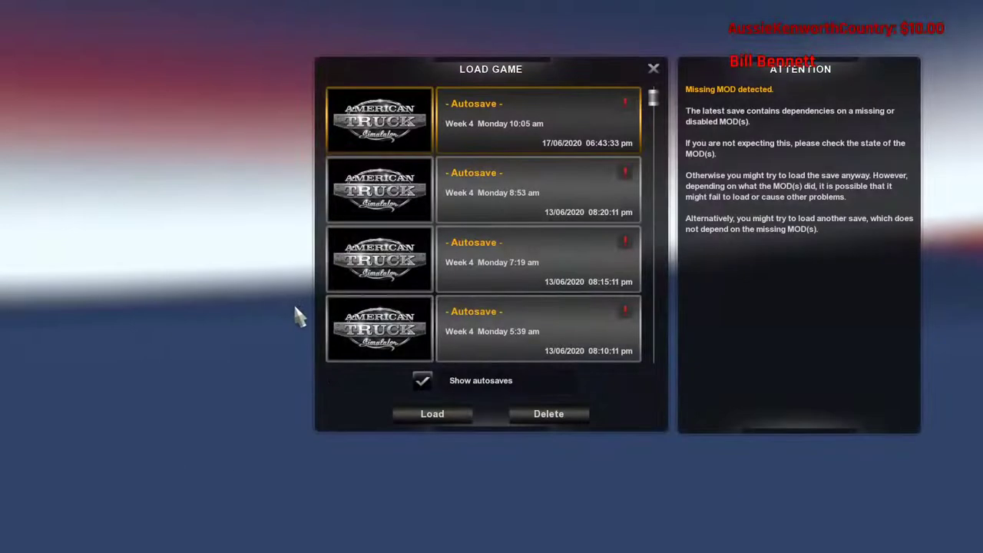
{"action": "left_click", "coordinate": [433, 413]}
{"action": "left_click", "coordinate": [546, 484]}
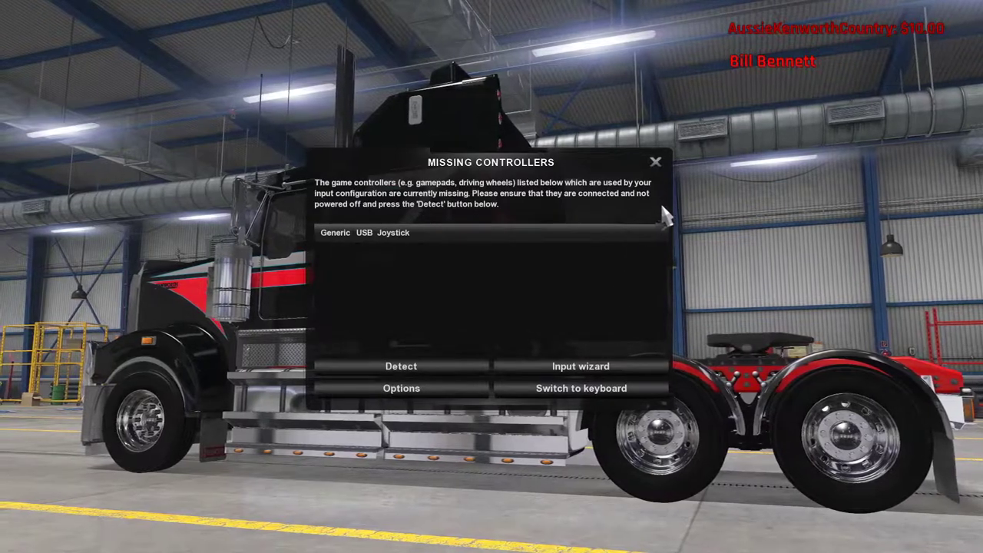
{"action": "left_click", "coordinate": [655, 162]}
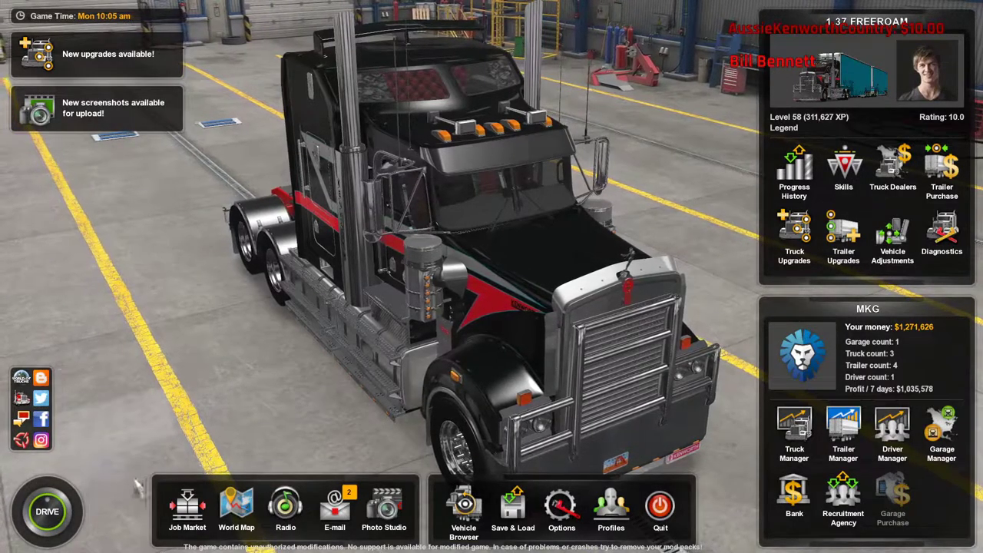
{"action": "left_click", "coordinate": [56, 506]}
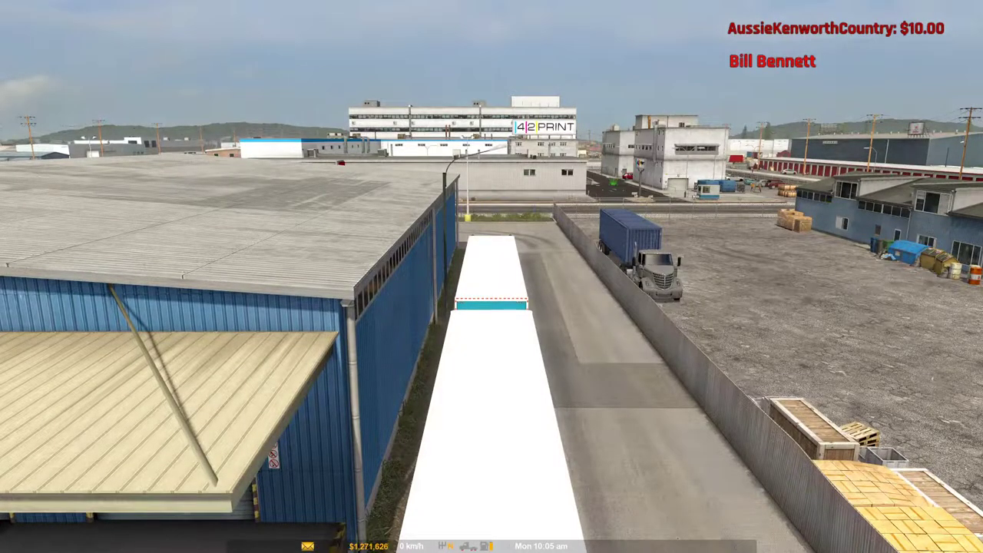
{"action": "key", "text": "2"}
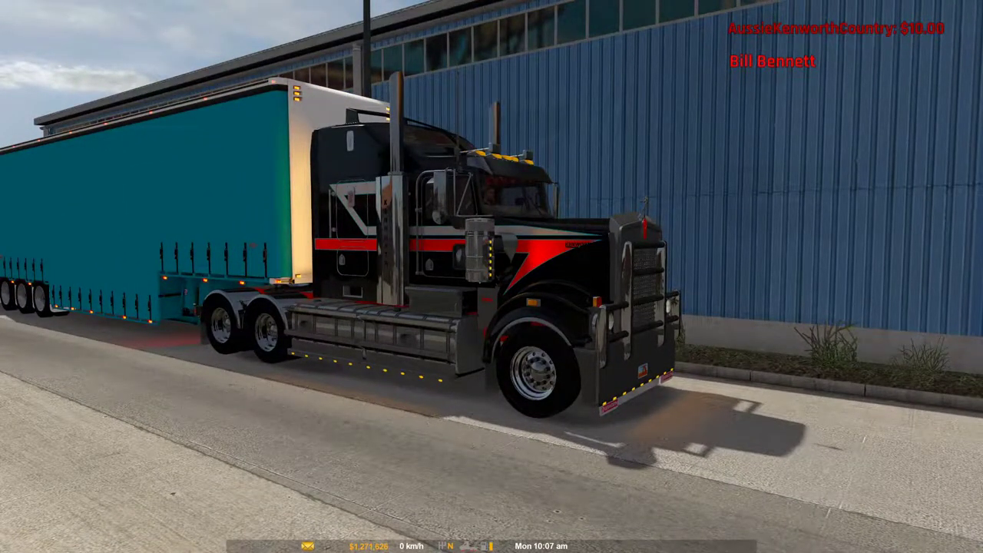
{"action": "key", "text": "Escape"}
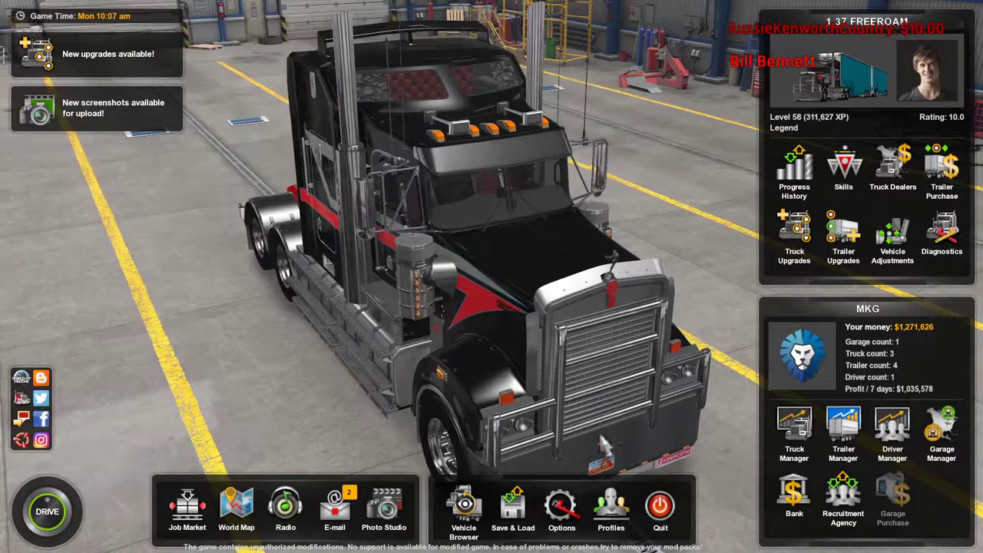
{"action": "left_click", "coordinate": [611, 506]}
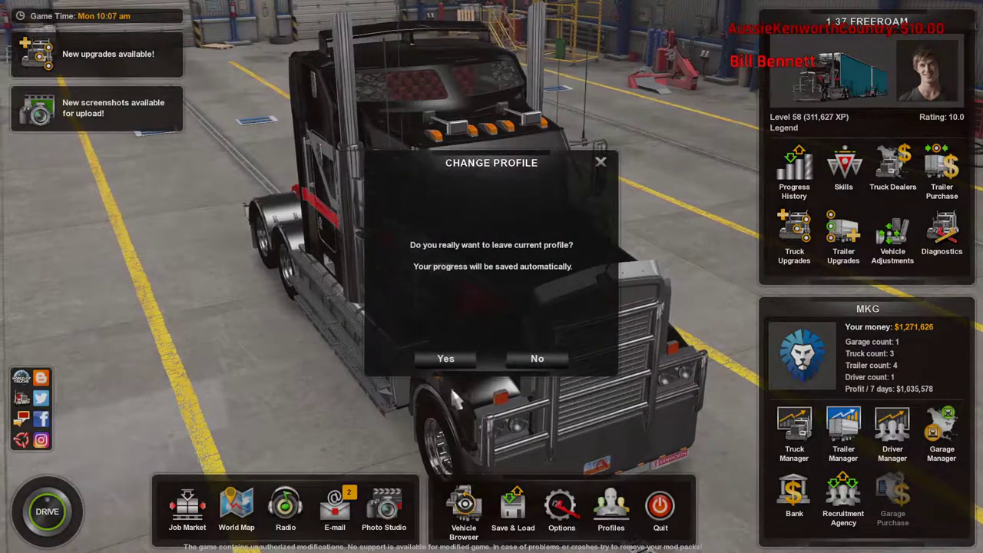
{"action": "left_click", "coordinate": [444, 358]}
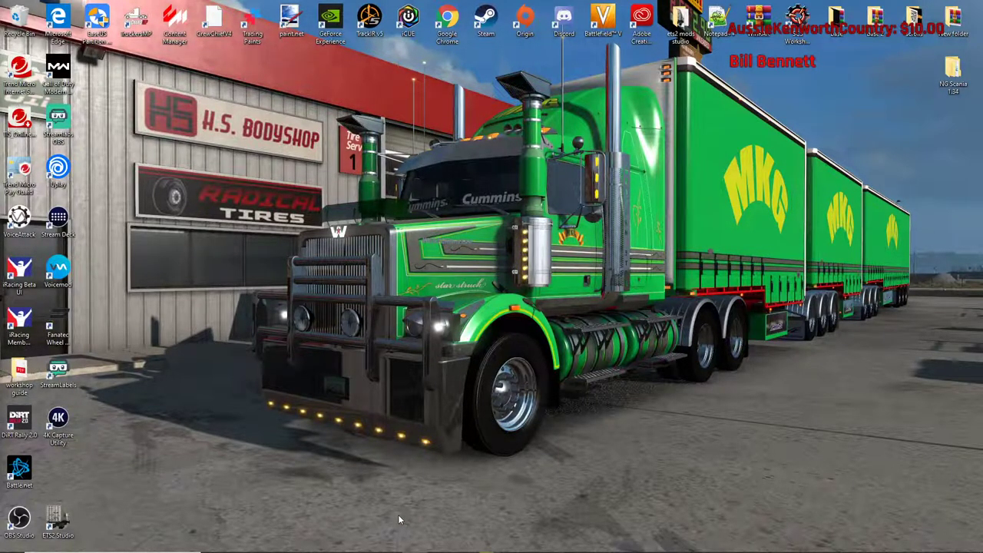
- Close new_CD_atlas.png without saving and exit paint.net
{"action": "mouse_move", "coordinate": [446, 550]}
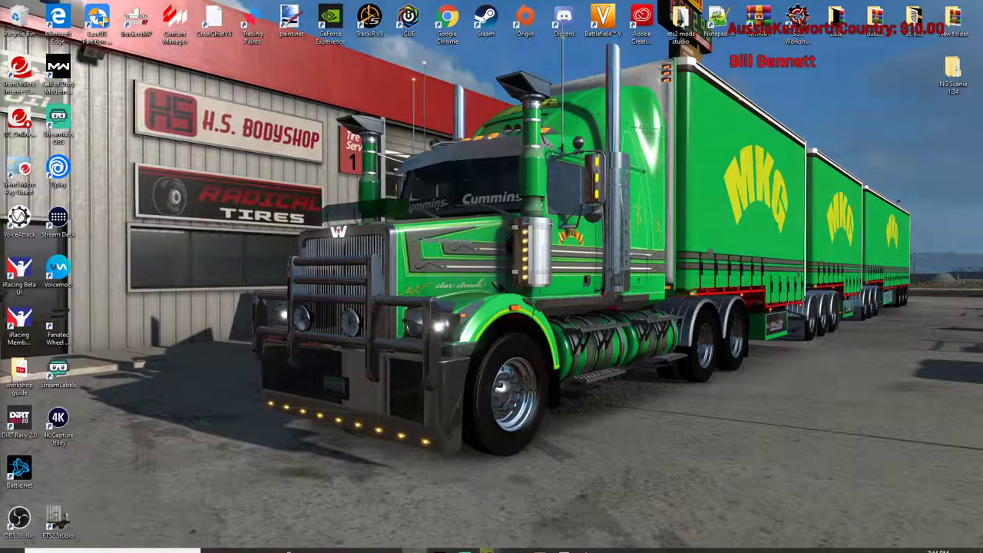
{"action": "mouse_move", "coordinate": [489, 543]}
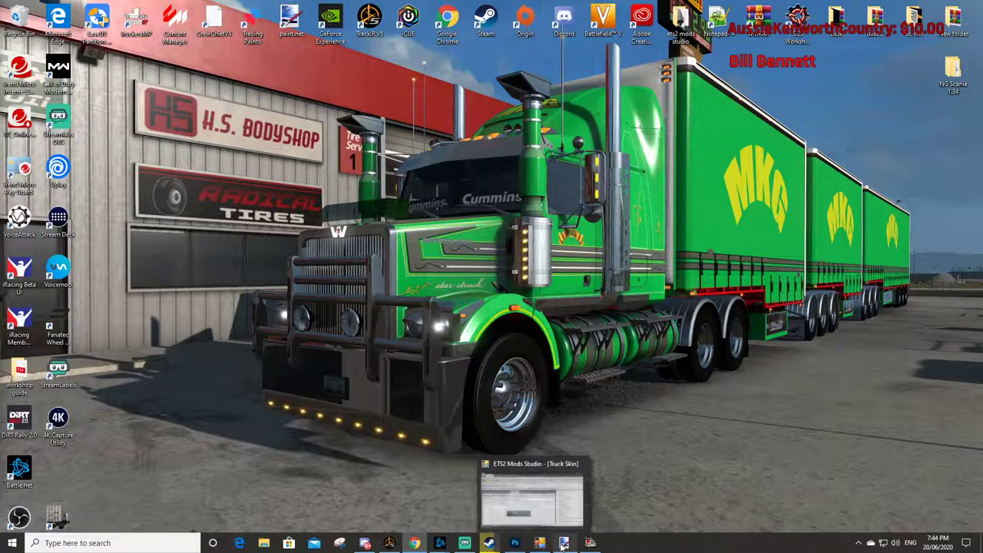
{"action": "left_click", "coordinate": [514, 543]}
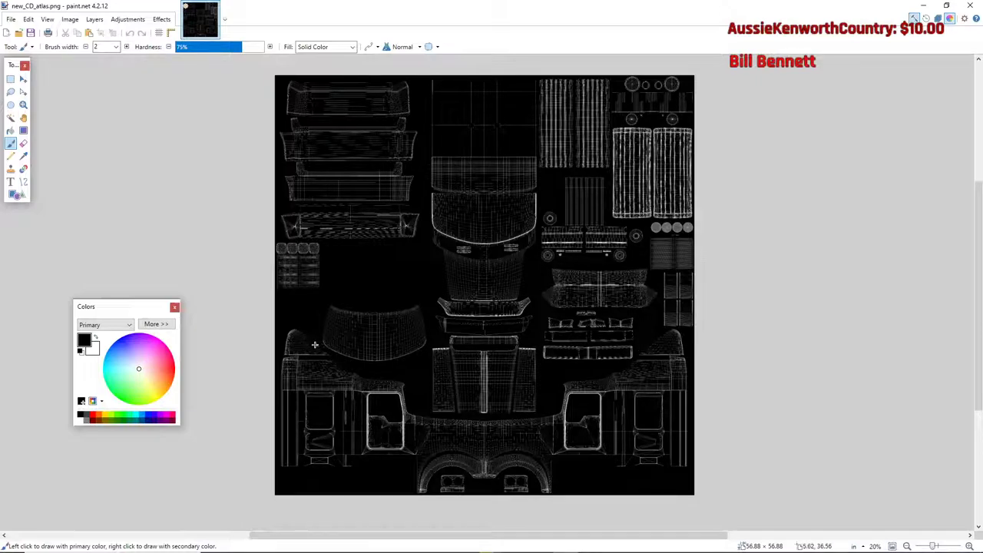
{"action": "left_click", "coordinate": [224, 19]}
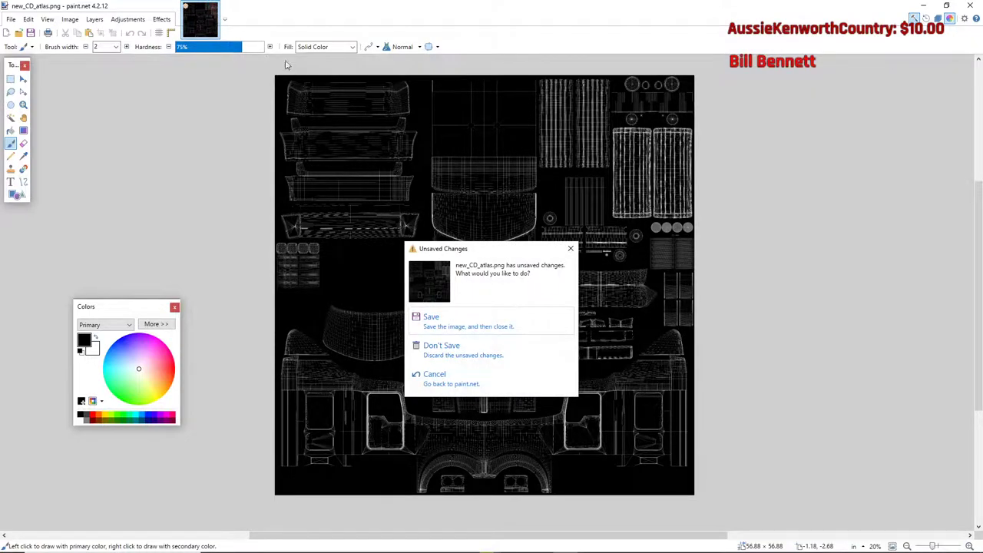
{"action": "left_click", "coordinate": [474, 348]}
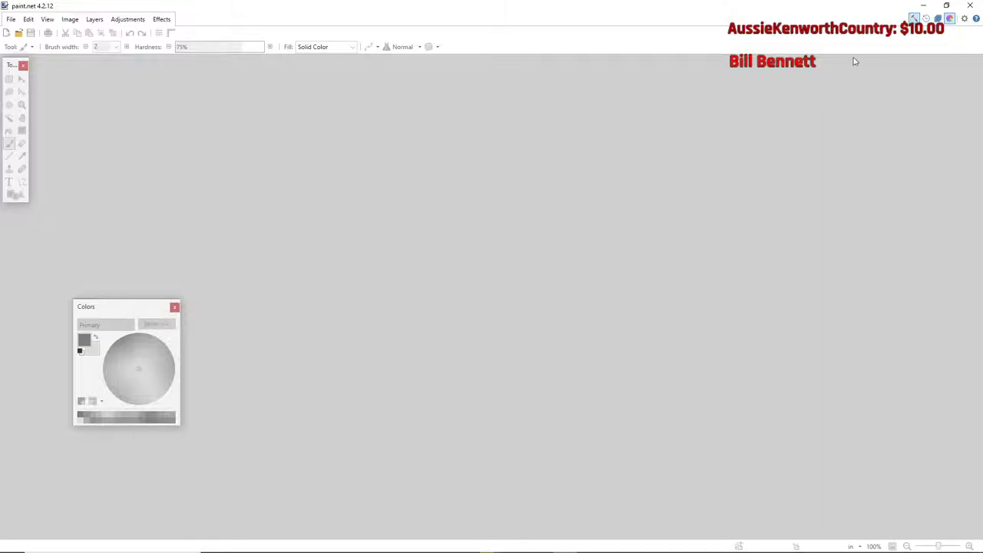
{"action": "left_click", "coordinate": [969, 6]}
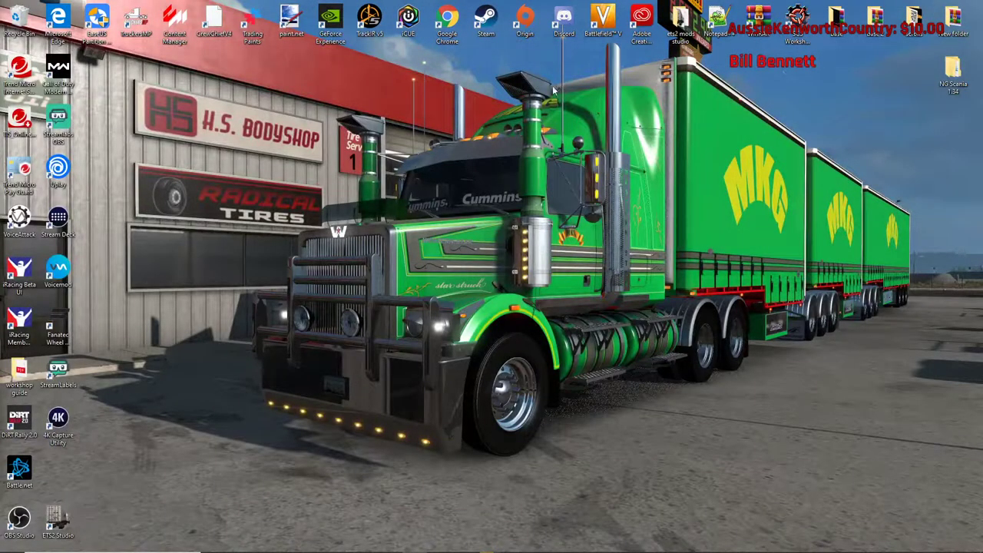
- Relaunch paint.net and open CD_atlas.bmp from the templates t908 folder
{"action": "double_click", "coordinate": [289, 20]}
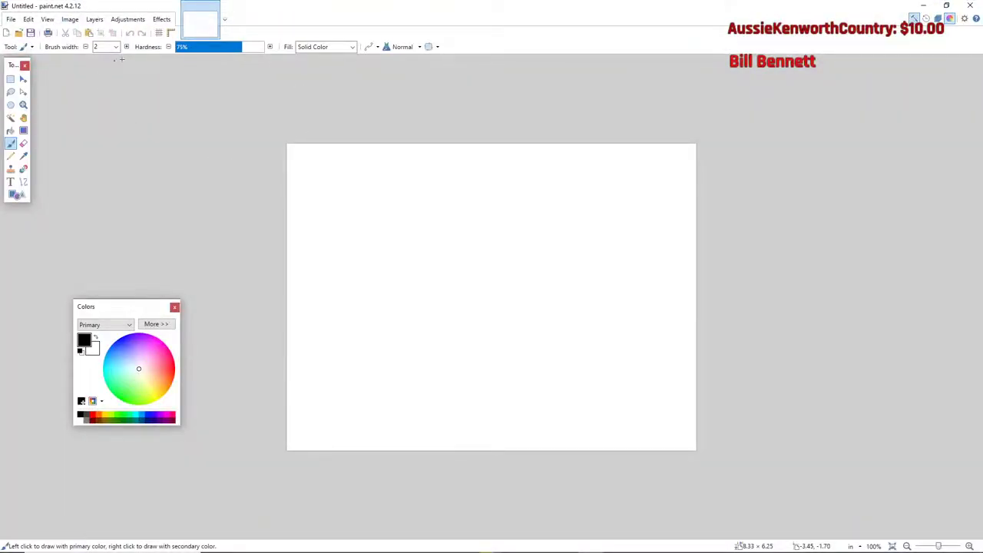
{"action": "left_click", "coordinate": [12, 21]}
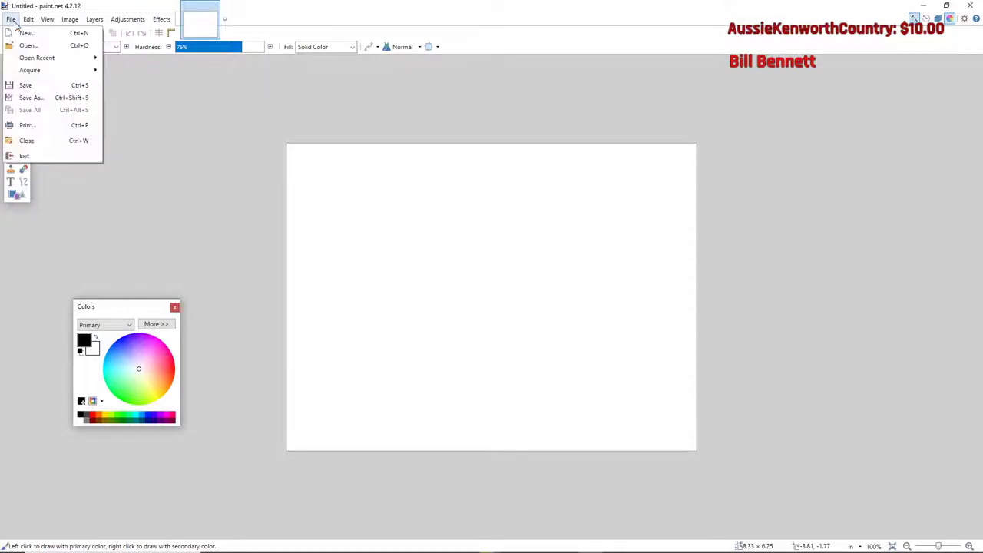
{"action": "left_click", "coordinate": [24, 45]}
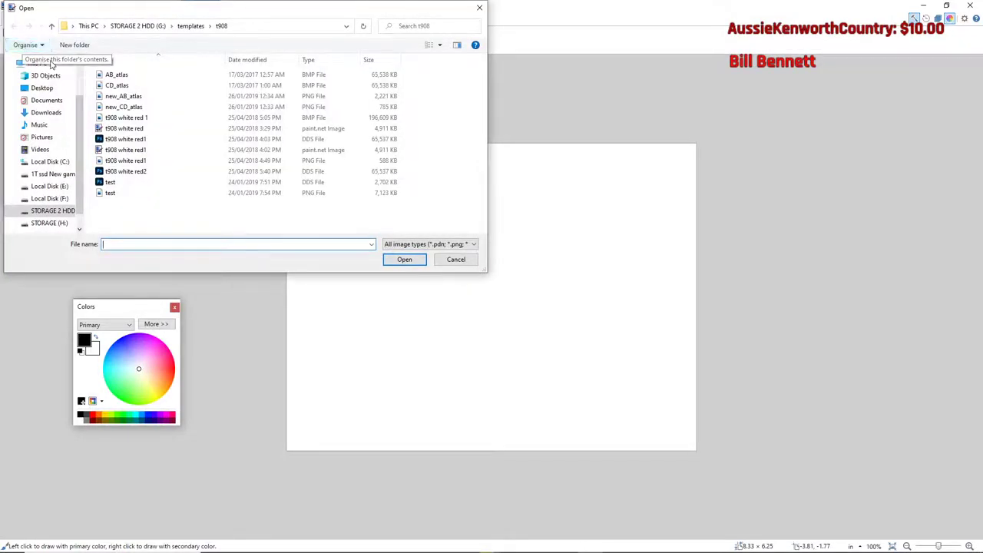
{"action": "left_click", "coordinate": [140, 86]}
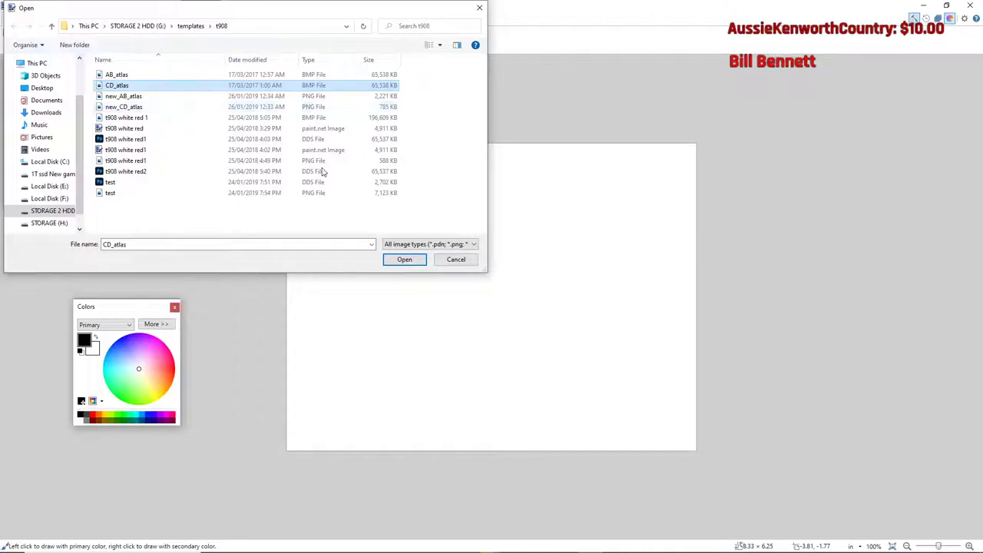
{"action": "left_click", "coordinate": [395, 261]}
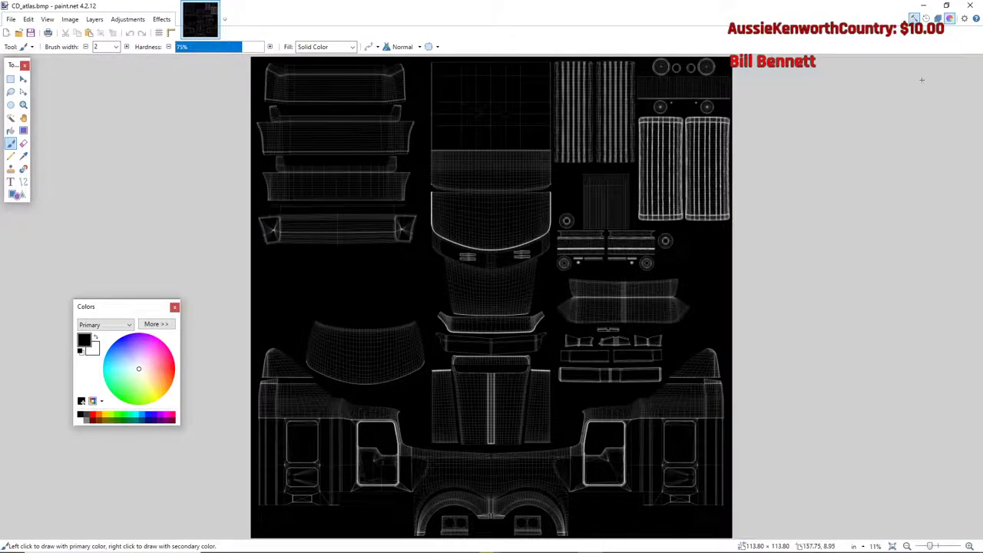
- Show and reposition the Layers panel, add Layer 2, and pick a near-white primary colour
{"action": "left_click", "coordinate": [938, 18]}
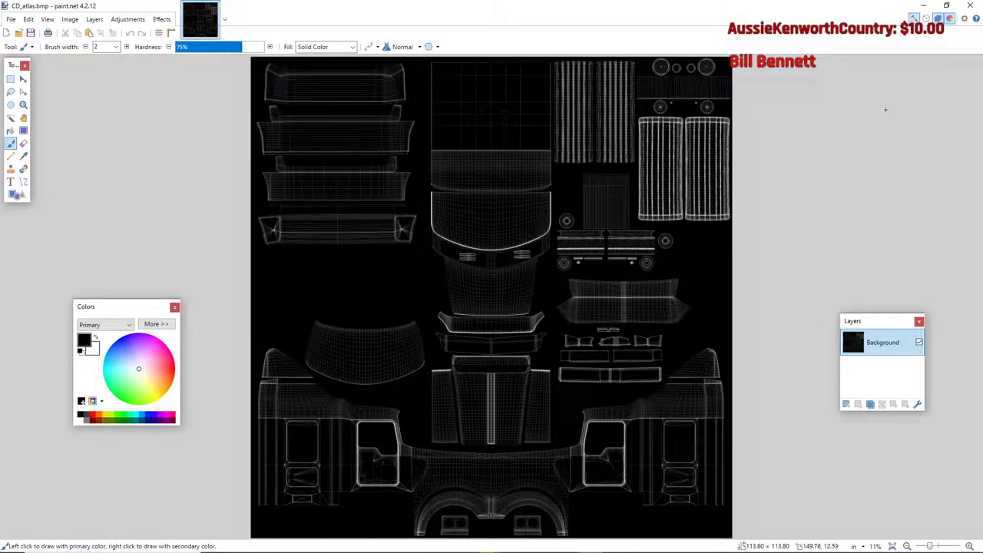
{"action": "left_click_drag", "start_coordinate": [883, 325], "coordinate": [863, 276]}
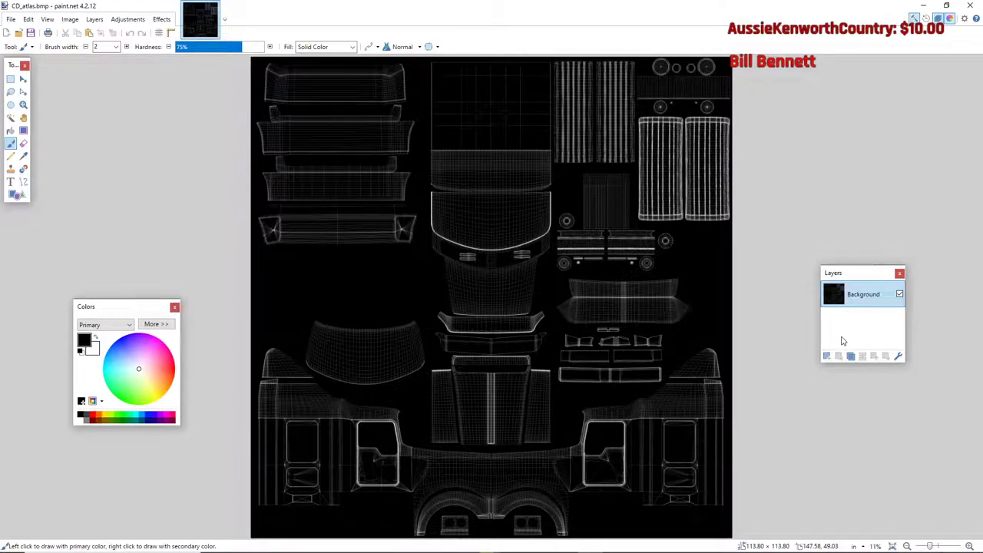
{"action": "left_click", "coordinate": [826, 356]}
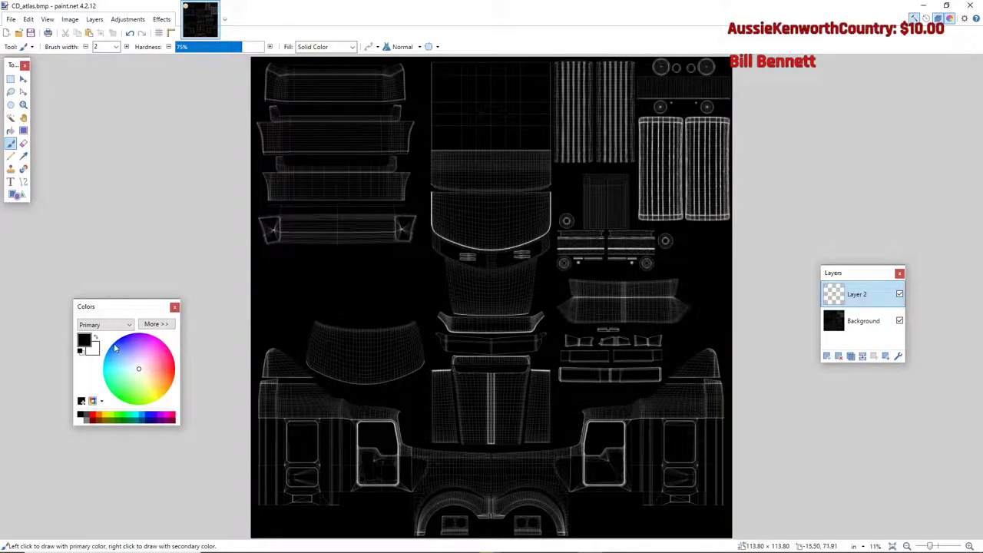
{"action": "mouse_move", "coordinate": [143, 362]}
{"action": "left_mouse_down"}
{"action": "mouse_move", "coordinate": [117, 345]}
{"action": "mouse_move", "coordinate": [132, 375]}
{"action": "mouse_move", "coordinate": [154, 357]}
{"action": "mouse_move", "coordinate": [136, 346]}
{"action": "mouse_move", "coordinate": [121, 358]}
{"action": "mouse_move", "coordinate": [157, 362]}
{"action": "mouse_move", "coordinate": [134, 368]}
{"action": "mouse_move", "coordinate": [142, 369]}
{"action": "left_mouse_up"}
{"action": "left_click_drag", "start_coordinate": [142, 369], "coordinate": [142, 370]}
- Fill Layer 2 with solid black using the Paint Bucket
{"action": "left_click", "coordinate": [82, 414]}
{"action": "left_click", "coordinate": [11, 131]}
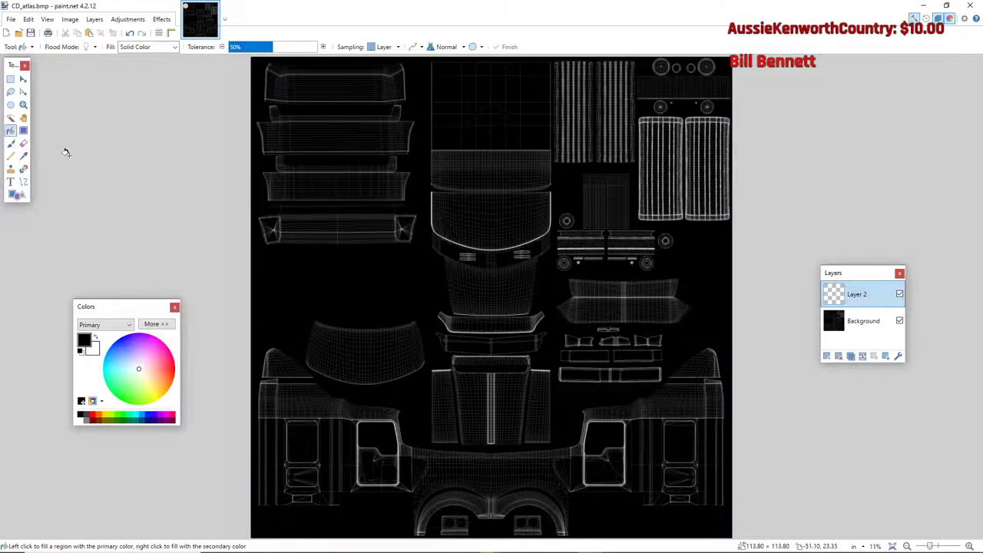
{"action": "left_click", "coordinate": [306, 274]}
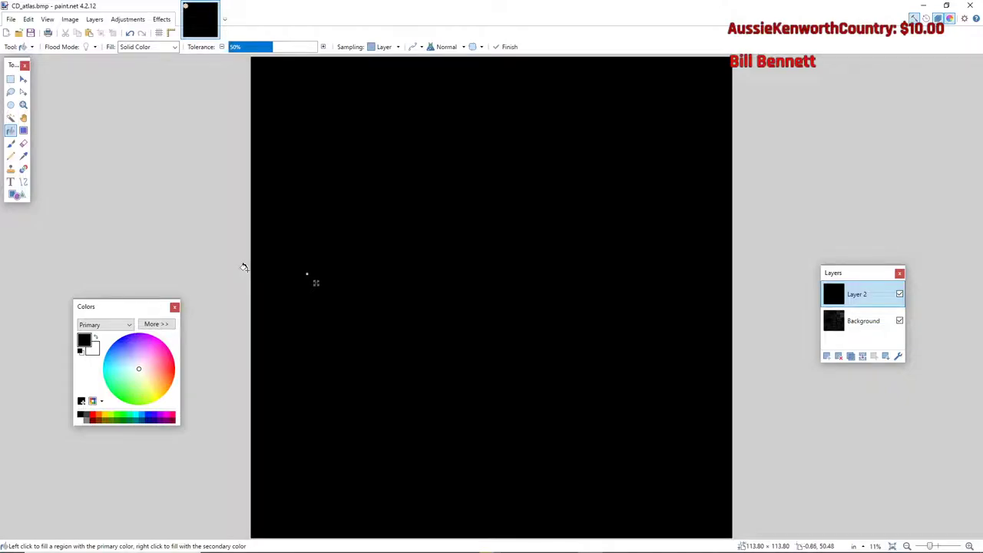
{"action": "key", "text": "Return"}
{"action": "left_click", "coordinate": [10, 79]}
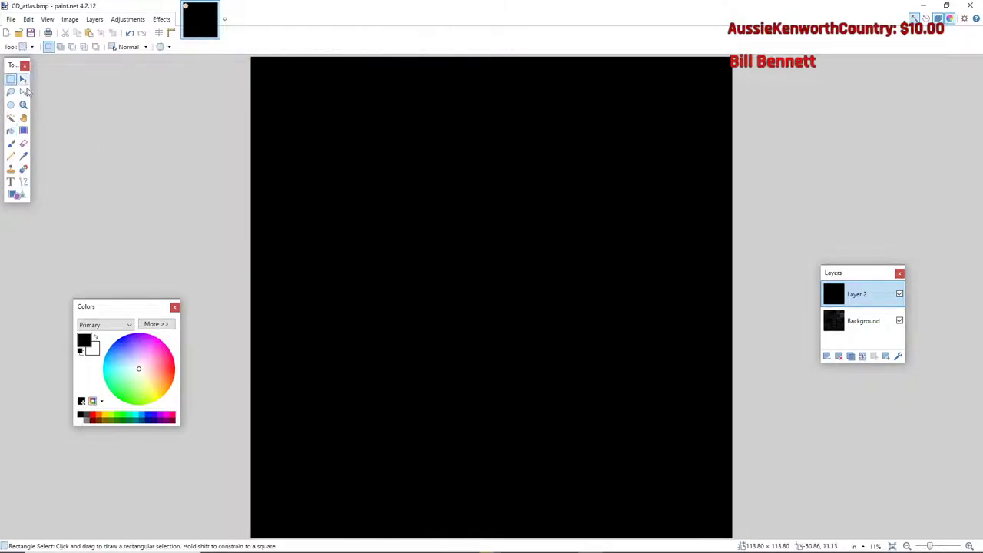
{"action": "left_click", "coordinate": [11, 131]}
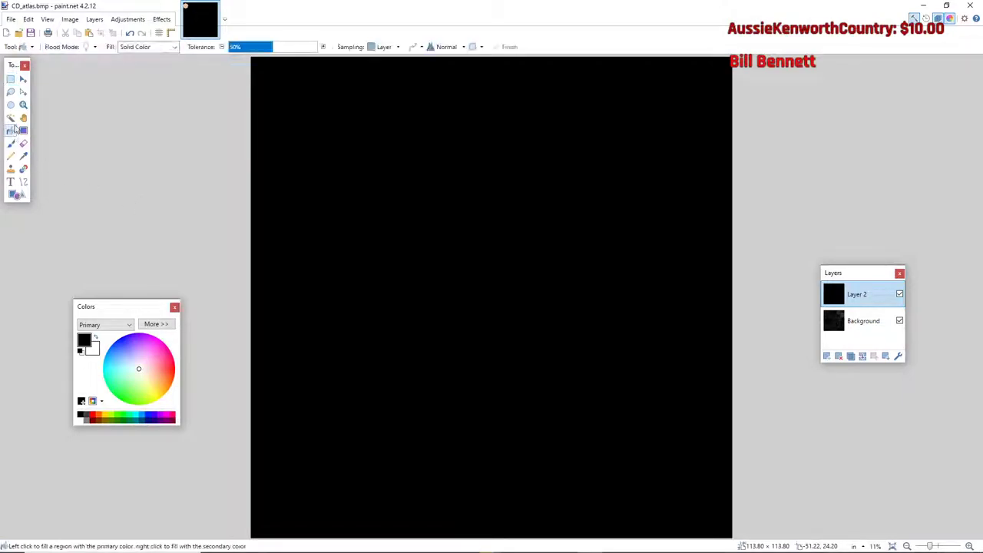
{"action": "left_click", "coordinate": [11, 79]}
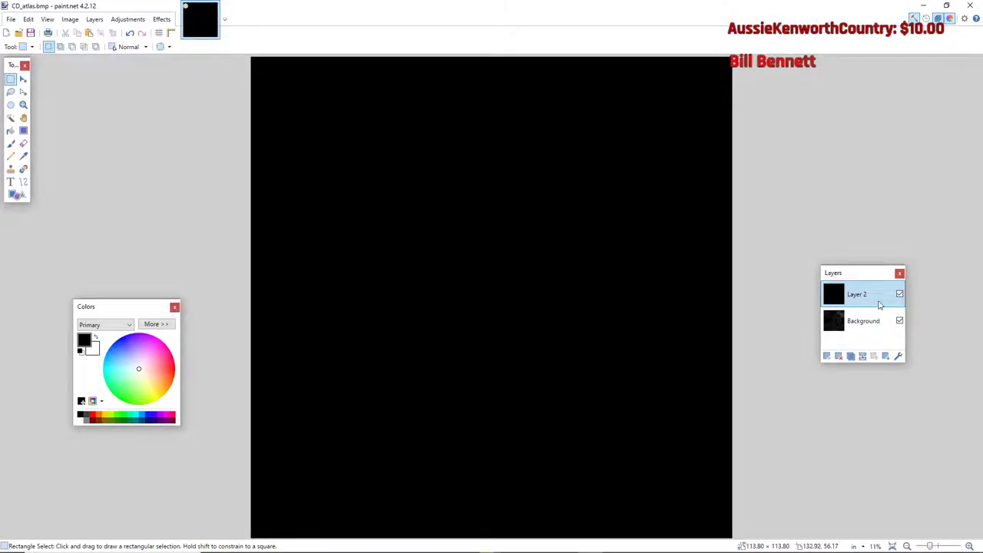
- Lower Layer 2's opacity to about 135 so the wireframe shows faintly
{"action": "left_click", "coordinate": [899, 356]}
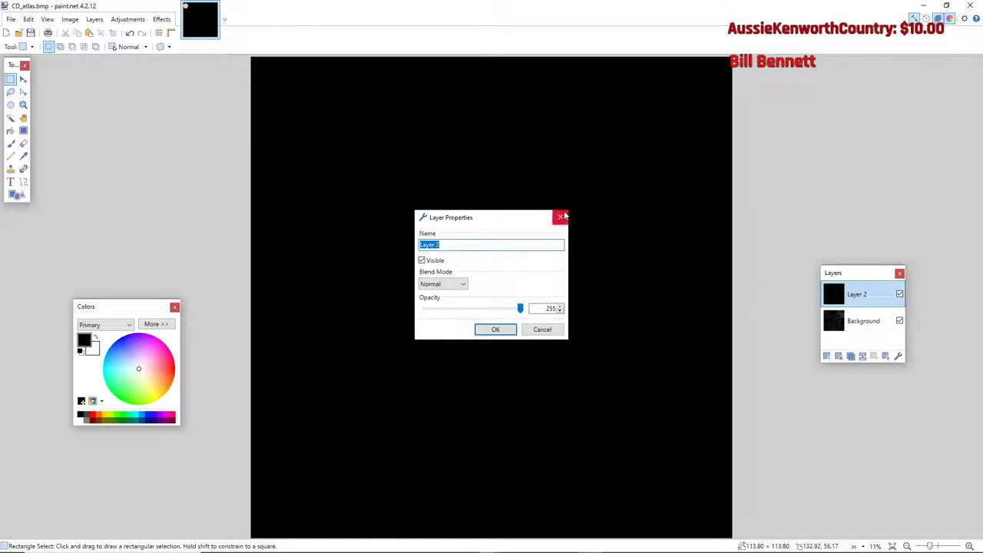
{"action": "key", "text": "Return"}
{"action": "left_click", "coordinate": [879, 319]}
{"action": "left_click", "coordinate": [876, 297]}
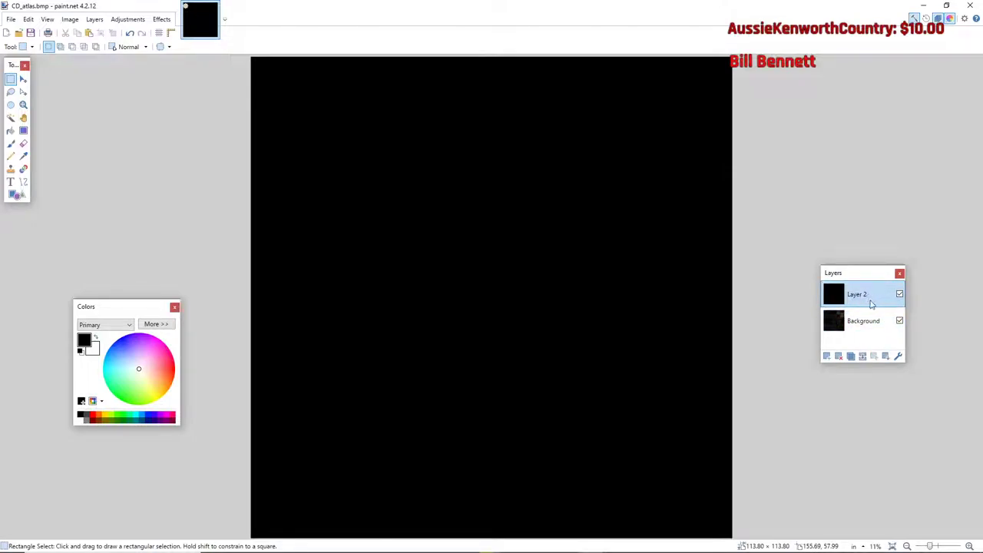
{"action": "left_click", "coordinate": [899, 357]}
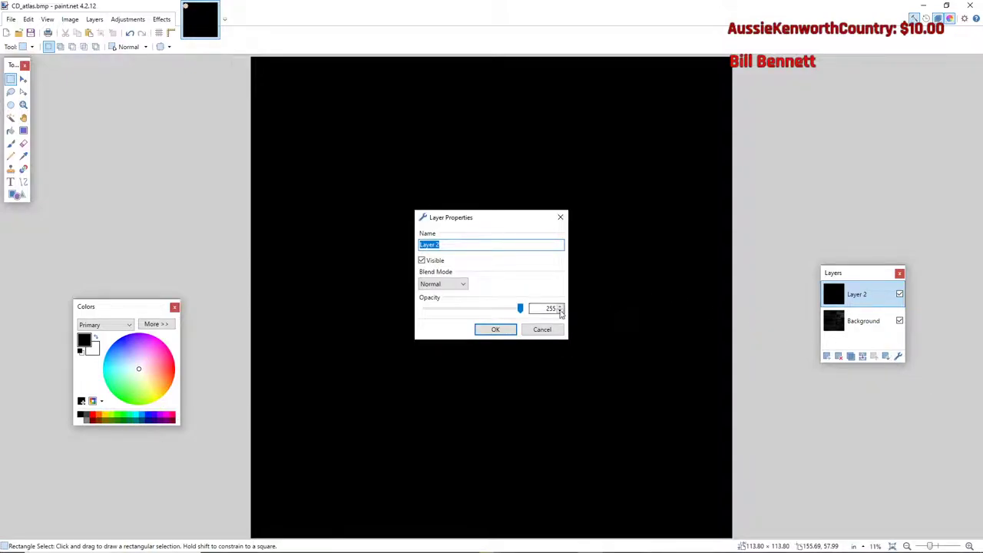
{"action": "left_click_drag", "start_coordinate": [523, 312], "coordinate": [478, 312]}
- Apply opacity 138 to black Layer 2 and add an empty Layer 3 above it
{"action": "left_click", "coordinate": [493, 329]}
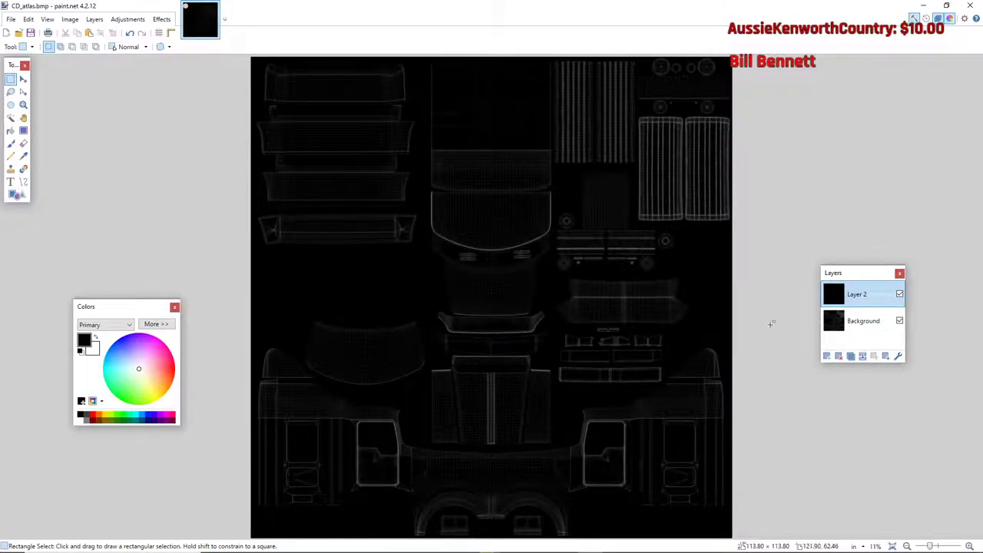
{"action": "left_click", "coordinate": [826, 357]}
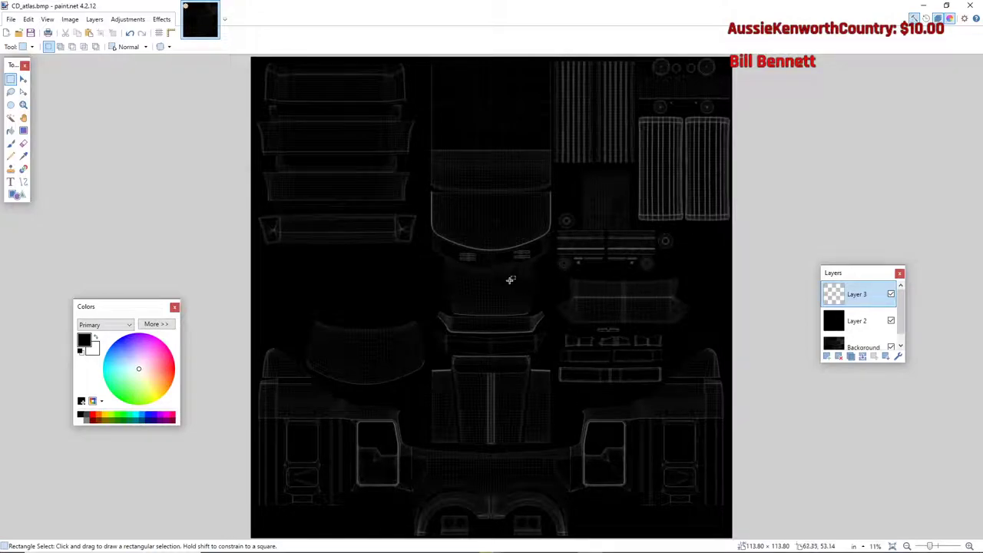
- Select the Line/Curve tool from the Tools window
{"action": "left_click", "coordinate": [23, 181]}
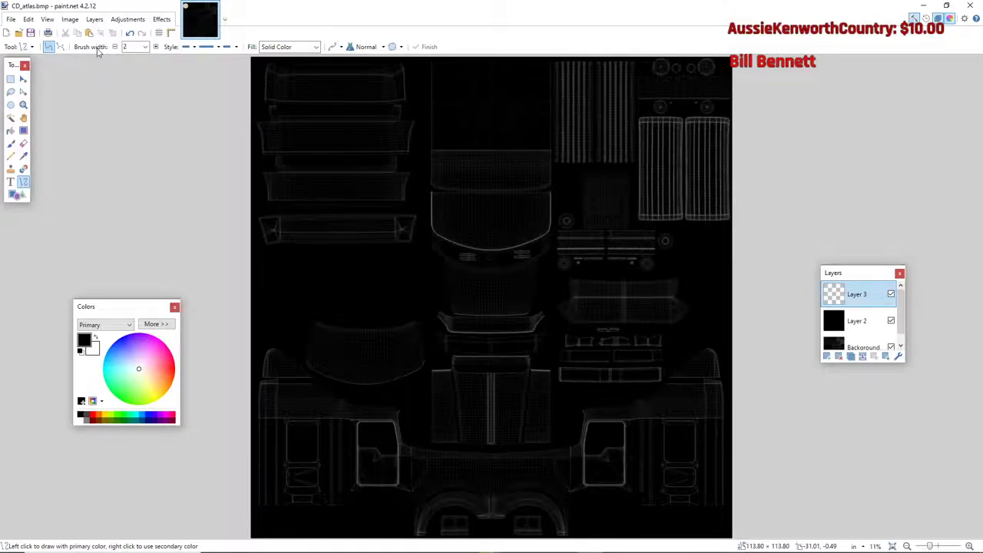
- Set the line width to 60 with rounded start and end caps
{"action": "left_click", "coordinate": [127, 46]}
{"action": "left_click", "coordinate": [145, 47]}
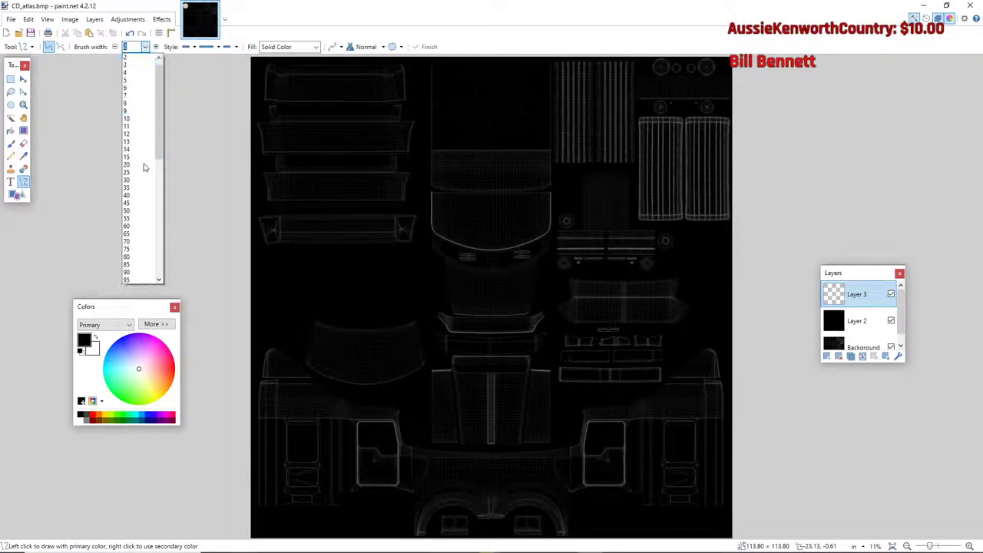
{"action": "left_click", "coordinate": [130, 227]}
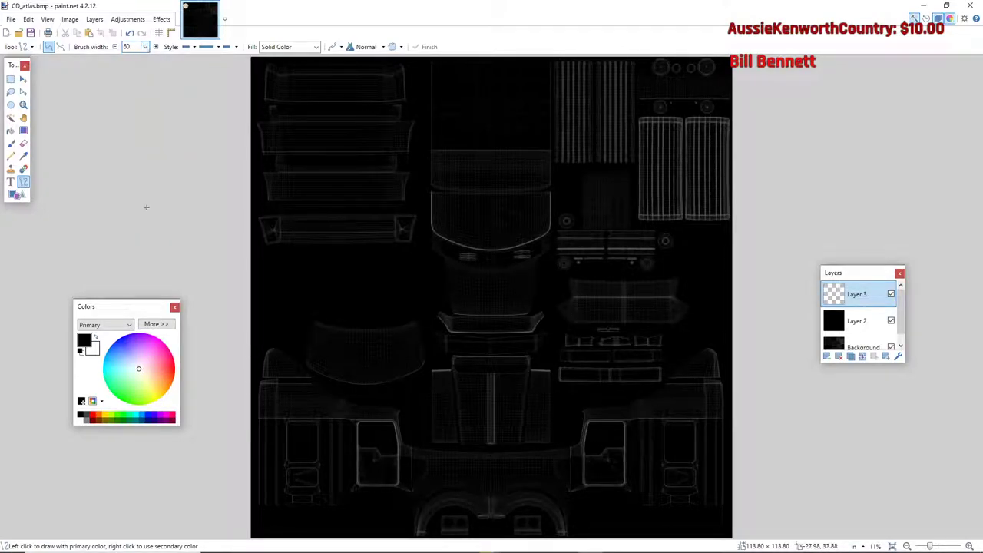
{"action": "left_click", "coordinate": [195, 48]}
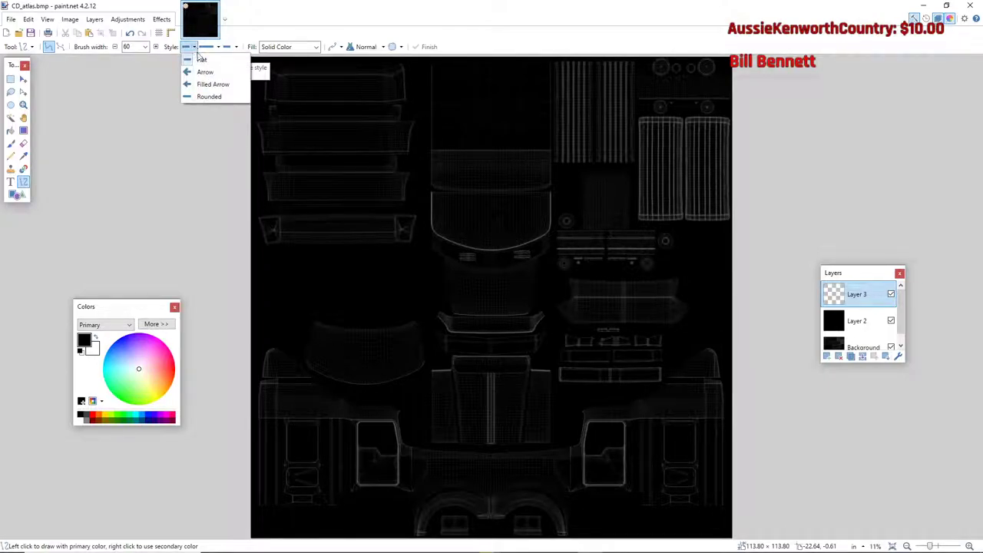
{"action": "left_click", "coordinate": [201, 97]}
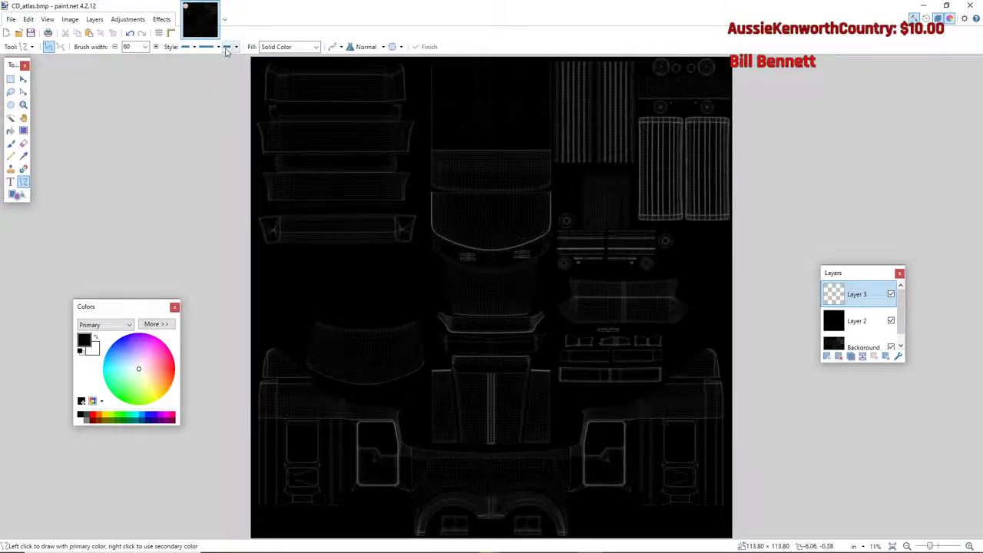
{"action": "left_click", "coordinate": [235, 49]}
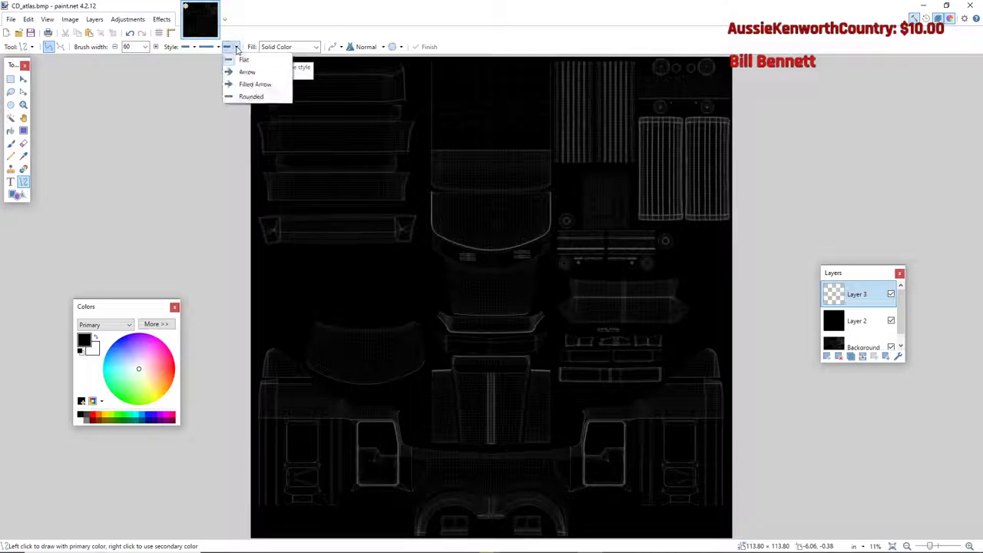
{"action": "left_click", "coordinate": [249, 96]}
- Try a dashed line style, then set the dash style back to Solid
{"action": "left_click", "coordinate": [209, 47]}
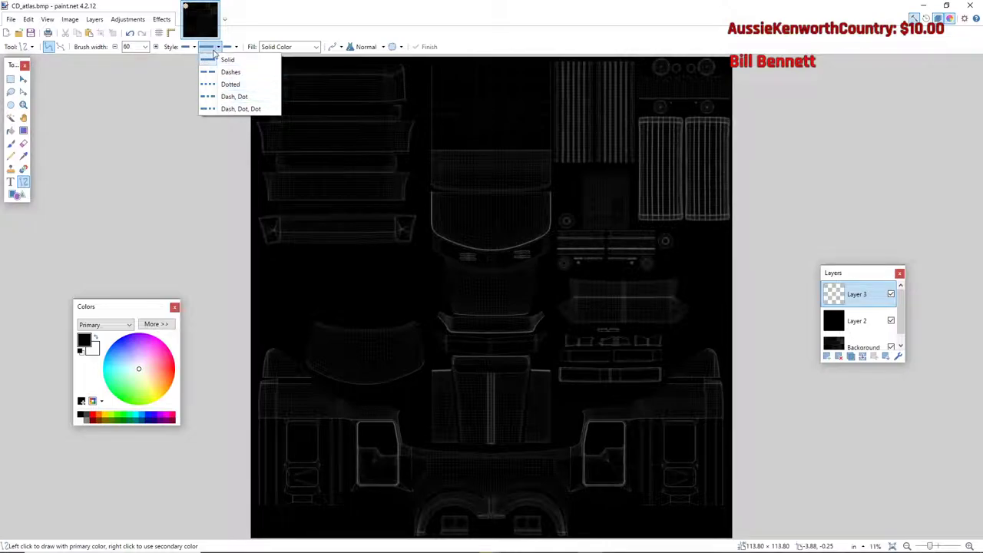
{"action": "left_click", "coordinate": [218, 48]}
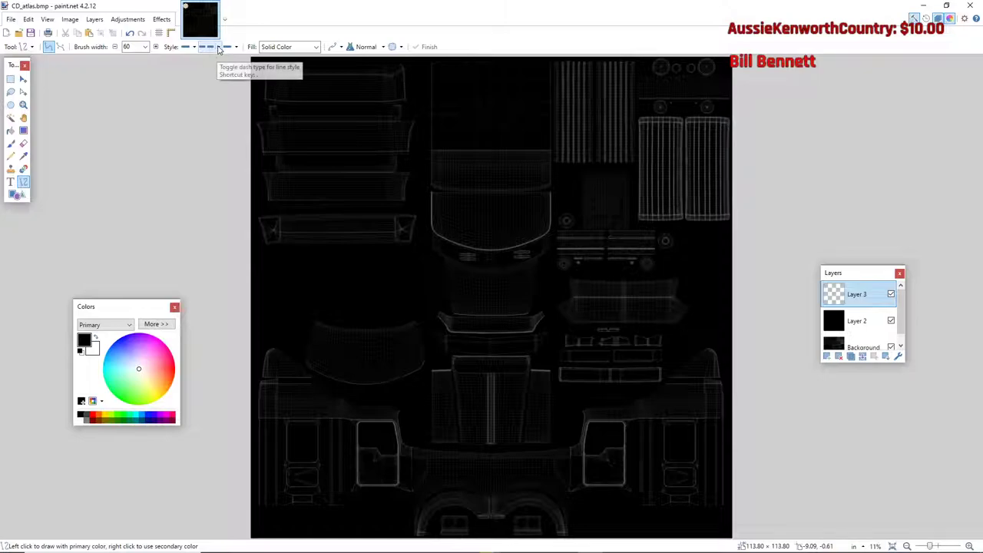
{"action": "left_click", "coordinate": [216, 47]}
{"action": "left_click", "coordinate": [213, 60]}
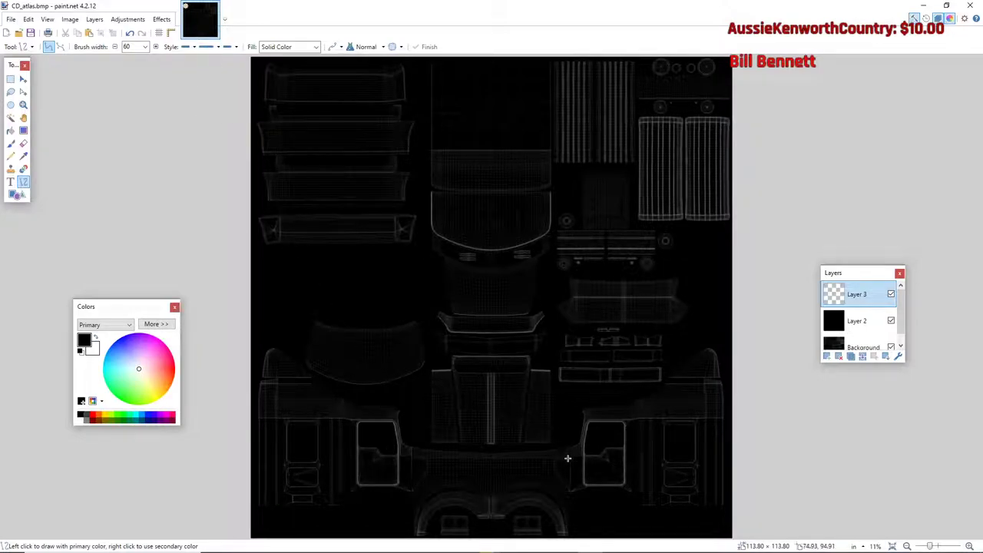
- Draw trial lines across the lower atlas at width 60, then undo the horizontal one
{"action": "left_click", "coordinate": [500, 466]}
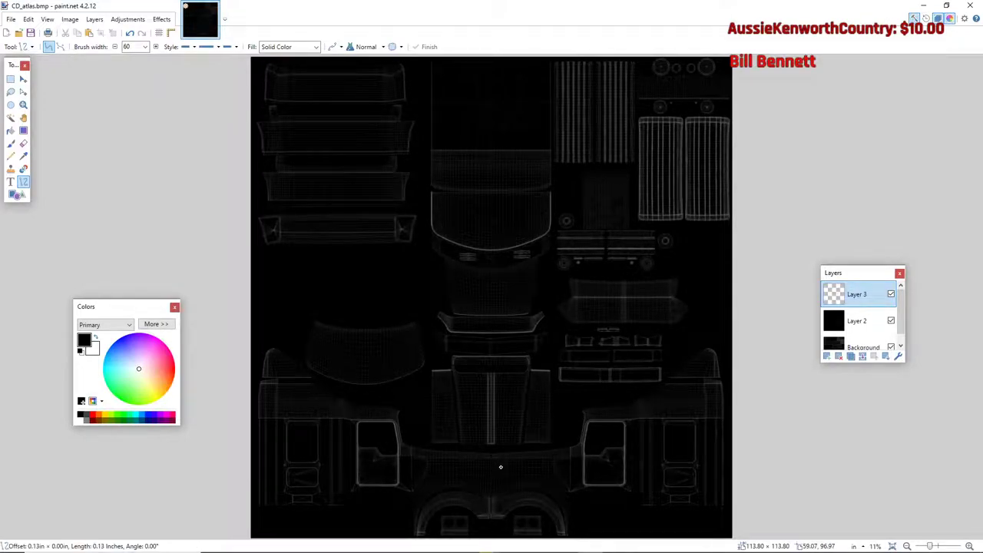
{"action": "mouse_move", "coordinate": [500, 466]}
{"action": "left_mouse_down"}
{"action": "mouse_move", "coordinate": [509, 465]}
{"action": "mouse_move", "coordinate": [499, 466]}
{"action": "left_mouse_up"}
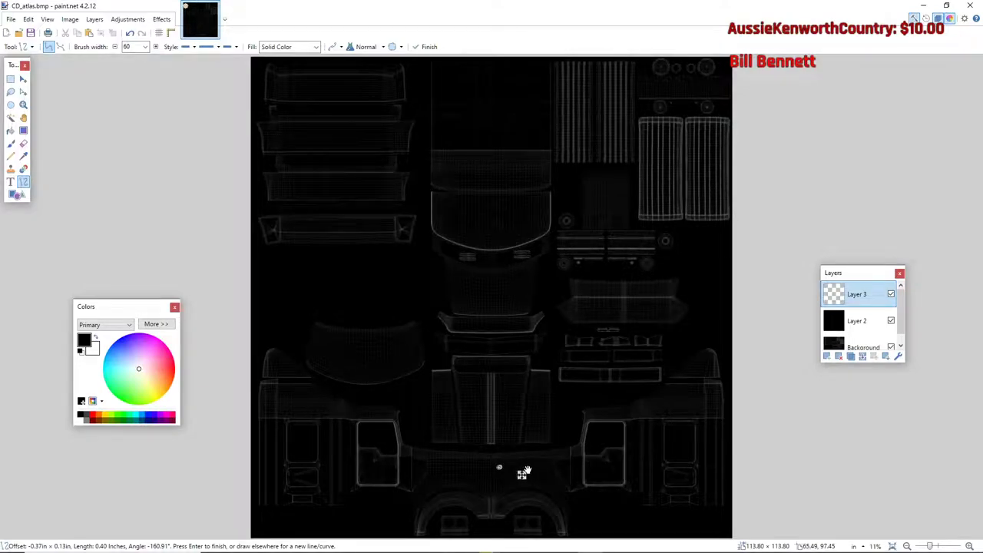
{"action": "key", "text": "Return"}
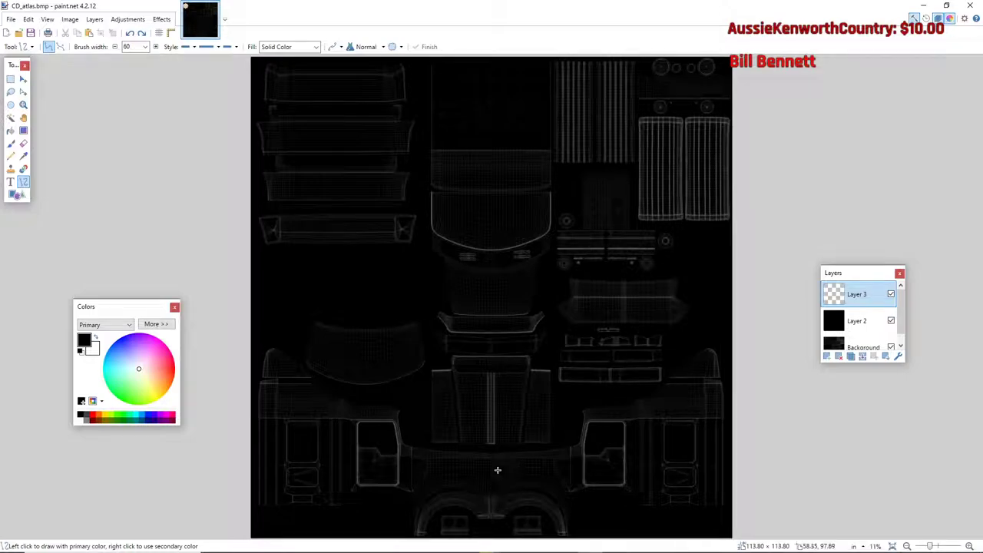
{"action": "left_click_drag", "start_coordinate": [497, 470], "coordinate": [628, 468]}
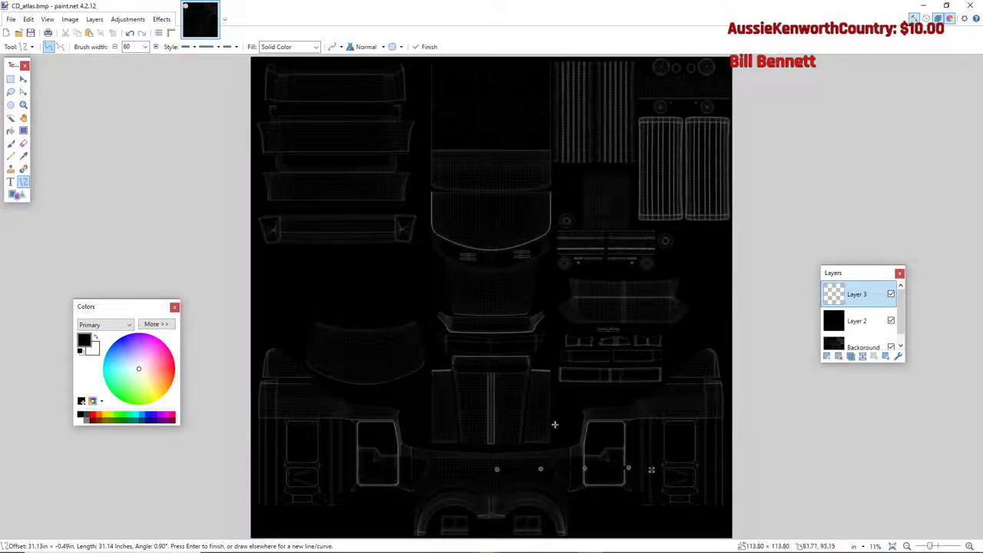
{"action": "left_click", "coordinate": [131, 34]}
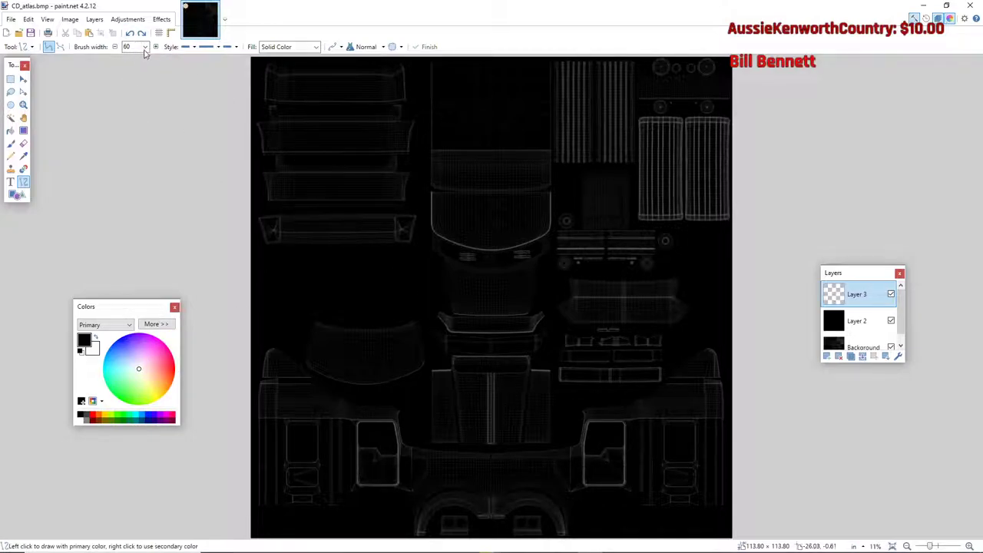
- Set the brush width to 70, draw test lines, and undo them all
{"action": "left_click", "coordinate": [145, 47]}
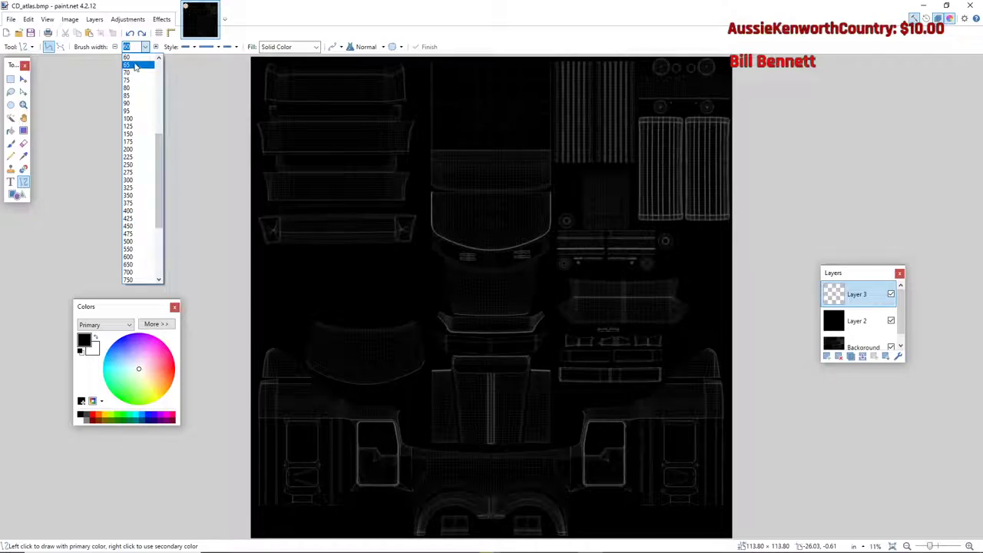
{"action": "scroll", "coordinate": [132, 93], "scroll_direction": "up", "scroll_amount": 2}
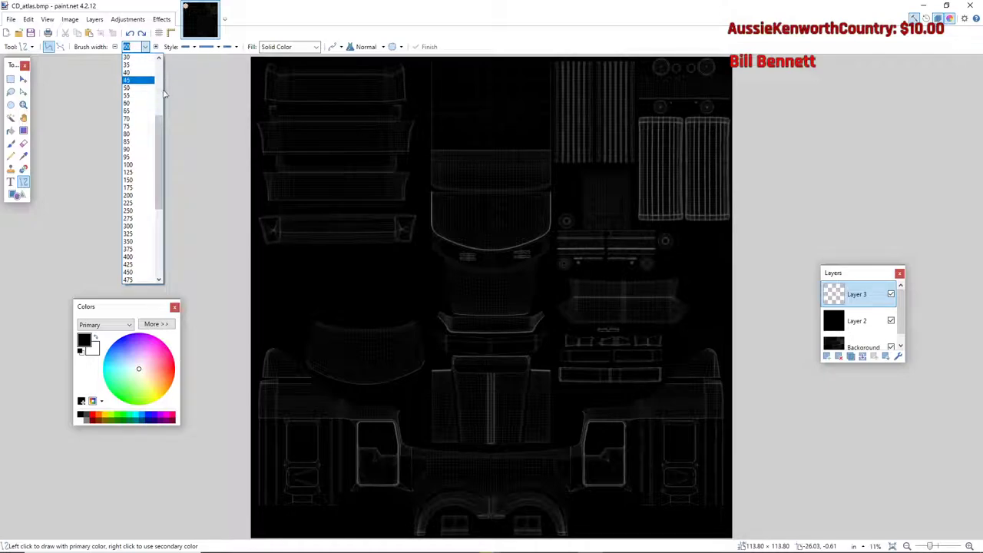
{"action": "left_click", "coordinate": [130, 120]}
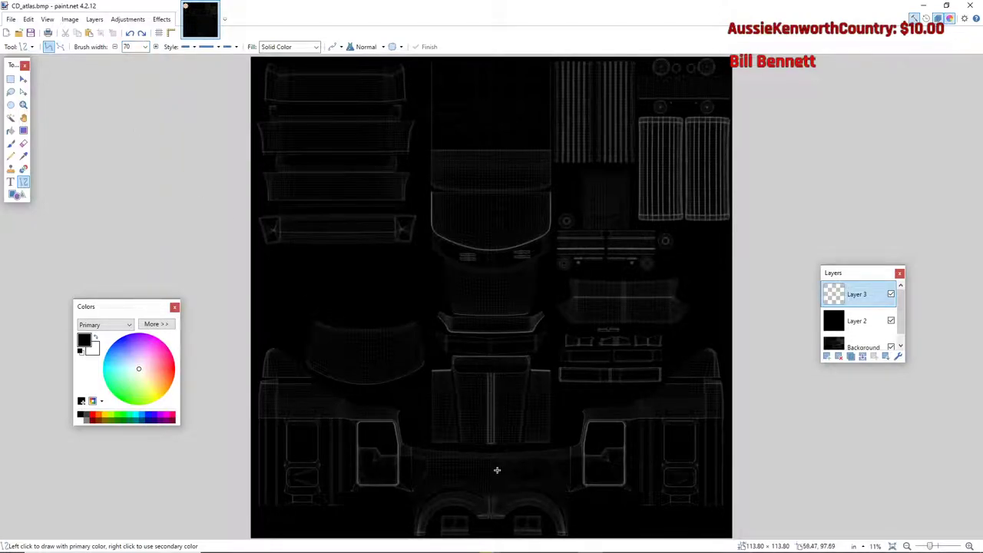
{"action": "left_click_drag", "start_coordinate": [495, 469], "coordinate": [498, 470]}
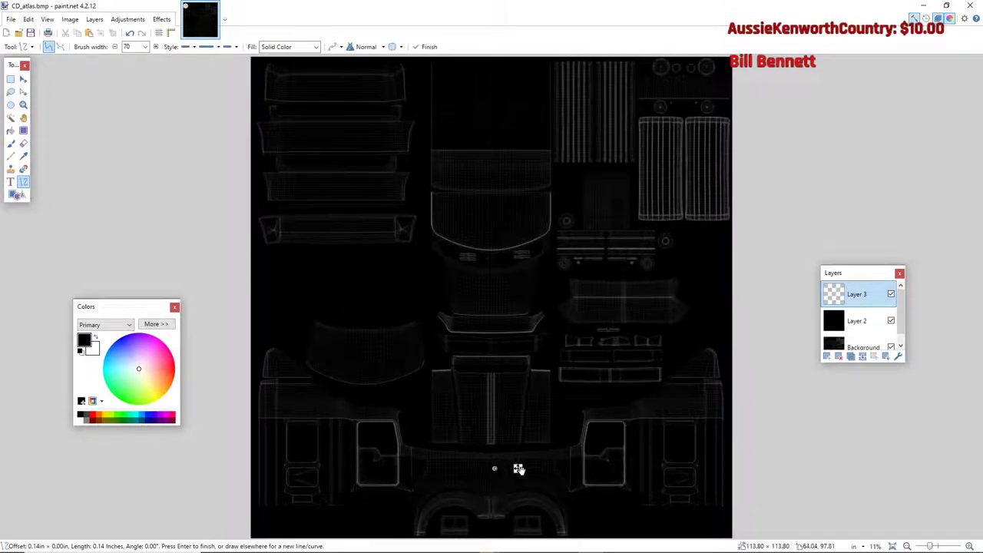
{"action": "left_click", "coordinate": [130, 32]}
{"action": "mouse_move", "coordinate": [497, 467]}
{"action": "left_mouse_down"}
{"action": "mouse_move", "coordinate": [567, 469]}
{"action": "mouse_move", "coordinate": [574, 461]}
{"action": "mouse_move", "coordinate": [584, 470]}
{"action": "mouse_move", "coordinate": [570, 476]}
{"action": "mouse_move", "coordinate": [573, 467]}
{"action": "left_mouse_up"}
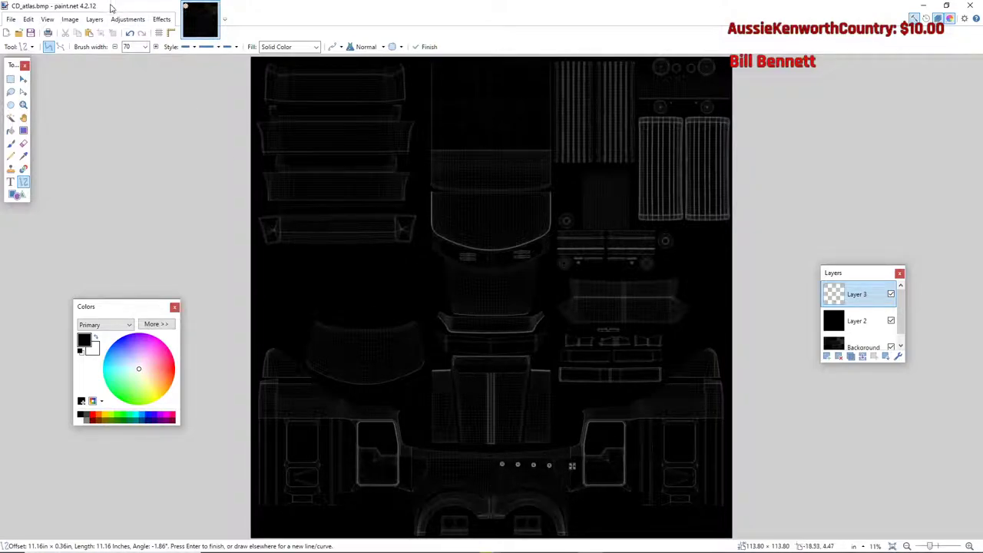
{"action": "left_click", "coordinate": [129, 32]}
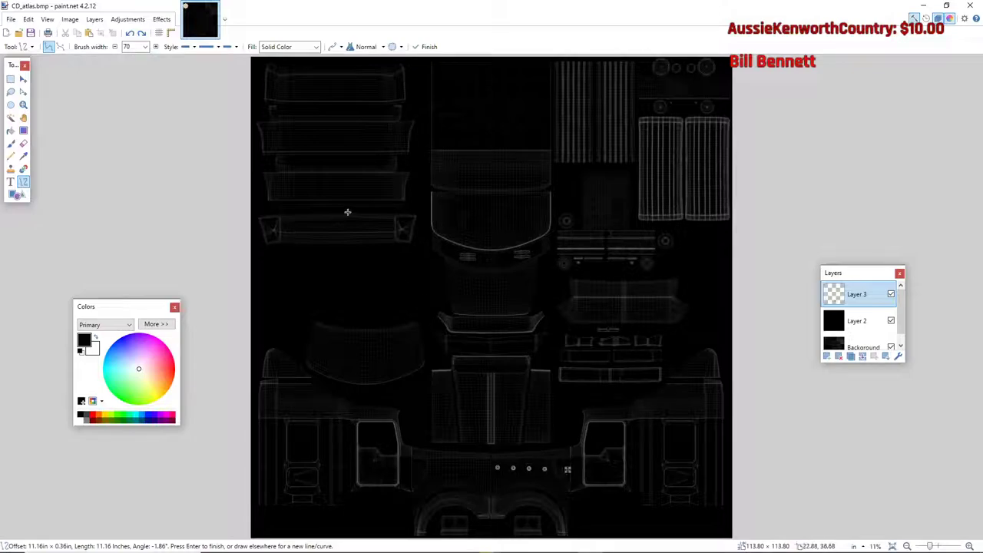
{"action": "left_click", "coordinate": [131, 33]}
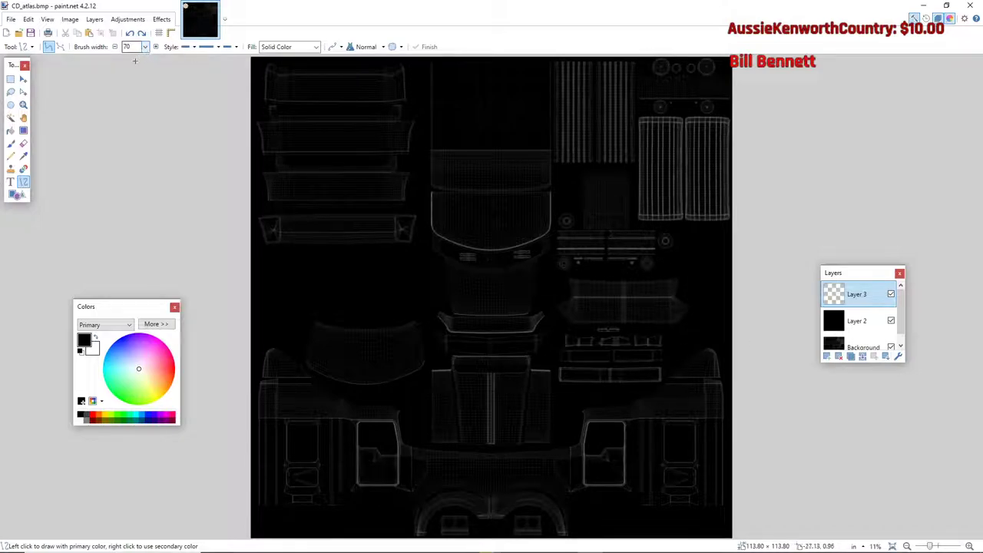
- Pick red on the colour wheel and draw a horizontal red line across the lower atlas parts
{"action": "left_click", "coordinate": [126, 347]}
{"action": "left_click_drag", "start_coordinate": [123, 347], "coordinate": [172, 373]}
{"action": "left_click_drag", "start_coordinate": [500, 469], "coordinate": [675, 467]}
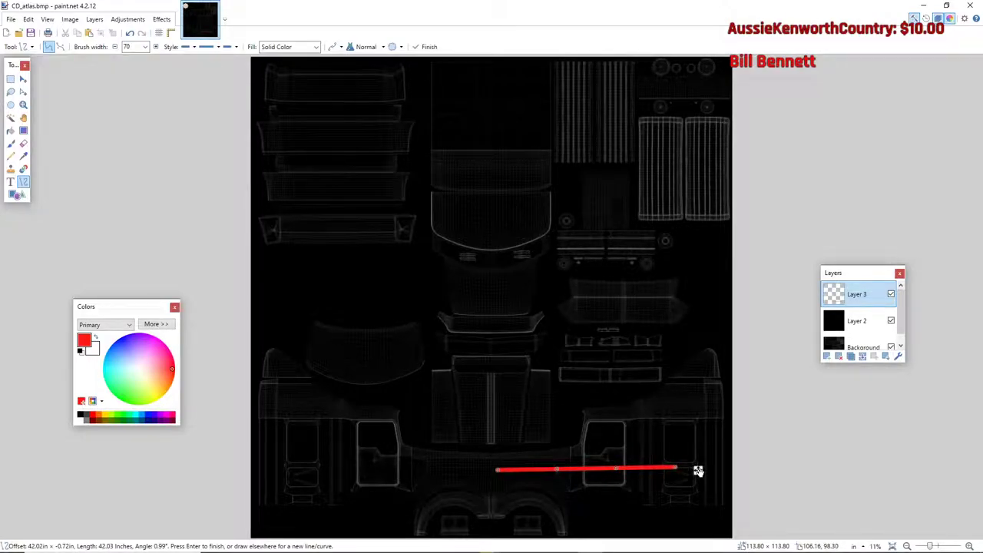
{"action": "left_click", "coordinate": [130, 33]}
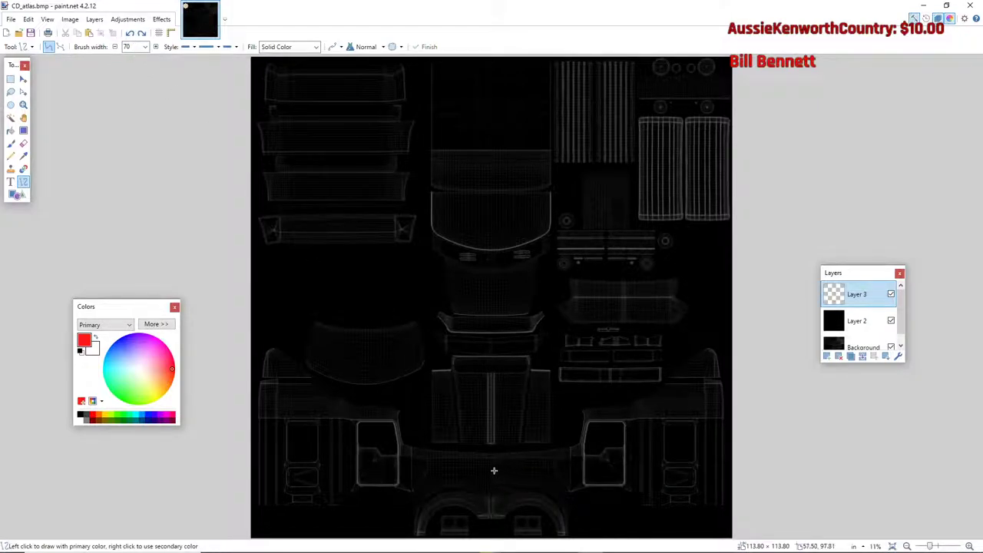
{"action": "left_click_drag", "start_coordinate": [493, 468], "coordinate": [688, 469]}
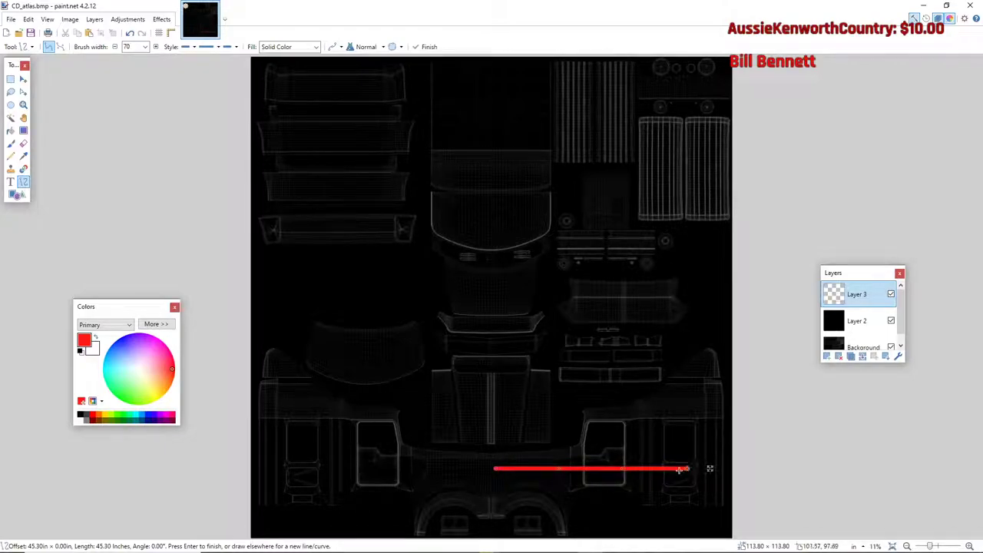
{"action": "key", "text": "Return"}
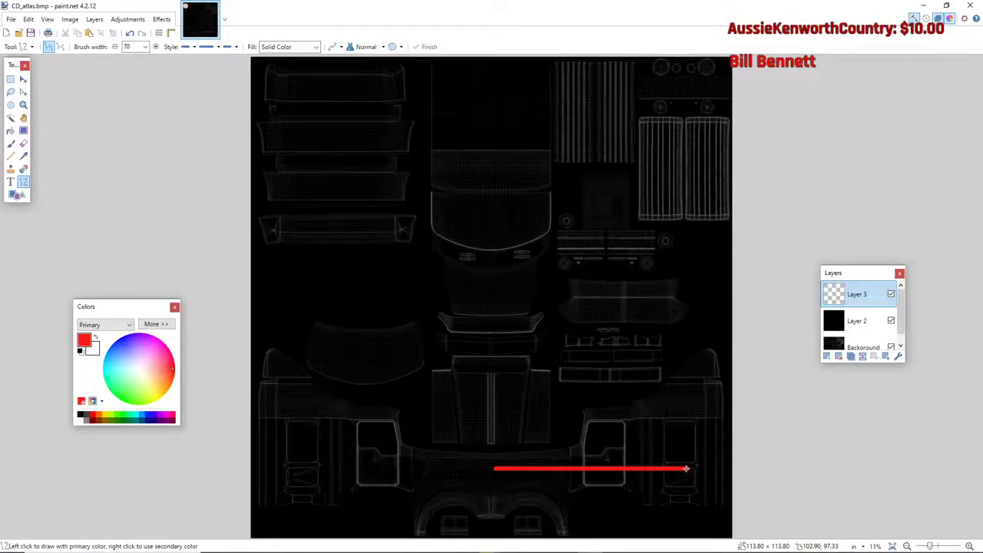
- Draw a red diagonal rising up-left from the horizontal line's right end
{"action": "left_click_drag", "start_coordinate": [686, 466], "coordinate": [659, 431]}
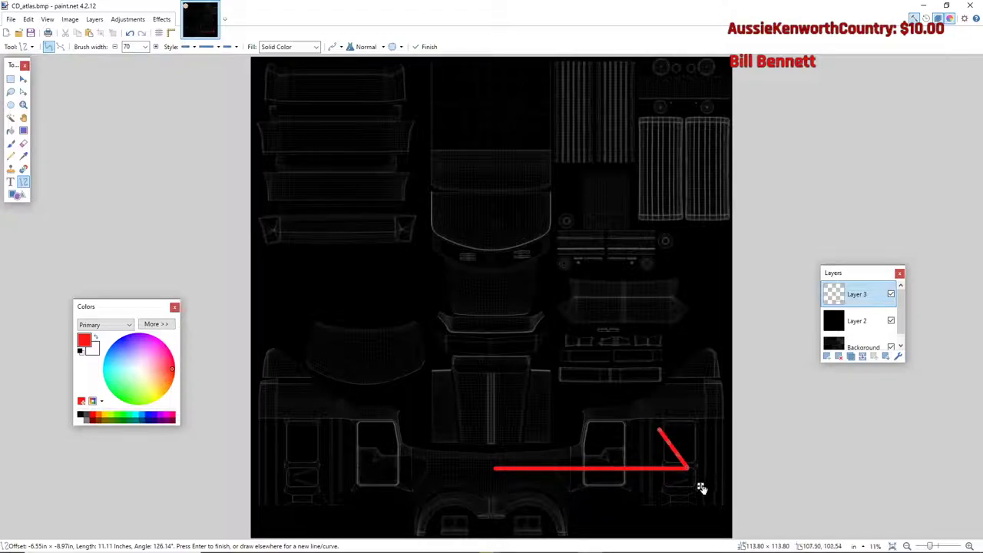
{"action": "mouse_move", "coordinate": [699, 484]}
{"action": "left_mouse_down"}
{"action": "mouse_move", "coordinate": [688, 488]}
{"action": "mouse_move", "coordinate": [702, 476]}
{"action": "mouse_move", "coordinate": [701, 487]}
{"action": "left_mouse_up"}
{"action": "key", "text": "Return"}
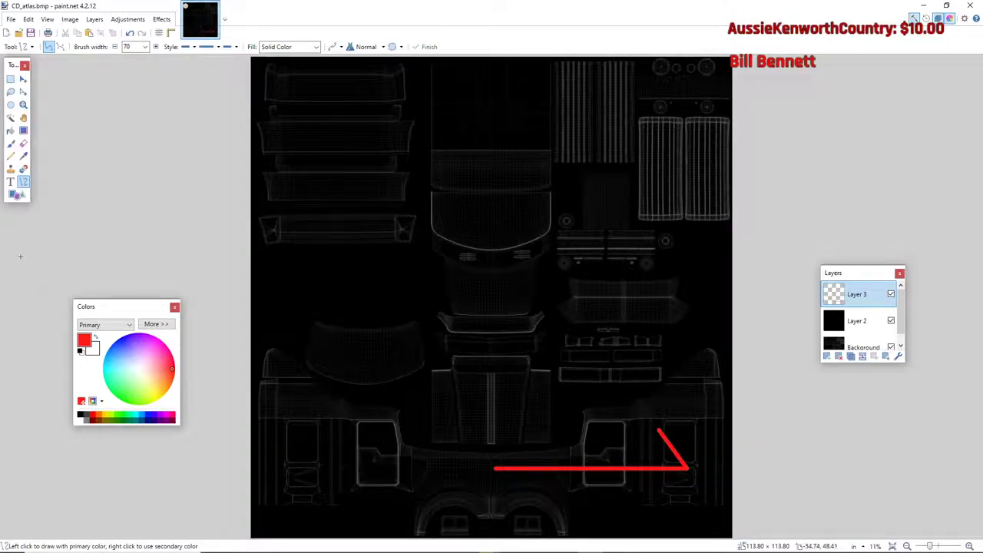
- Zoom in and out on the atlas with the Zoom tool, settling at 13%
{"action": "left_click", "coordinate": [24, 105]}
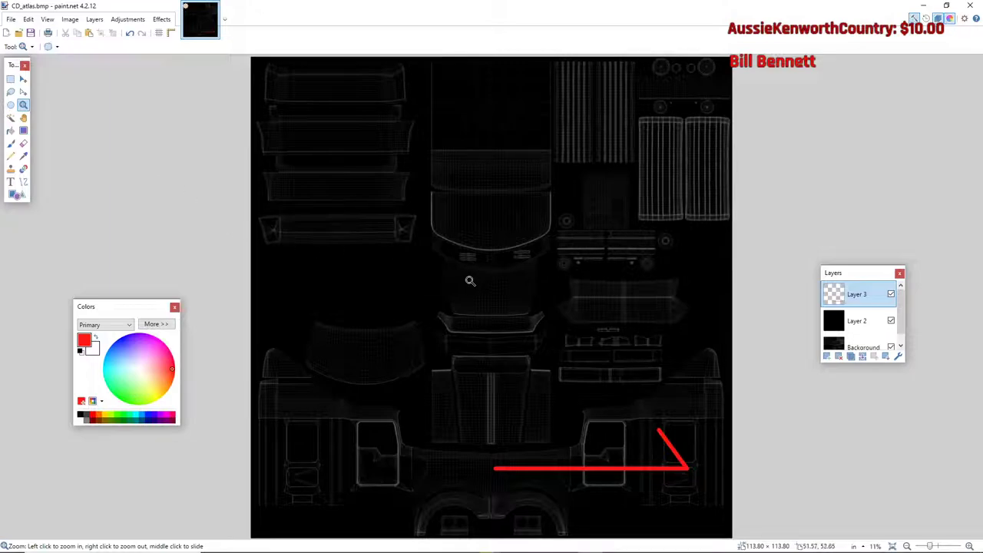
{"action": "left_click", "coordinate": [494, 301]}
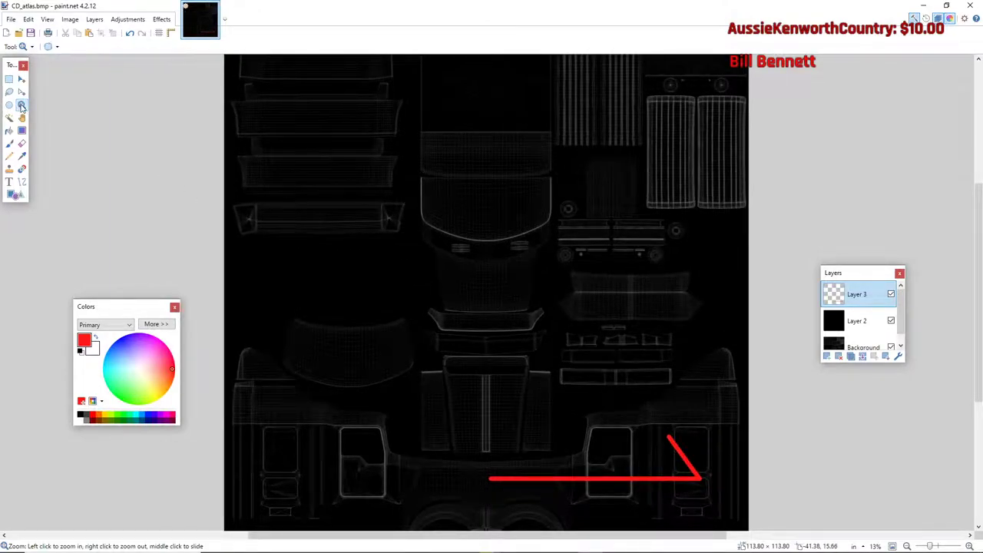
{"action": "left_click", "coordinate": [407, 274]}
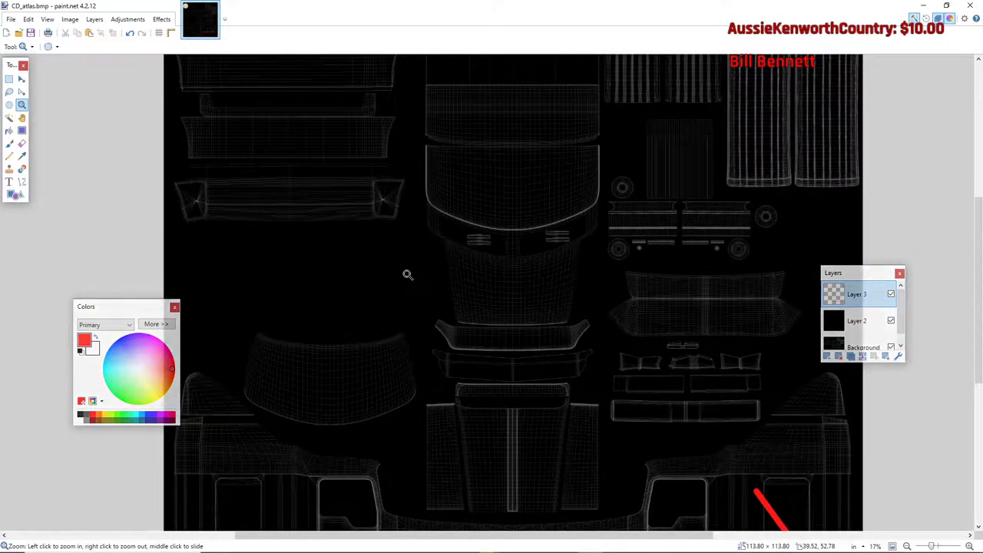
{"action": "right_click", "coordinate": [407, 274]}
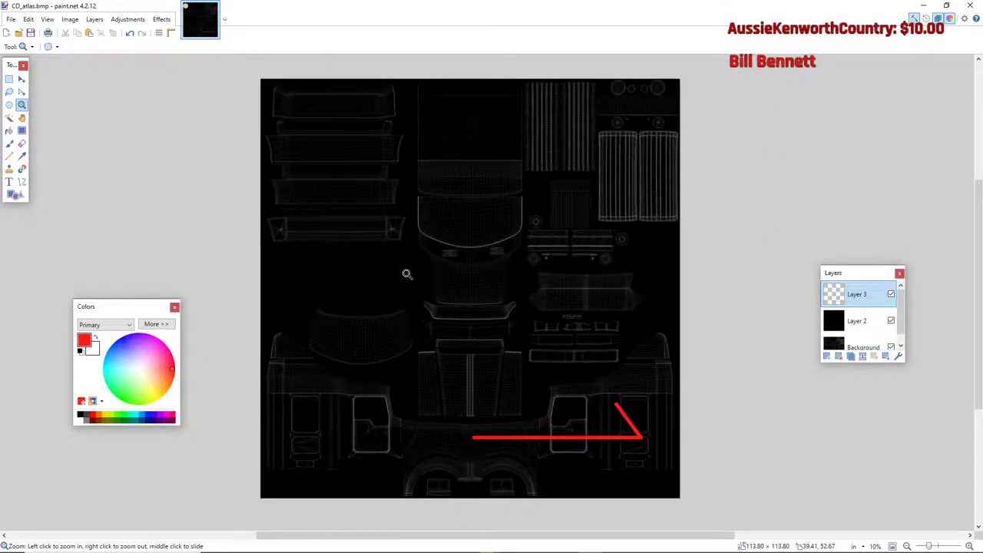
{"action": "left_click", "coordinate": [407, 274]}
{"action": "right_click", "coordinate": [407, 274]}
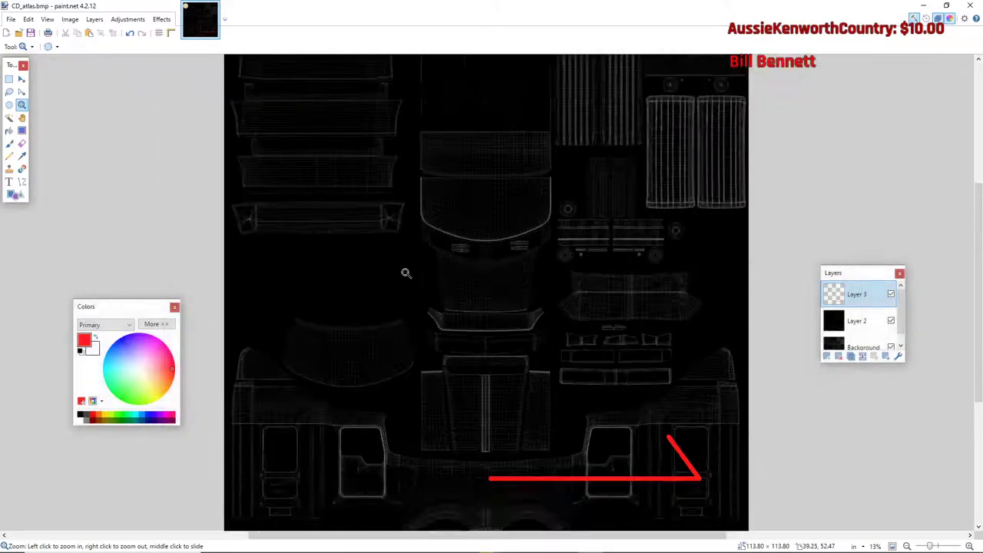
{"action": "scroll", "coordinate": [436, 288], "scroll_direction": "down", "scroll_amount": 2}
{"action": "scroll", "coordinate": [436, 287], "scroll_direction": "up", "scroll_amount": 2}
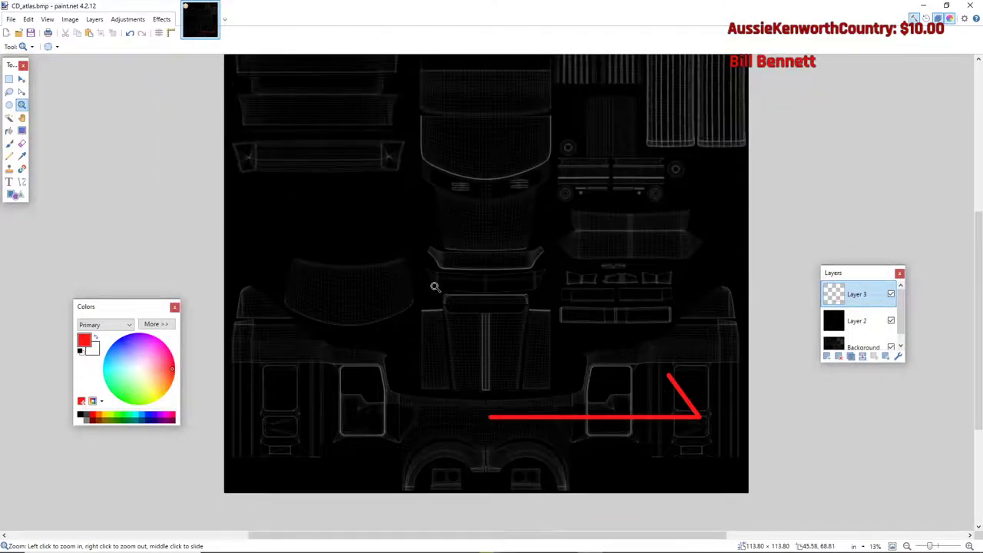
- Draw a red Line/Curve stroke angling down-right from the horizontal line's left end
{"action": "left_click", "coordinate": [23, 183]}
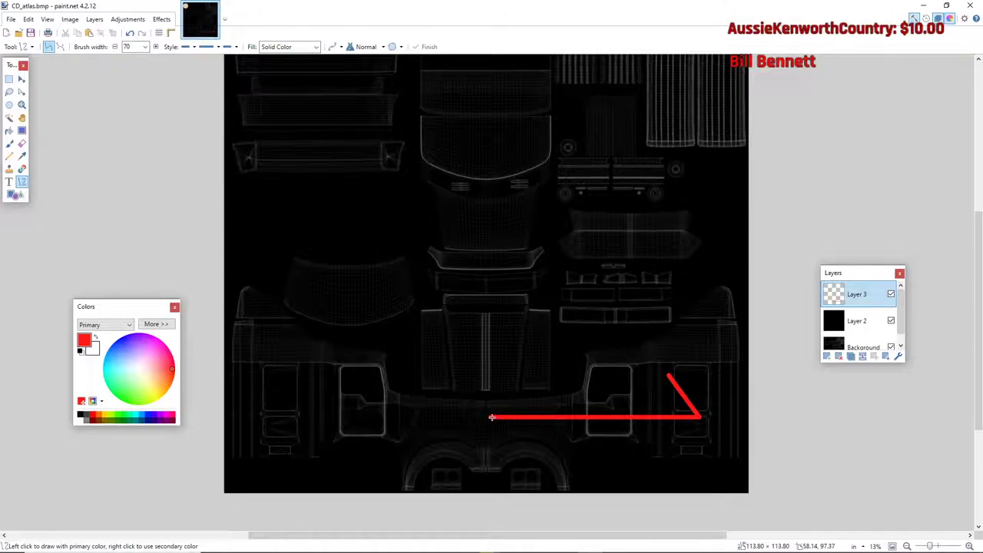
{"action": "left_click_drag", "start_coordinate": [492, 417], "coordinate": [554, 436]}
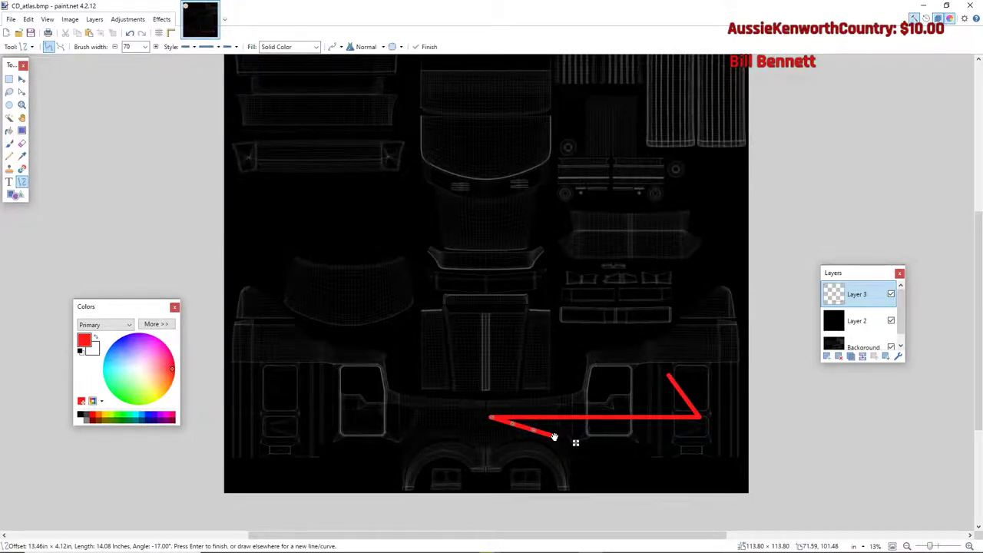
{"action": "key", "text": "Return"}
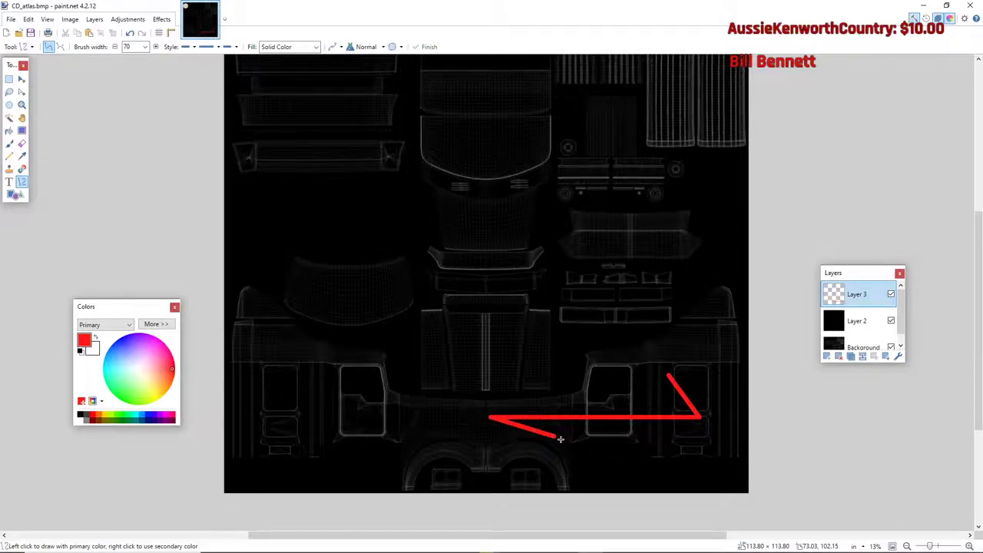
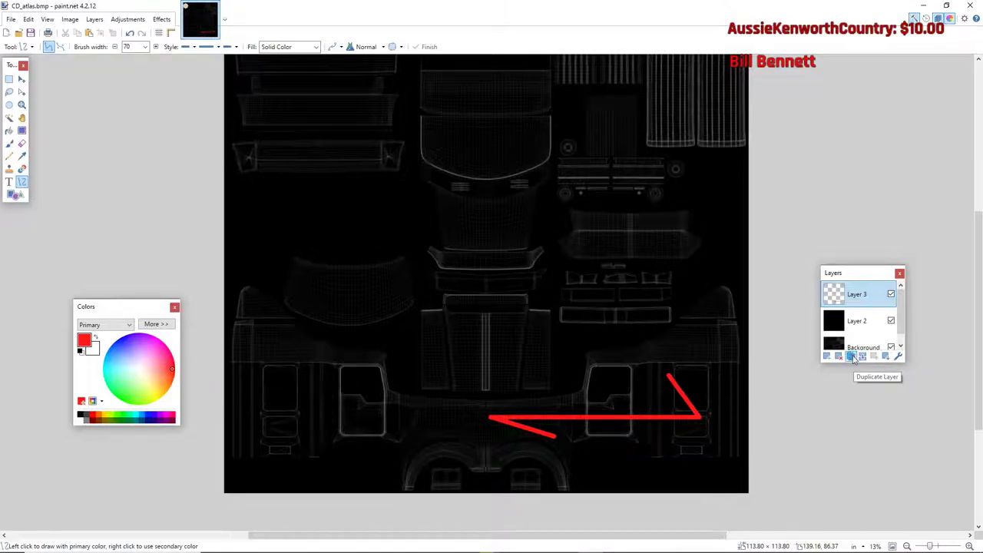
- Duplicate the red arrow layer and flip the copy horizontally so the arrows mirror each other
{"action": "left_click", "coordinate": [851, 357]}
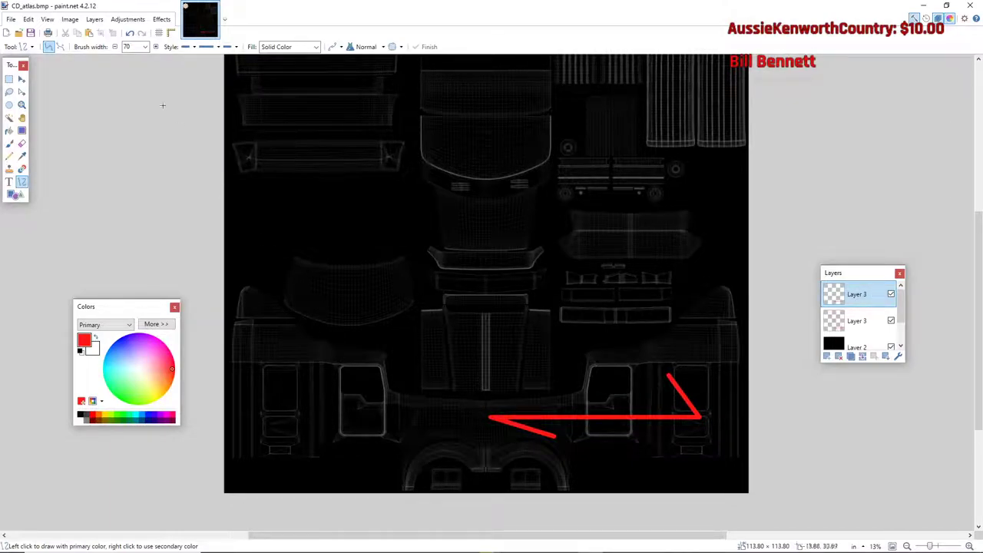
{"action": "left_click", "coordinate": [95, 20]}
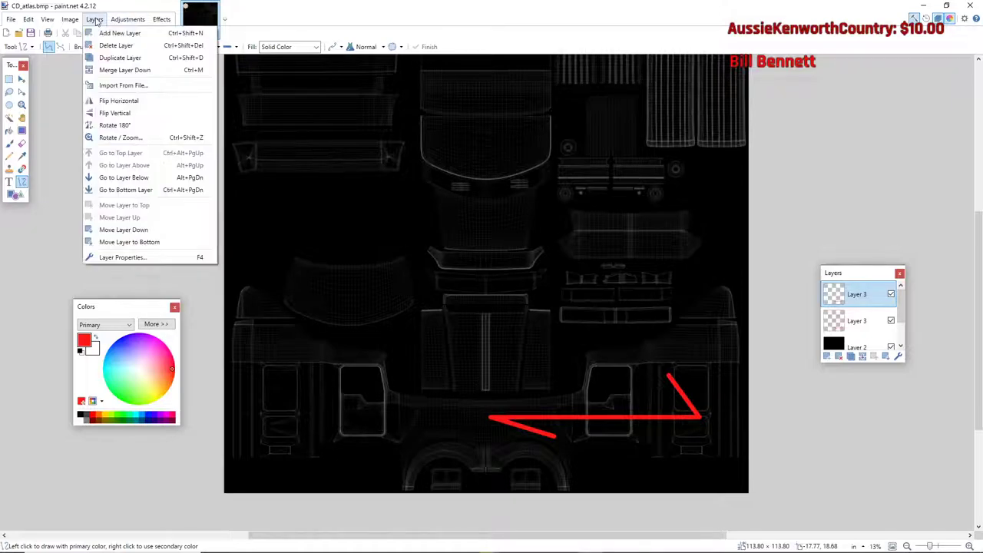
{"action": "left_click", "coordinate": [119, 101]}
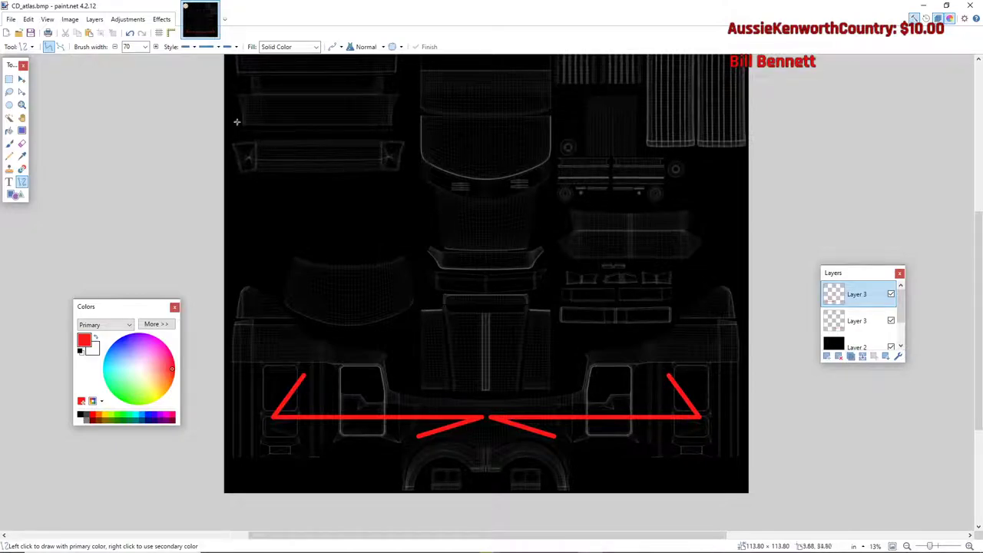
{"action": "left_click", "coordinate": [95, 20]}
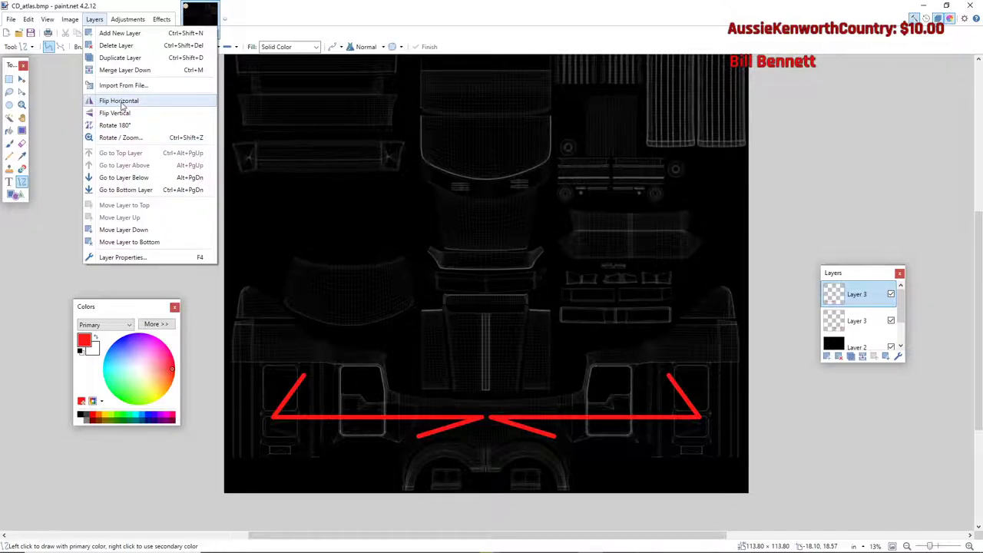
{"action": "left_click", "coordinate": [68, 201]}
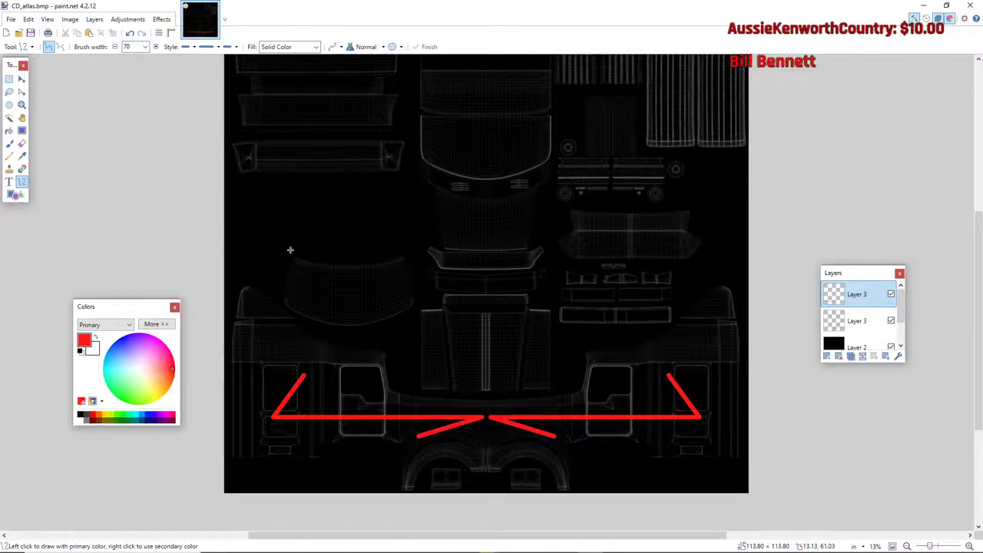
{"action": "scroll", "coordinate": [381, 284], "scroll_direction": "up", "scroll_amount": 3}
{"action": "scroll", "coordinate": [382, 285], "scroll_direction": "down", "scroll_amount": 3}
- Start a Calibri text near the texture's top centre, trying sizes 36 and then 96
{"action": "scroll", "coordinate": [381, 286], "scroll_direction": "up", "scroll_amount": 3}
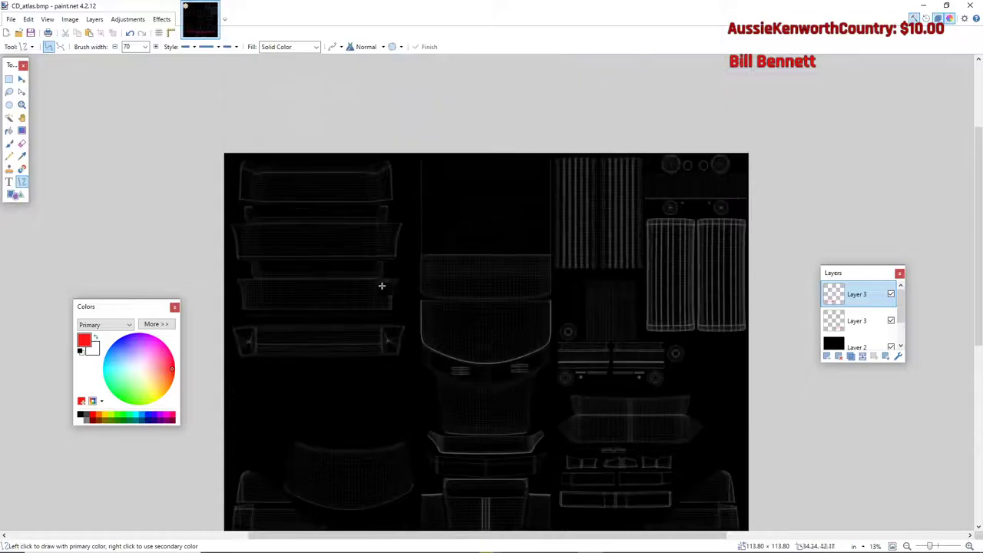
{"action": "scroll", "coordinate": [309, 263], "scroll_direction": "down", "scroll_amount": 1}
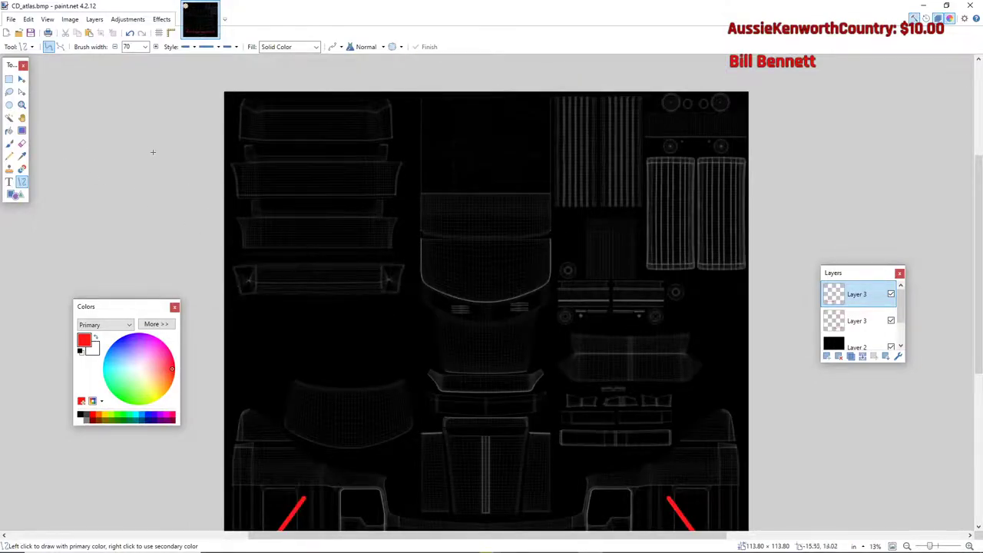
{"action": "left_click", "coordinate": [10, 181]}
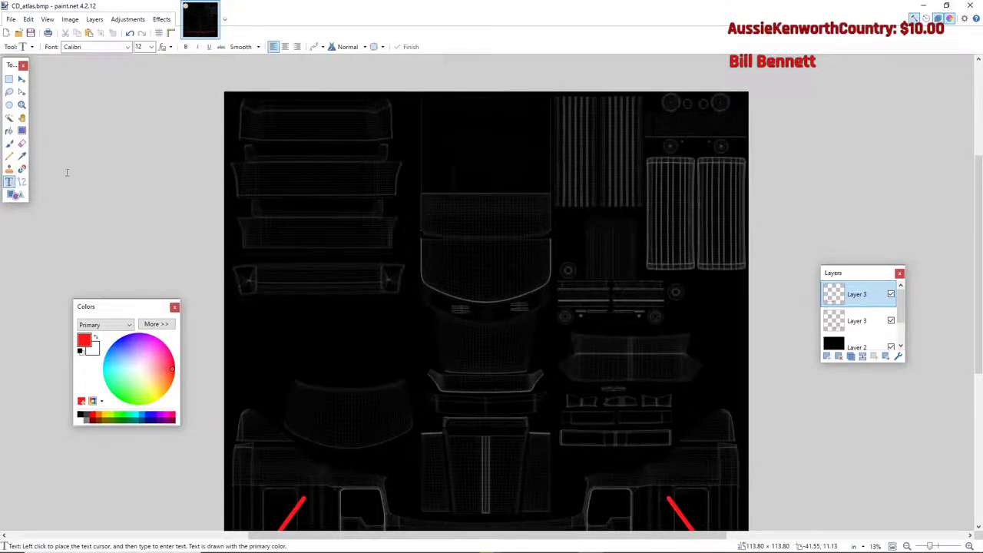
{"action": "left_click", "coordinate": [458, 173]}
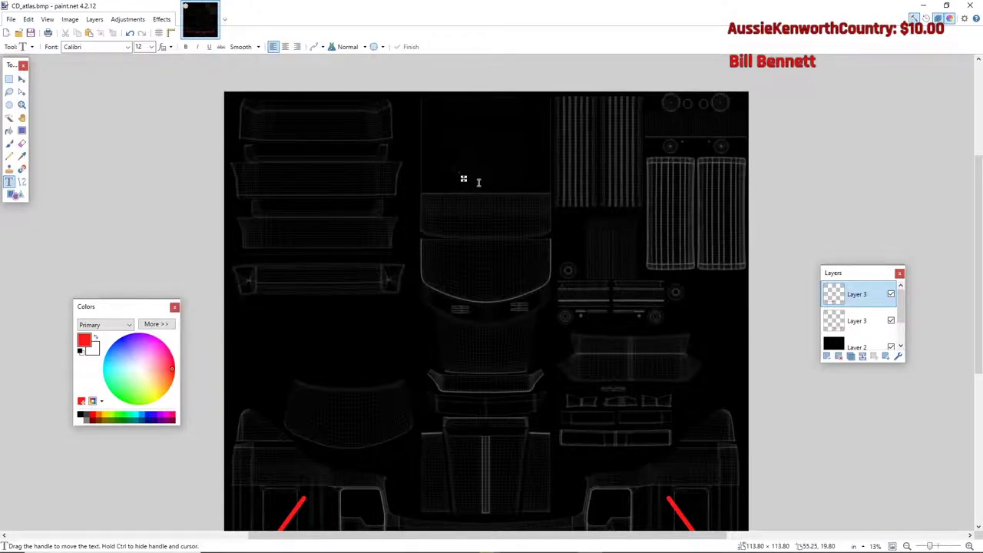
{"action": "left_click", "coordinate": [126, 47]}
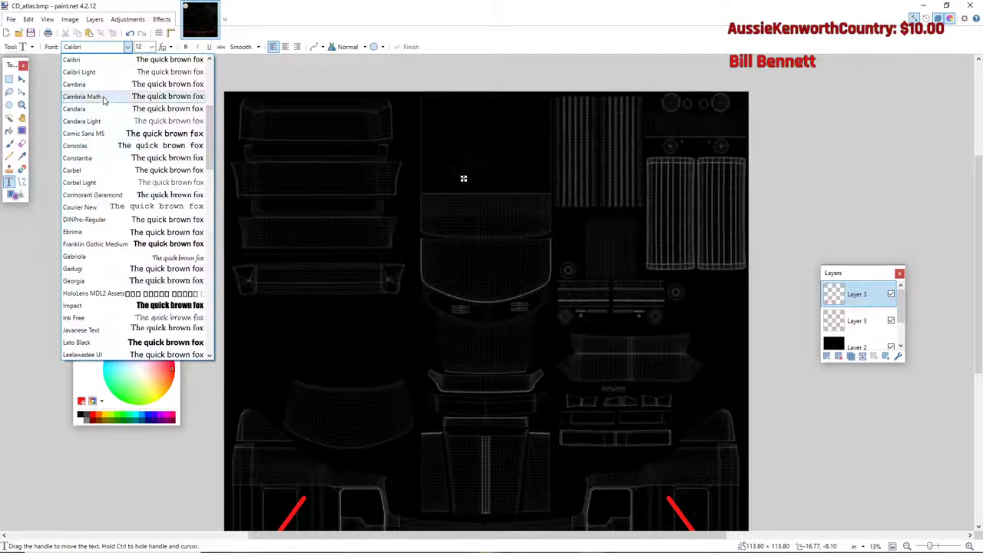
{"action": "left_click", "coordinate": [116, 60]}
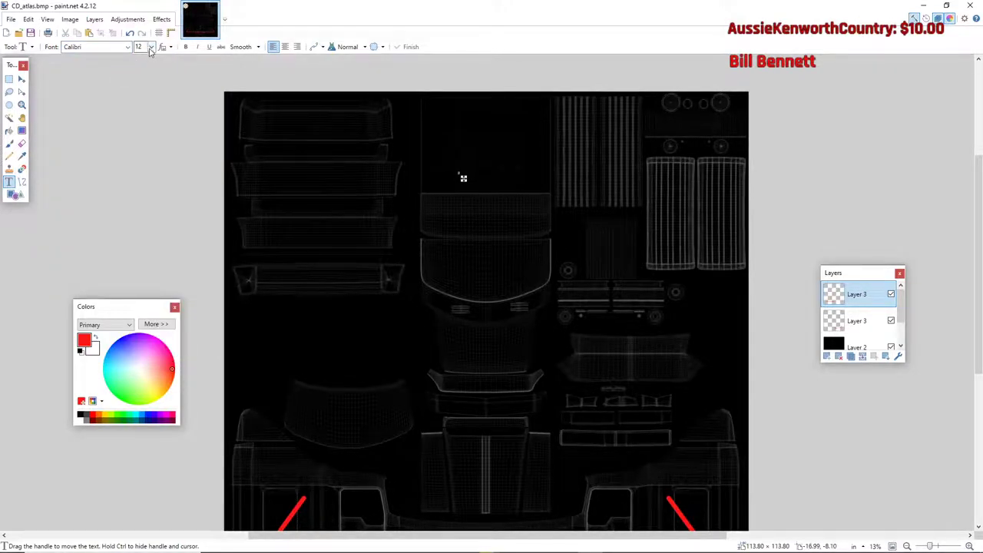
{"action": "left_click", "coordinate": [152, 48]}
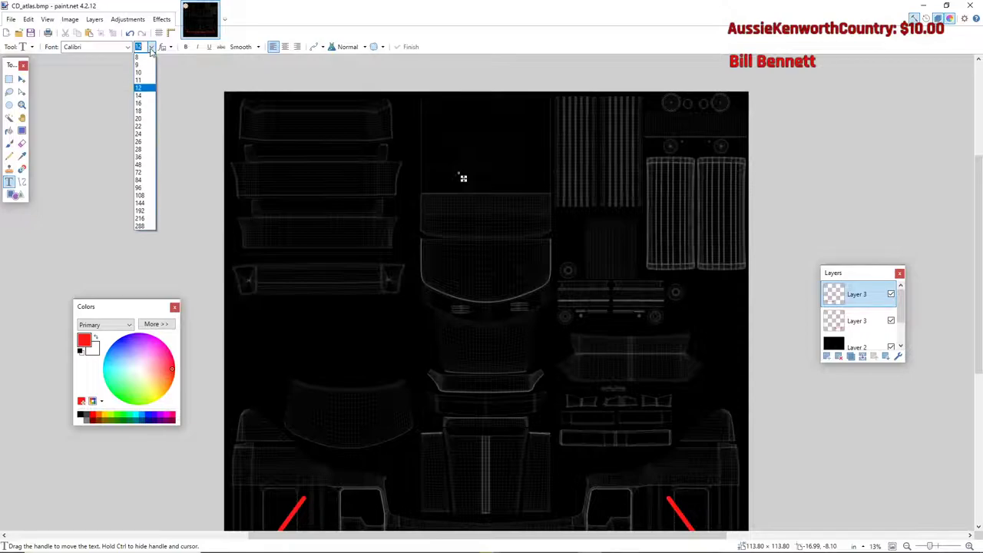
{"action": "left_click", "coordinate": [142, 158]}
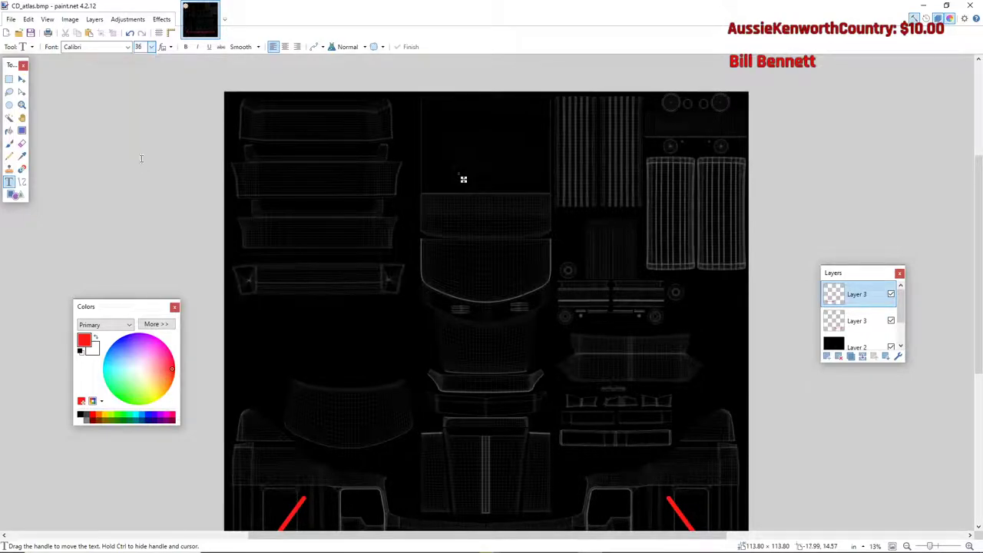
{"action": "left_click", "coordinate": [152, 47]}
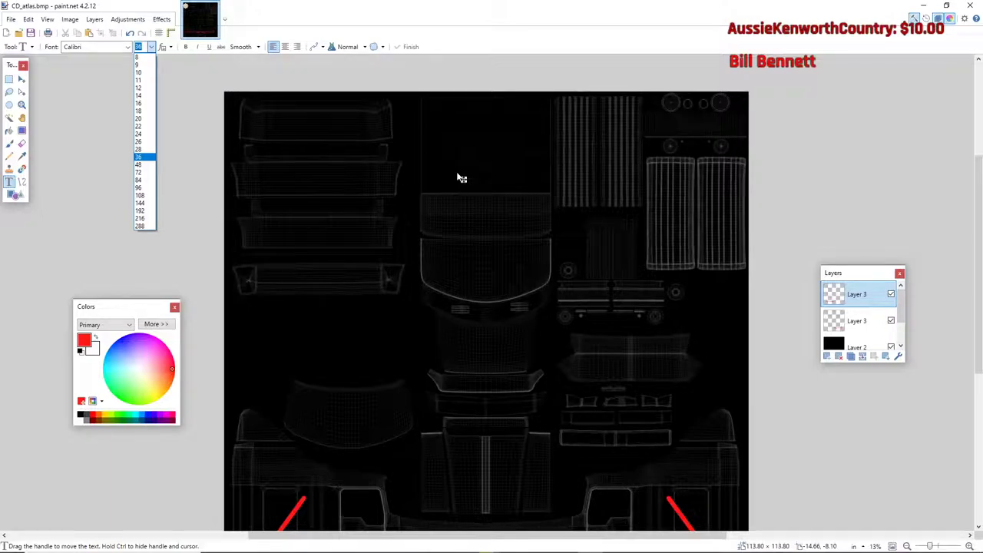
{"action": "left_click", "coordinate": [143, 188]}
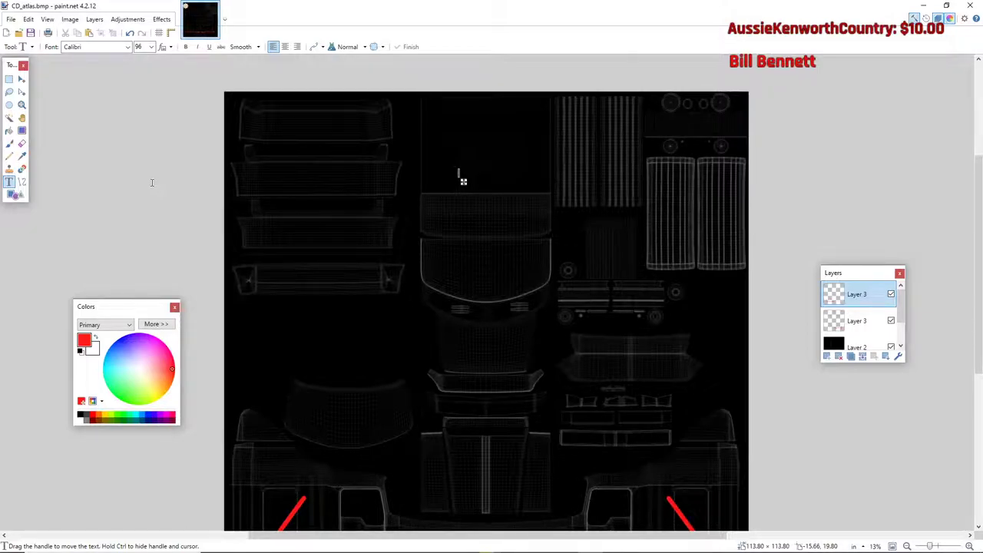
- Type MKG, enlarge it to size 288, and commit the text onto the layer
{"action": "type", "text": "m"}
{"action": "key", "text": "BackSpace"}
{"action": "type", "text": "Mac"}
{"action": "left_click", "coordinate": [151, 47]}
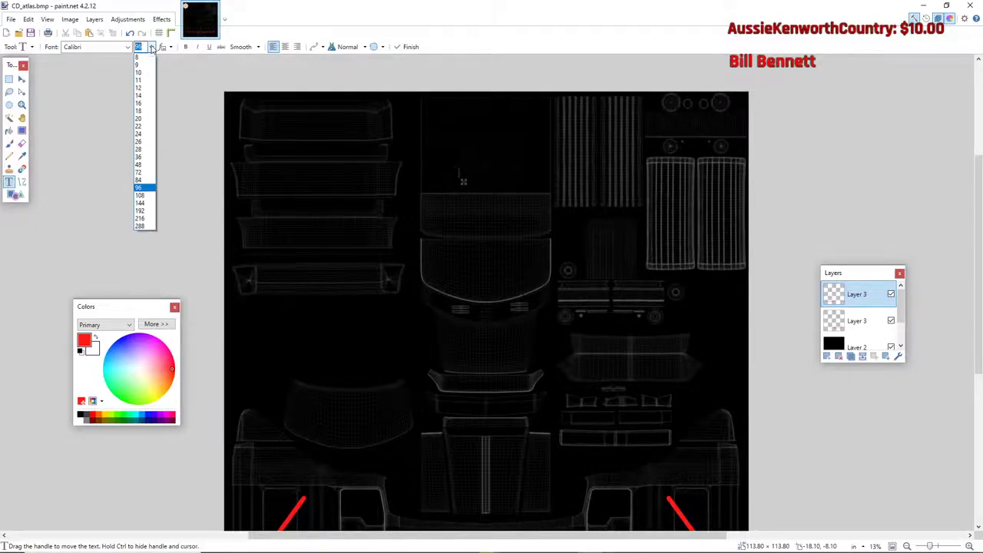
{"action": "left_click", "coordinate": [143, 209]}
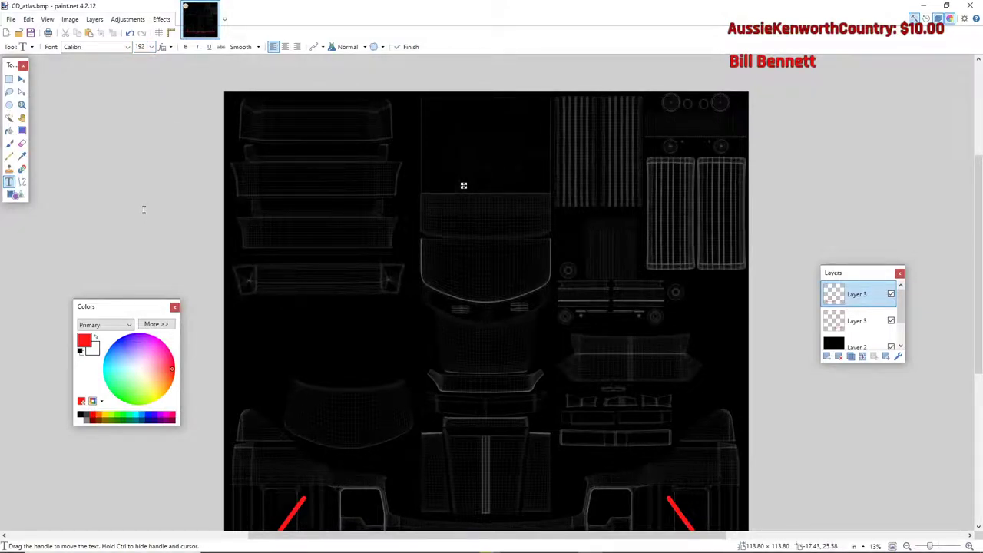
{"action": "type", "text": "MKG"}
{"action": "double_click", "coordinate": [141, 47]}
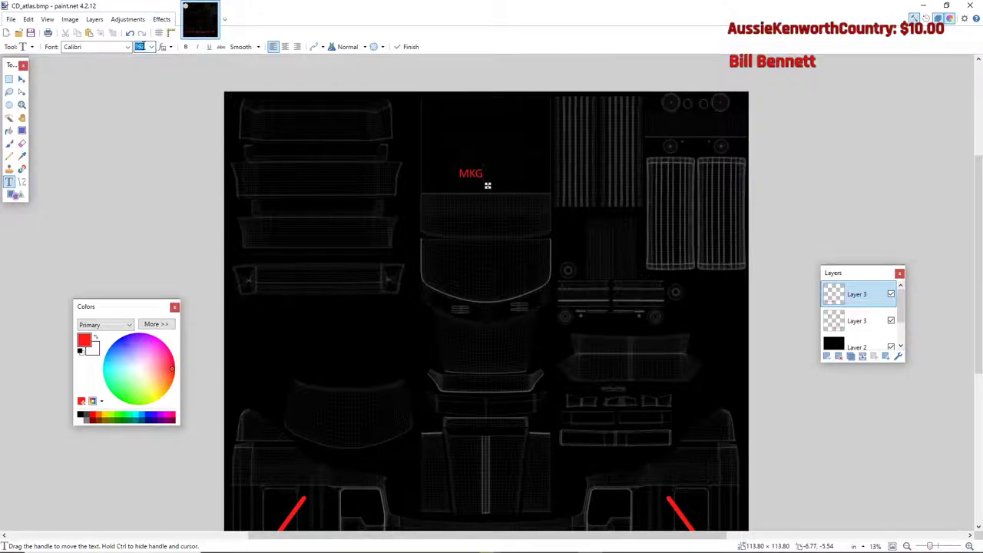
{"action": "type", "text": "1000"}
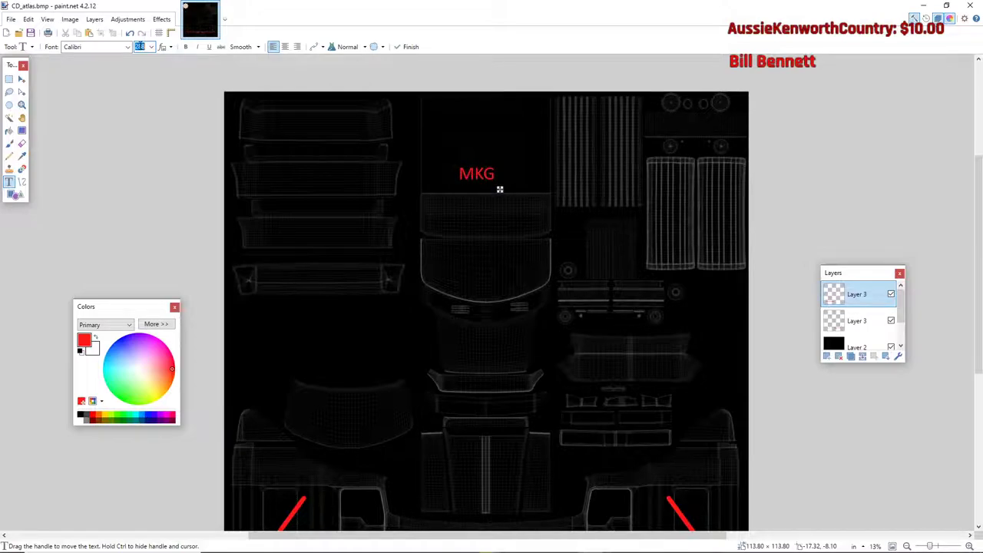
{"action": "left_click", "coordinate": [149, 50]}
{"action": "key", "text": "Return"}
{"action": "left_click", "coordinate": [160, 84]}
- Undo an accidental shift of the MKG text and red lines and clear the selection
{"action": "left_click", "coordinate": [22, 80]}
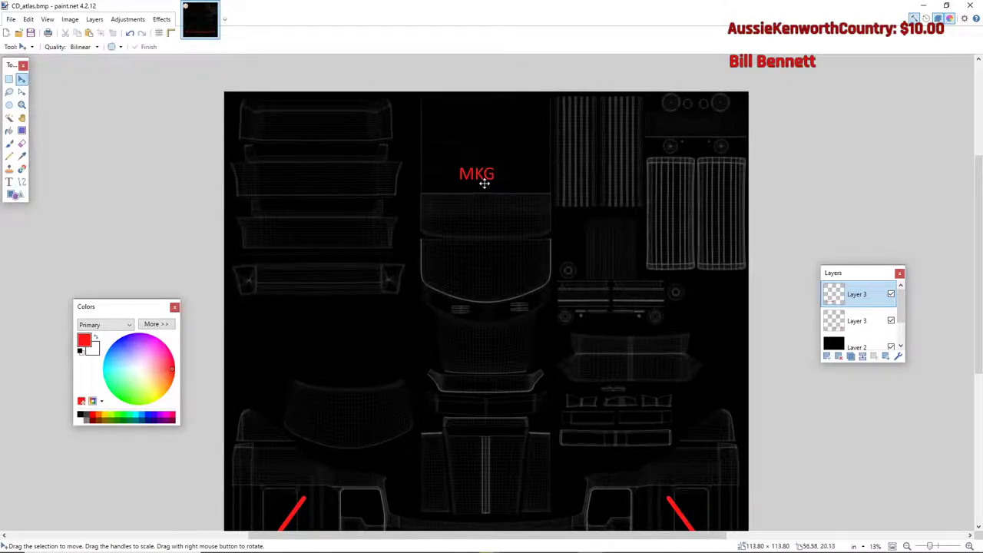
{"action": "left_click_drag", "start_coordinate": [479, 174], "coordinate": [493, 170]}
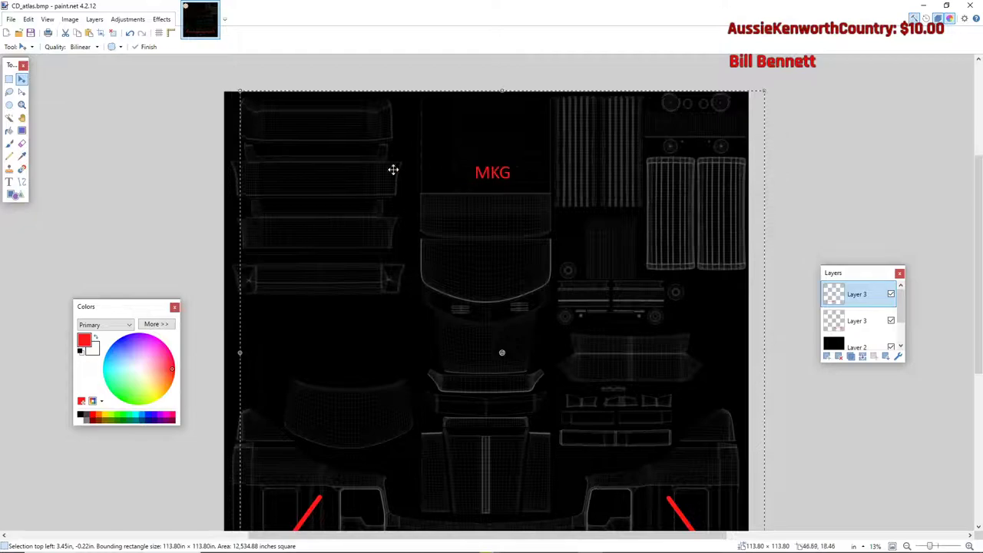
{"action": "left_click", "coordinate": [131, 33]}
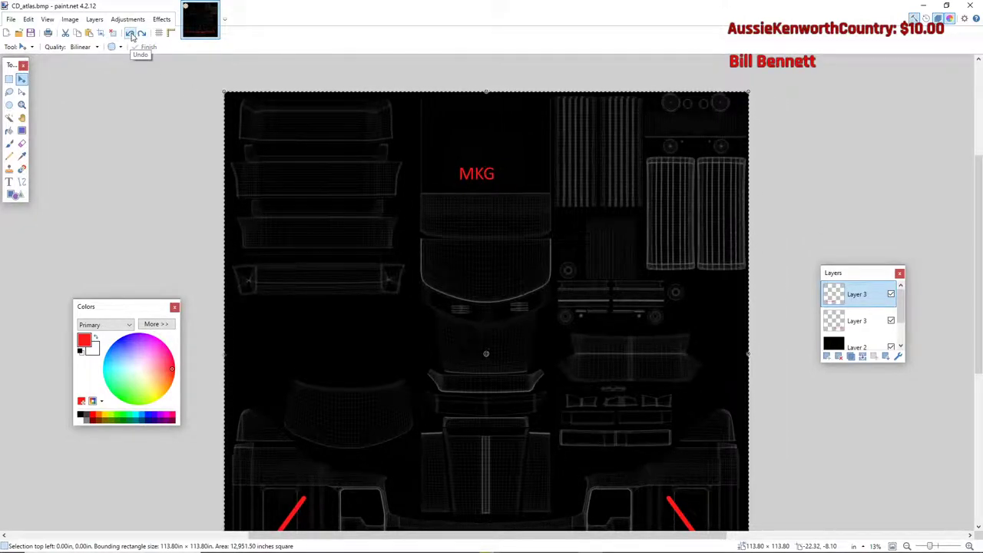
{"action": "left_click", "coordinate": [131, 33]}
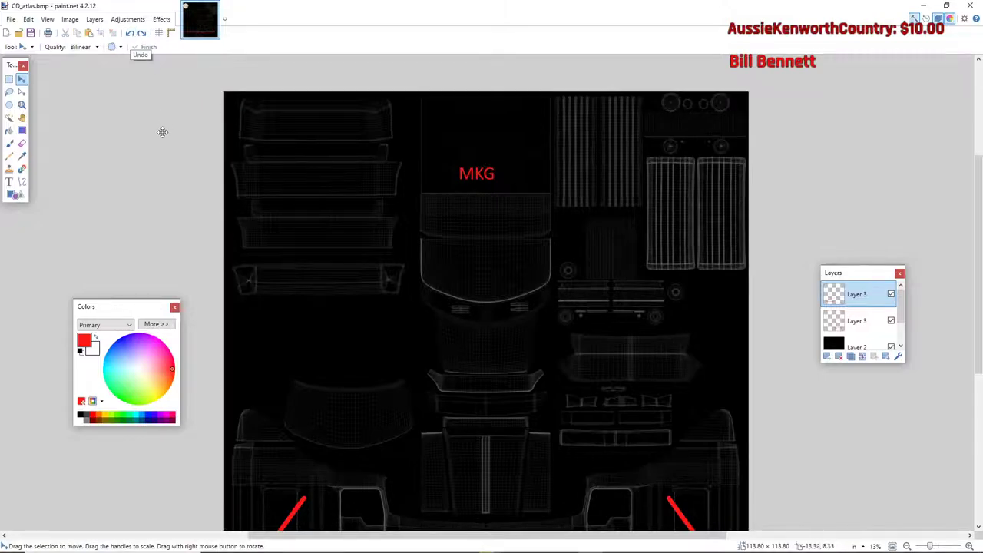
{"action": "scroll", "coordinate": [161, 137], "scroll_direction": "down", "scroll_amount": 3}
{"action": "scroll", "coordinate": [161, 136], "scroll_direction": "up", "scroll_amount": 1}
{"action": "scroll", "coordinate": [513, 141], "scroll_direction": "up", "scroll_amount": 3}
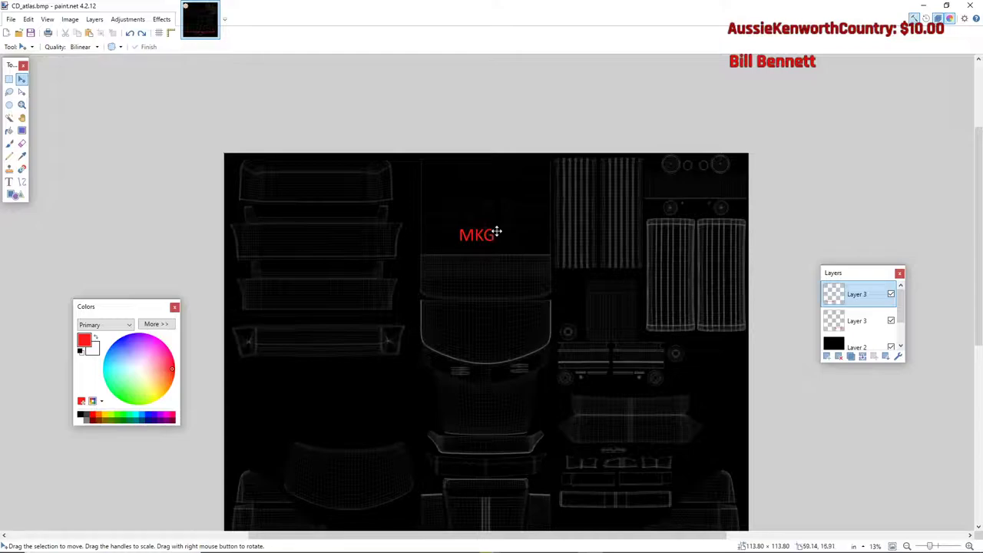
{"action": "scroll", "coordinate": [722, 269], "scroll_direction": "down", "scroll_amount": 2}
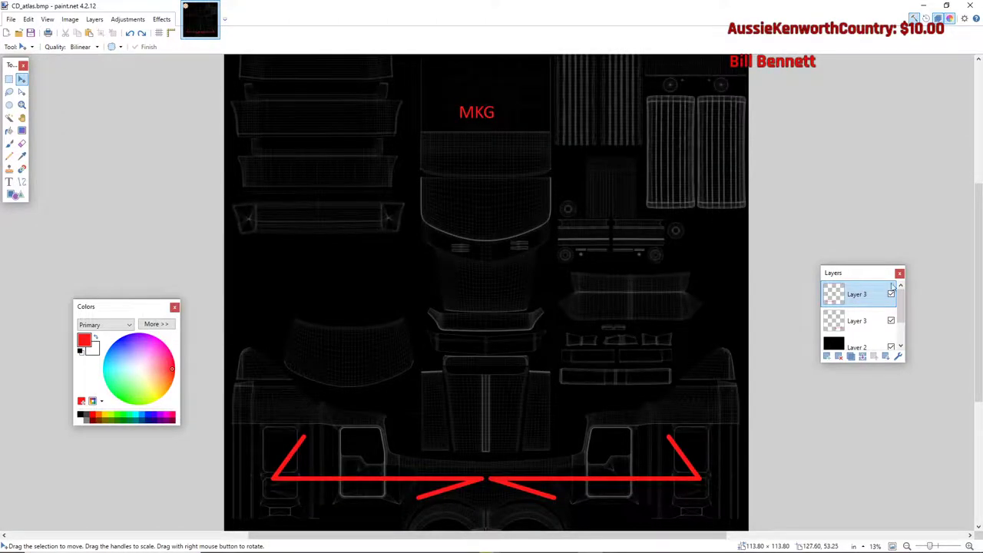
- Undo the MKG text and add a new empty Layer 5 on top
{"action": "left_click", "coordinate": [891, 295]}
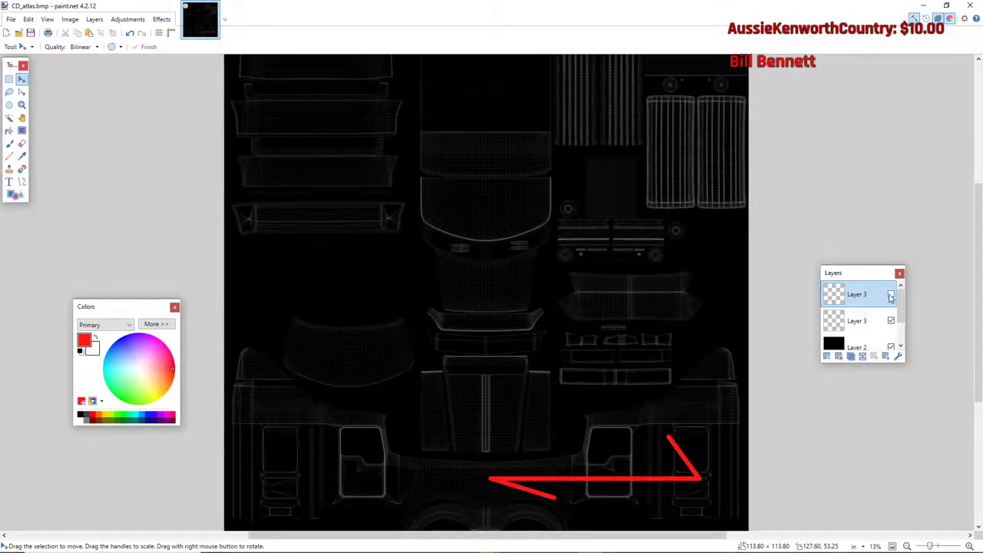
{"action": "left_click", "coordinate": [890, 295]}
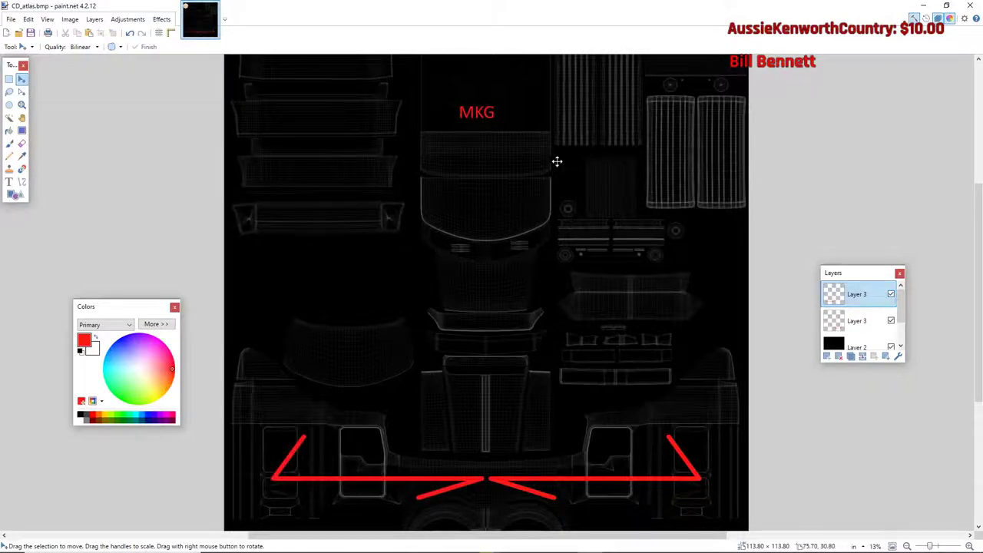
{"action": "left_click", "coordinate": [130, 33]}
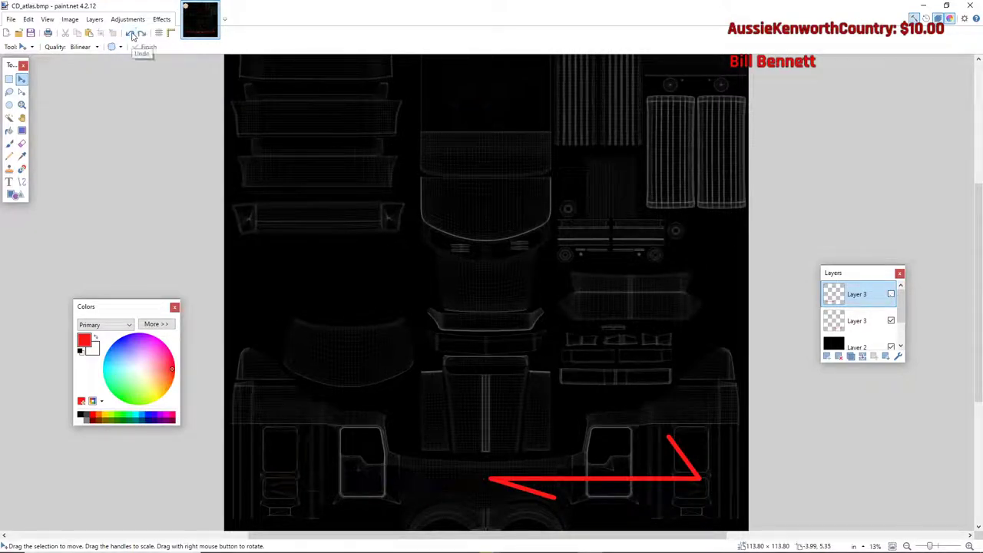
{"action": "left_click", "coordinate": [131, 34]}
{"action": "left_click", "coordinate": [131, 33]}
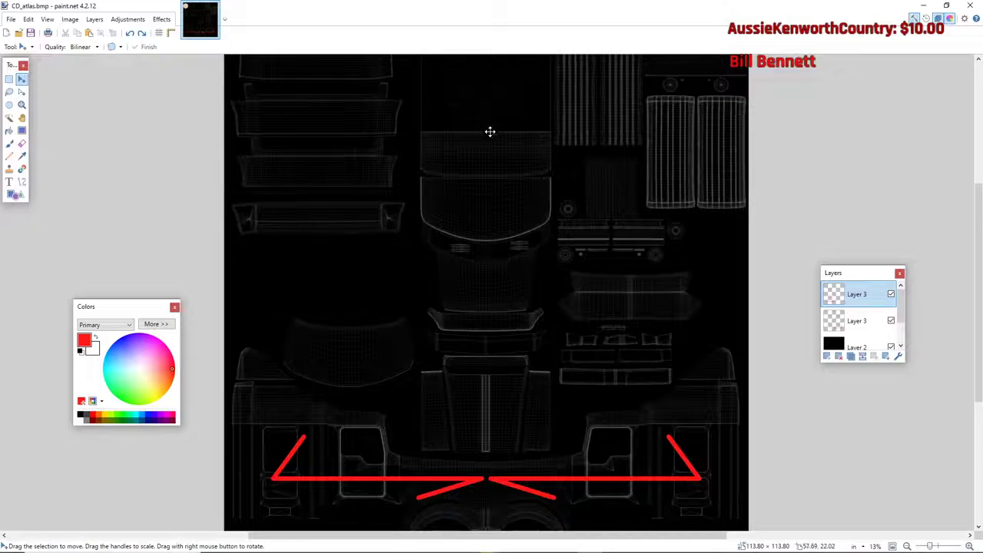
{"action": "left_click", "coordinate": [825, 356]}
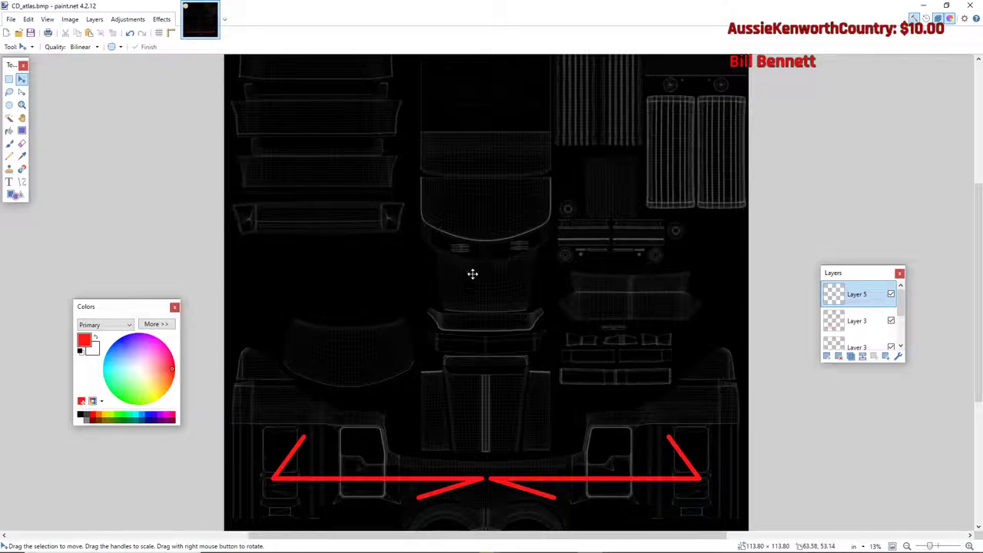
- Type red MKG text on Layer 5 near the top centre and nudge it slightly up-left
{"action": "left_click", "coordinate": [11, 182]}
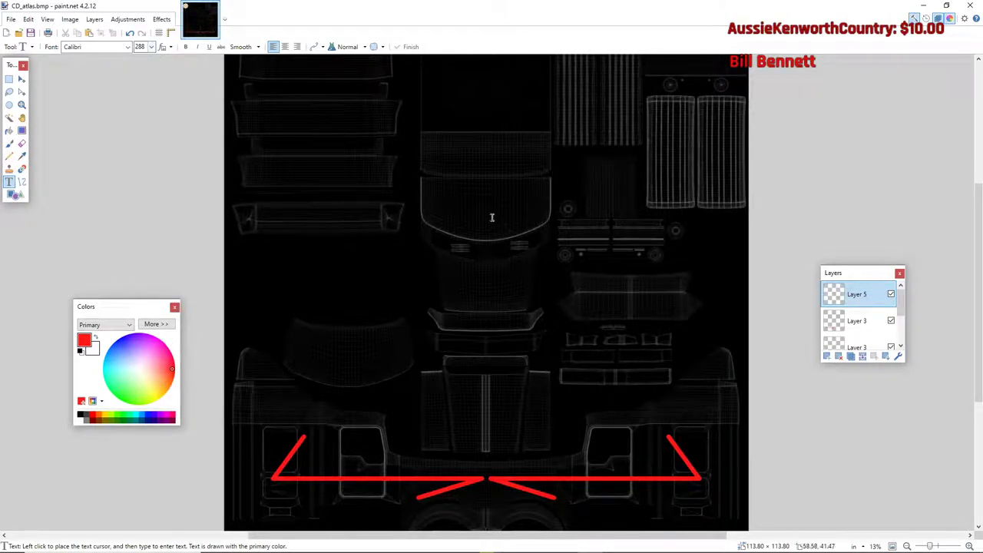
{"action": "left_click", "coordinate": [479, 121]}
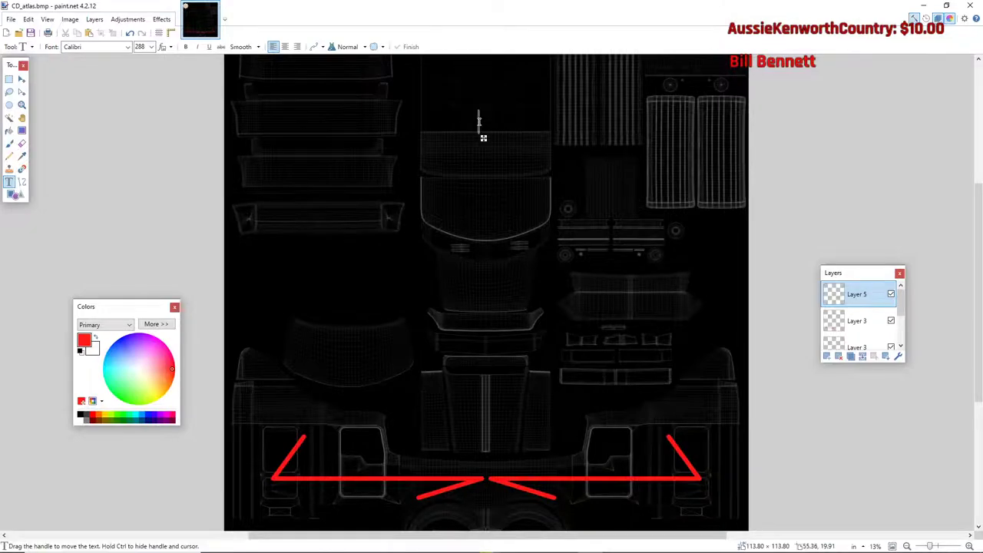
{"action": "type", "text": "MKG"}
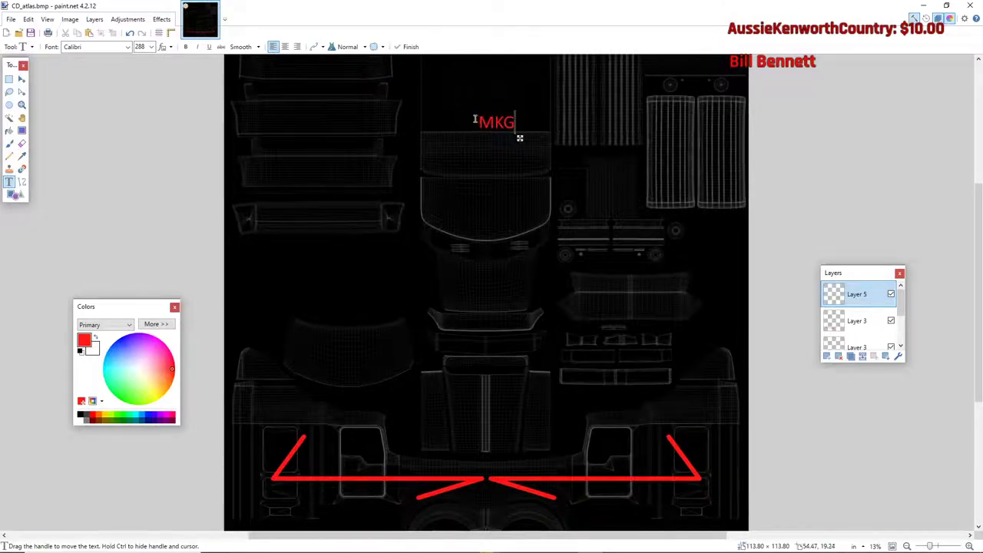
{"action": "key", "text": "Escape"}
{"action": "key", "text": "m"}
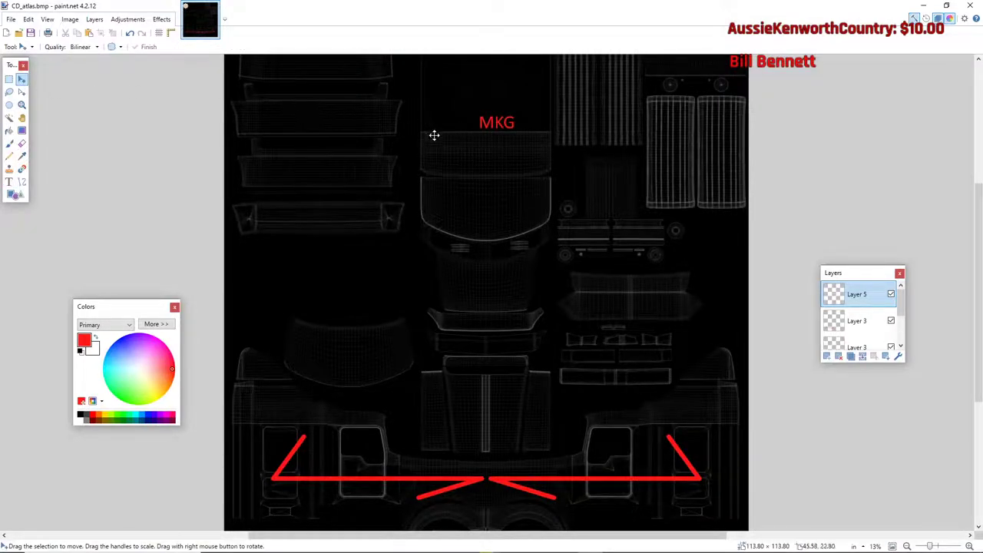
{"action": "mouse_move", "coordinate": [487, 125]}
{"action": "left_mouse_down"}
{"action": "mouse_move", "coordinate": [468, 121]}
{"action": "mouse_move", "coordinate": [482, 117]}
{"action": "left_mouse_up"}
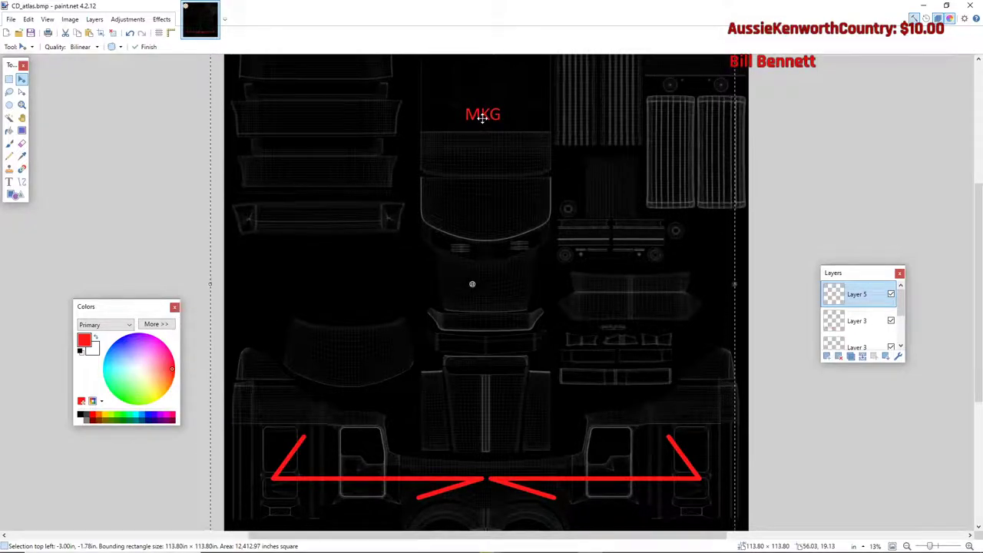
{"action": "key", "text": "ctrl+a"}
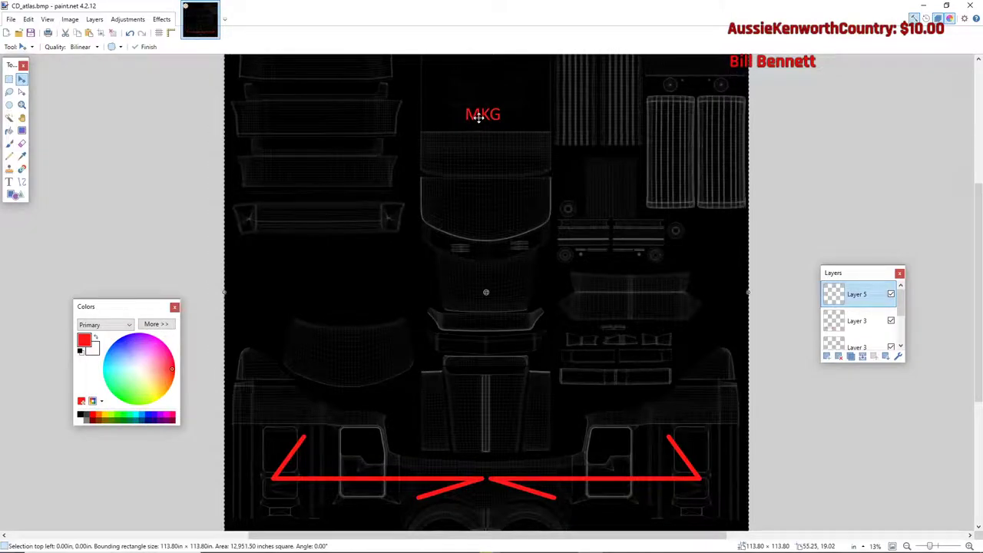
- Flip Layer 5 vertically and drag the upside-down MKG back to the top centre, then deselect
{"action": "left_click", "coordinate": [96, 19]}
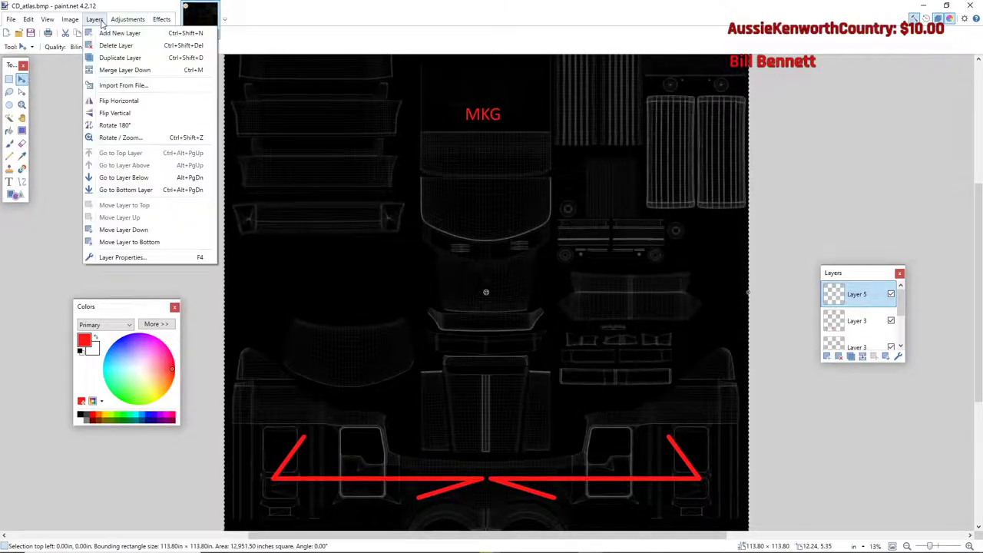
{"action": "left_click", "coordinate": [132, 113]}
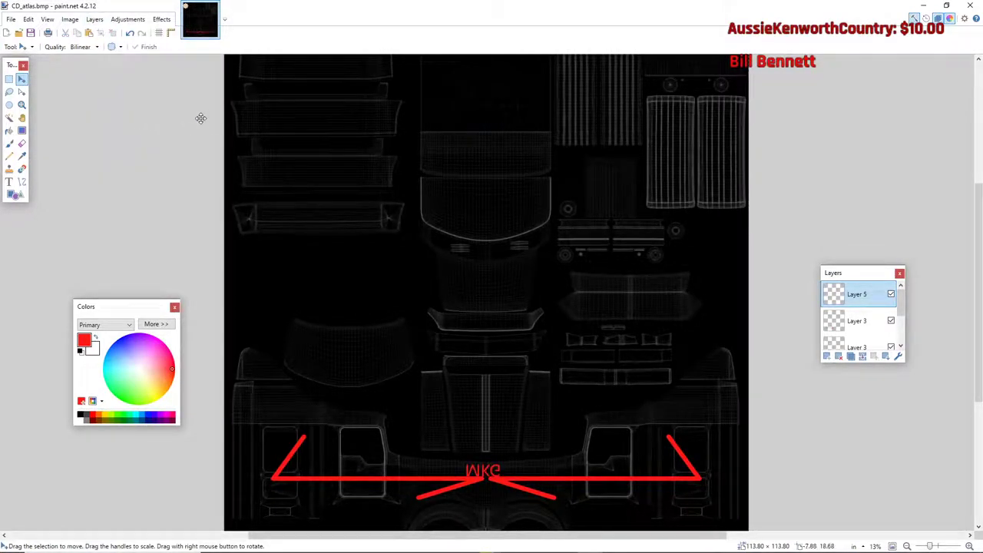
{"action": "left_click", "coordinate": [483, 466]}
{"action": "left_click_drag", "start_coordinate": [503, 257], "coordinate": [499, 164]}
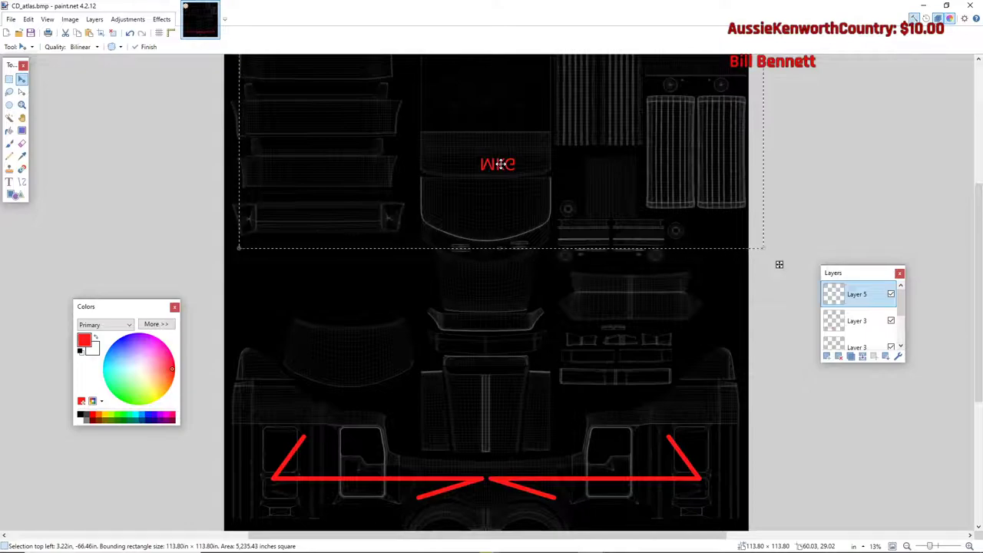
{"action": "left_click_drag", "start_coordinate": [500, 152], "coordinate": [487, 115]}
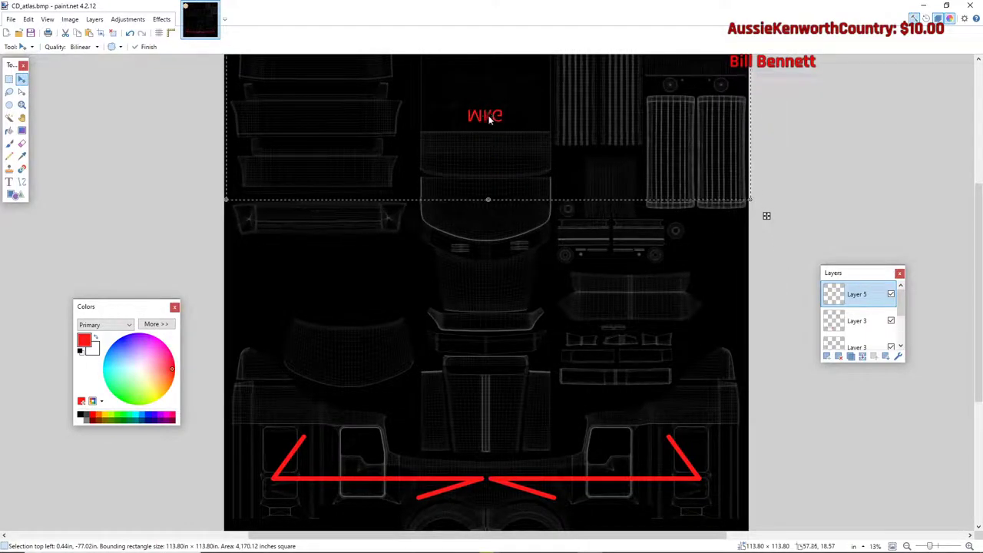
{"action": "key", "text": "ctrl+d"}
{"action": "scroll", "coordinate": [609, 273], "scroll_direction": "down", "scroll_amount": 3}
{"action": "scroll", "coordinate": [609, 273], "scroll_direction": "up", "scroll_amount": 2}
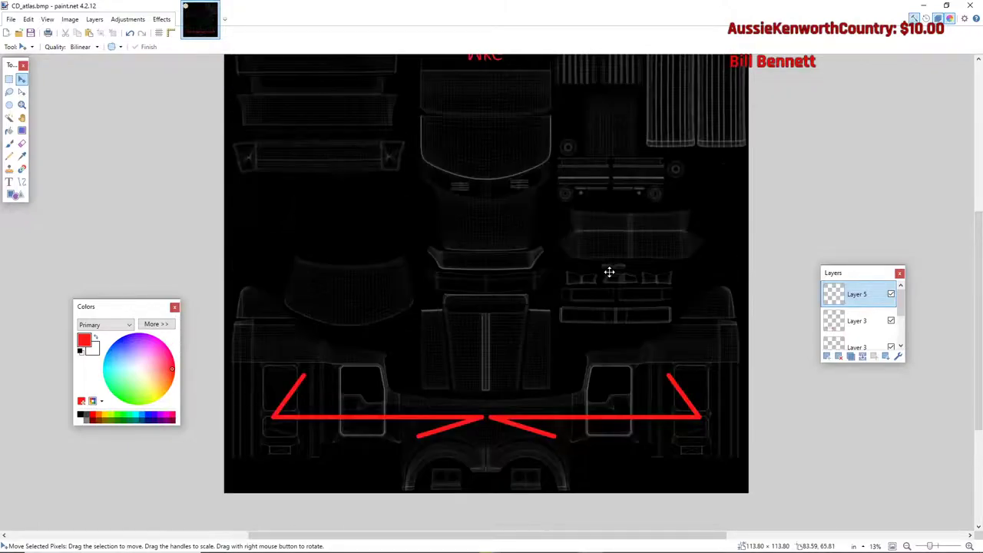
- Lower Layer 2's opacity to 148 to reveal the wireframe
{"action": "scroll", "coordinate": [856, 318], "scroll_direction": "down", "scroll_amount": 2}
{"action": "left_click", "coordinate": [871, 311]}
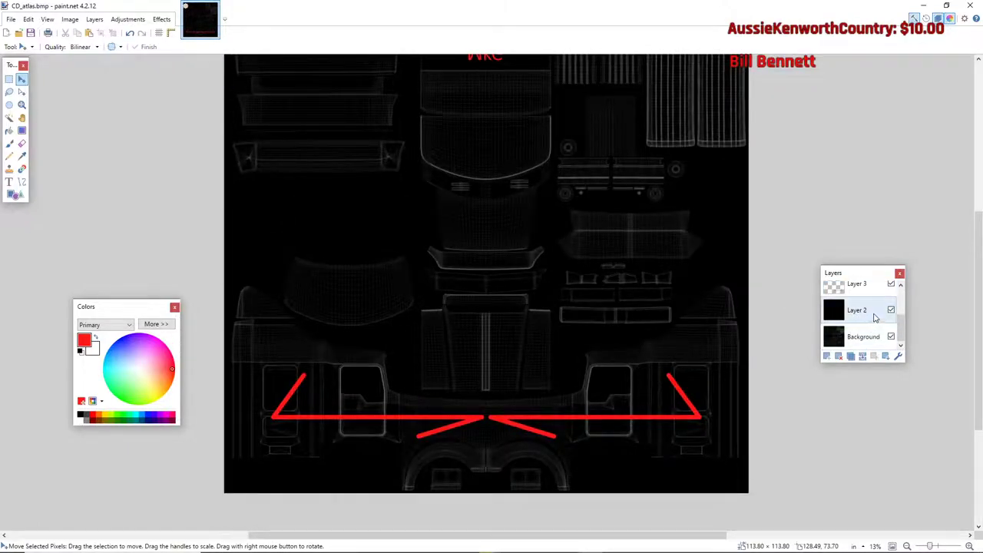
{"action": "left_click", "coordinate": [898, 355]}
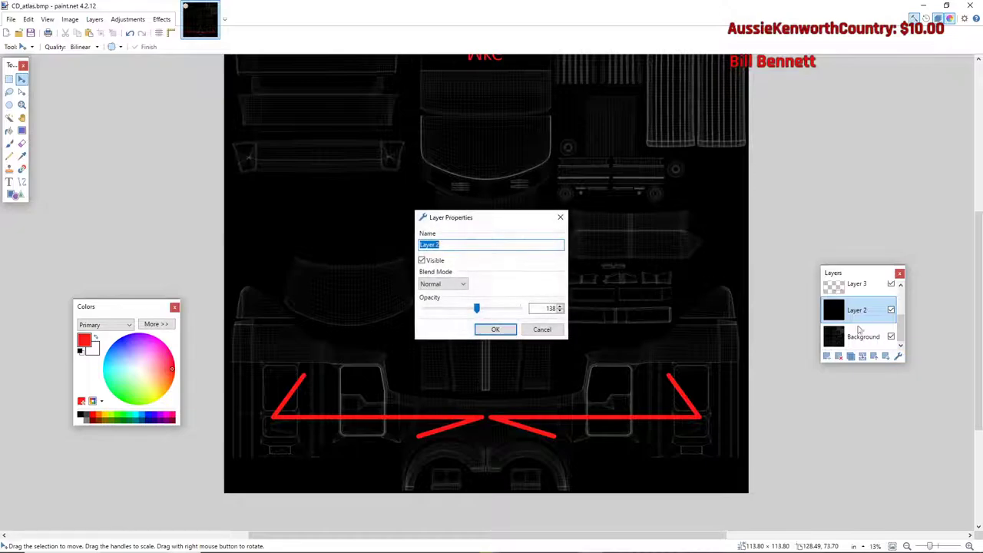
{"action": "left_click_drag", "start_coordinate": [521, 308], "coordinate": [479, 310]}
{"action": "left_click", "coordinate": [516, 308]}
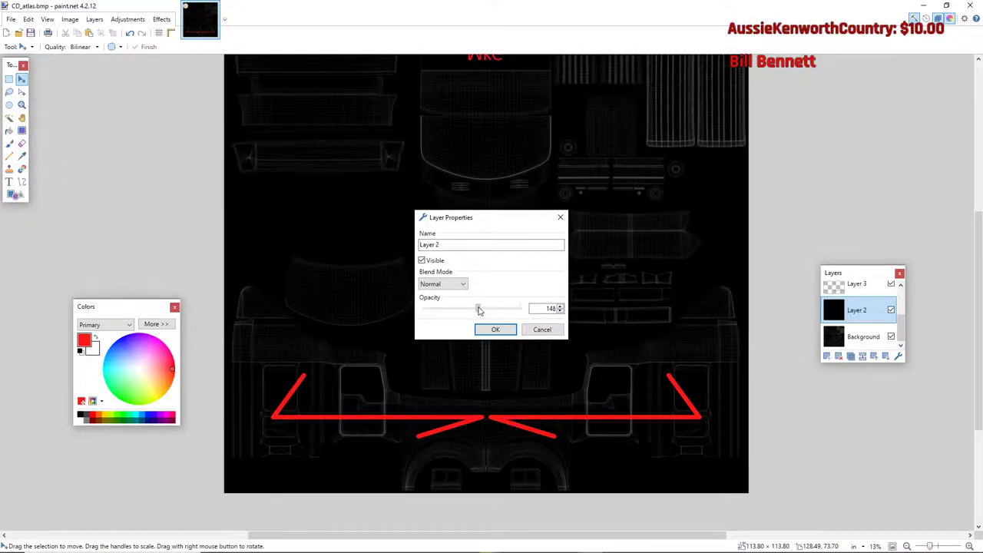
{"action": "left_click", "coordinate": [495, 330]}
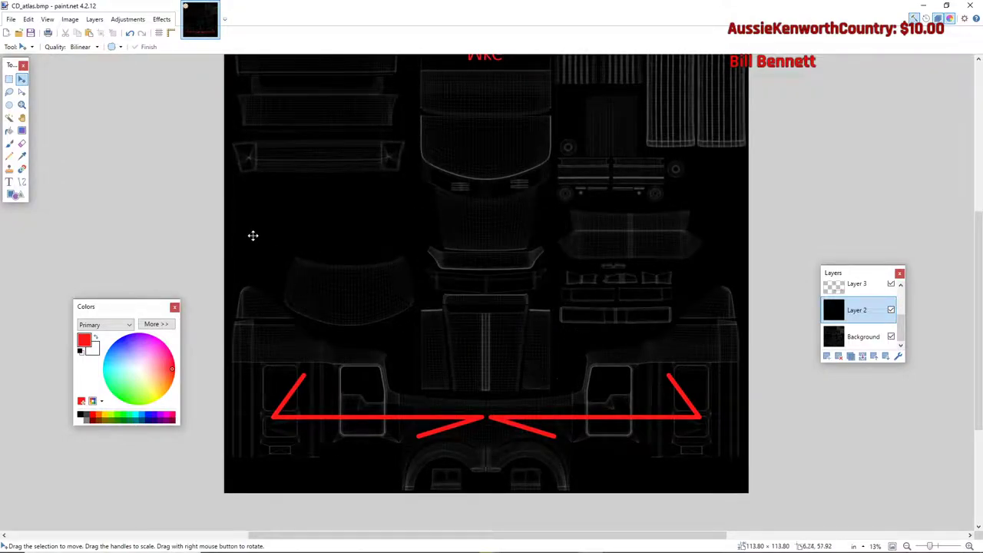
- Make Layer 2 fully opaque at 255 and deselect everything
{"action": "scroll", "coordinate": [344, 258], "scroll_direction": "up", "scroll_amount": 2}
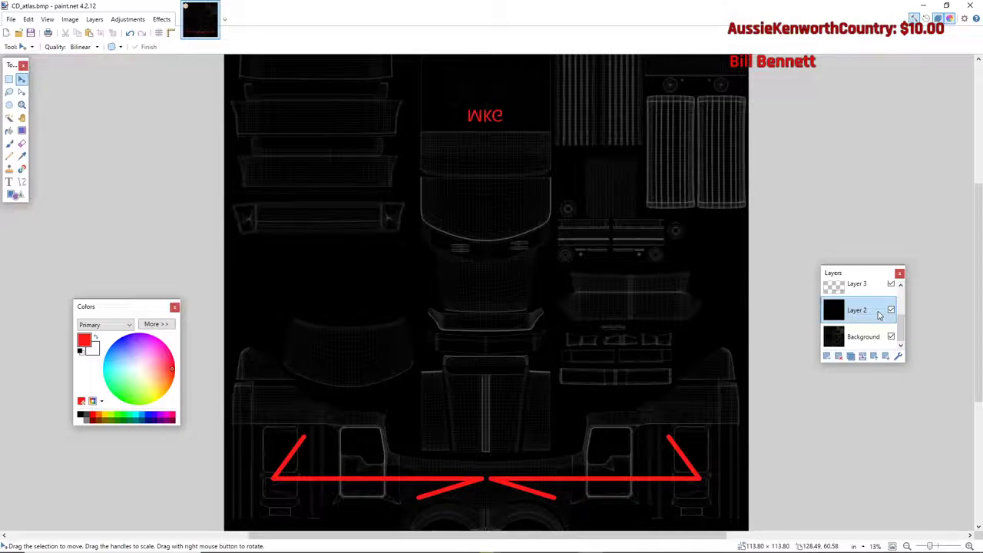
{"action": "left_click", "coordinate": [898, 356]}
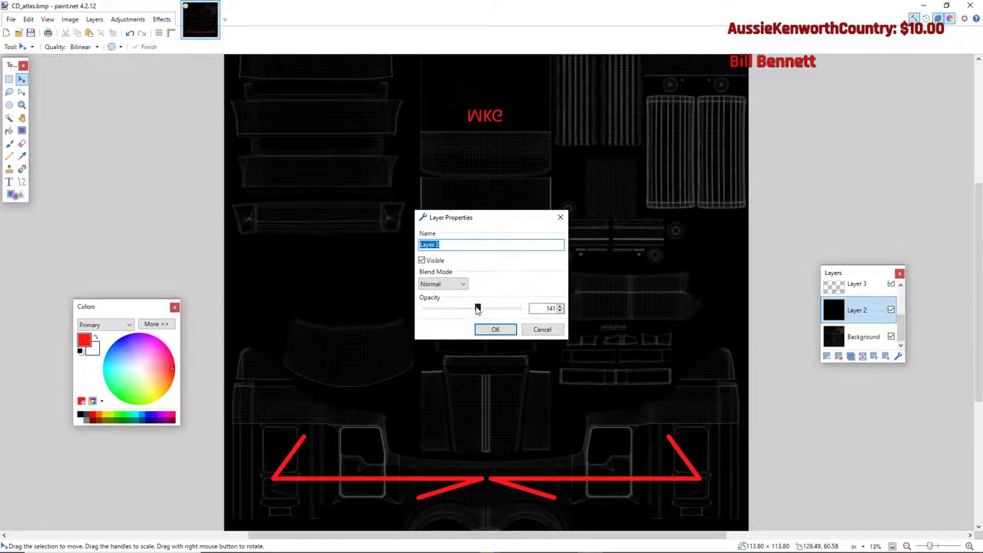
{"action": "left_click_drag", "start_coordinate": [478, 309], "coordinate": [528, 313]}
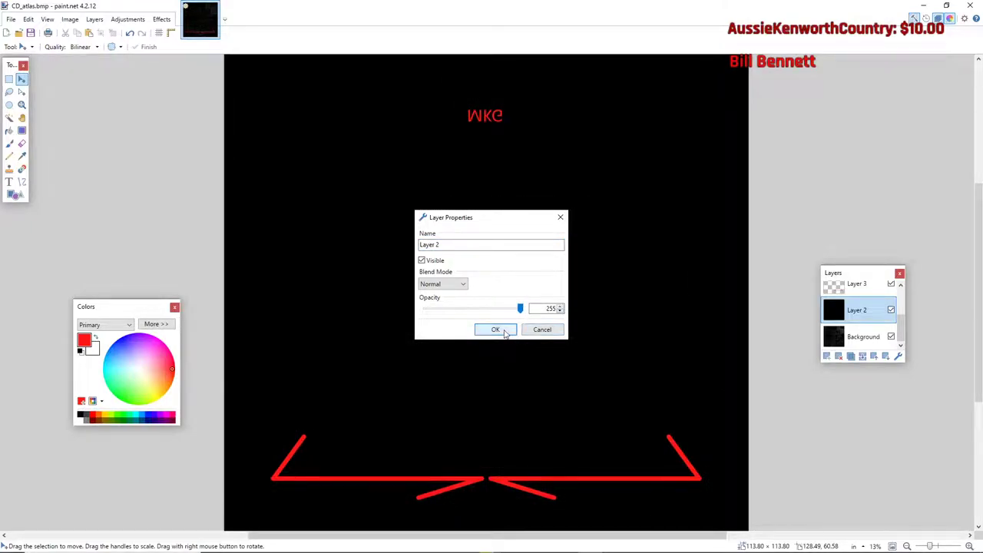
{"action": "left_click", "coordinate": [497, 330]}
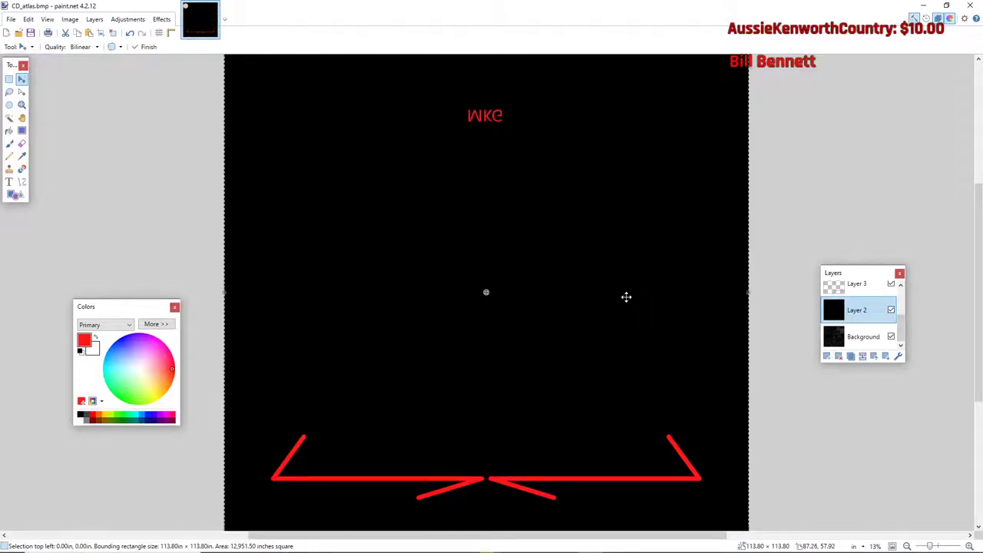
{"action": "key", "text": "ctrl+d"}
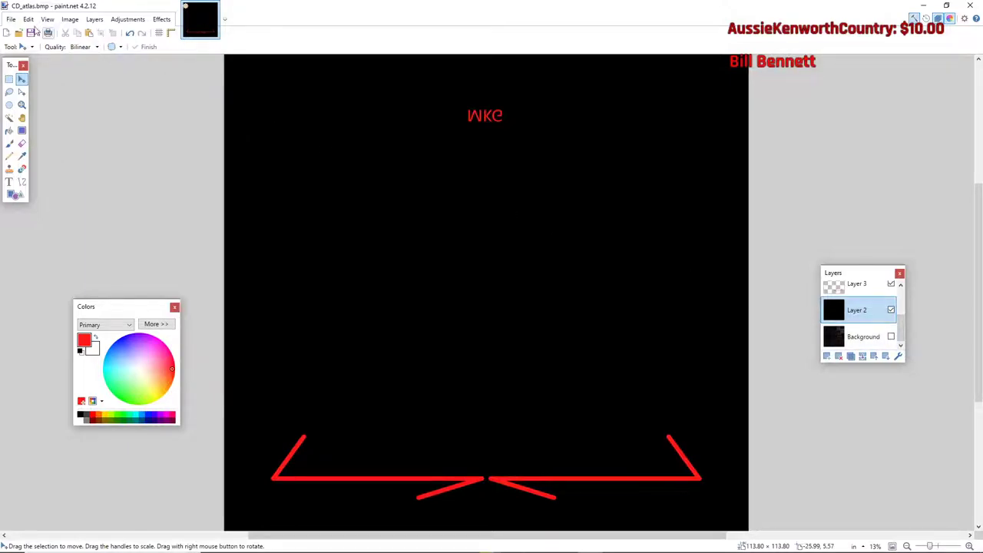
{"action": "left_click", "coordinate": [11, 20]}
{"action": "left_click", "coordinate": [11, 20]}
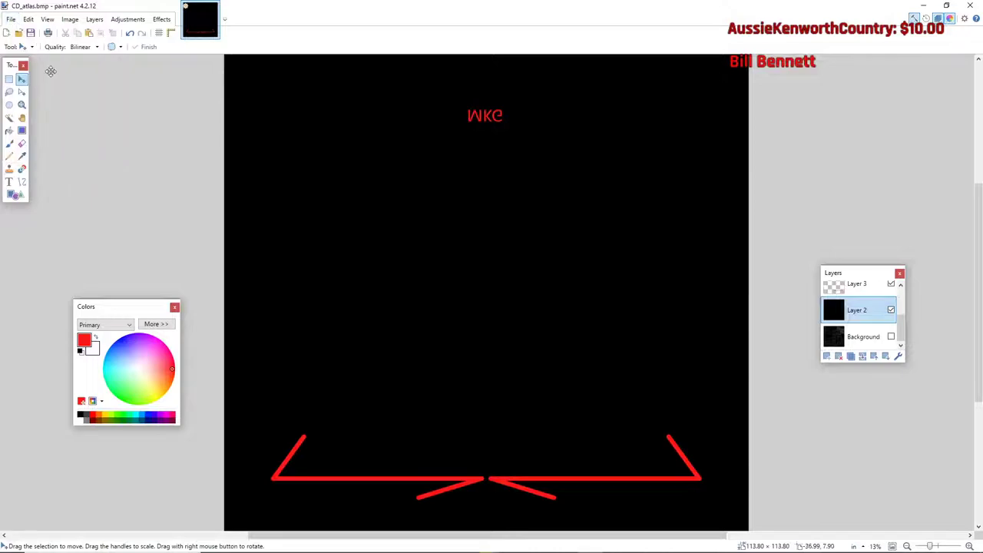
{"action": "left_click", "coordinate": [10, 20]}
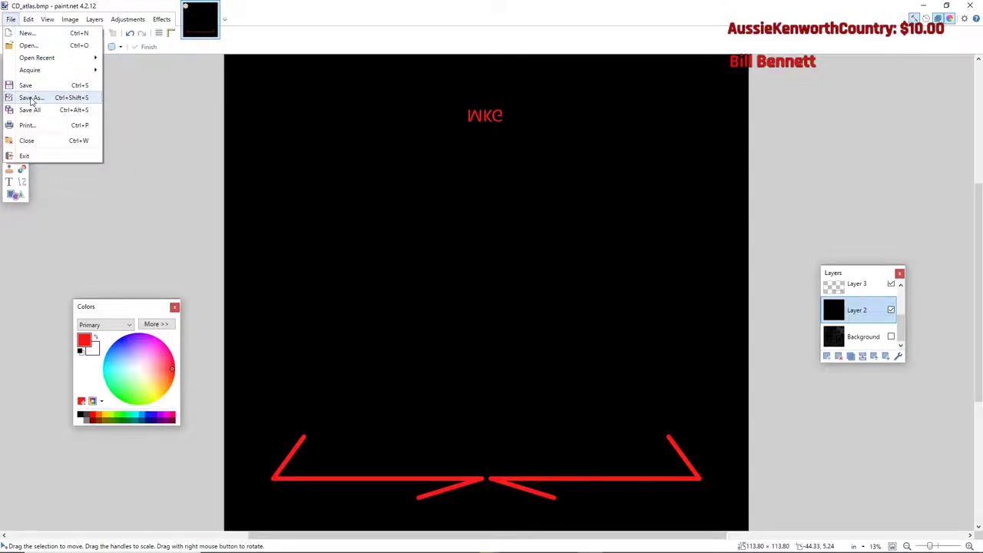
- Name the new file TUT SKIN, copy the name, and choose DirectDraw Surface (DDS) format
{"action": "left_click", "coordinate": [31, 98]}
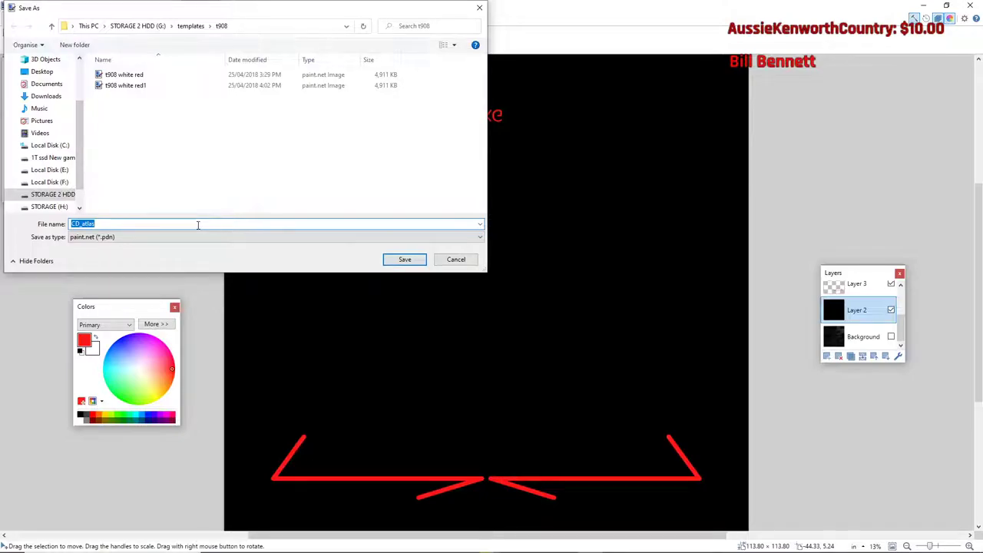
{"action": "type", "text": "TUT SKIN"}
{"action": "left_click_drag", "start_coordinate": [95, 223], "coordinate": [71, 223]}
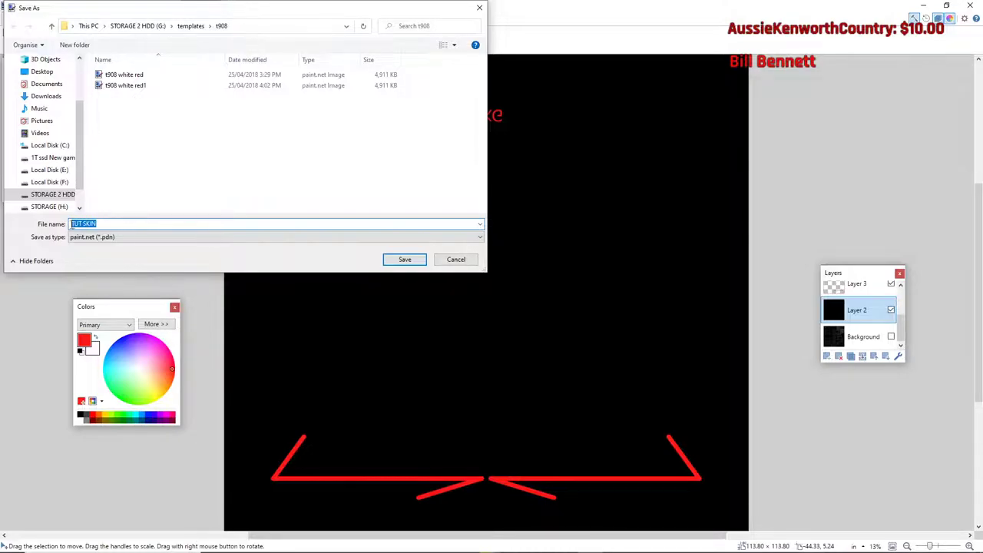
{"action": "left_click", "coordinate": [112, 224]}
{"action": "key", "text": "ctrl+a"}
{"action": "right_click", "coordinate": [82, 222]}
{"action": "left_click", "coordinate": [134, 257]}
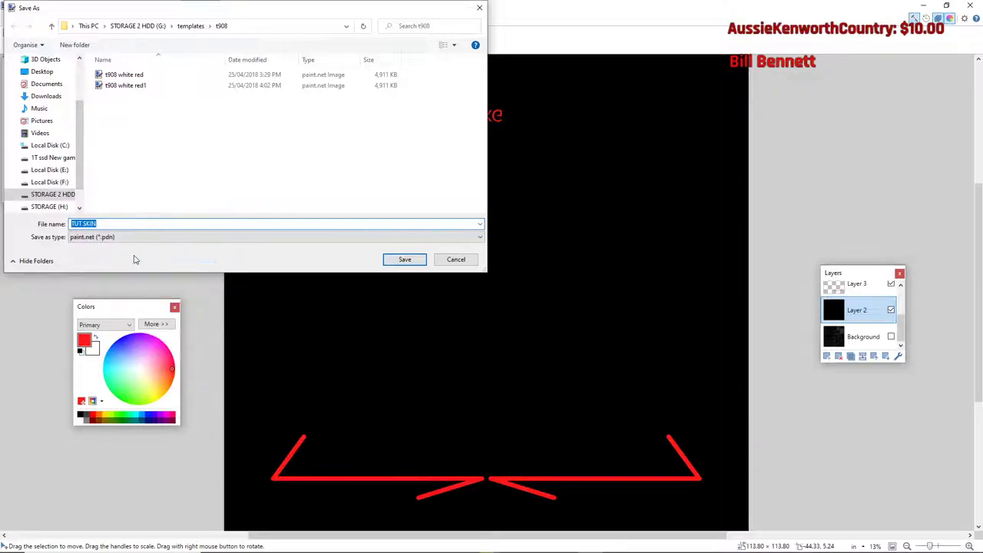
{"action": "left_click", "coordinate": [471, 237]}
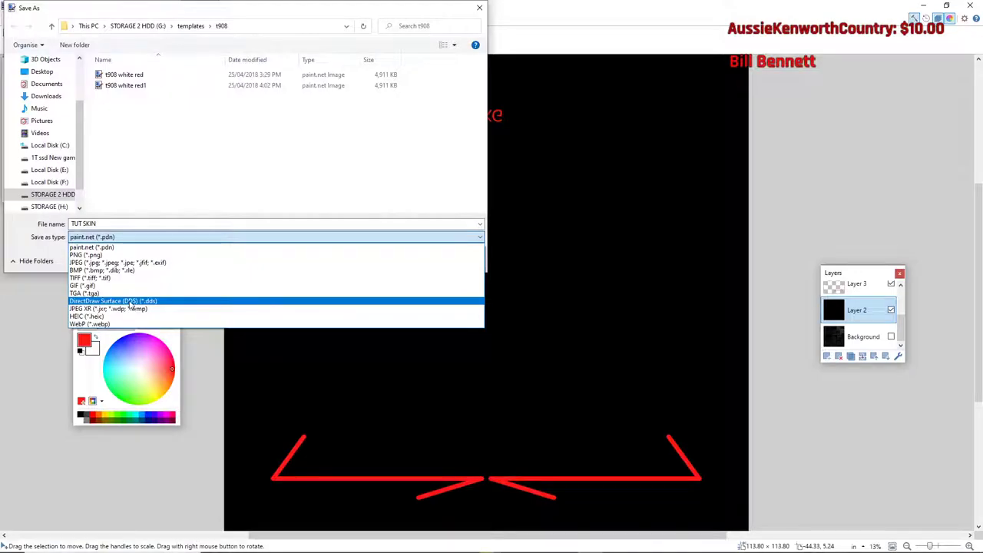
{"action": "left_click", "coordinate": [129, 302]}
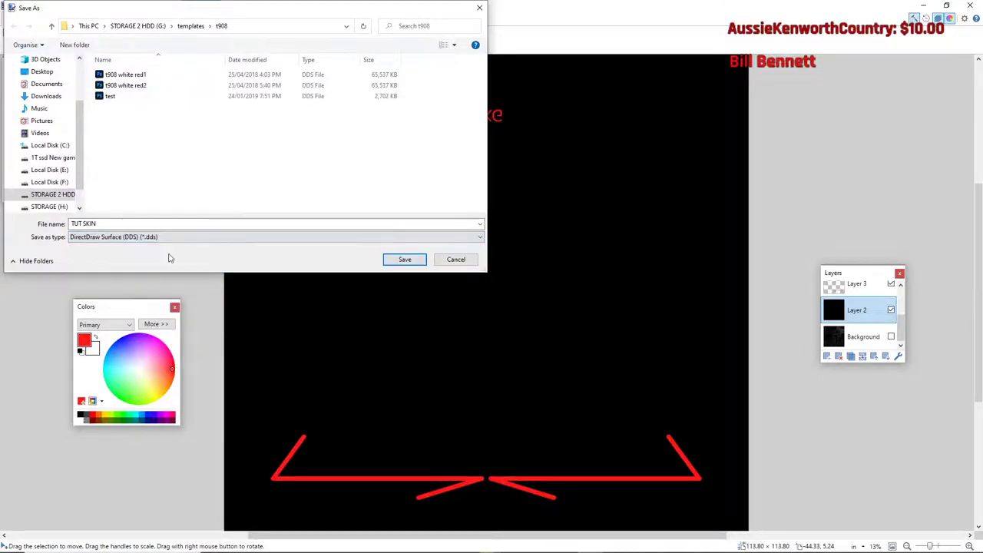
- Browse to the base folder on the Desktop and edit the file name to TUT SKIN1
{"action": "left_click", "coordinate": [192, 122]}
{"action": "left_click", "coordinate": [42, 71]}
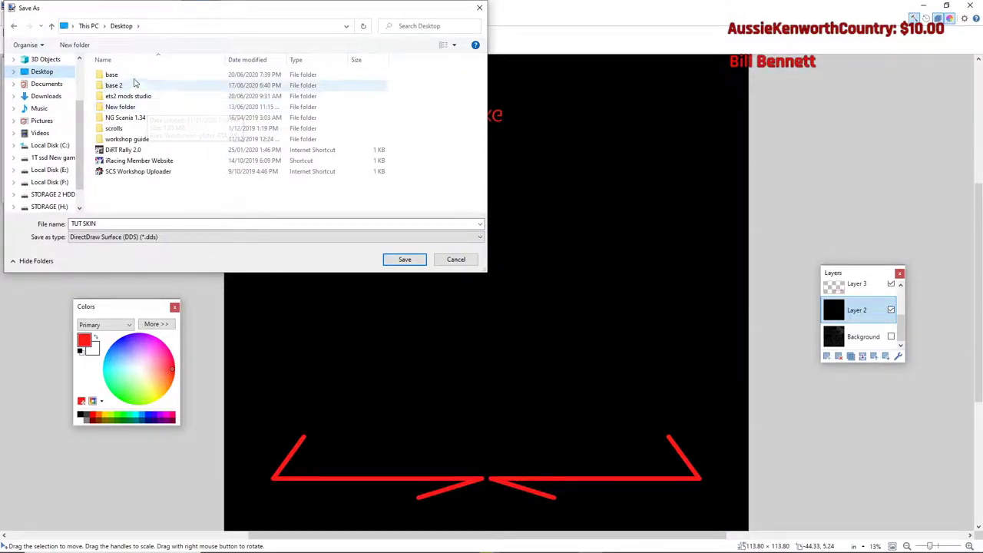
{"action": "double_click", "coordinate": [136, 75]}
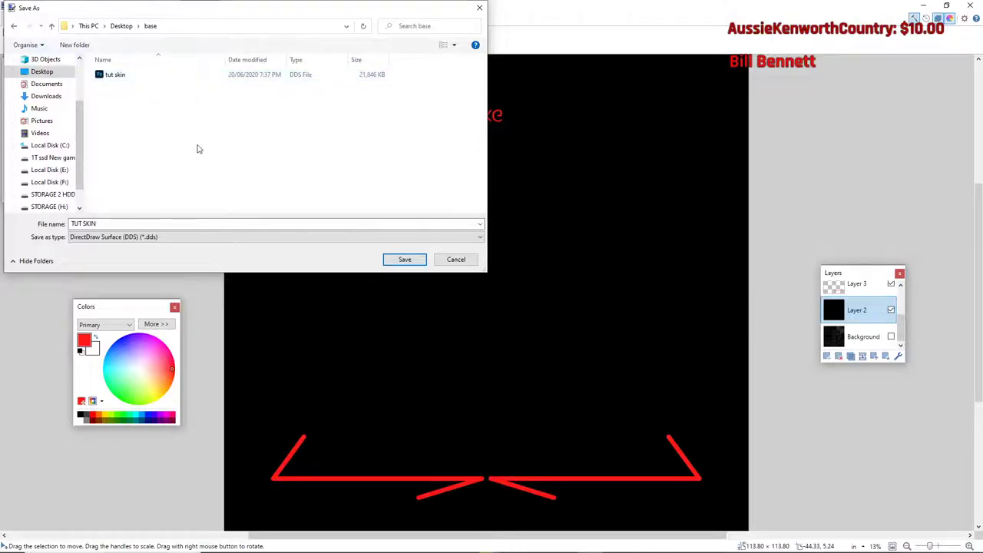
{"action": "left_click", "coordinate": [82, 224]}
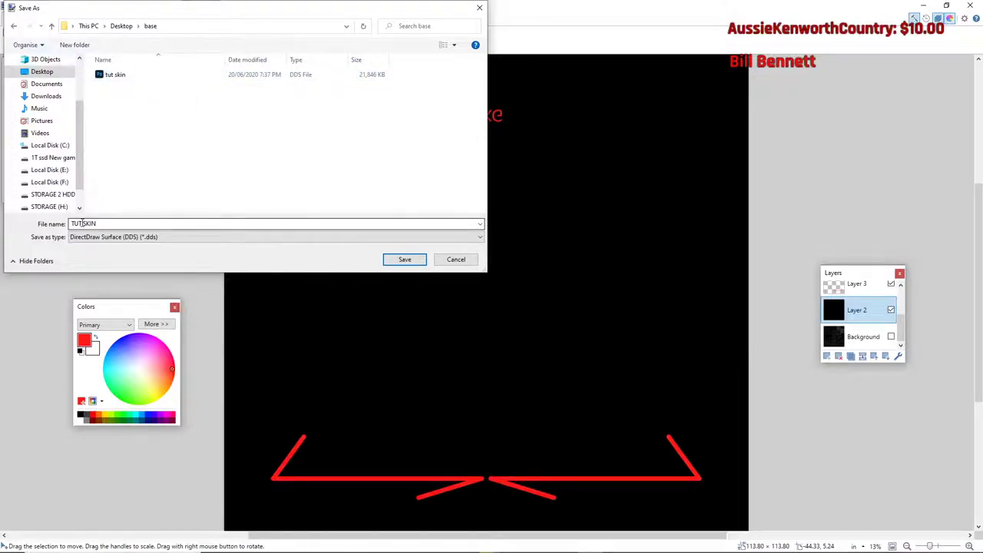
{"action": "left_click", "coordinate": [81, 224]}
{"action": "left_click", "coordinate": [83, 224]}
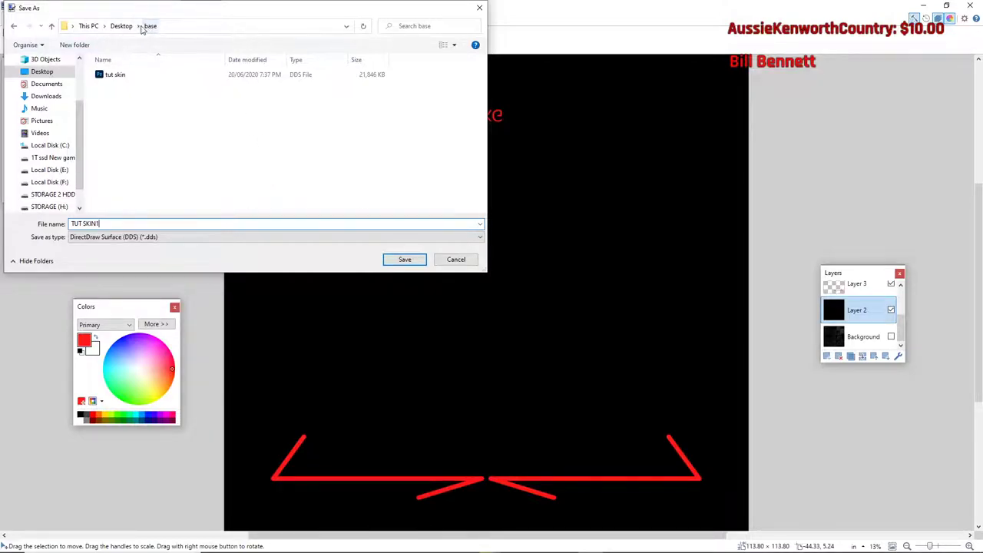
- Save TUT SKIN1.dds with the default BC3 settings, flatten the image, and minimize Paint.NET
{"action": "left_click", "coordinate": [394, 259]}
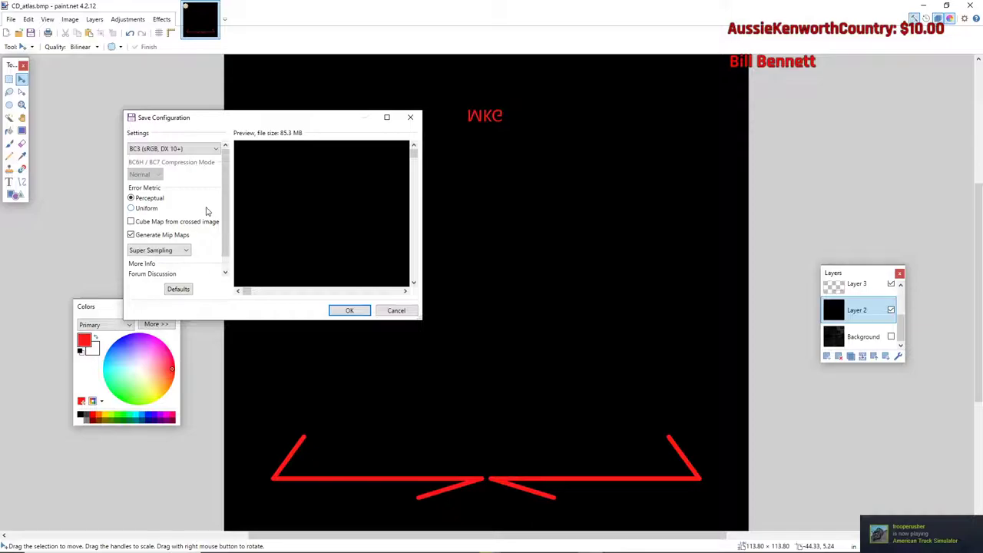
{"action": "left_click", "coordinate": [347, 310]}
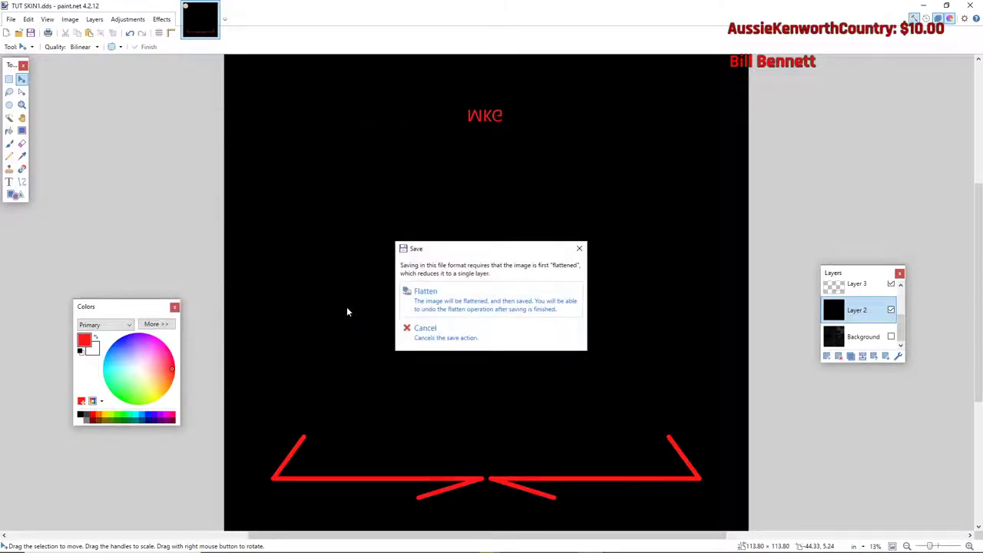
{"action": "left_click", "coordinate": [428, 304]}
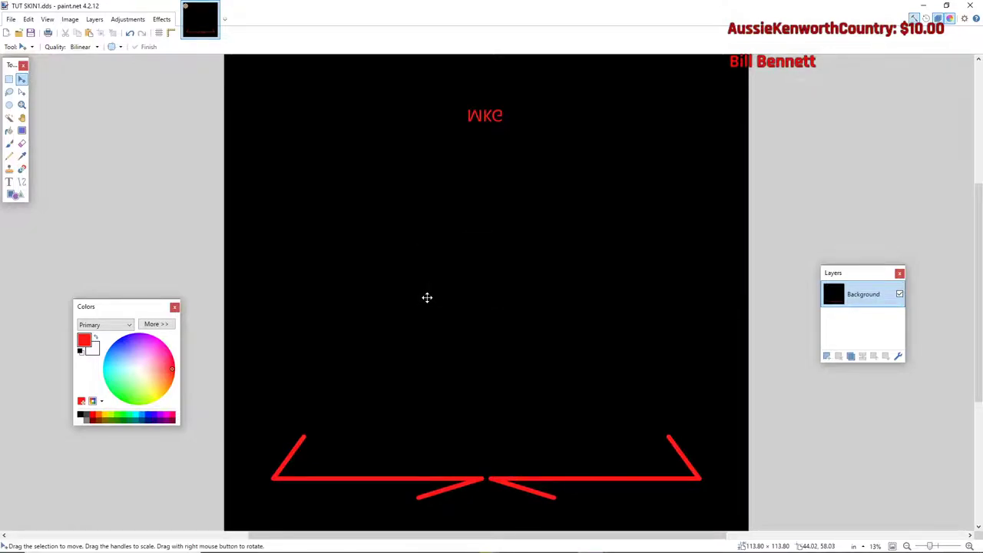
{"action": "left_click", "coordinate": [925, 7]}
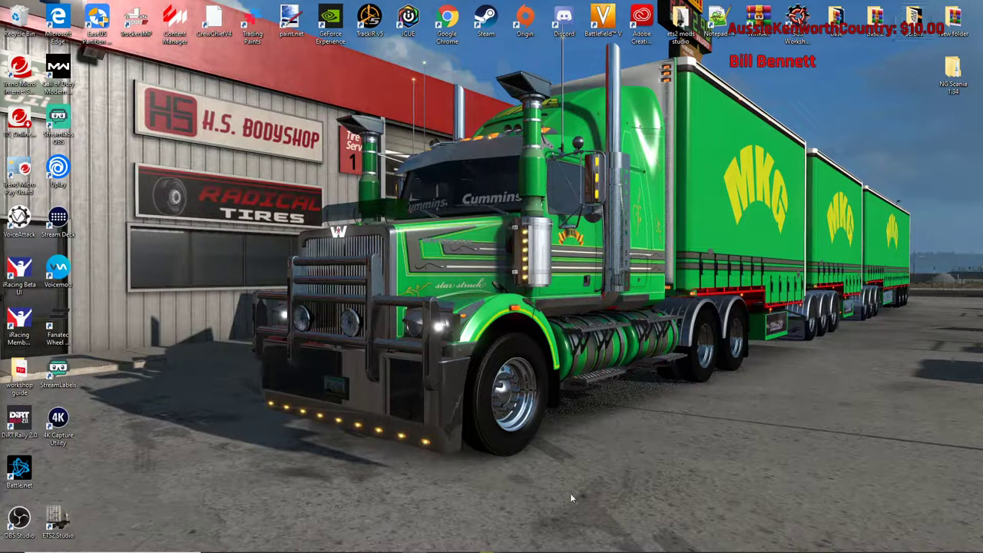
- Close the running ETS2 Mods Studio and relaunch ETS2Studio from the ets2 mods studio folder
{"action": "left_click", "coordinate": [545, 544]}
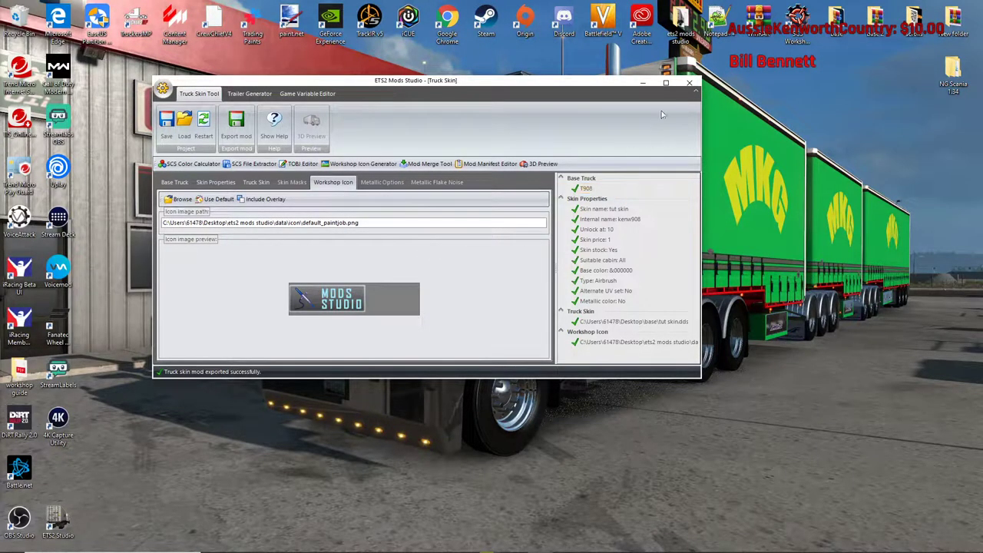
{"action": "left_click", "coordinate": [689, 83]}
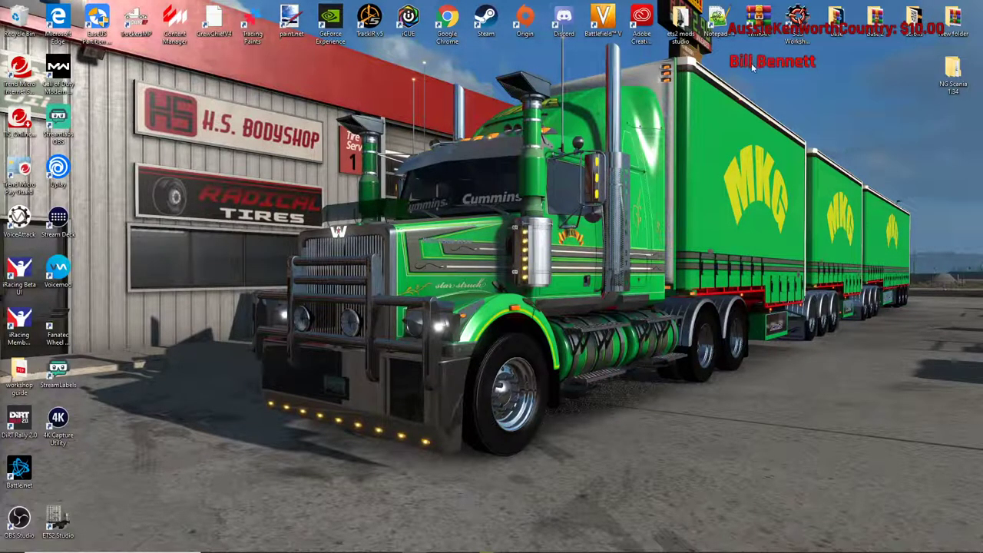
{"action": "double_click", "coordinate": [680, 35]}
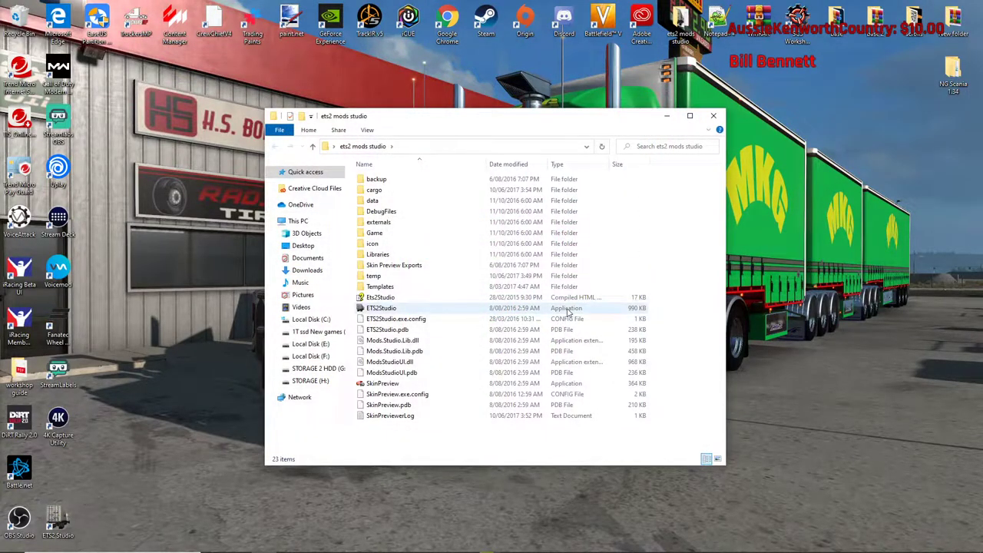
{"action": "left_click", "coordinate": [573, 309]}
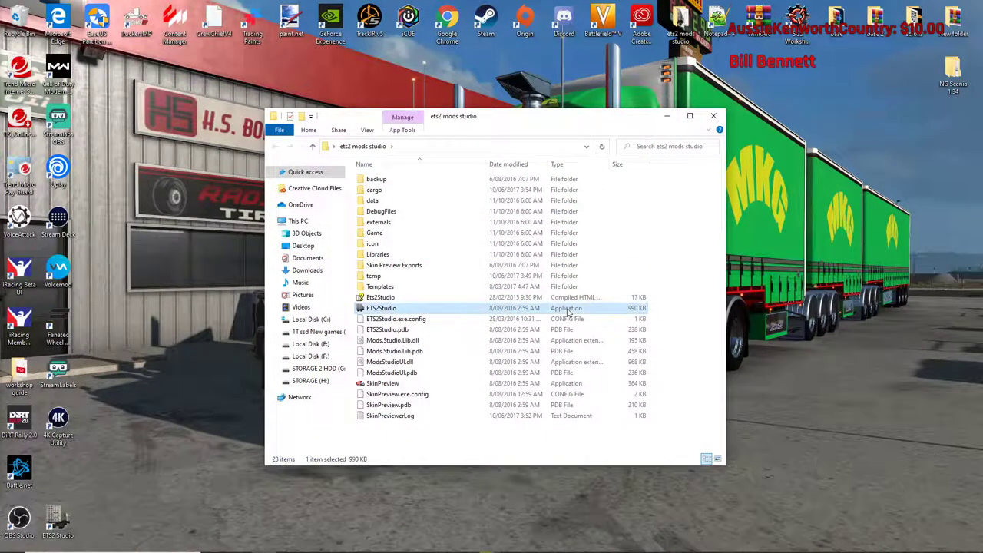
{"action": "left_click", "coordinate": [714, 117]}
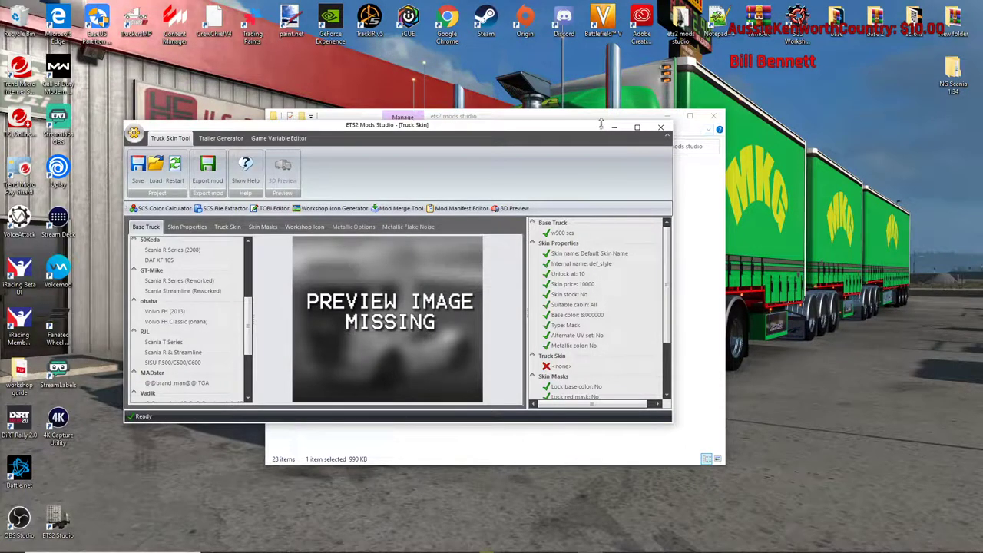
- Choose T908 as the base truck and paste TUT SKIN as the skin name
{"action": "scroll", "coordinate": [241, 305], "scroll_direction": "down", "scroll_amount": 3}
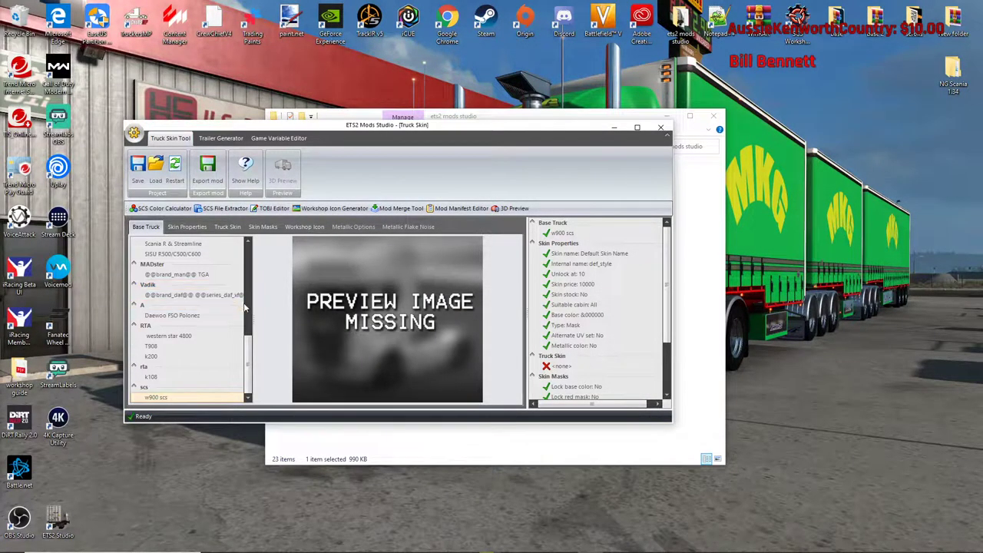
{"action": "left_click", "coordinate": [185, 348]}
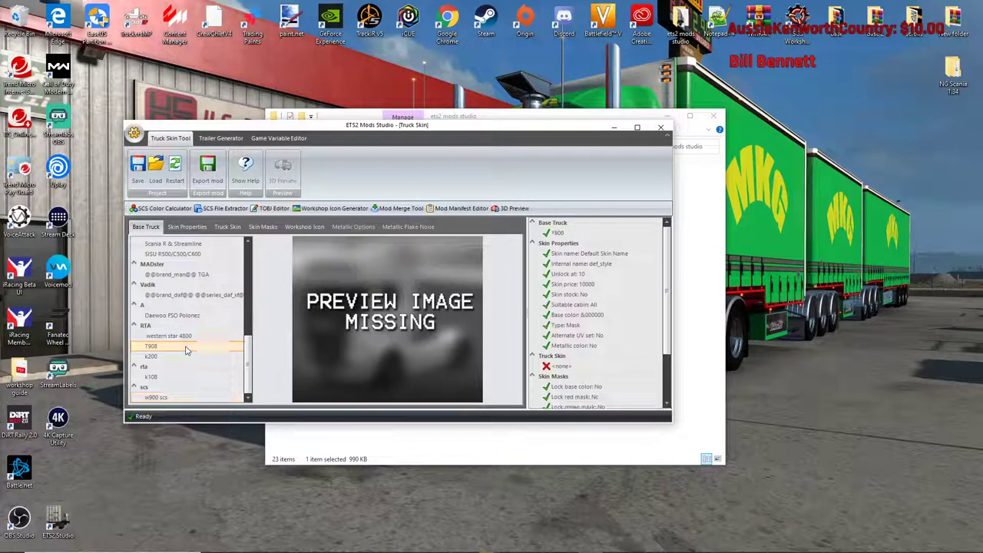
{"action": "left_click", "coordinate": [191, 226]}
{"action": "left_click_drag", "start_coordinate": [201, 255], "coordinate": [135, 260]}
{"action": "right_click", "coordinate": [152, 255]}
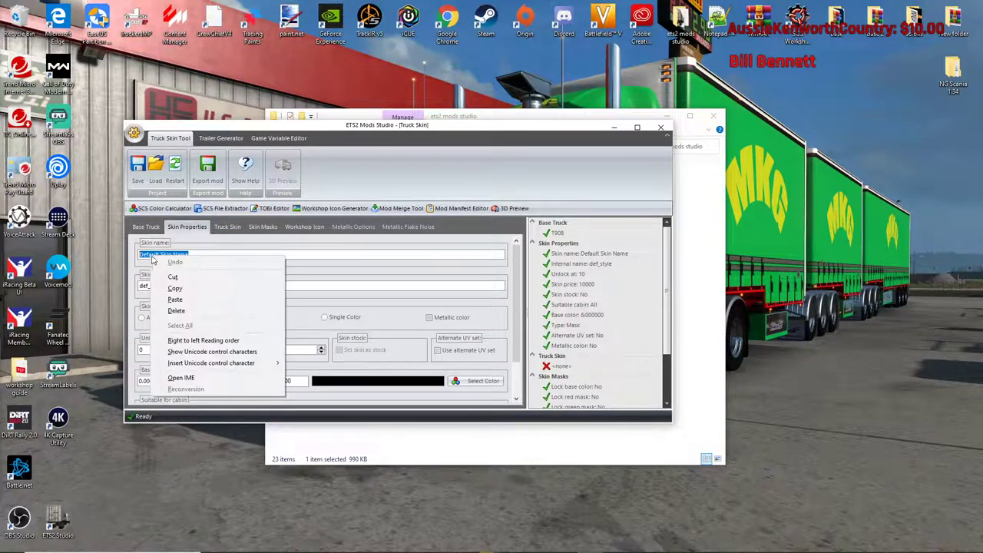
{"action": "left_click", "coordinate": [175, 299]}
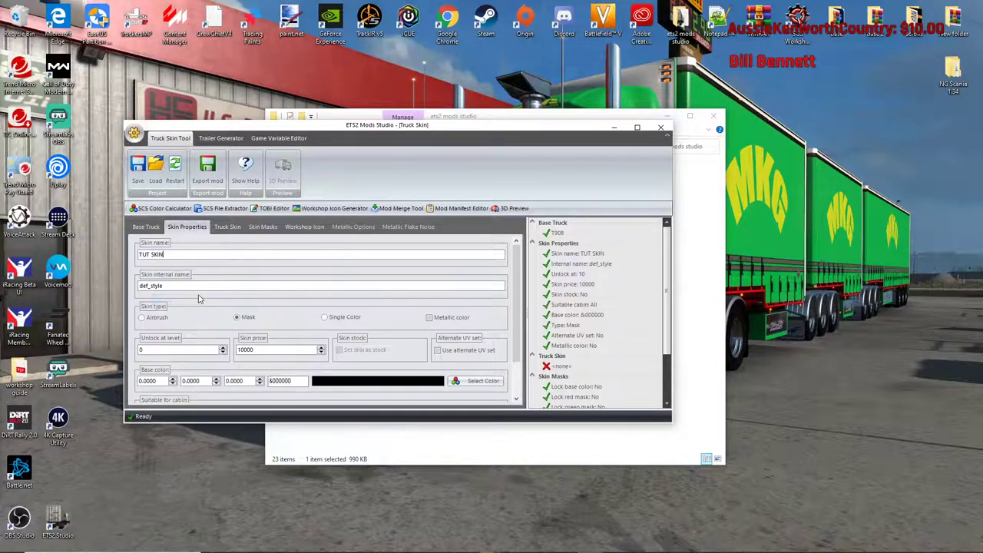
- Replace the def_style internal name with kenw908
{"action": "left_click_drag", "start_coordinate": [167, 286], "coordinate": [132, 289]}
{"action": "key", "text": "BackSpace"}
{"action": "type", "text": "908"}
{"action": "left_click_drag", "start_coordinate": [140, 286], "coordinate": [146, 286]}
{"action": "key", "text": "BackSpace"}
{"action": "left_click_drag", "start_coordinate": [173, 254], "coordinate": [134, 261]}
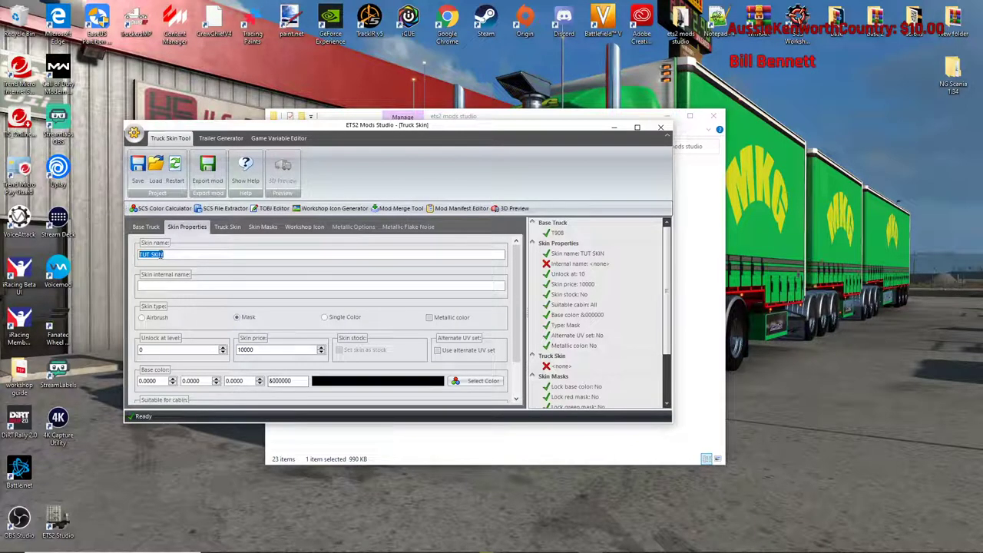
{"action": "left_click", "coordinate": [167, 254]}
{"action": "key", "text": "ctrl+a"}
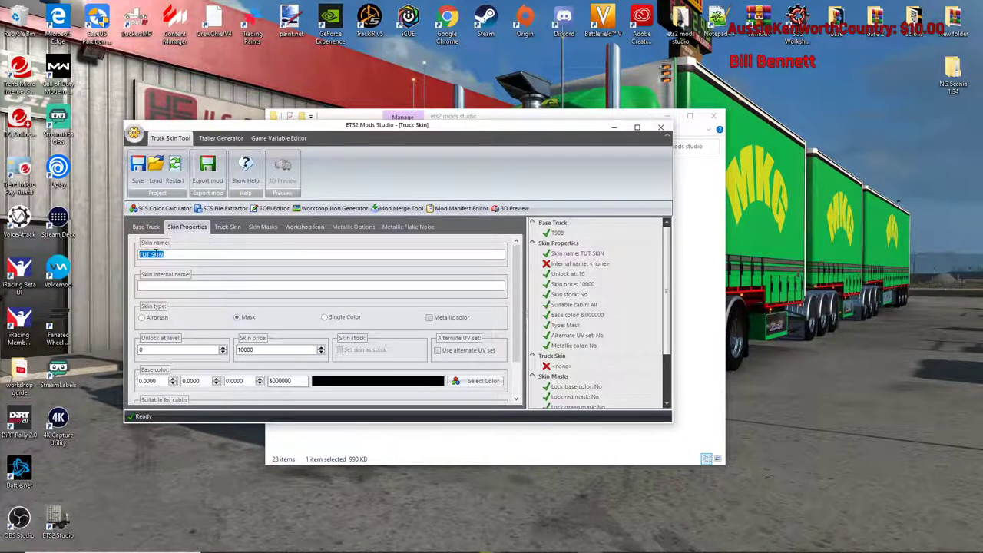
{"action": "right_click", "coordinate": [165, 255]}
{"action": "left_click", "coordinate": [214, 290]}
{"action": "type", "text": "k"}
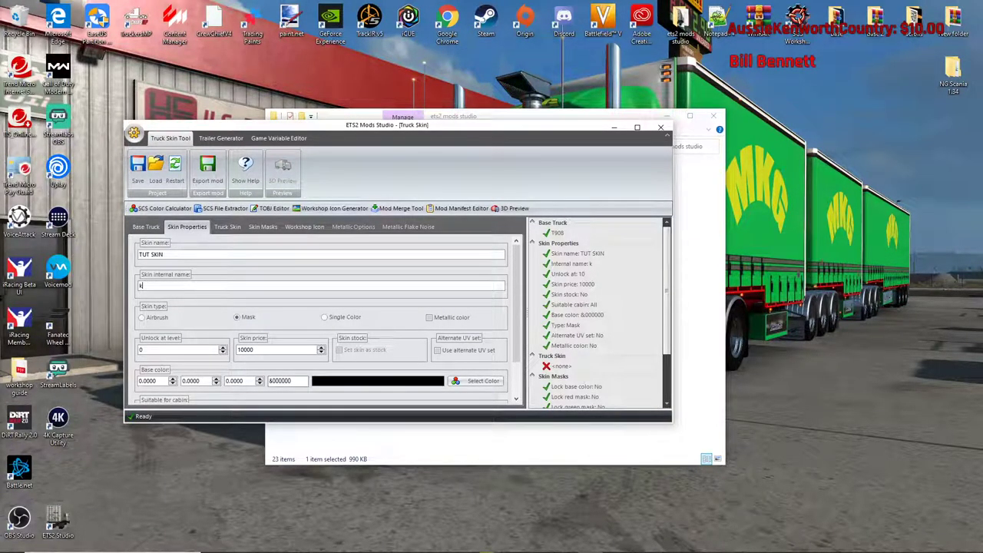
{"action": "type", "text": "enw"}
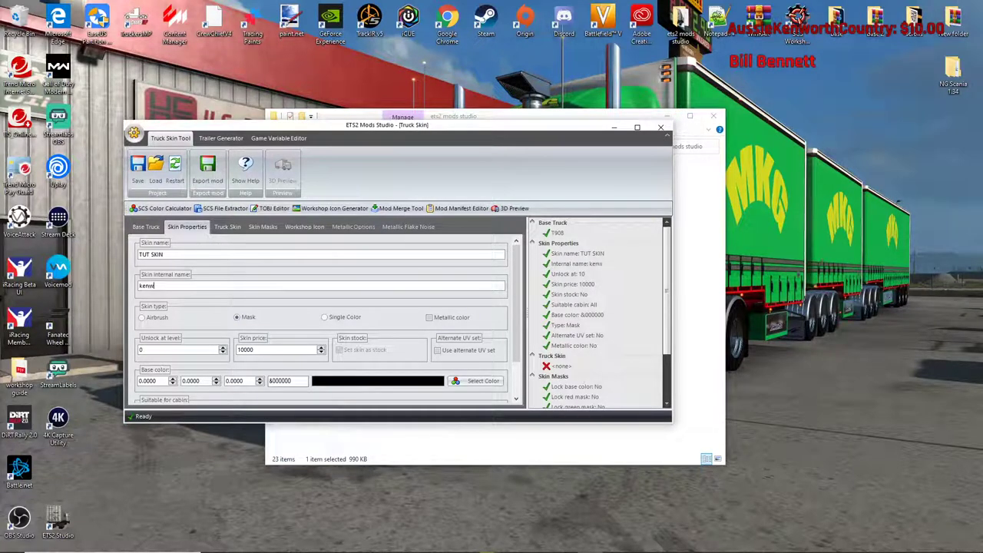
{"action": "type", "text": "9"}
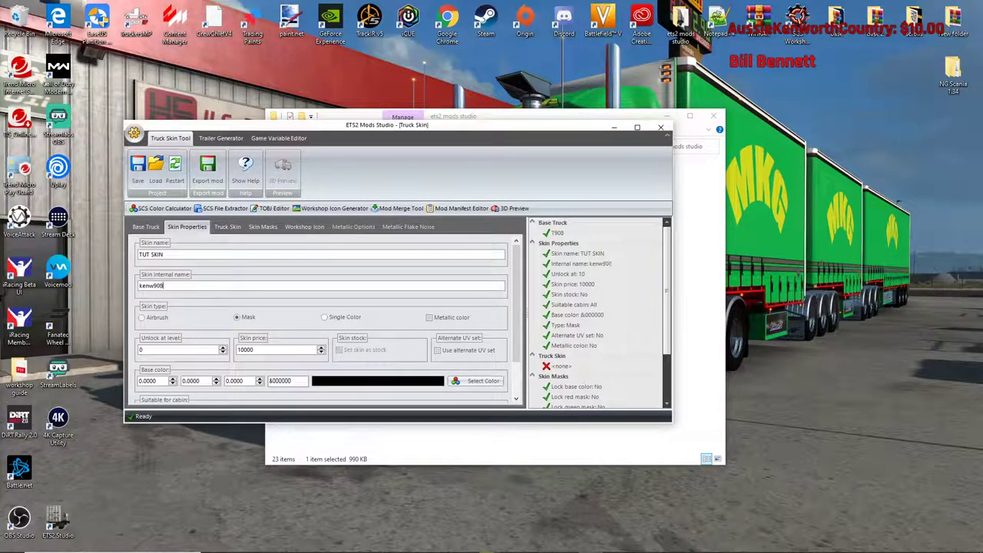
{"action": "type", "text": "08"}
- Make the skin Airbrush type with unlock level 1 and skin price 1
{"action": "left_click", "coordinate": [142, 318]}
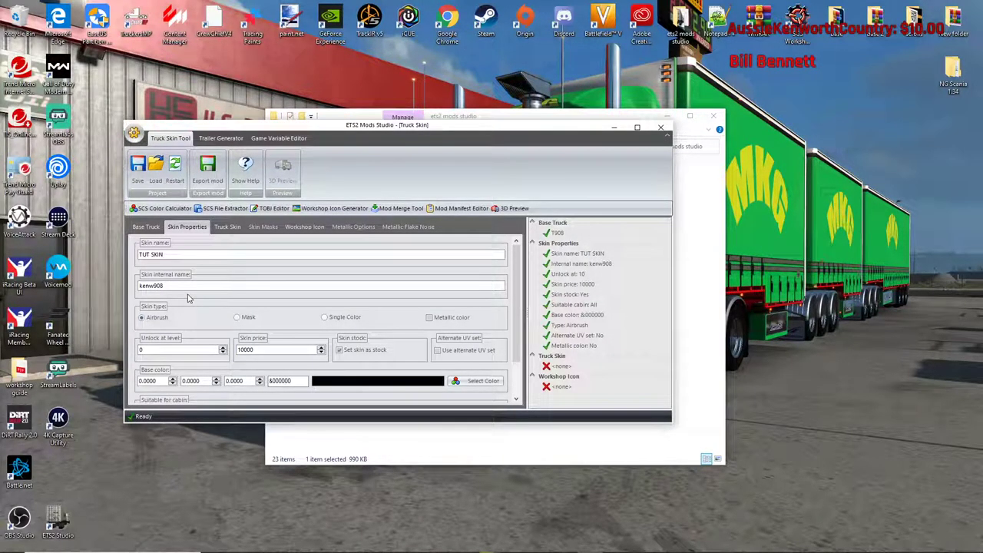
{"action": "double_click", "coordinate": [141, 350]}
{"action": "type", "text": "1"}
{"action": "key", "text": "Tab"}
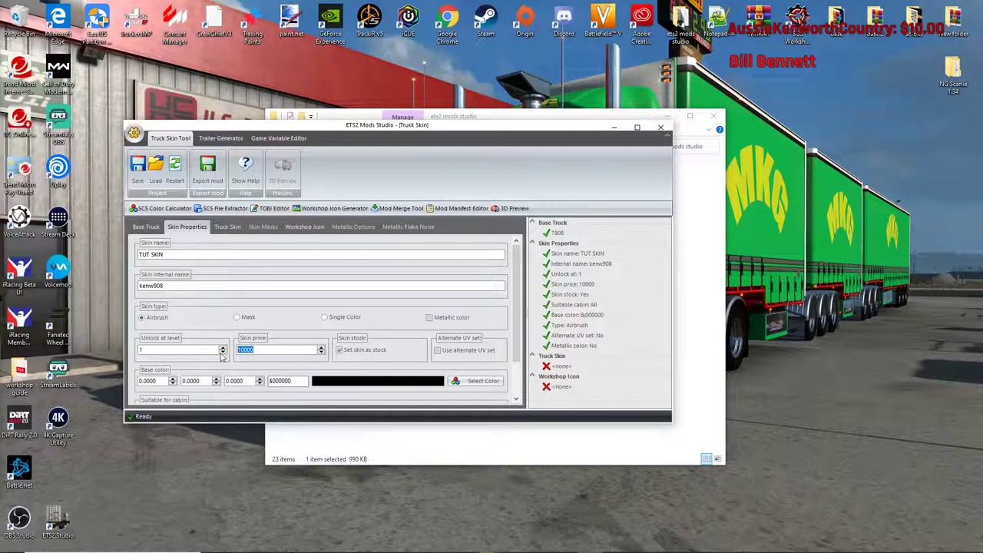
{"action": "type", "text": "1"}
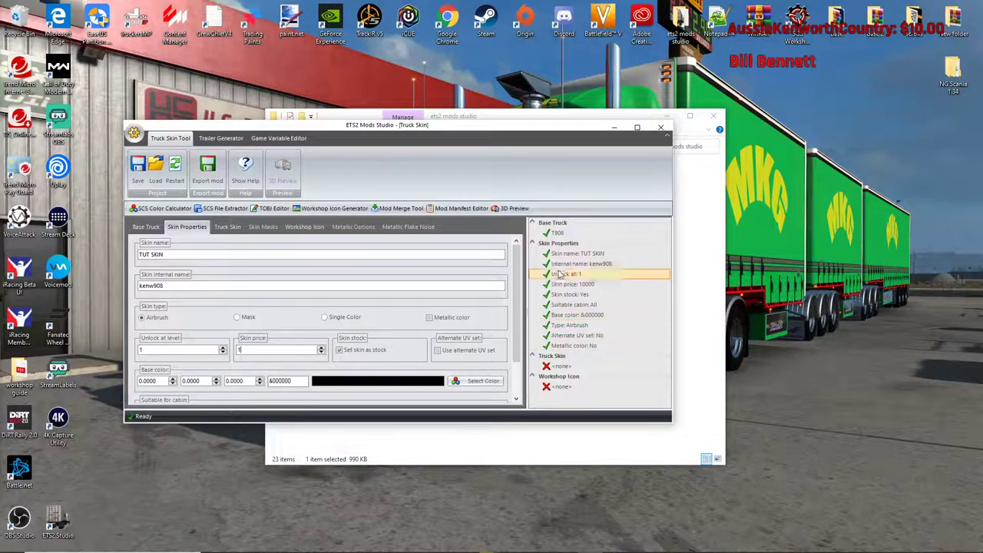
- Load TUT SKIN1.dds from Desktop > base as the truck skin image
{"action": "left_click", "coordinate": [227, 226]}
{"action": "left_click", "coordinate": [173, 255]}
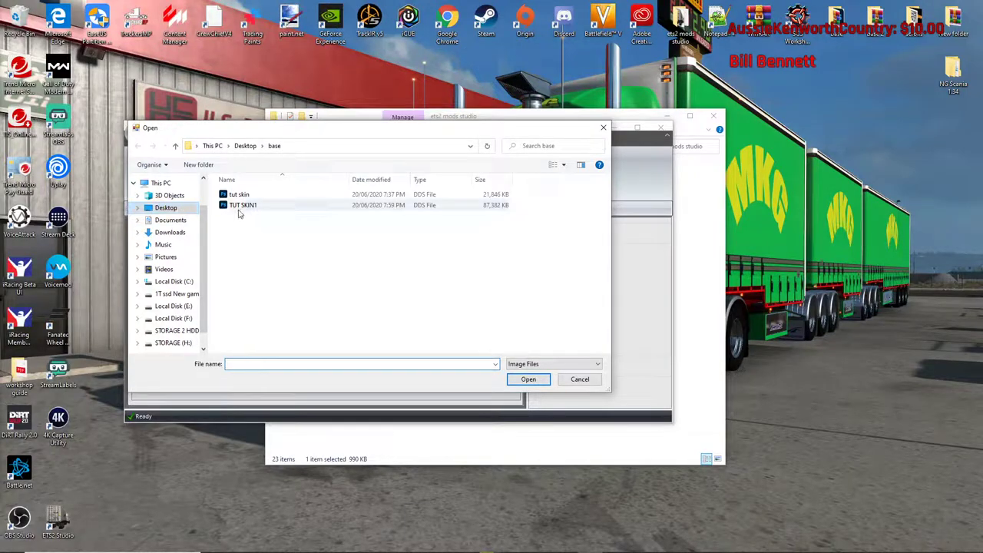
{"action": "left_click", "coordinate": [250, 207]}
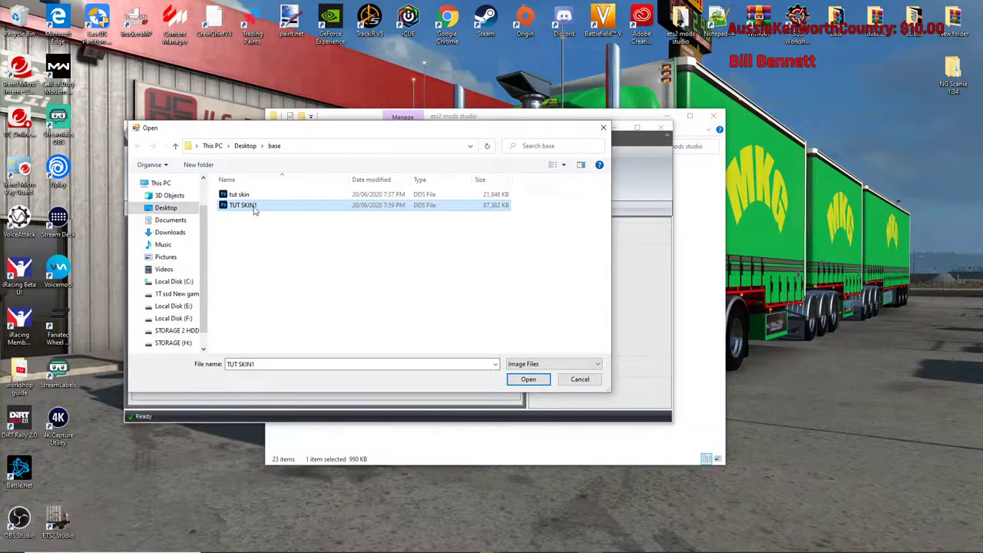
{"action": "left_click", "coordinate": [528, 380]}
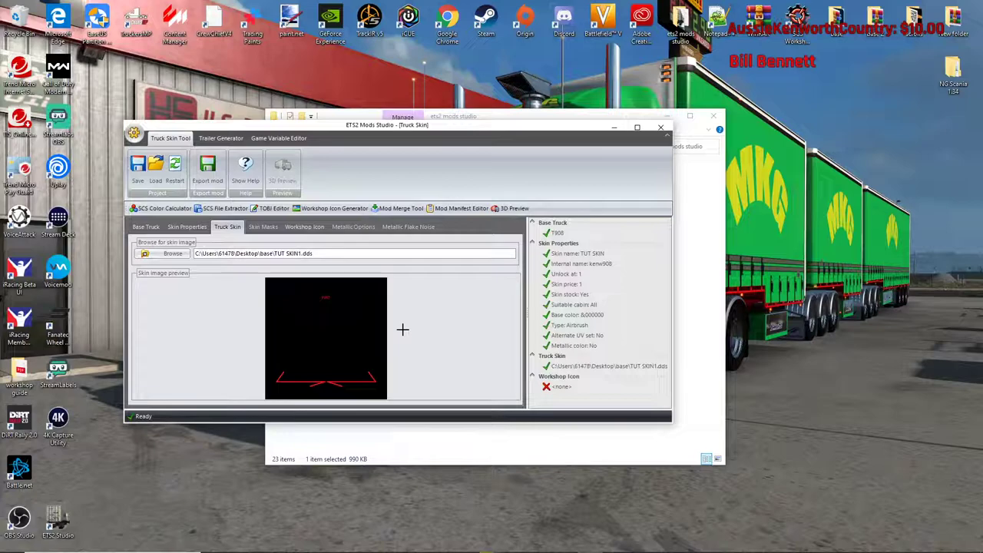
{"action": "left_click", "coordinate": [297, 229]}
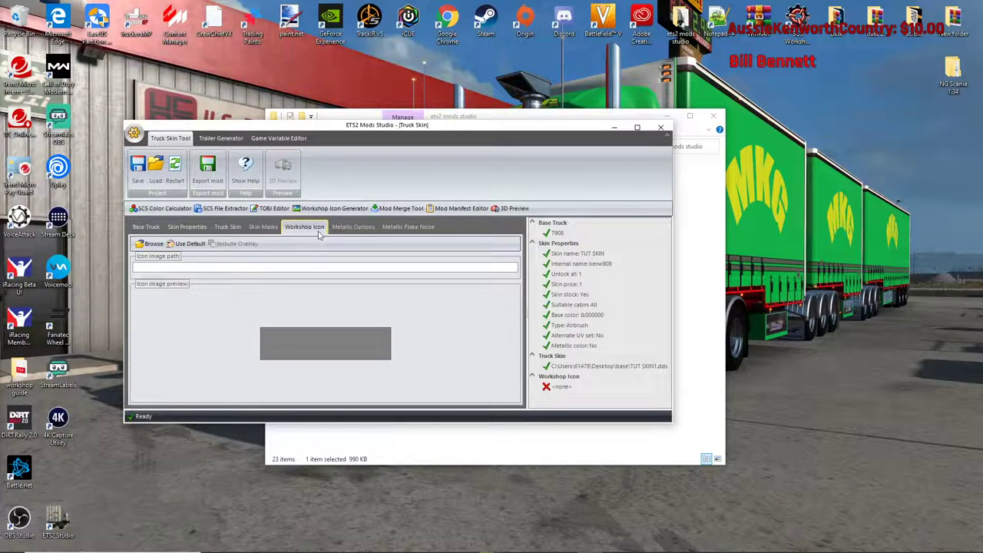
- Keep the default workshop icon and export the mod as TUT SKIN1.scs (SCS files)
{"action": "left_click", "coordinate": [185, 244]}
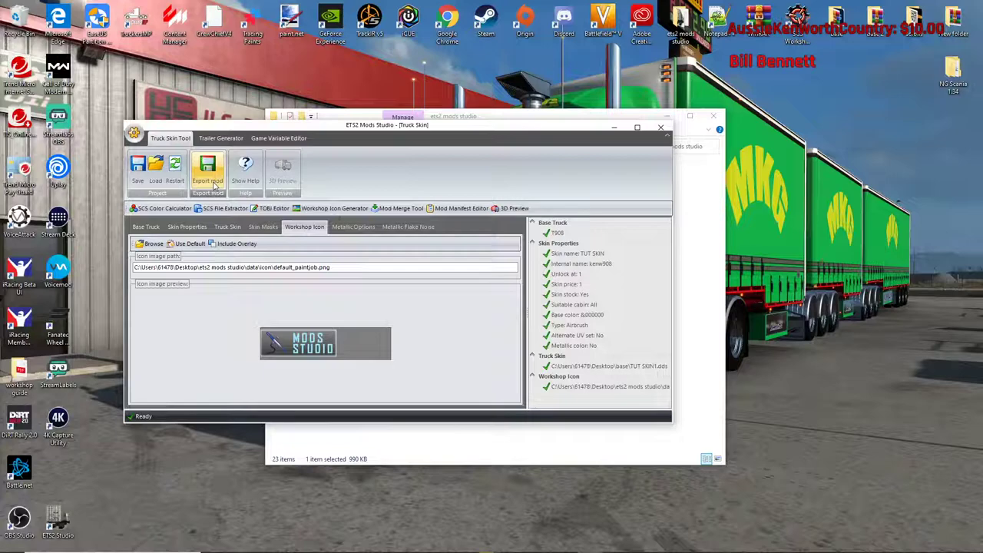
{"action": "left_click", "coordinate": [216, 183]}
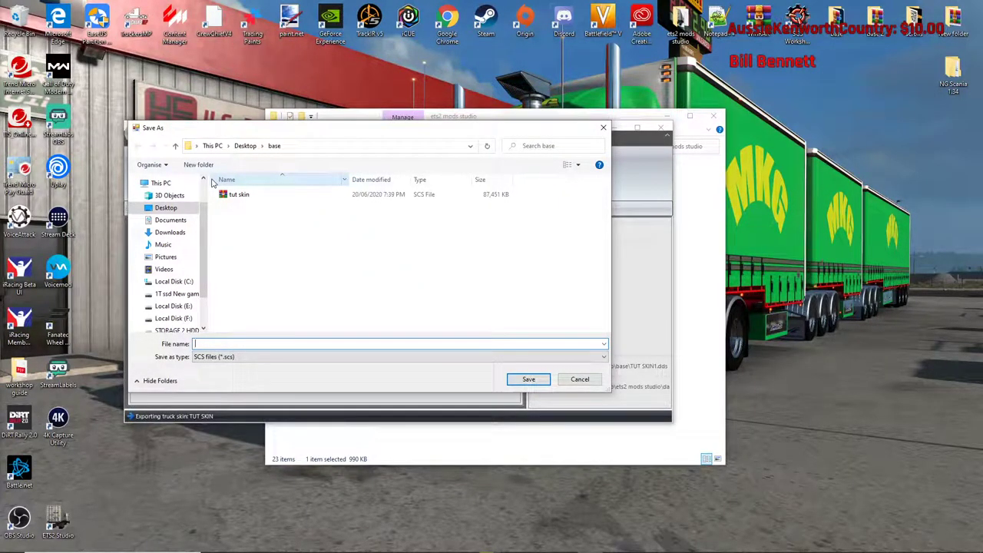
{"action": "right_click", "coordinate": [218, 345]}
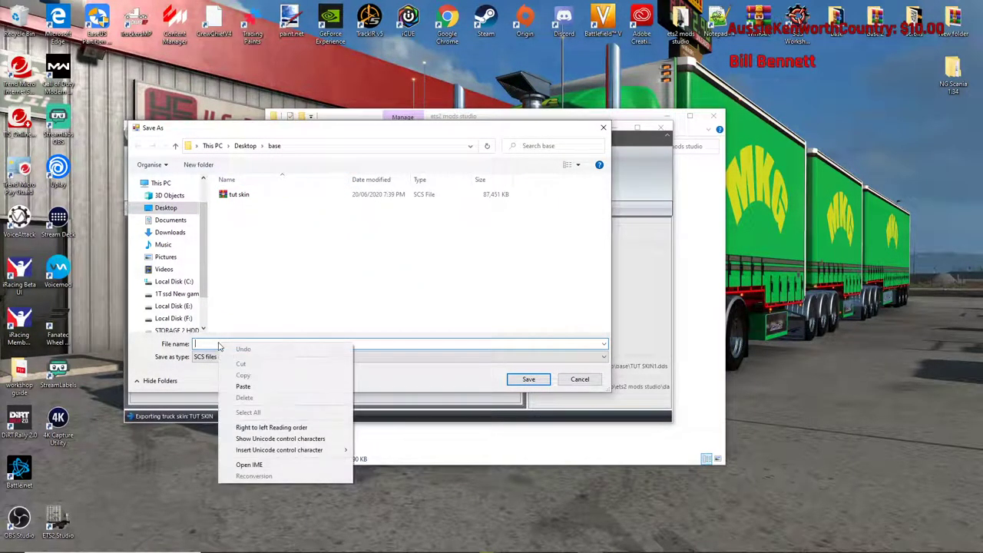
{"action": "left_click", "coordinate": [254, 387]}
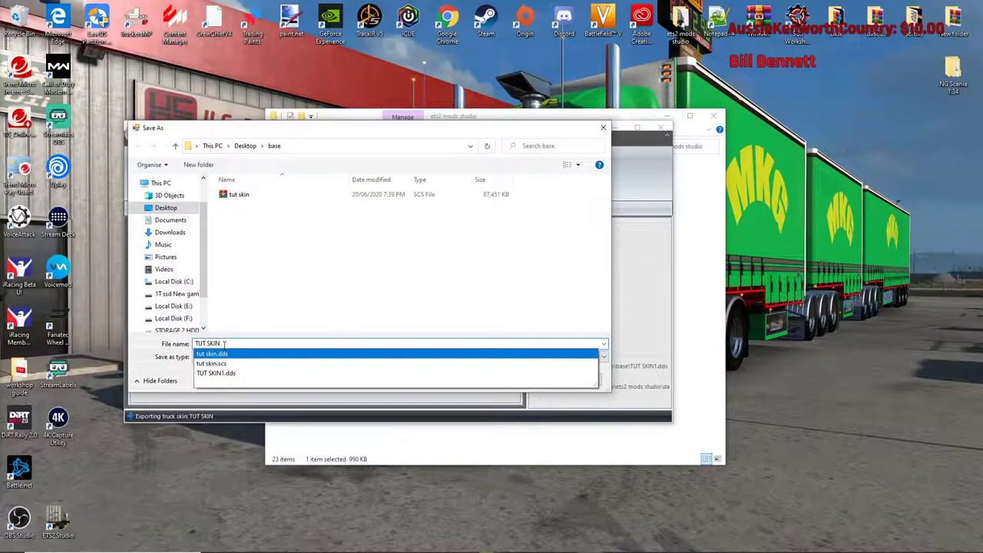
{"action": "type", "text": "1"}
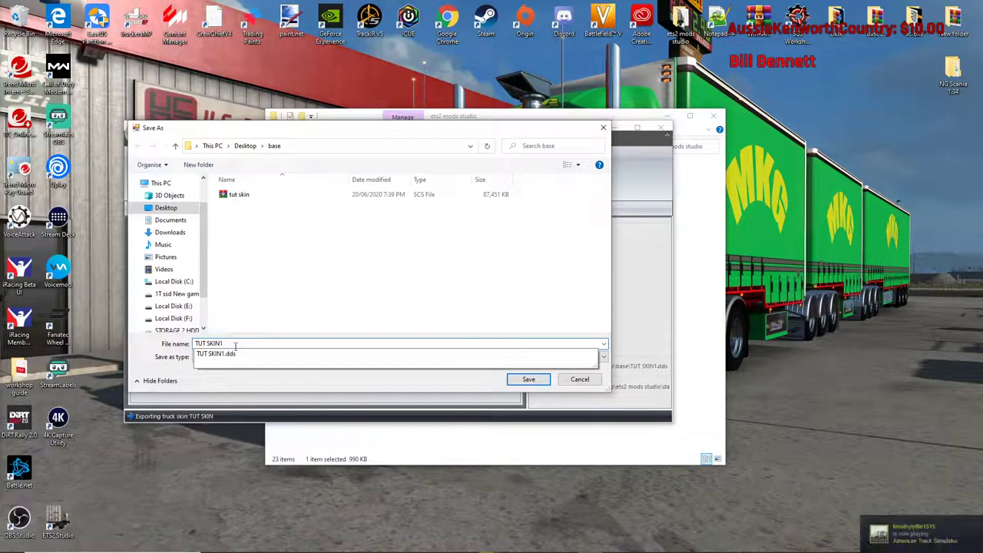
{"action": "left_click", "coordinate": [603, 358]}
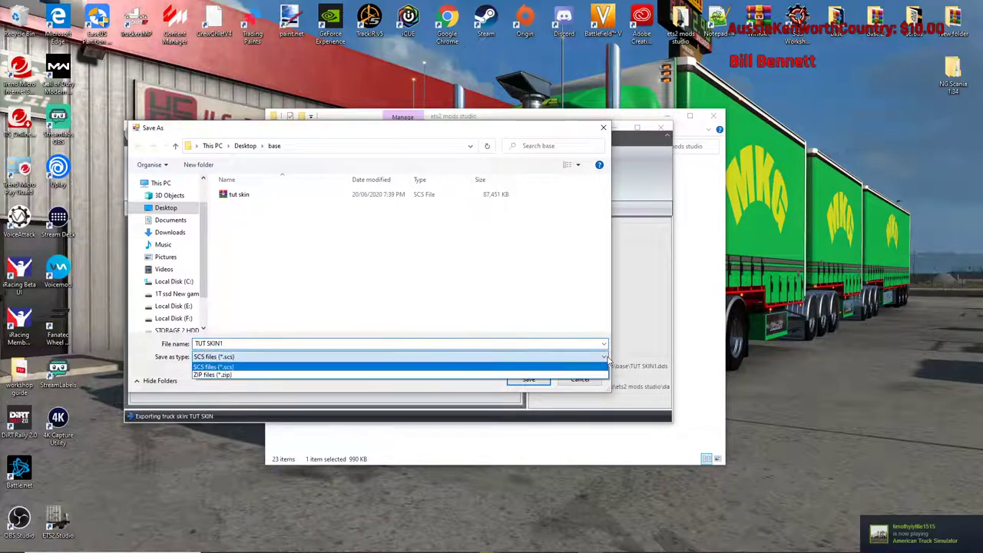
{"action": "left_click", "coordinate": [484, 367]}
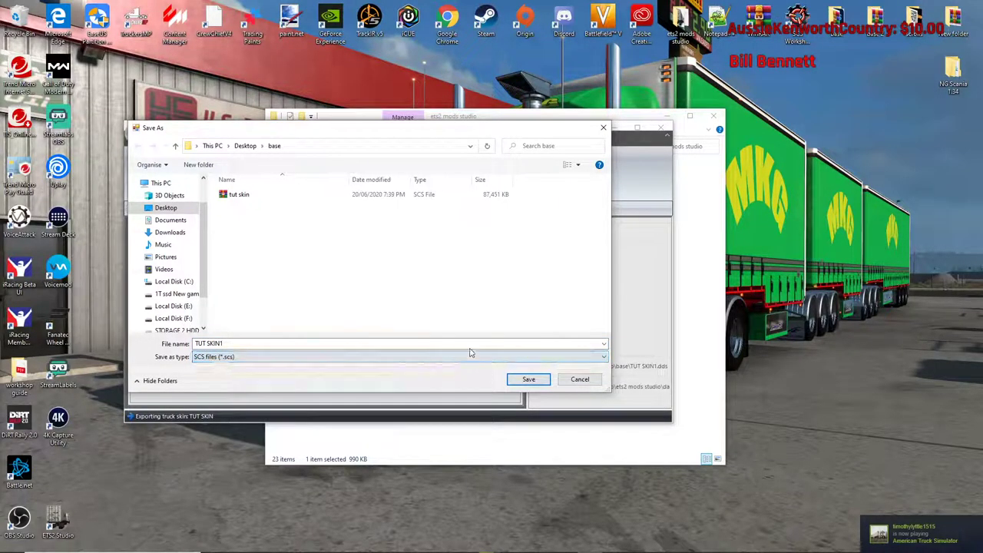
{"action": "left_click", "coordinate": [528, 379]}
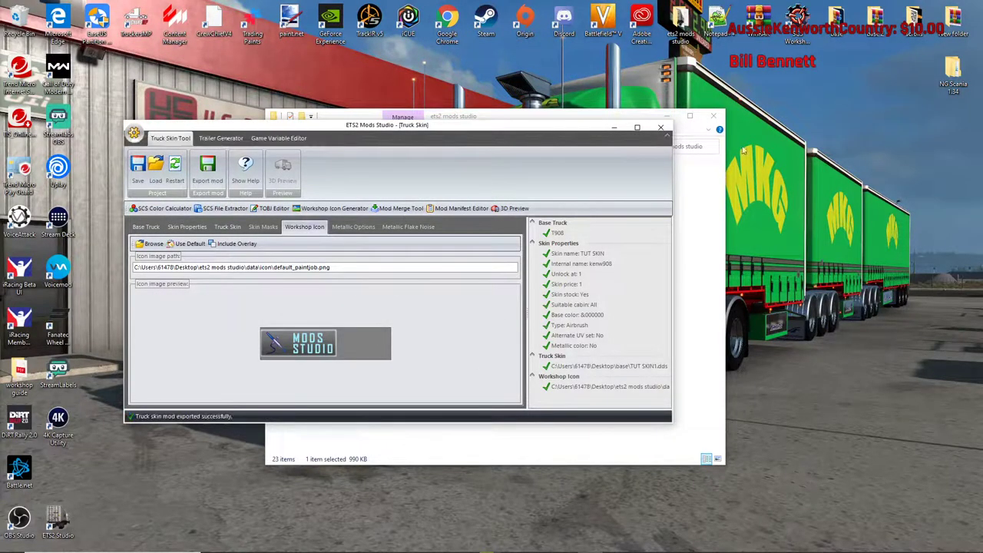
- Close Mods Studio and copy TUT SKIN1.scs from the Desktop base folder
{"action": "left_click", "coordinate": [662, 127]}
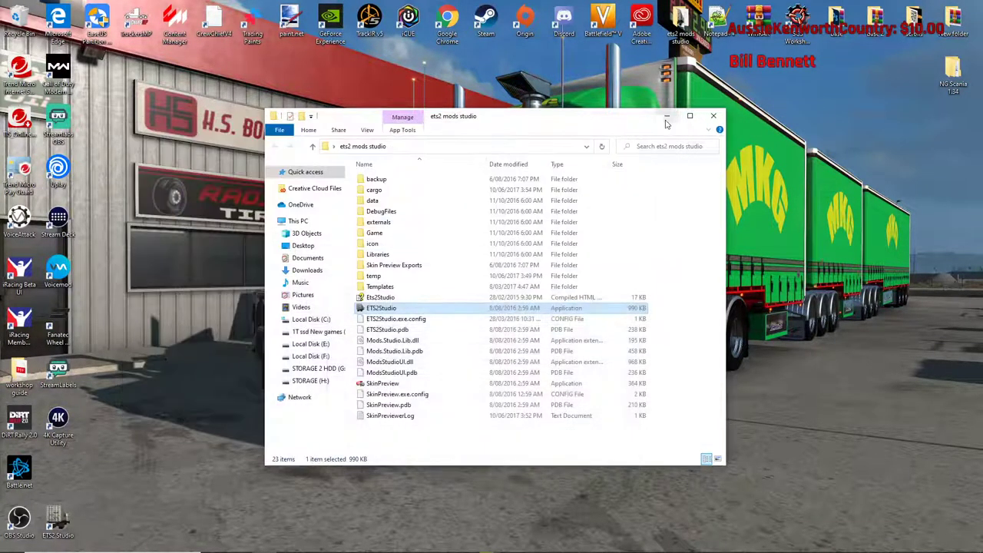
{"action": "left_click", "coordinate": [668, 120]}
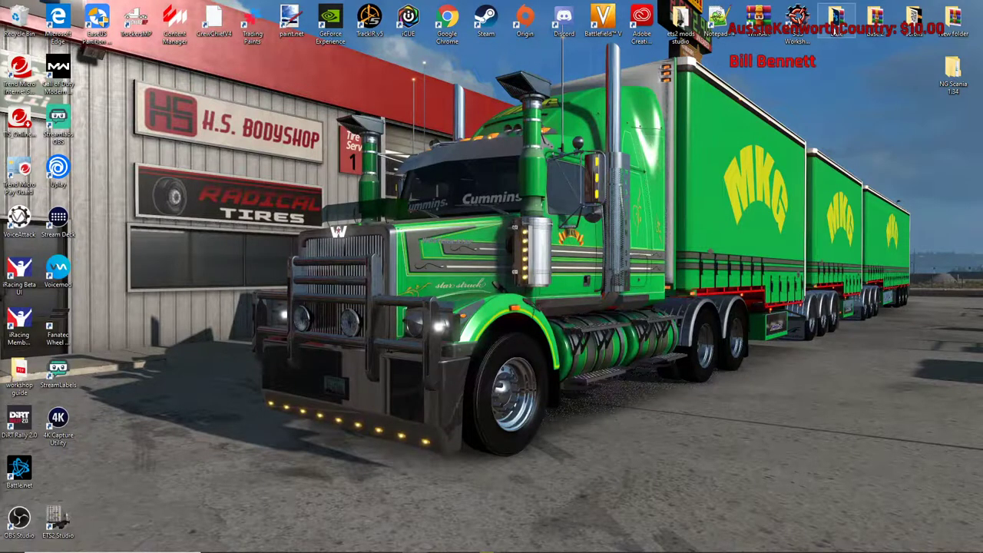
{"action": "double_click", "coordinate": [836, 30]}
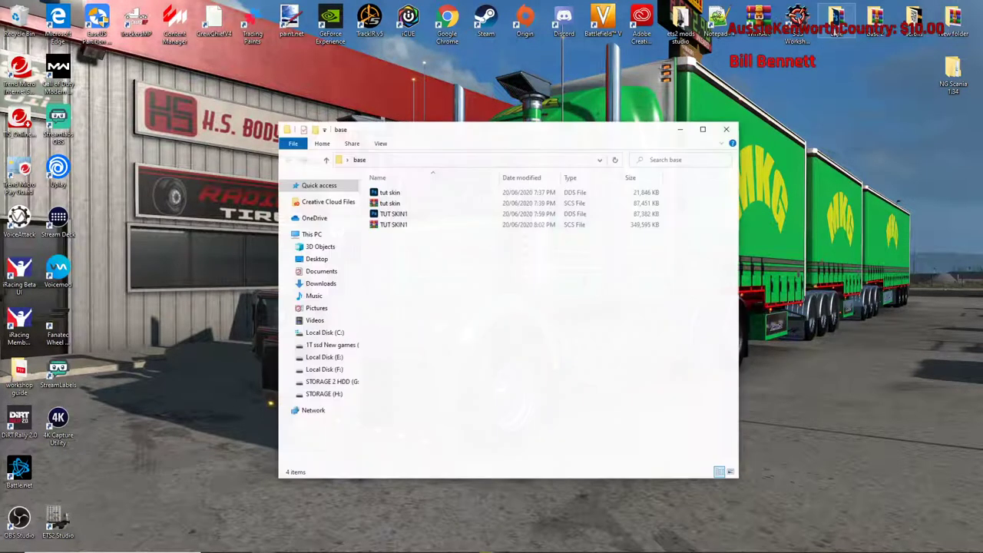
{"action": "left_click", "coordinate": [466, 227]}
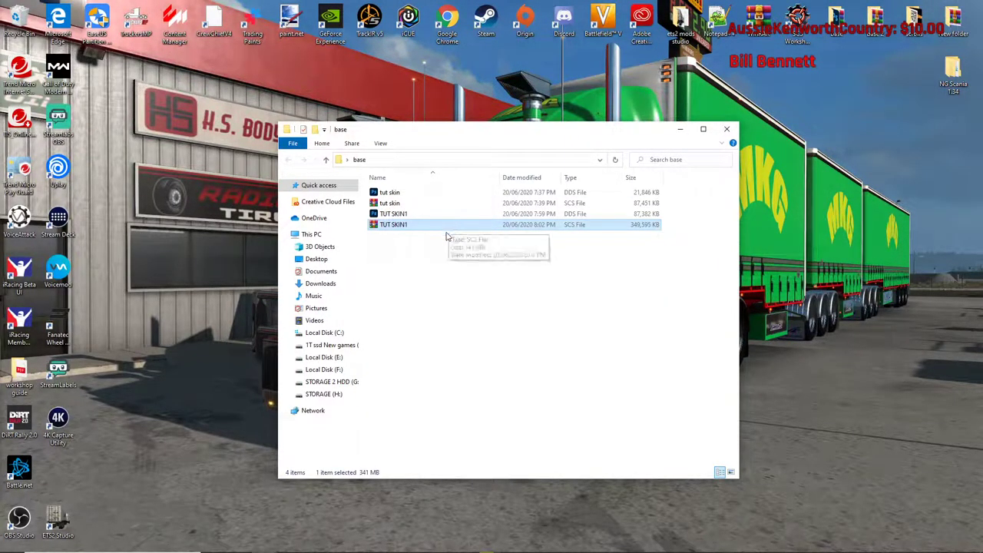
{"action": "right_click", "coordinate": [449, 227]}
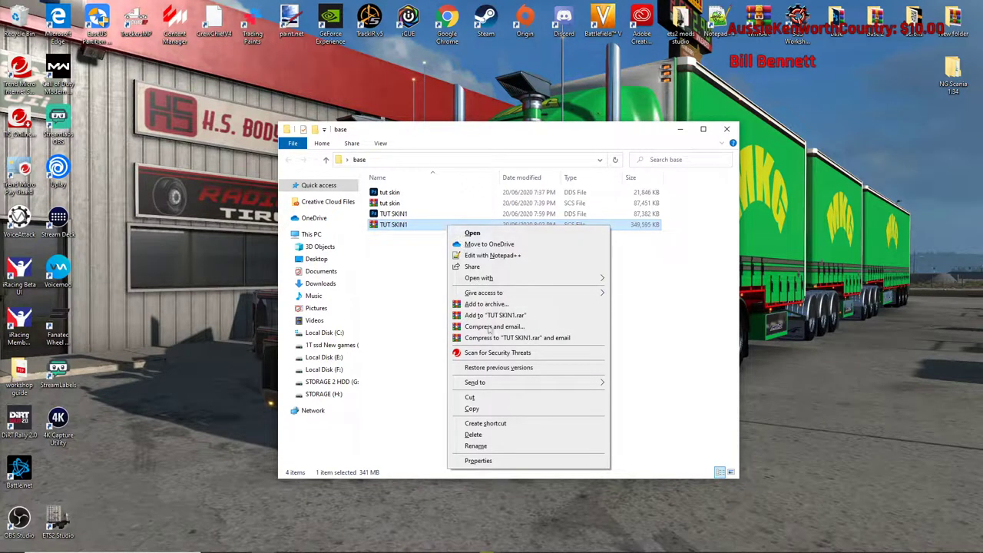
{"action": "left_click", "coordinate": [469, 409]}
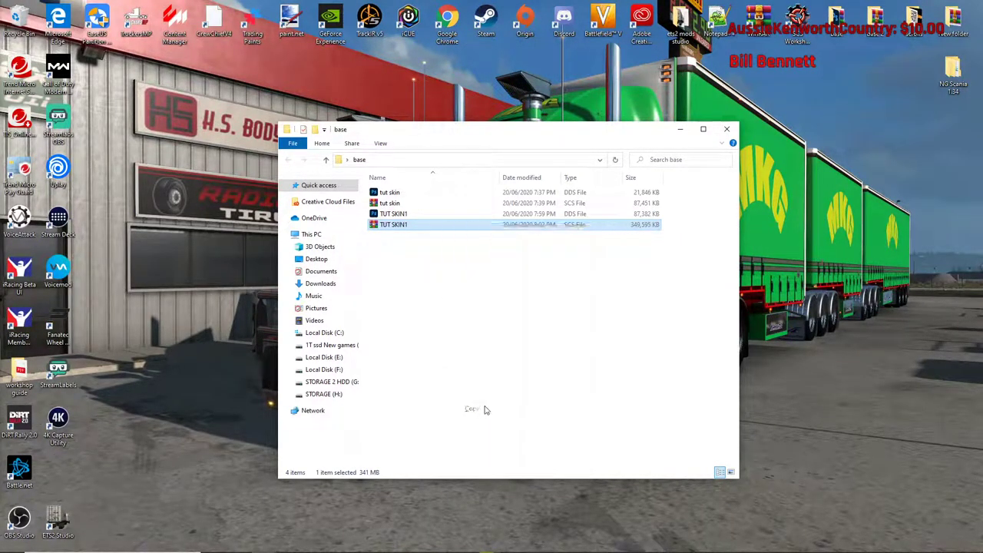
- Paste TUT SKIN1.scs into Documents\American Truck Simulator\mod and close Explorer
{"action": "left_click", "coordinate": [329, 274]}
{"action": "double_click", "coordinate": [441, 205]}
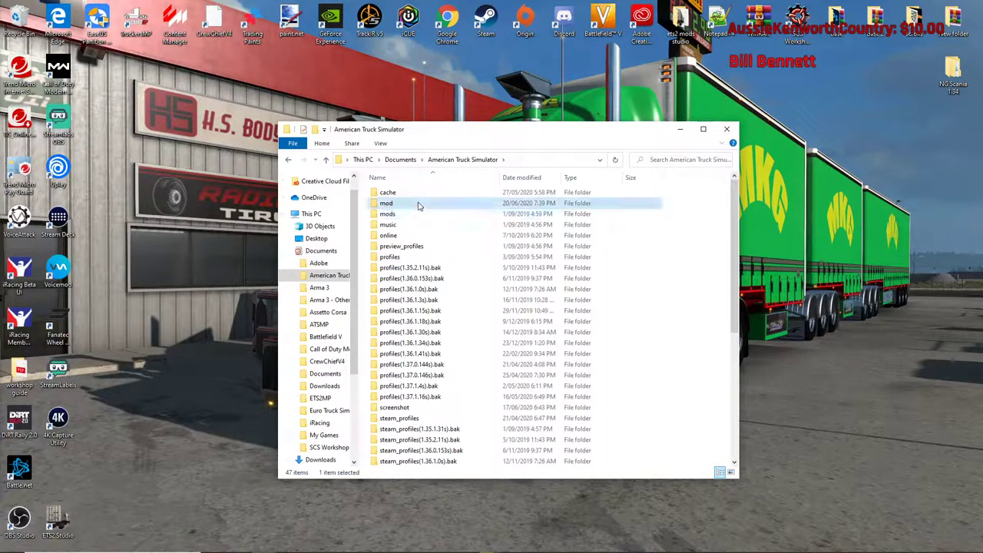
{"action": "double_click", "coordinate": [441, 202]}
{"action": "right_click", "coordinate": [686, 253]}
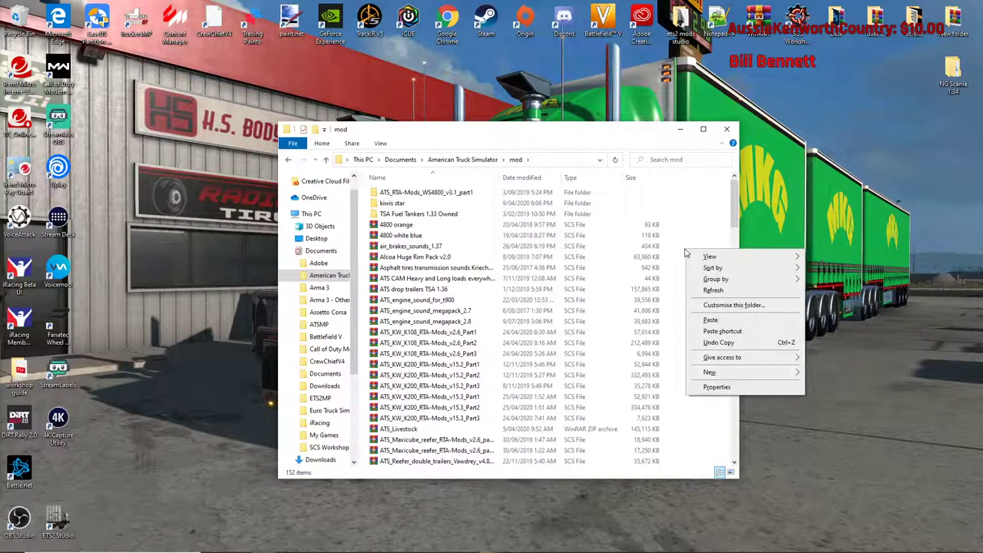
{"action": "left_click", "coordinate": [709, 319]}
{"action": "left_click", "coordinate": [728, 130]}
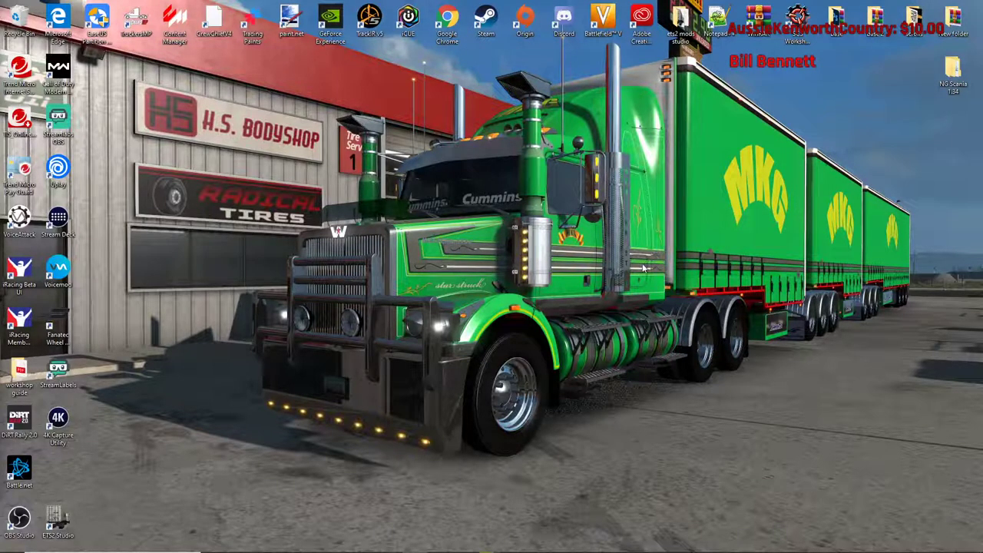
- In Mod Manager, activate TUT SKIN1, deactivate the old tut skin, and confirm the changes
{"action": "mouse_move", "coordinate": [537, 550]}
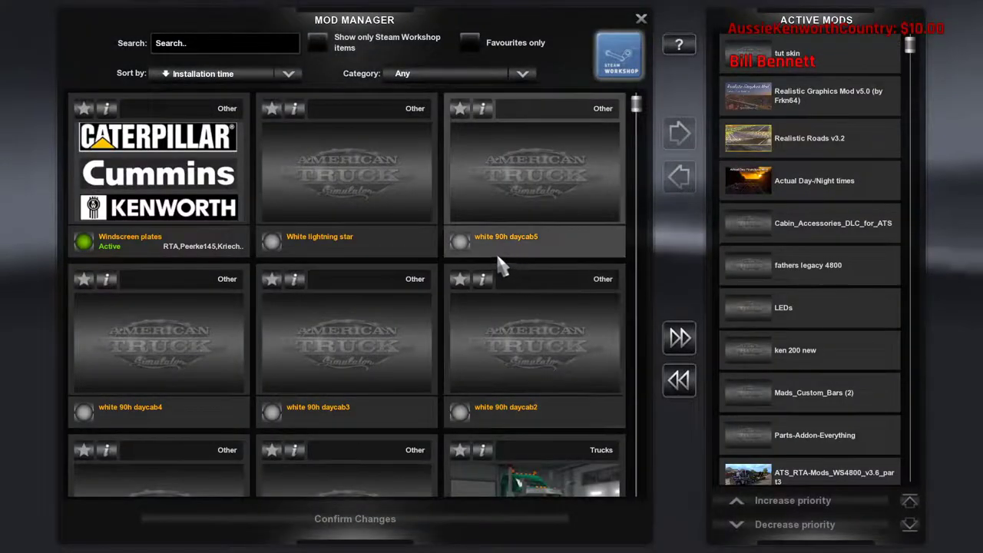
{"action": "left_click", "coordinate": [804, 51]}
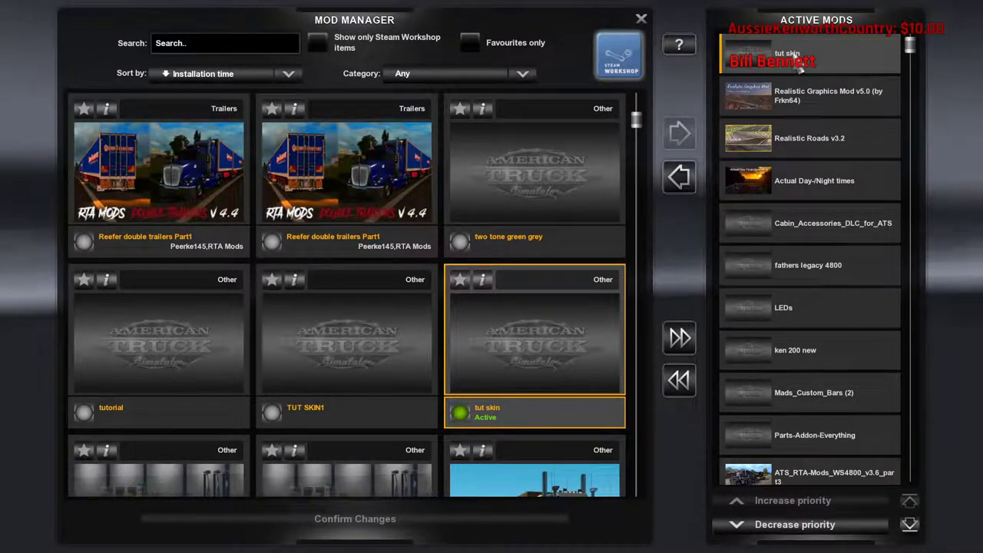
{"action": "double_click", "coordinate": [349, 363]}
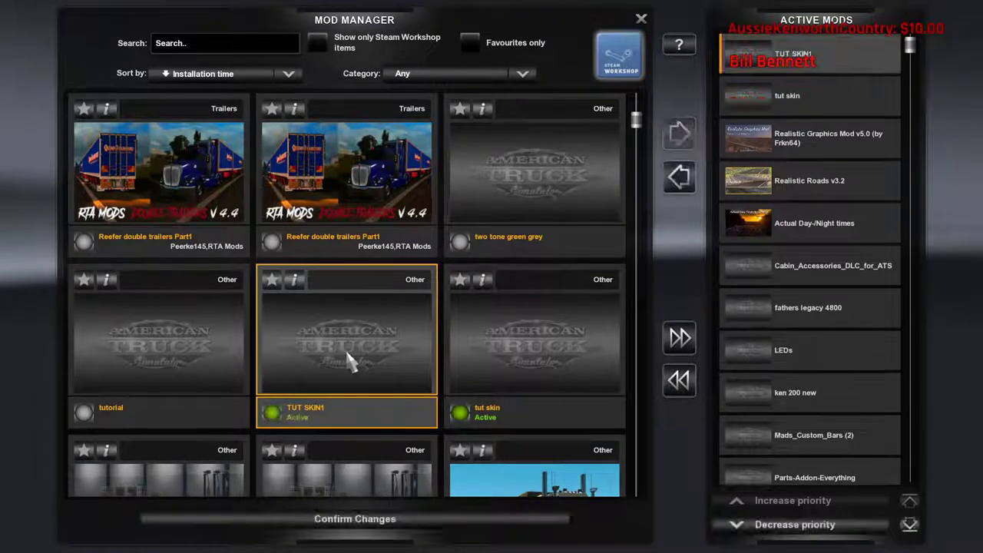
{"action": "double_click", "coordinate": [496, 350]}
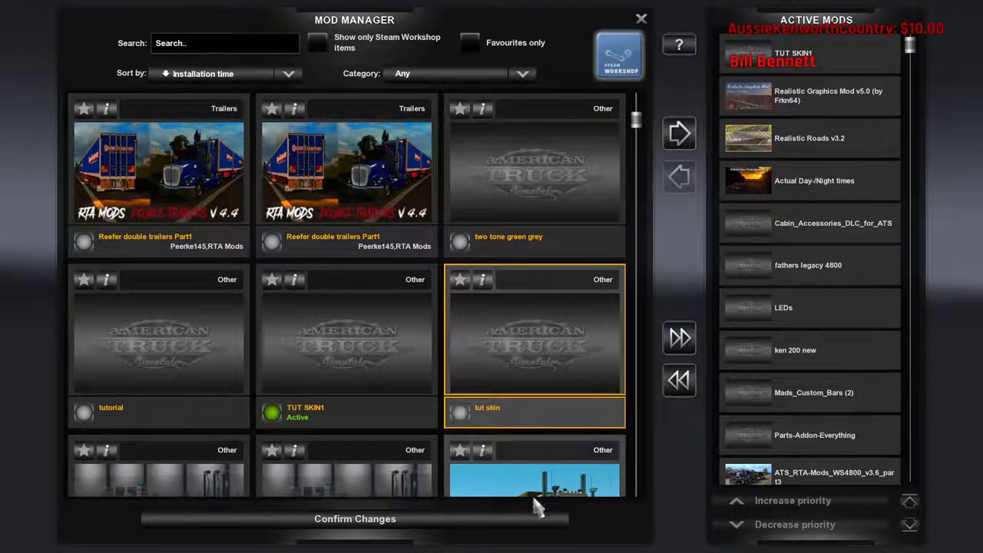
{"action": "left_click", "coordinate": [384, 519]}
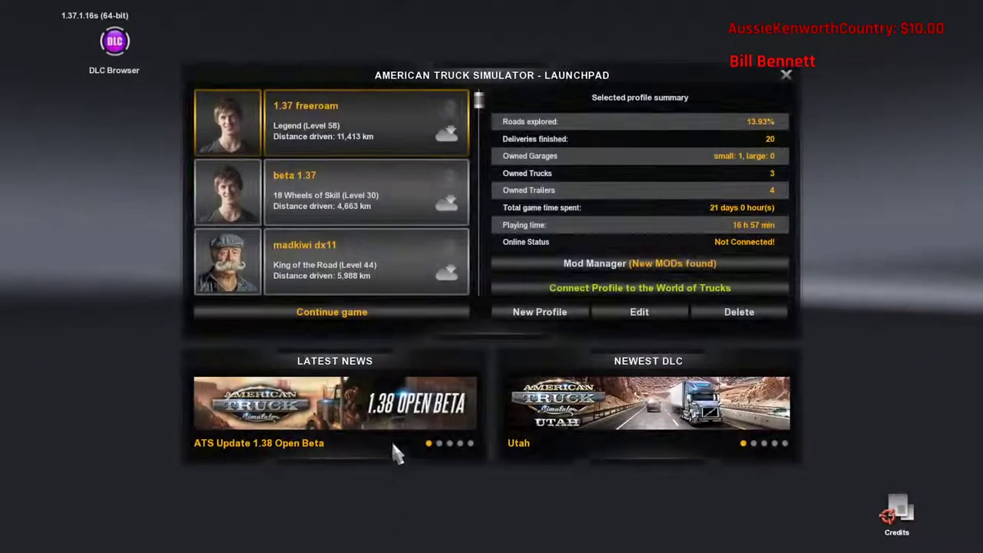
- Load the latest autosave, continuing past the missing tut skin dependency
{"action": "left_click", "coordinate": [374, 314]}
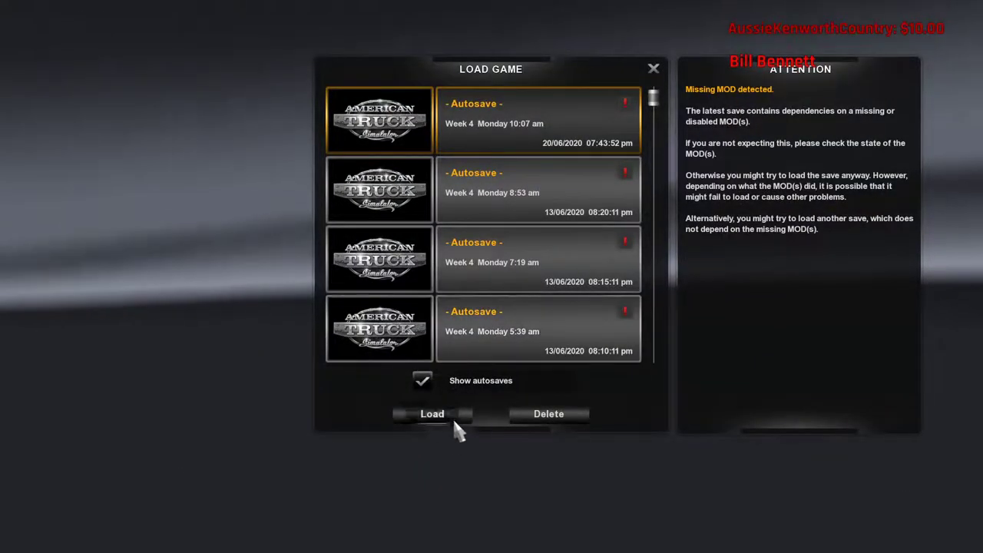
{"action": "left_click", "coordinate": [449, 418]}
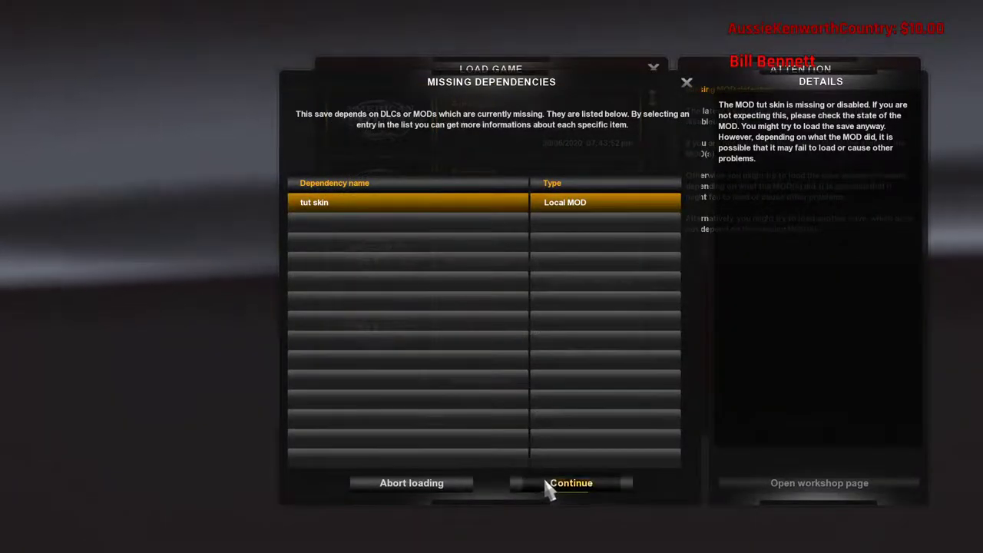
{"action": "left_click", "coordinate": [547, 484]}
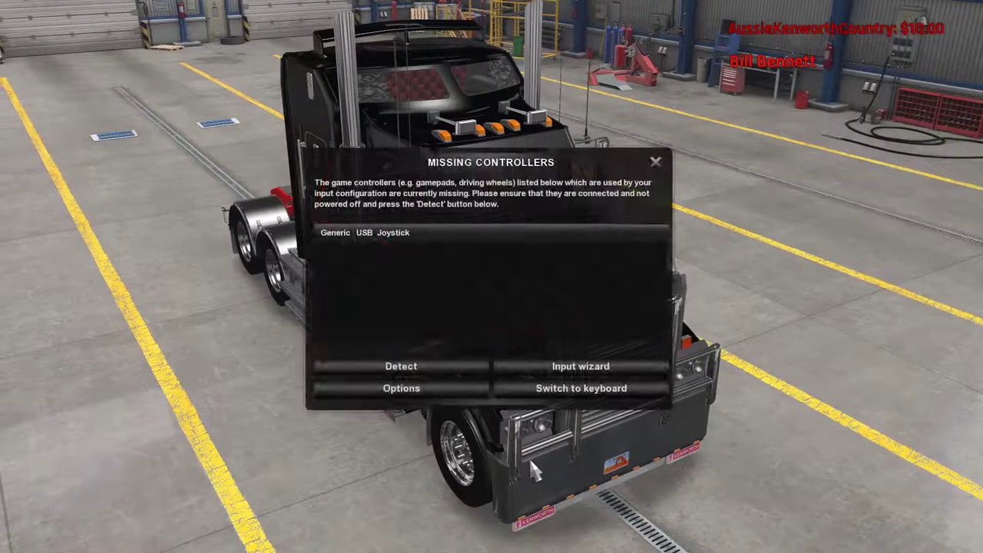
- Dismiss the Missing Controllers notice, start driving, and inspect the skin from cameras 2 and 1
{"action": "left_click", "coordinate": [655, 162]}
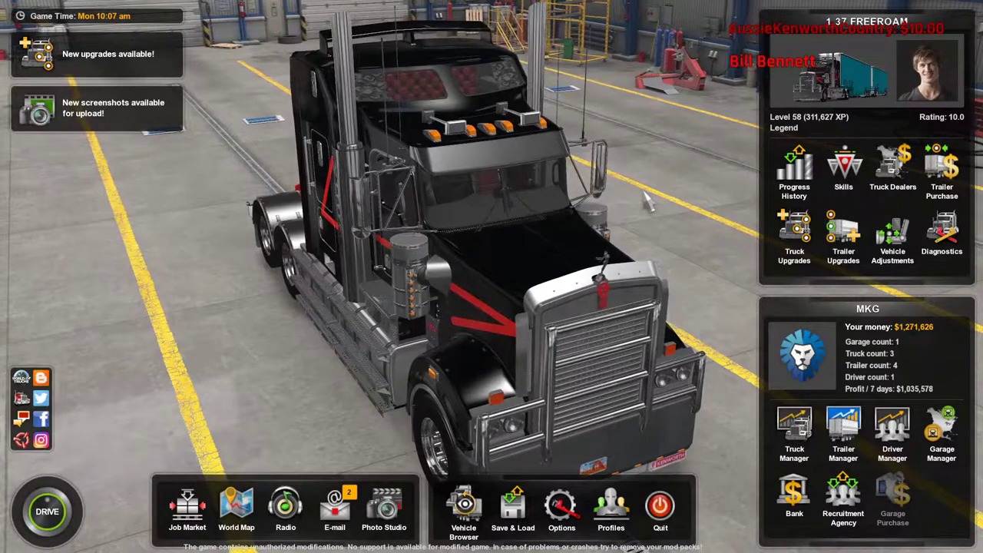
{"action": "left_click", "coordinate": [49, 517]}
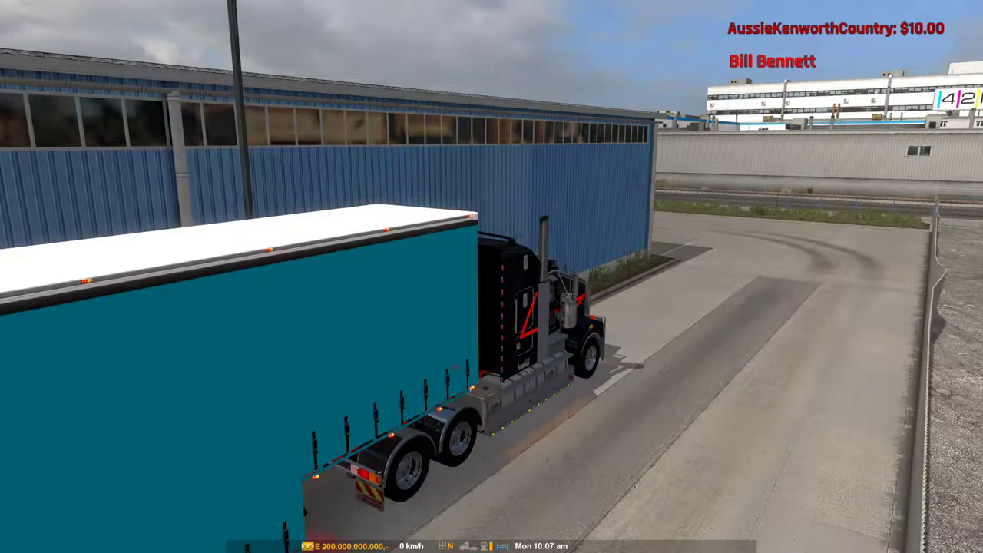
{"action": "key", "text": "2"}
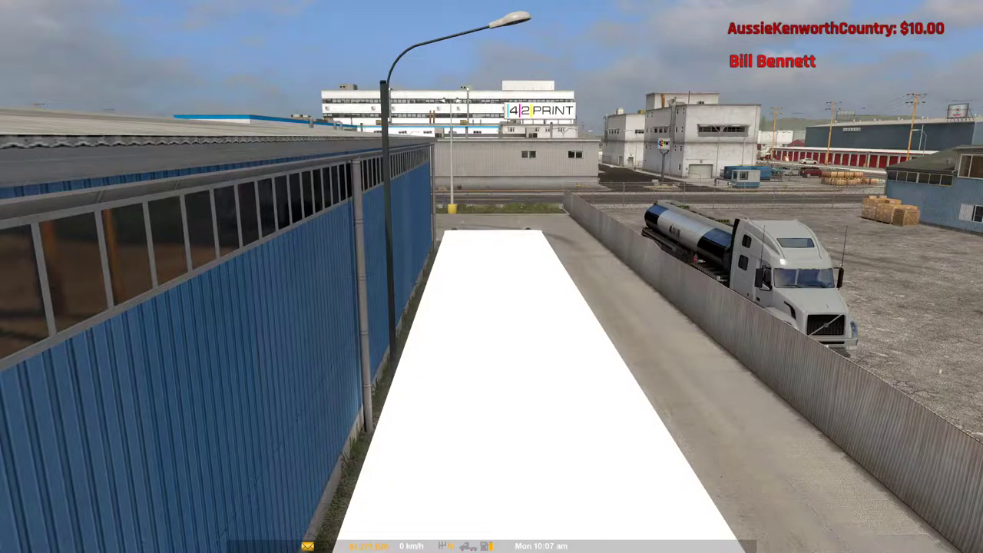
{"action": "key", "text": "1"}
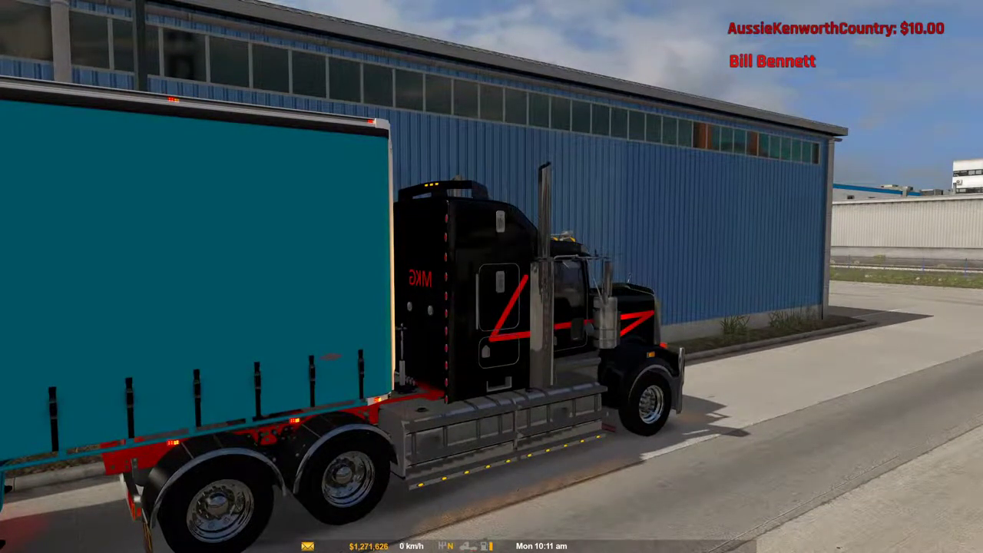
- Leave driving mode and return to the game's main menu with Esc
{"action": "key", "text": "Escape"}
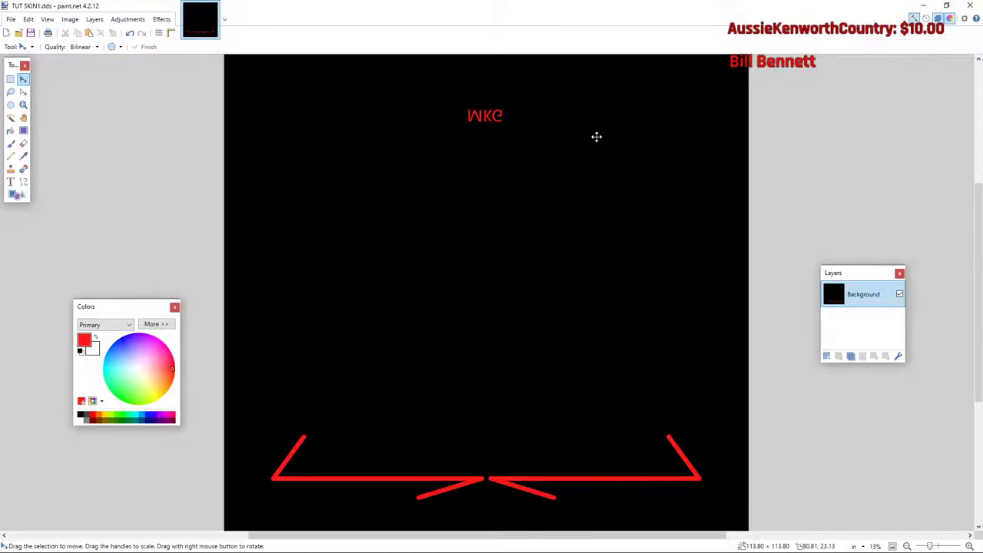
- Open Save As for TUT SKIN1.dds, view the file types, then cancel and minimize paint.net
{"action": "left_click", "coordinate": [11, 19]}
{"action": "left_click", "coordinate": [11, 19]}
{"action": "left_click", "coordinate": [11, 19]}
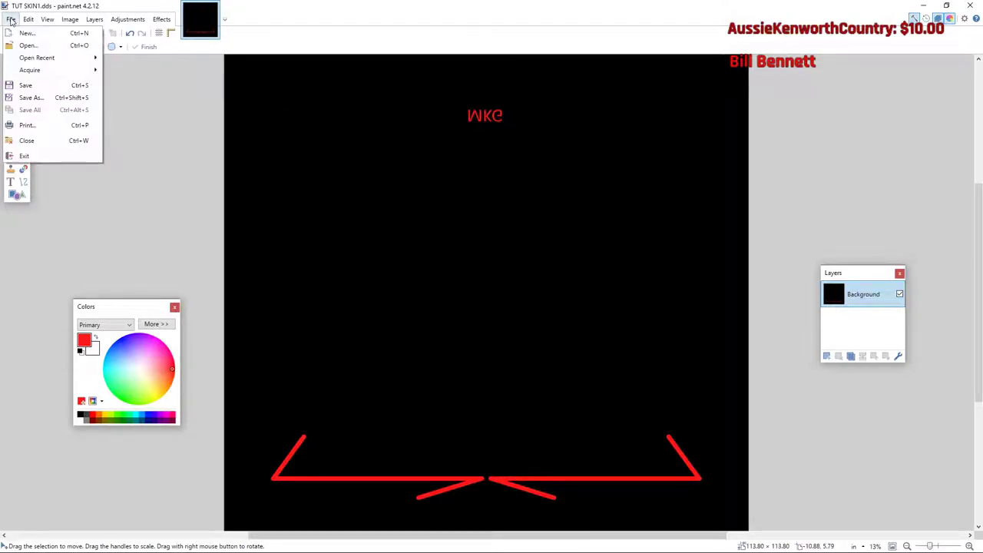
{"action": "left_click", "coordinate": [30, 98]}
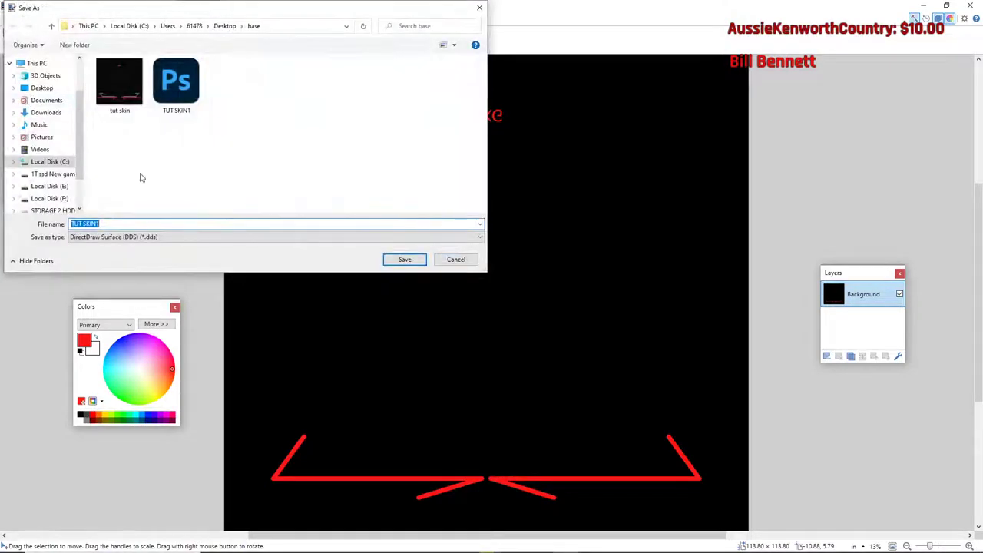
{"action": "left_click", "coordinate": [480, 240]}
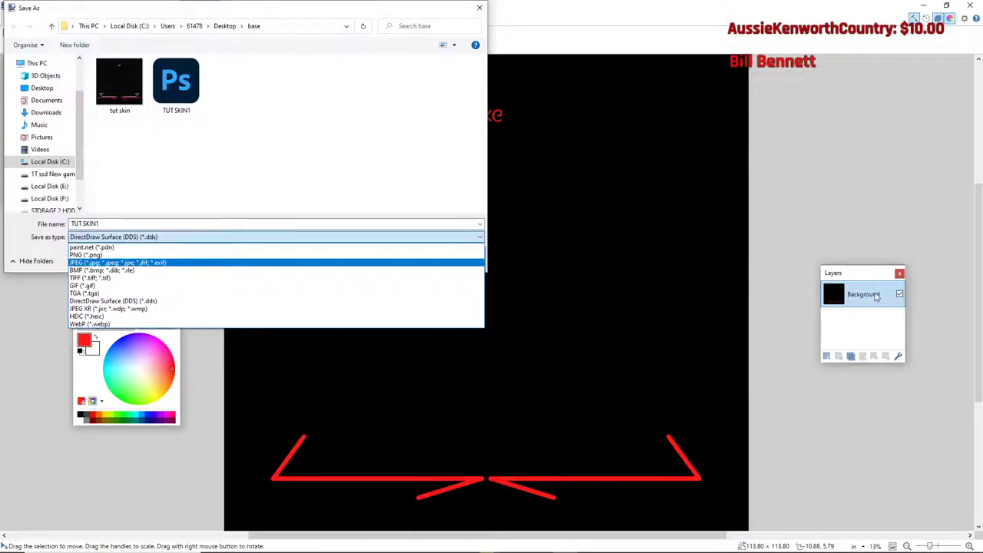
{"action": "left_click", "coordinate": [480, 9]}
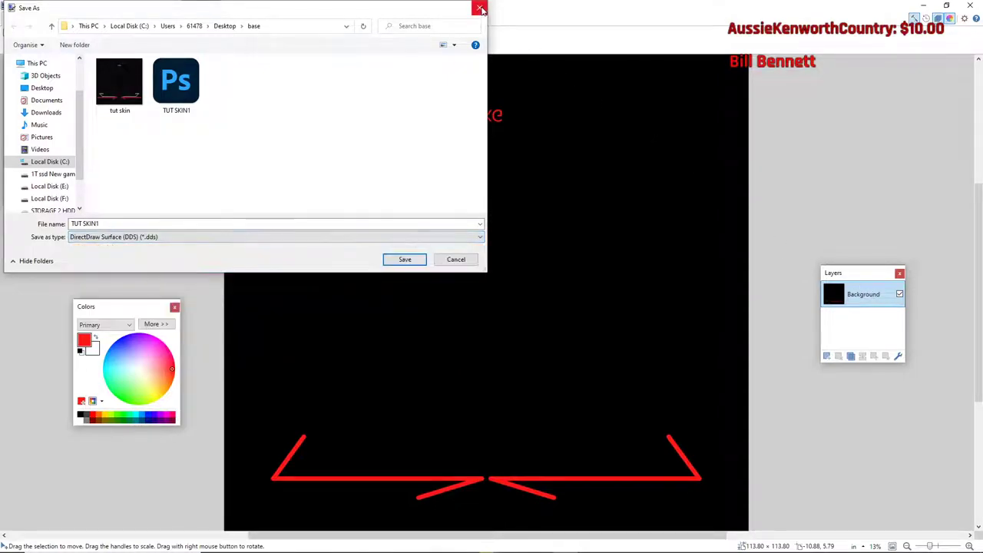
{"action": "left_click", "coordinate": [480, 9]}
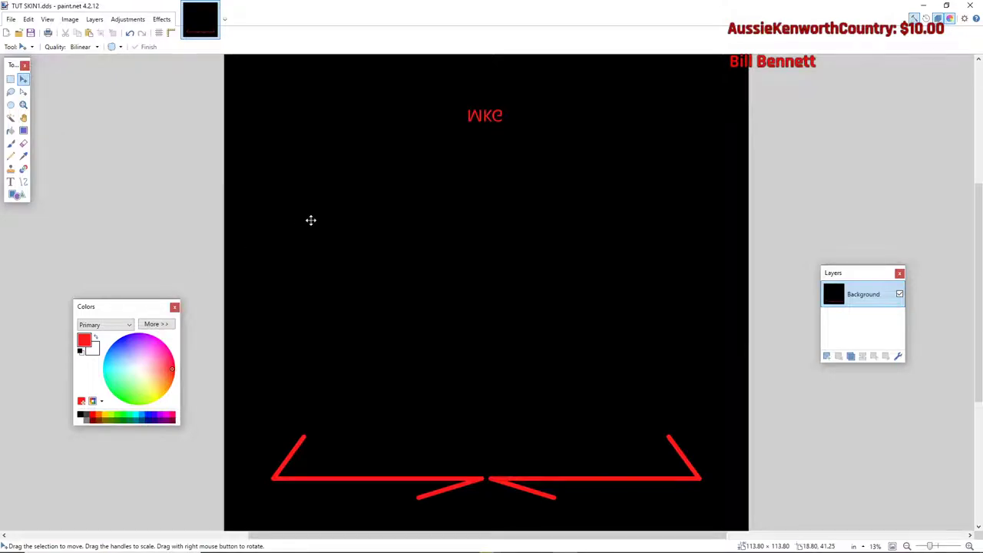
{"action": "left_click", "coordinate": [927, 8]}
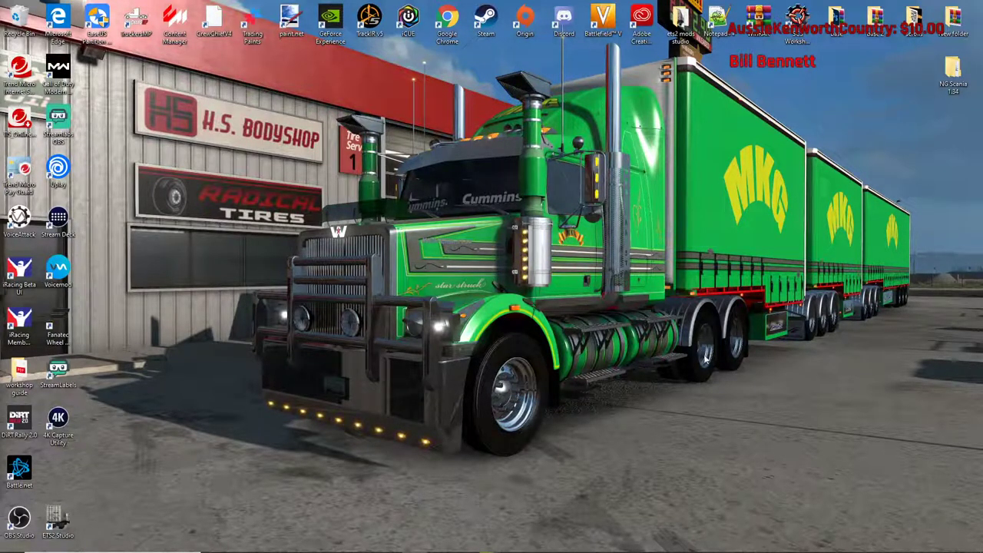
- Restore Photoshop and lower the black base layer's opacity to reveal the truck template
{"action": "mouse_move", "coordinate": [537, 549]}
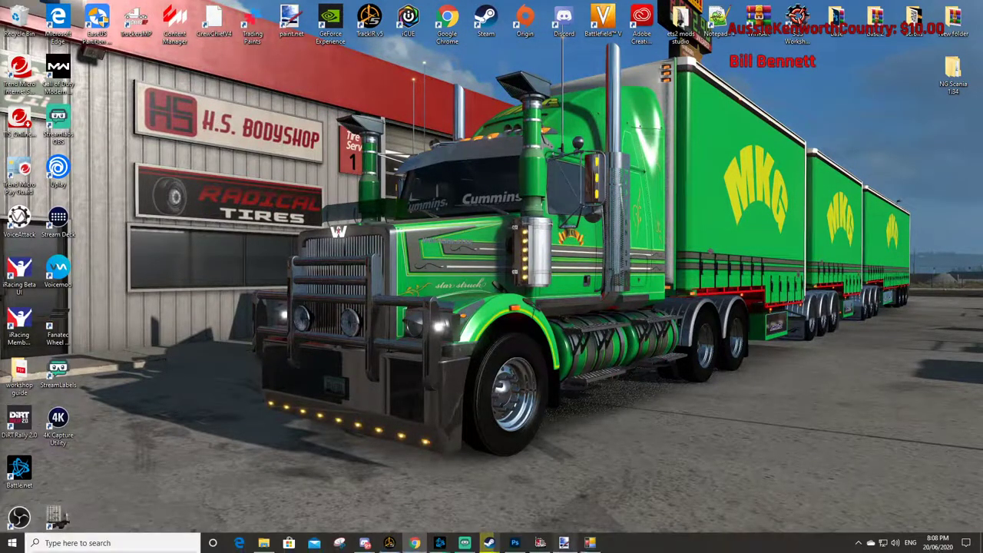
{"action": "left_click", "coordinate": [516, 543]}
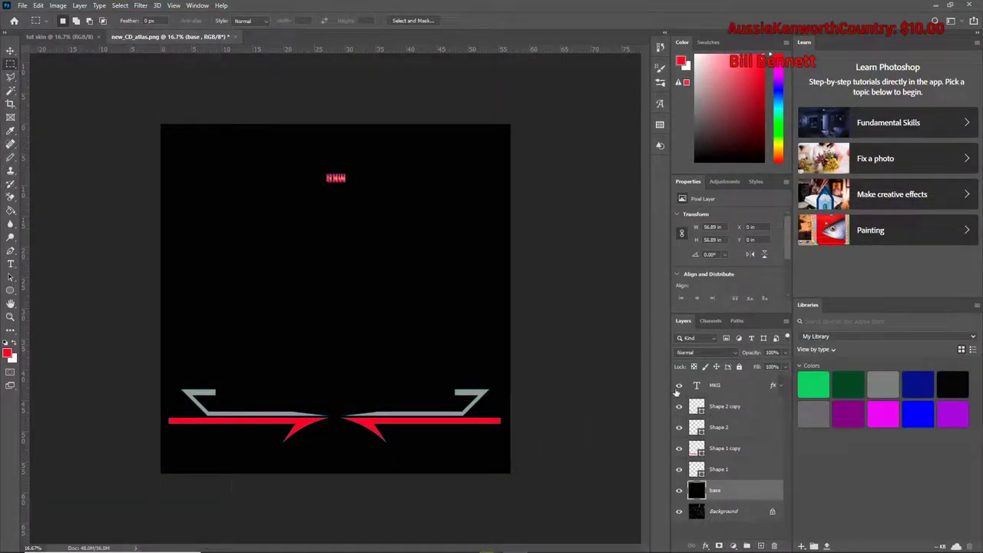
{"action": "left_click", "coordinate": [785, 352]}
{"action": "left_click_drag", "start_coordinate": [784, 366], "coordinate": [762, 366]}
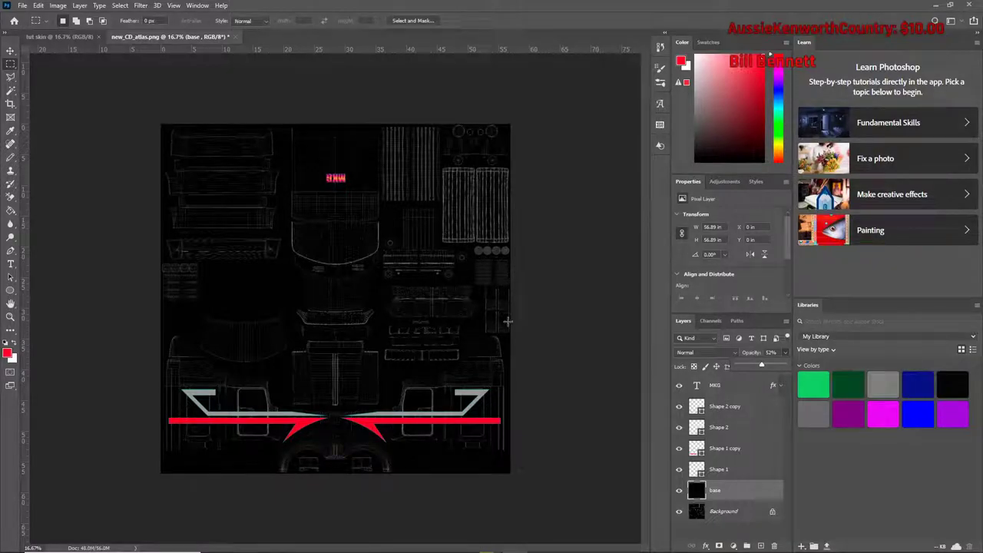
{"action": "left_click", "coordinate": [749, 395]}
- Add a new empty Layer 1 above MKG and minimize Photoshop
{"action": "left_click", "coordinate": [757, 388]}
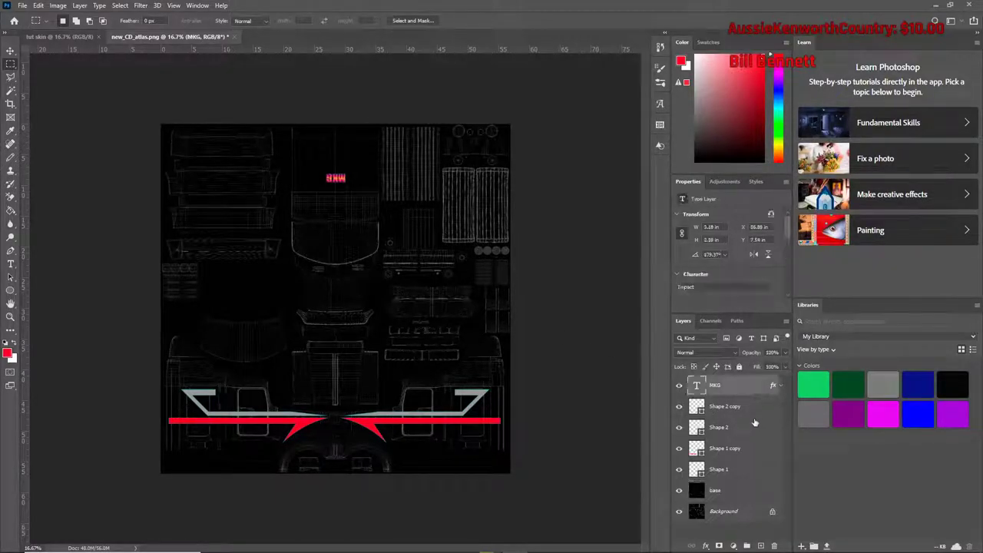
{"action": "left_click", "coordinate": [760, 544]}
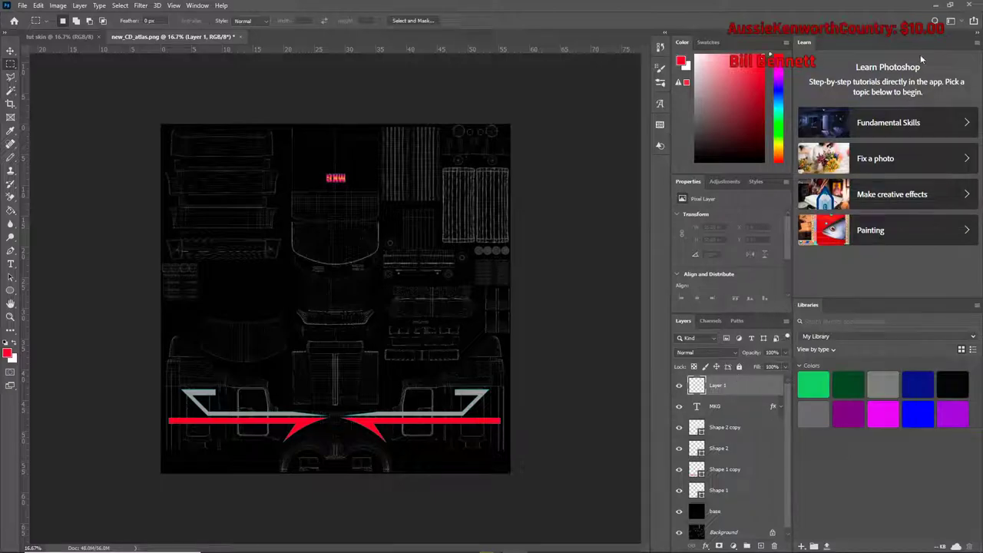
{"action": "left_click", "coordinate": [936, 6]}
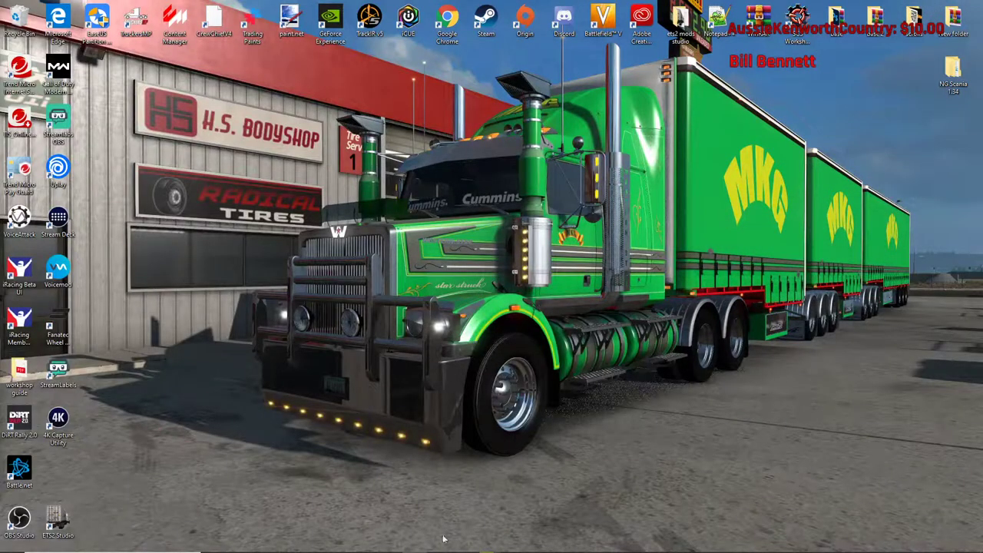
- Restore Mods Studio, open Options from the gear menu, and select k200 in the Truck Database
{"action": "mouse_move", "coordinate": [449, 547]}
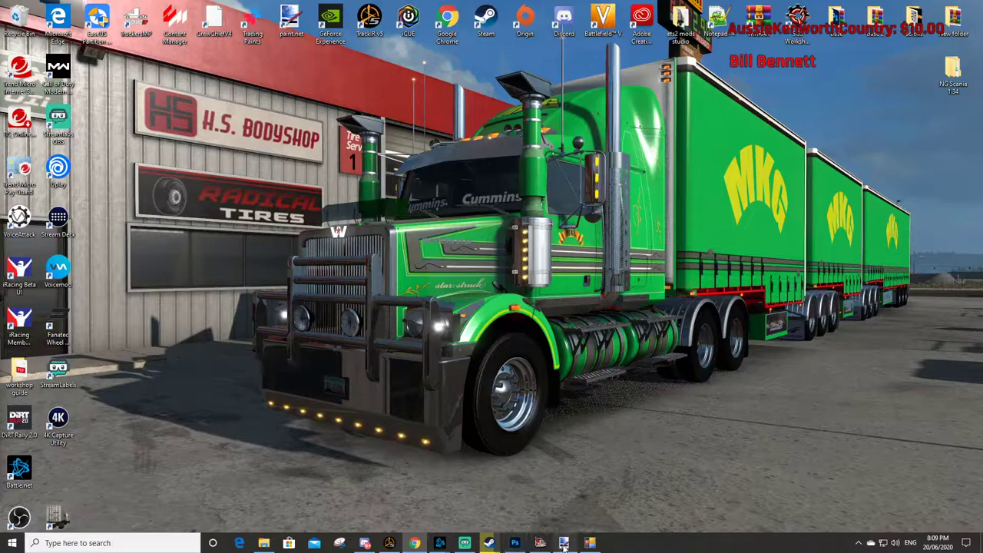
{"action": "left_click", "coordinate": [588, 543]}
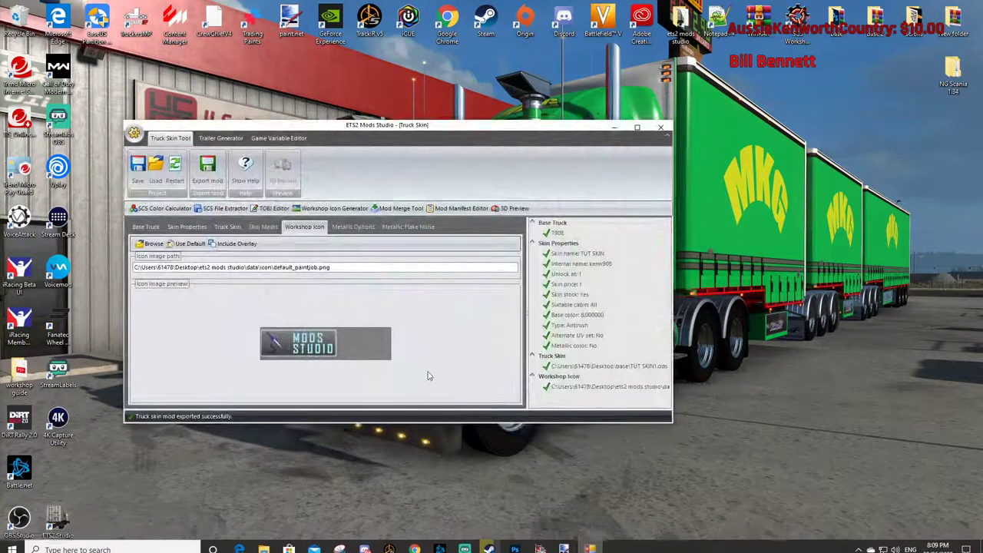
{"action": "left_click", "coordinate": [146, 226]}
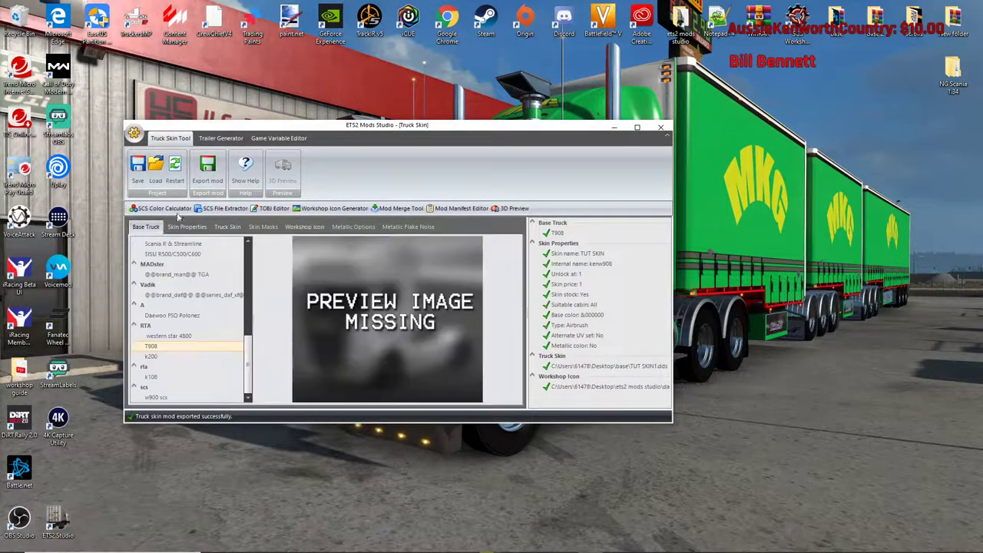
{"action": "left_click", "coordinate": [135, 133]}
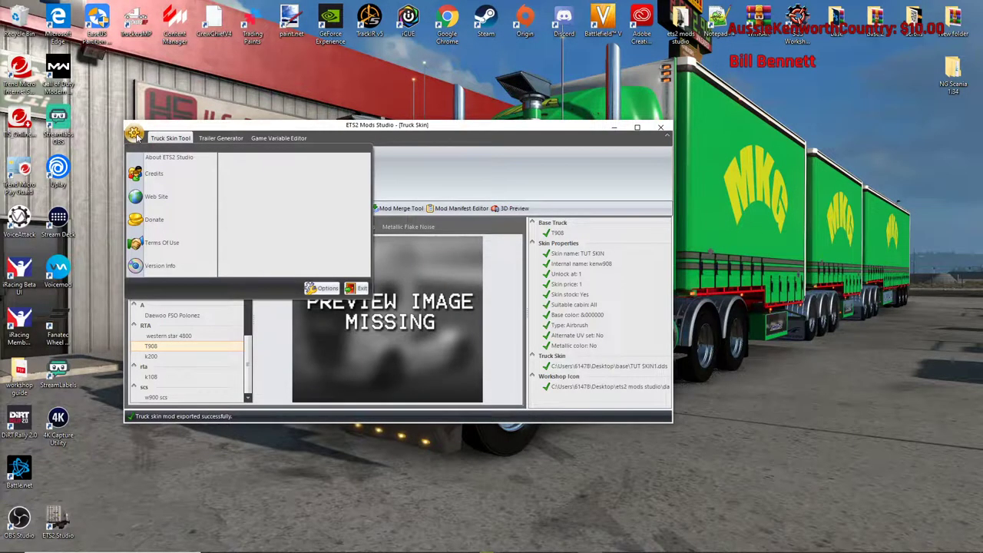
{"action": "left_click", "coordinate": [319, 290]}
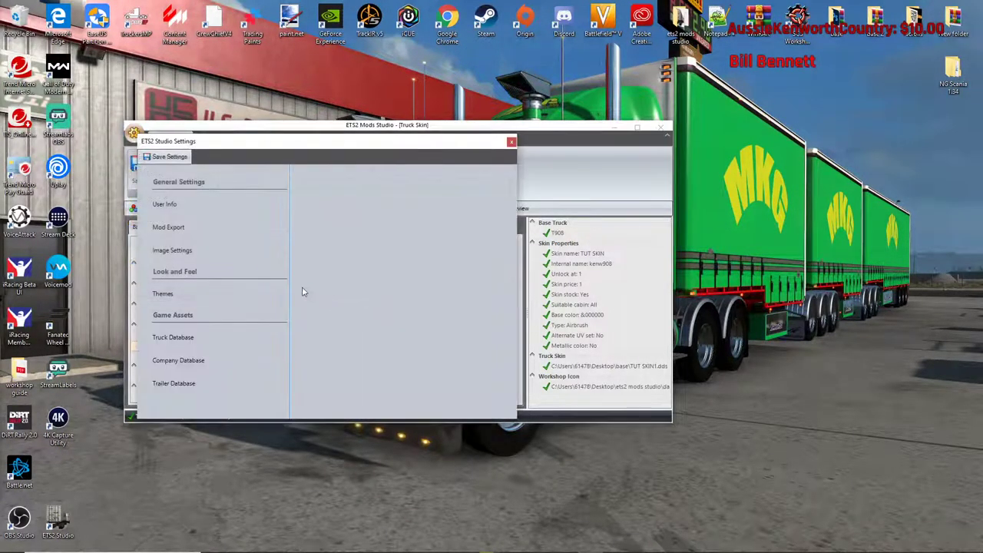
{"action": "left_click", "coordinate": [199, 343]}
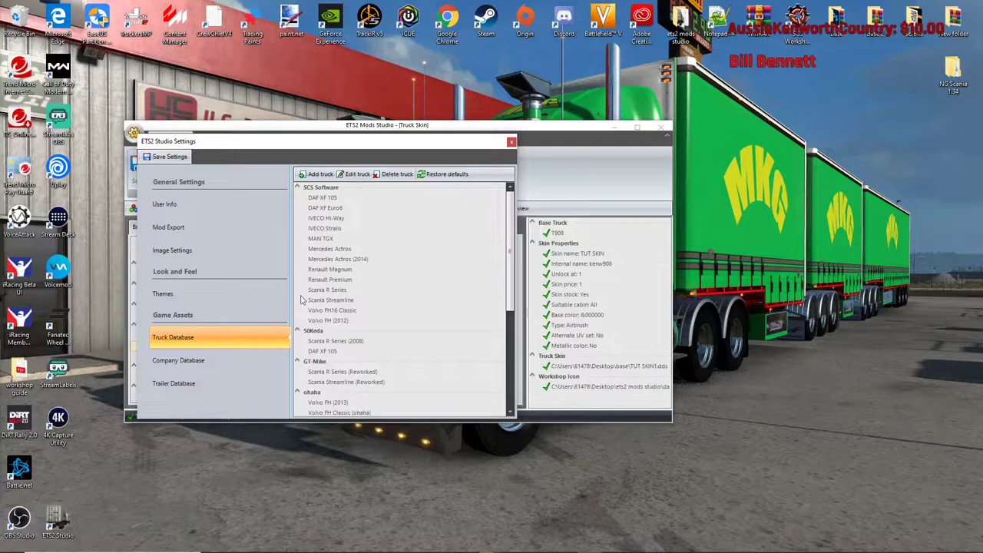
{"action": "scroll", "coordinate": [355, 305], "scroll_direction": "down", "scroll_amount": 6}
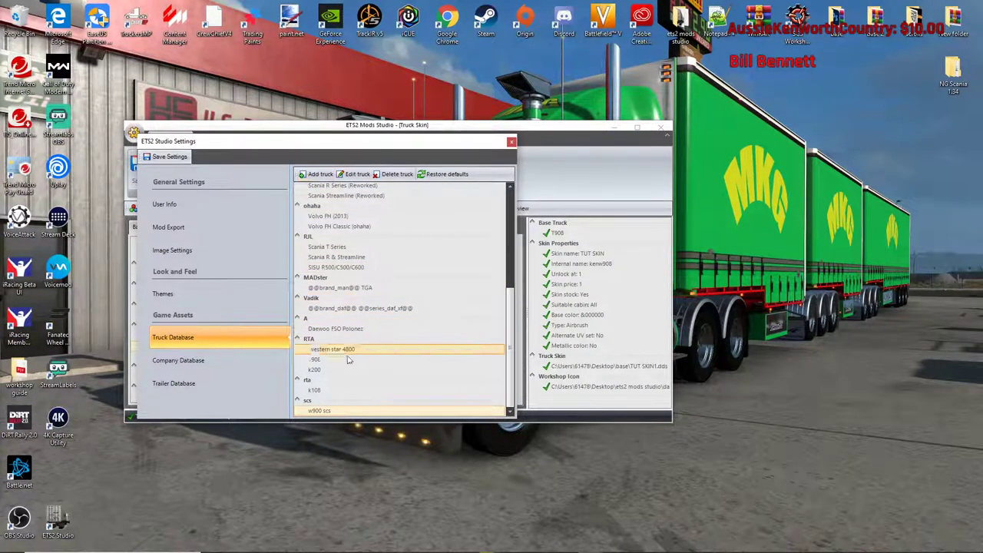
{"action": "left_click", "coordinate": [325, 372]}
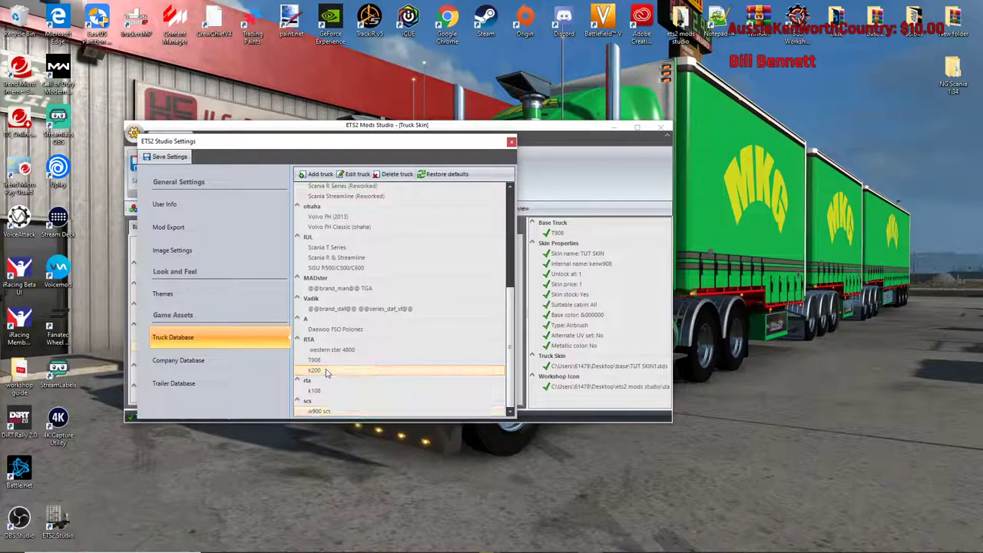
{"action": "left_click", "coordinate": [357, 174]}
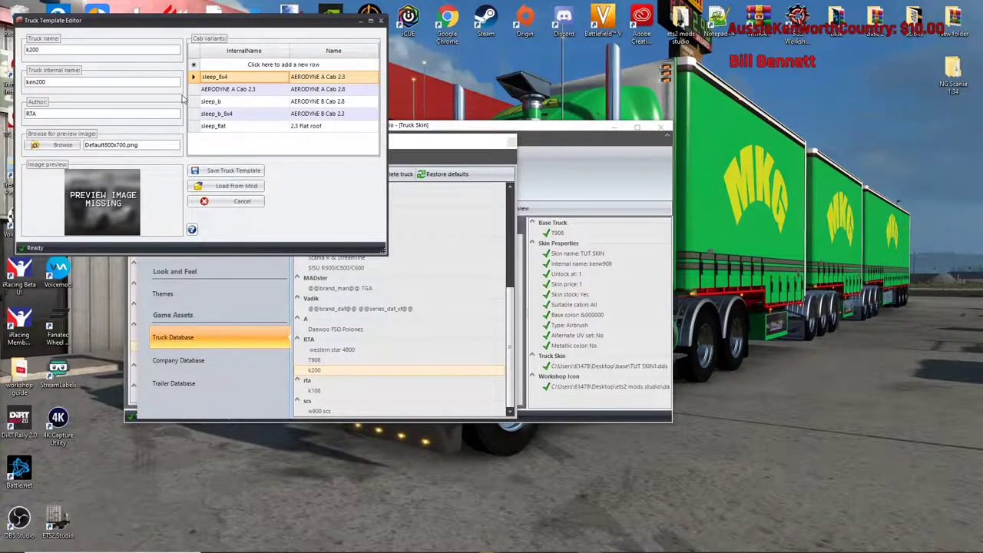
{"action": "type", "text": "200"}
{"action": "left_click", "coordinate": [380, 20]}
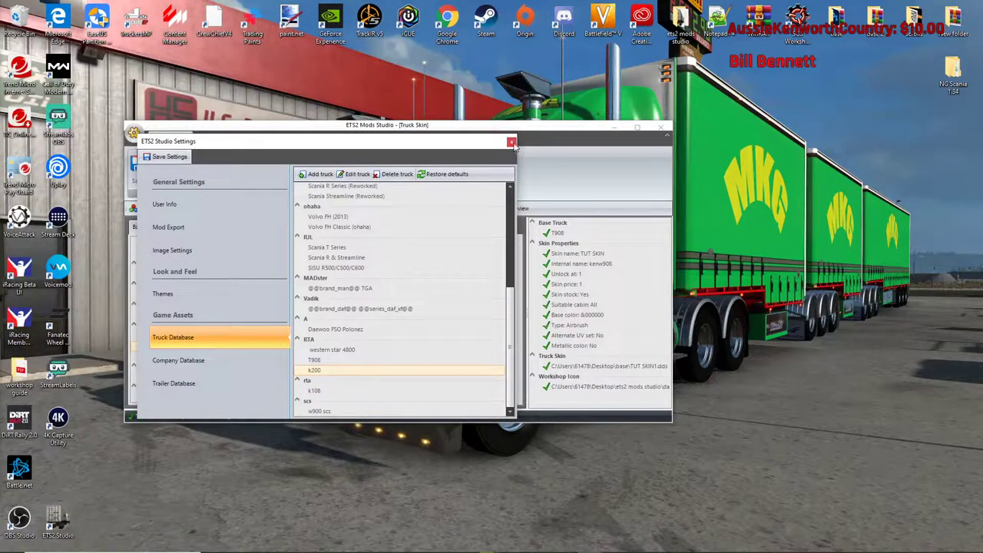
{"action": "left_click", "coordinate": [346, 351]}
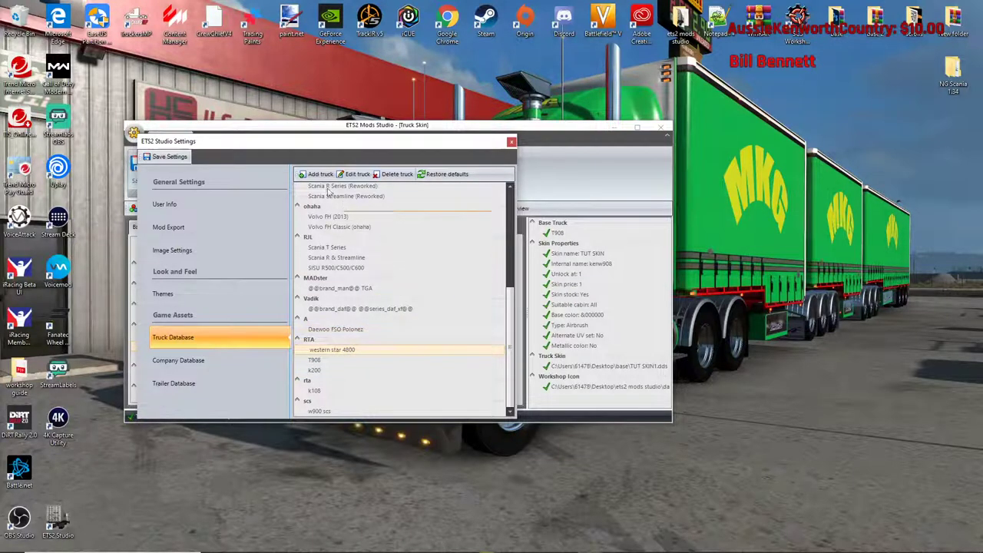
{"action": "left_click", "coordinate": [356, 175]}
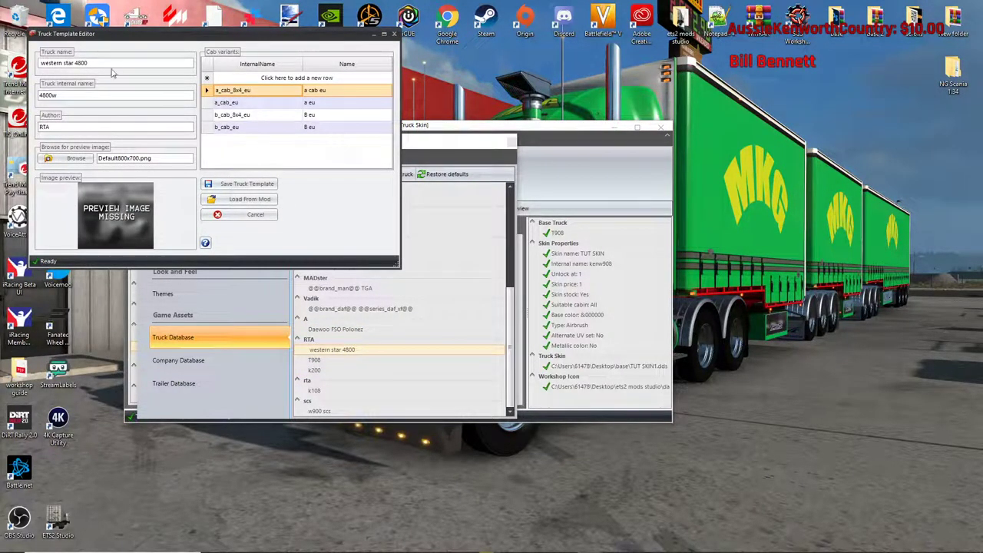
{"action": "left_click", "coordinate": [56, 95]}
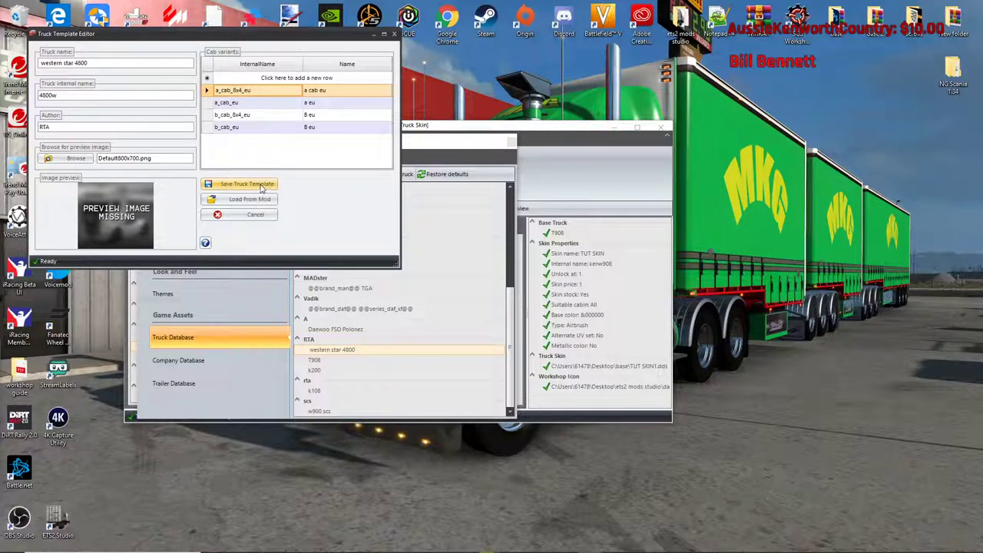
{"action": "left_click", "coordinate": [394, 34]}
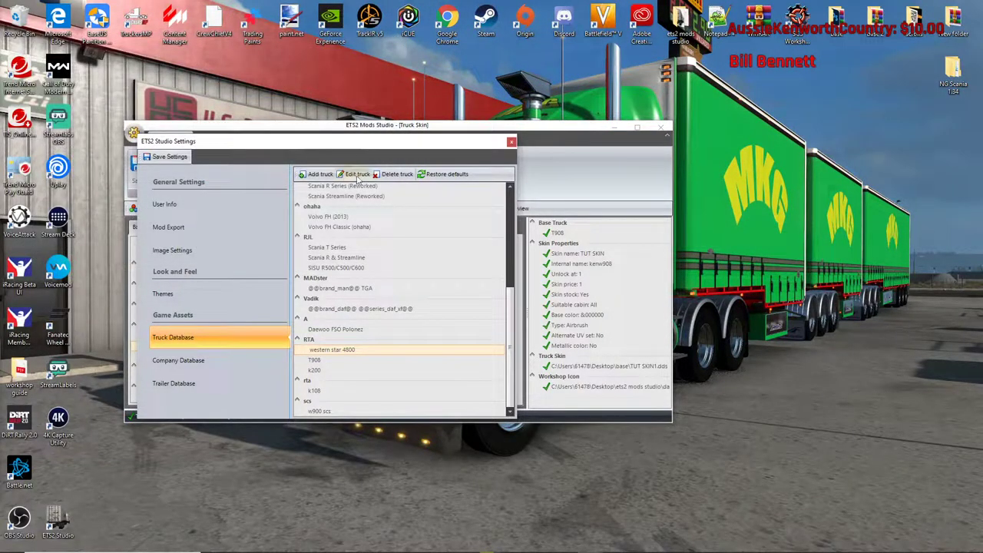
{"action": "left_click", "coordinate": [400, 338]}
{"action": "left_click", "coordinate": [357, 390]}
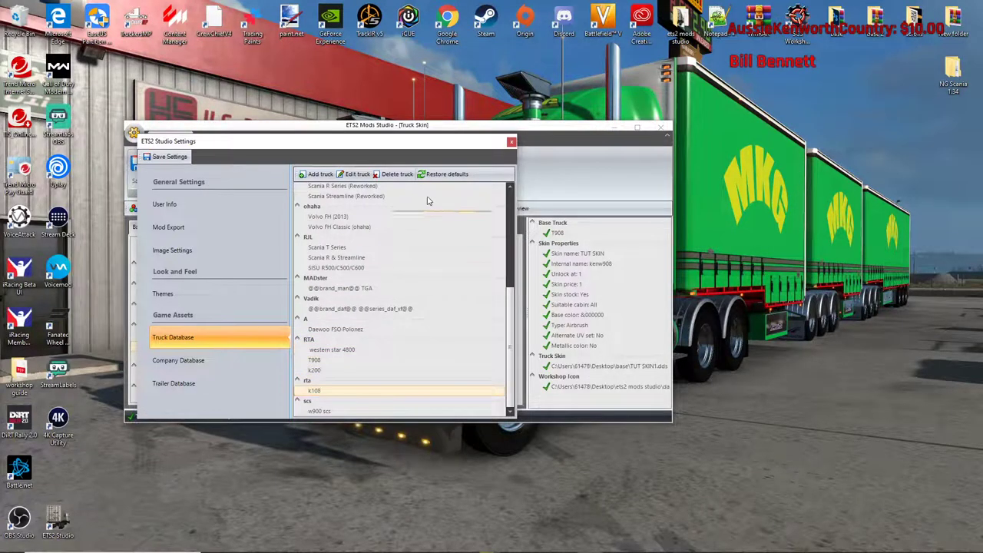
{"action": "left_click", "coordinate": [364, 177]}
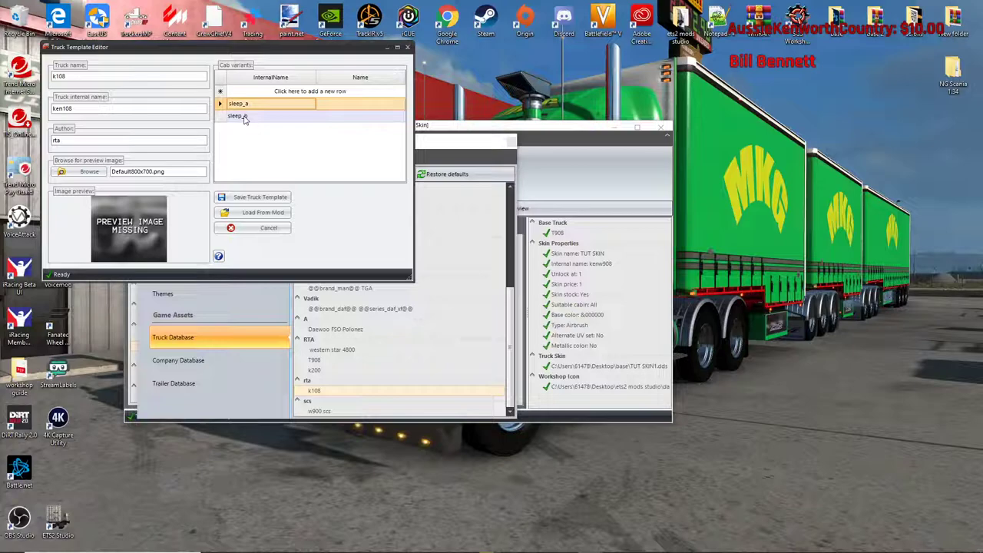
{"action": "left_click", "coordinate": [73, 108]}
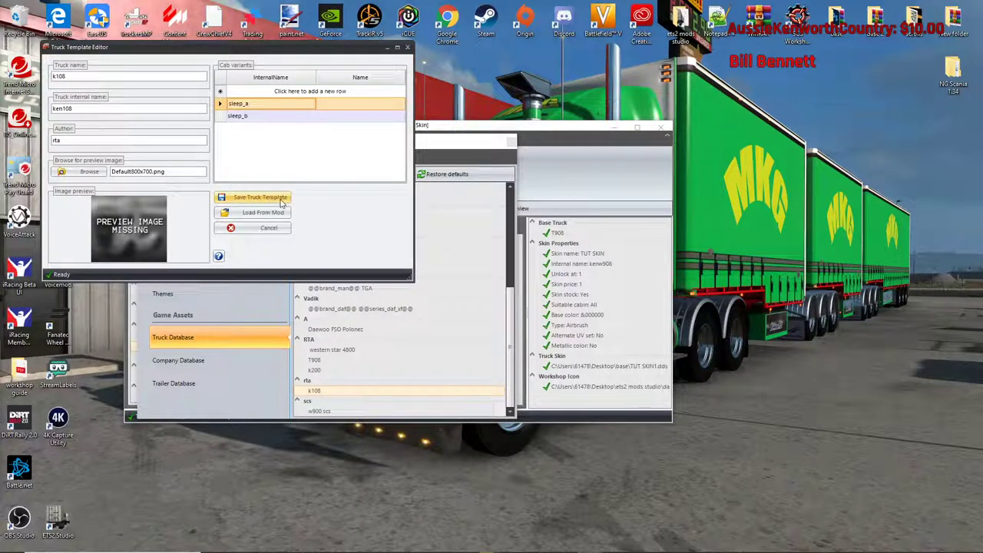
{"action": "left_click", "coordinate": [407, 47]}
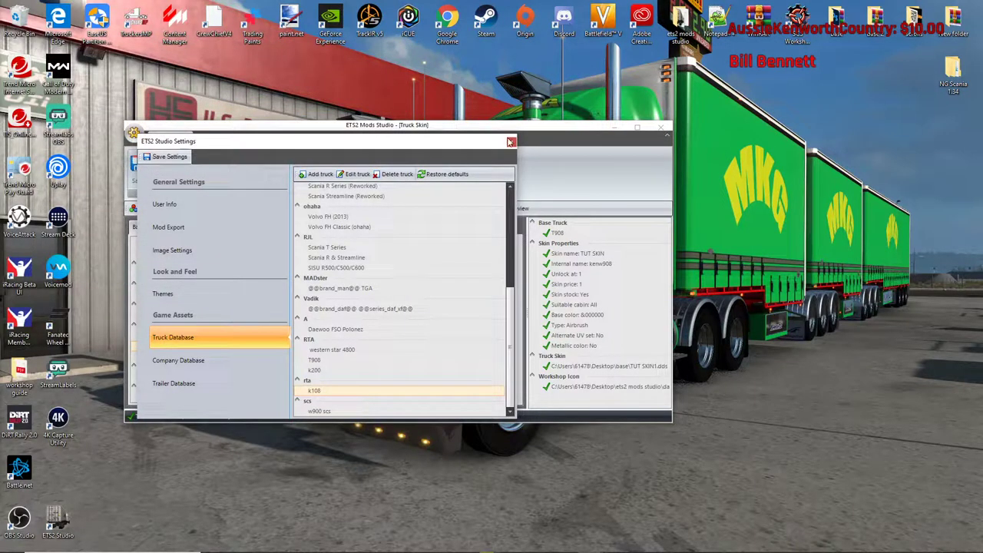
- Close the ETS2 Studio Settings window, leaving w900 scs as the base truck
{"action": "left_click", "coordinate": [510, 142]}
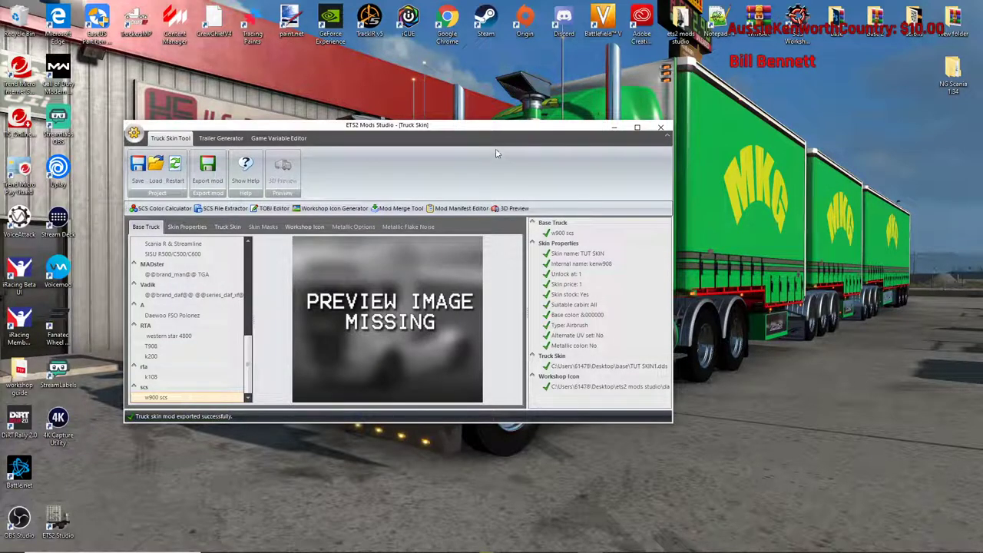
- Minimize ETS2 Mods Studio to reveal the truck wallpaper desktop
{"action": "left_click", "coordinate": [613, 128]}
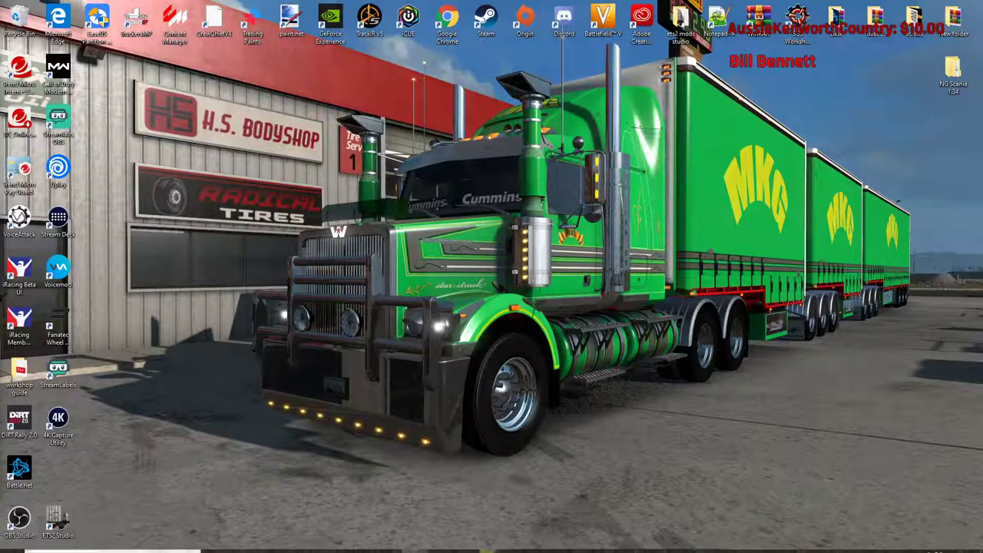
{"action": "mouse_move", "coordinate": [540, 543]}
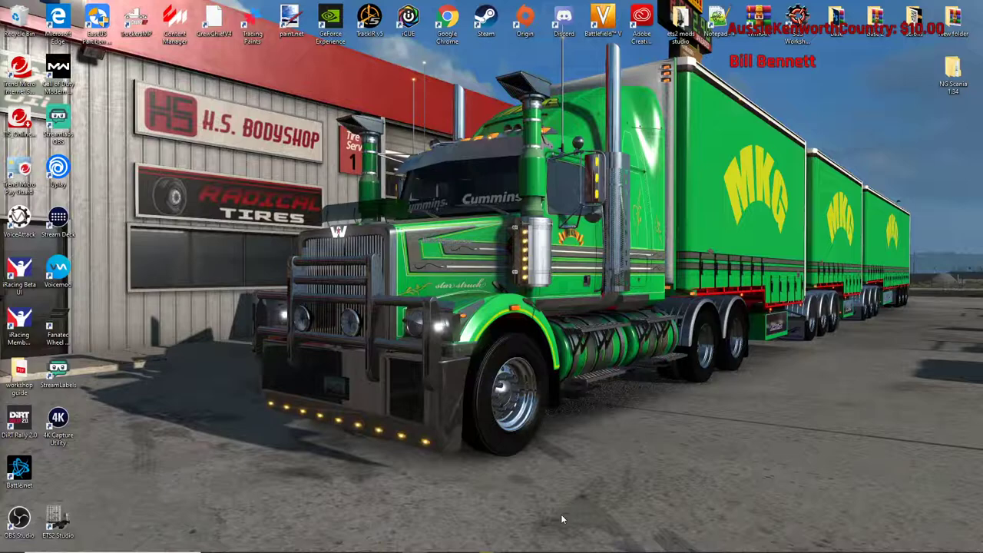